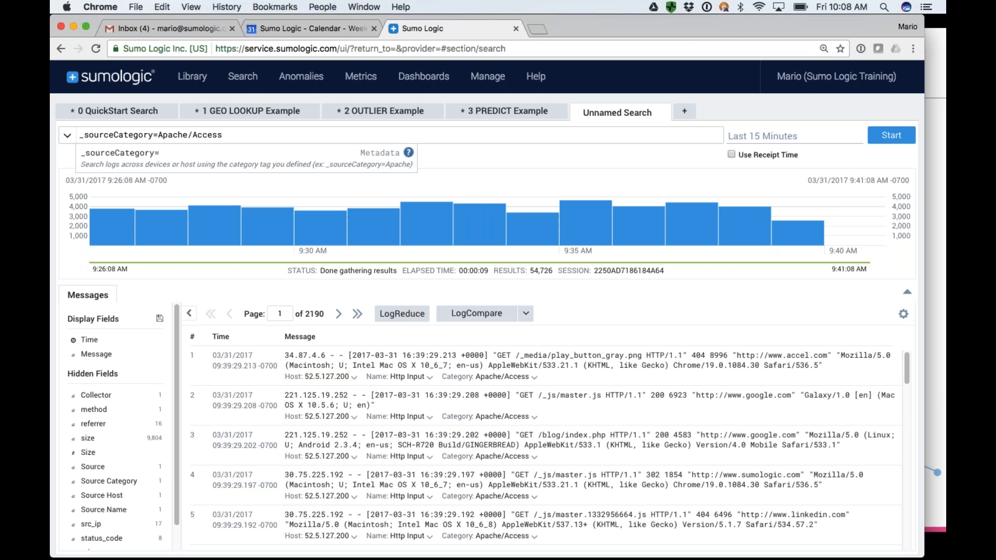
Open the 0 QuickStart Search query and remove the GET keyword from its first line.
{"action": "left_click", "coordinate": [529, 136]}
{"action": "key", "text": "super+plus"}
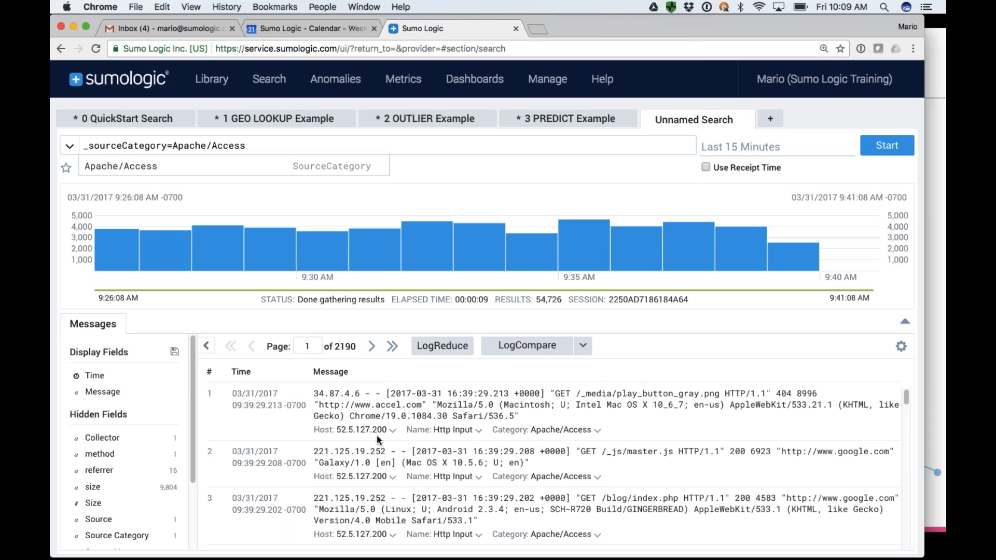
{"action": "left_click", "coordinate": [124, 120]}
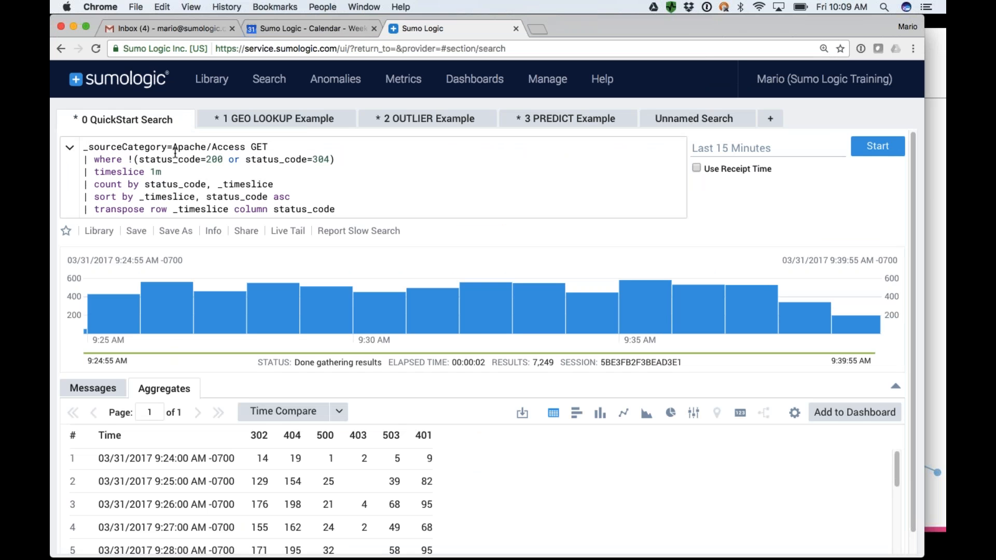
{"action": "double_click", "coordinate": [259, 147]}
{"action": "key", "text": "BackSpace"}
{"action": "key", "text": "BackSpace"}
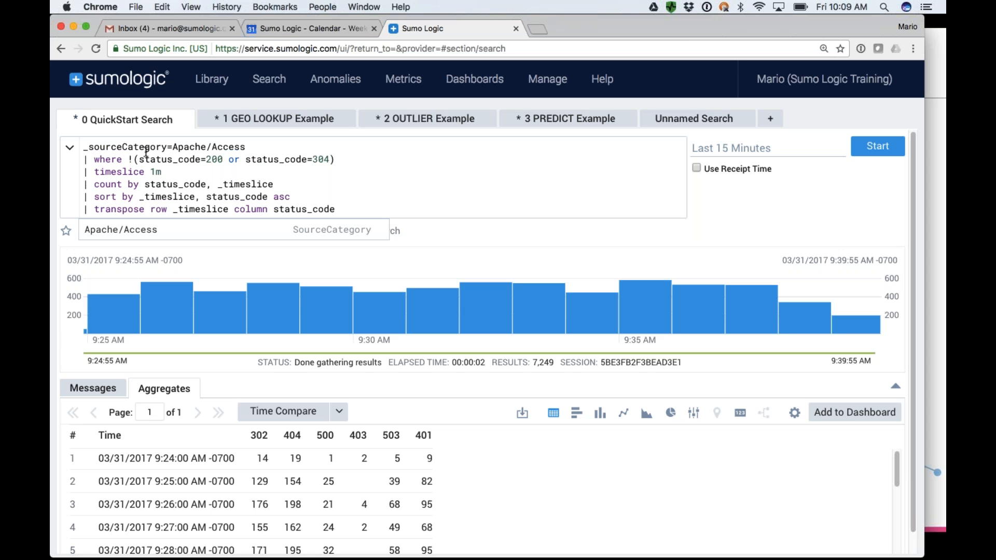
Replace the piped where operator with "and" so the !(status_code=200 or status_code=304) condition joins the query's first line.
{"action": "left_click_drag", "start_coordinate": [84, 158], "coordinate": [336, 162]}
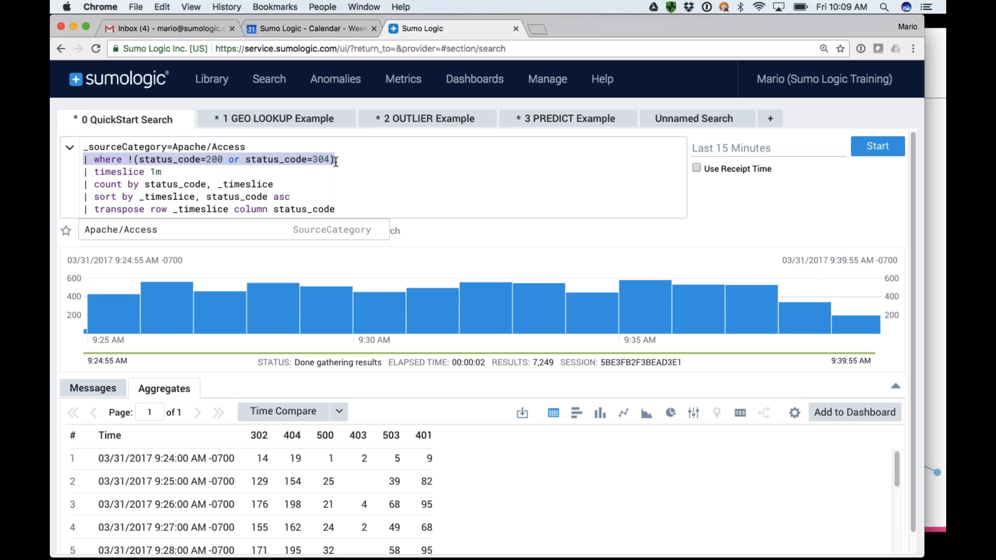
{"action": "left_click", "coordinate": [140, 160]}
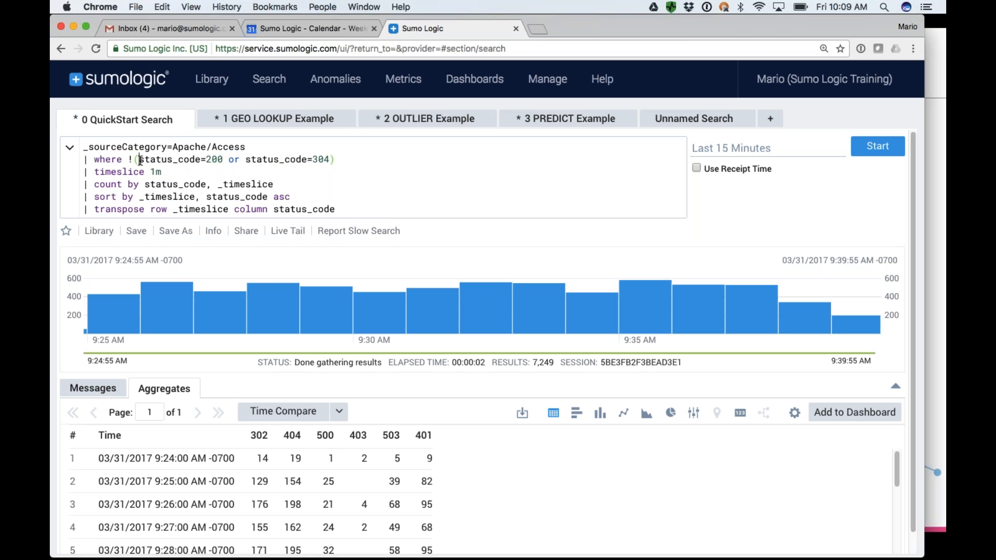
{"action": "key", "text": "Left"}
{"action": "key", "text": "Left"}
{"action": "key", "text": "BackSpace"}
{"action": "key", "text": "BackSpace"}
{"action": "key", "text": "BackSpace"}
{"action": "key", "text": "BackSpace"}
{"action": "key", "text": "BackSpace"}
{"action": "key", "text": "BackSpace"}
{"action": "key", "text": "BackSpace"}
{"action": "key", "text": "BackSpace"}
{"action": "key", "text": "BackSpace"}
{"action": "type", "text": "and"}
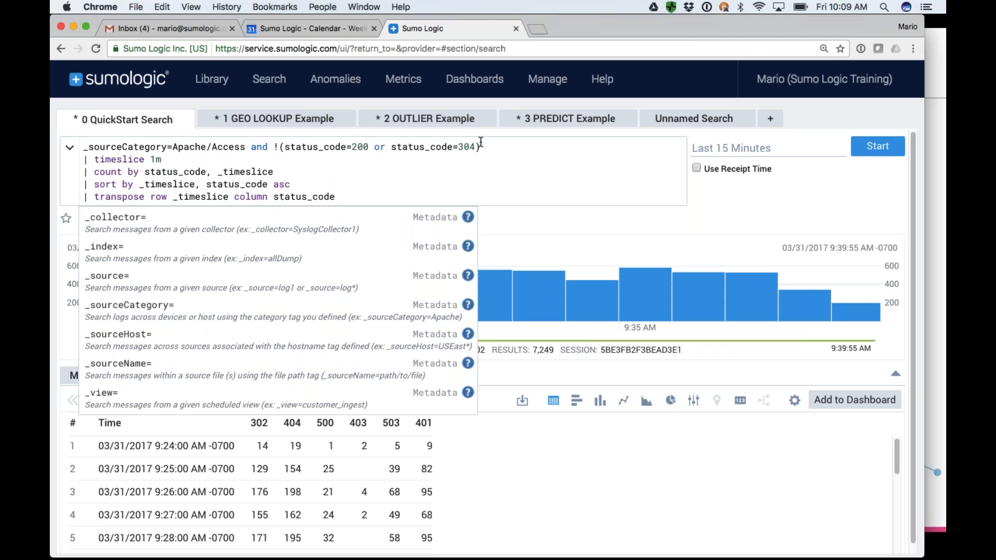
{"action": "left_click_drag", "start_coordinate": [480, 147], "coordinate": [83, 147]}
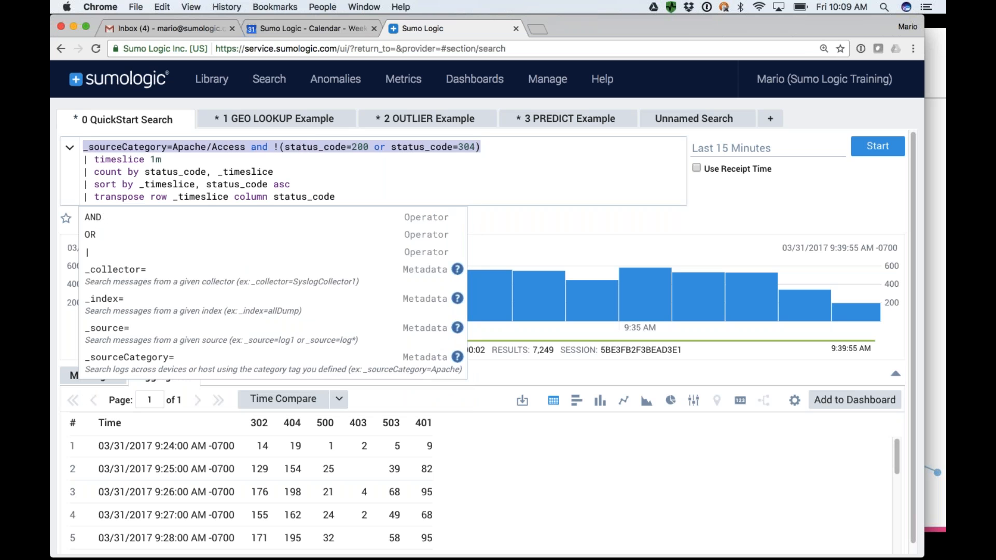
{"action": "left_click", "coordinate": [118, 149]}
{"action": "left_click_drag", "start_coordinate": [117, 150], "coordinate": [476, 150]}
Delete the "sort by _timeslice, status_code asc" line from the query and display the aggregates as a line chart.
{"action": "left_click_drag", "start_coordinate": [294, 184], "coordinate": [80, 182]}
{"action": "key", "text": "BackSpace"}
{"action": "key", "text": "BackSpace"}
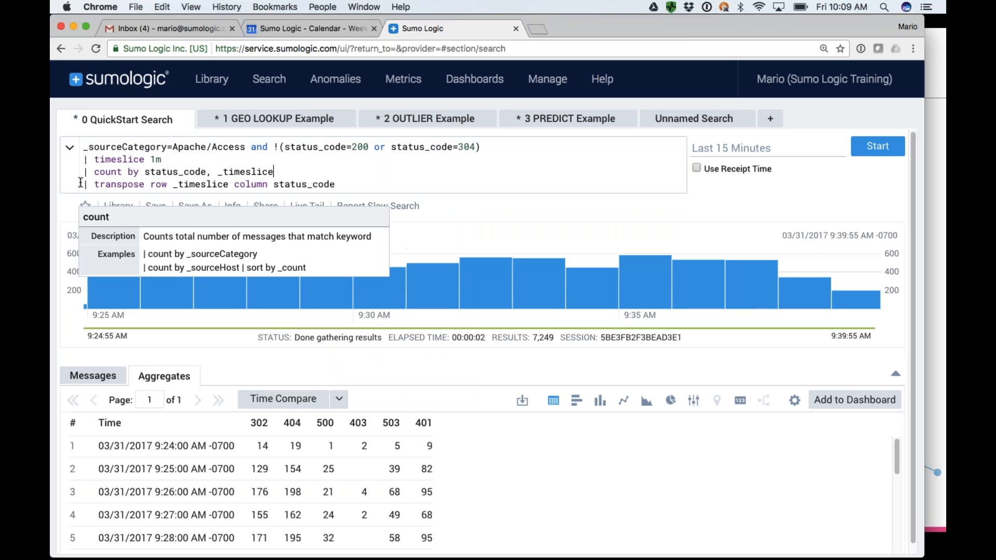
{"action": "left_click", "coordinate": [637, 437]}
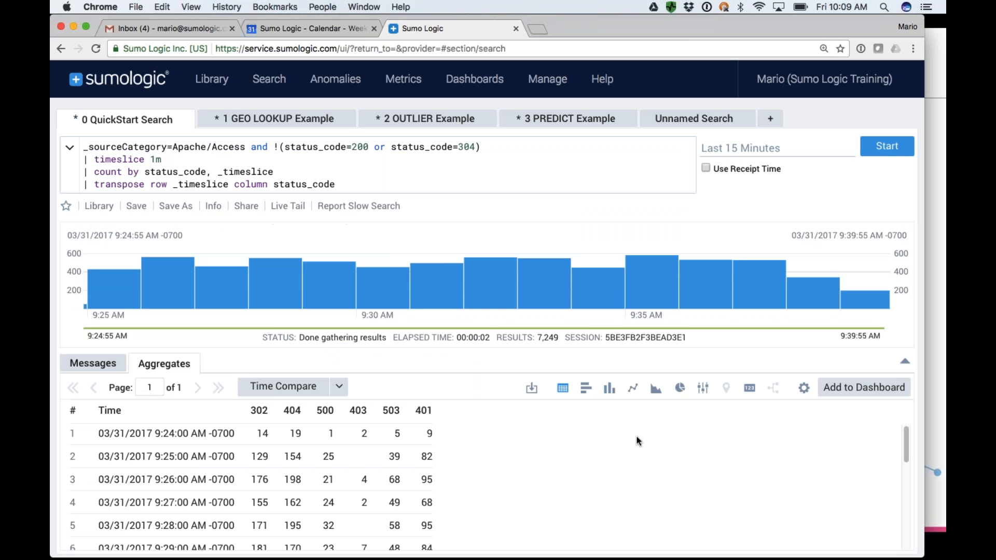
{"action": "left_click", "coordinate": [634, 389]}
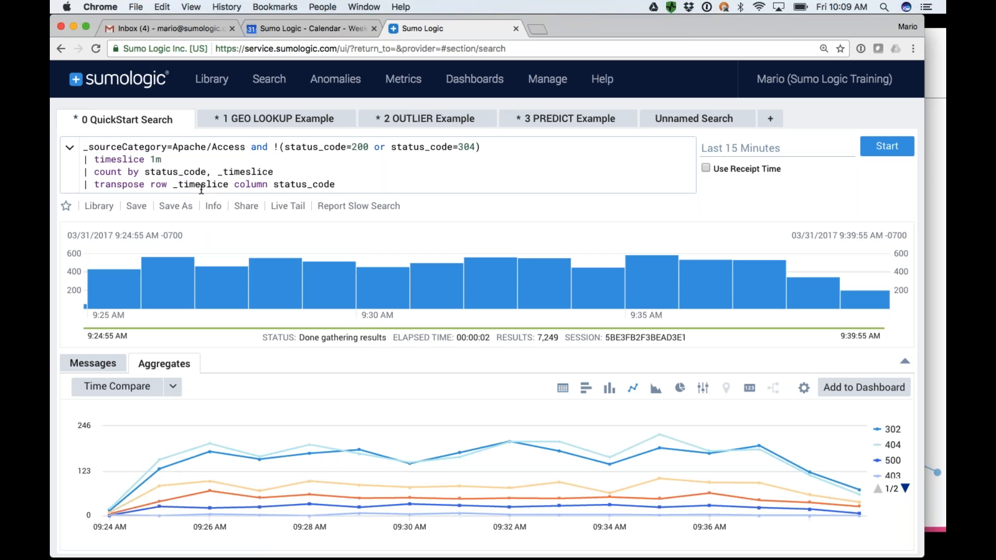
Open the content library and look through its Apps catalog and the personal Training Queries folder.
{"action": "left_click", "coordinate": [216, 82]}
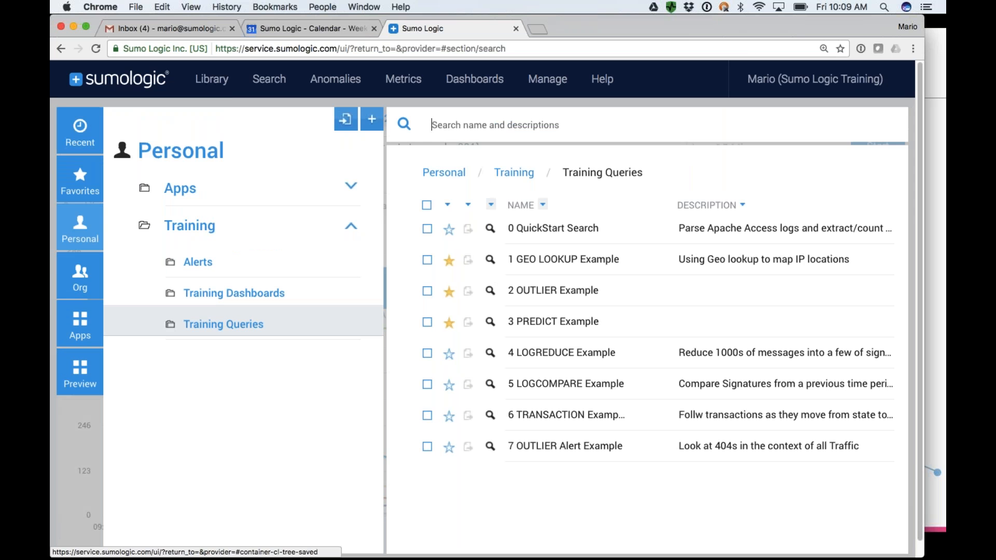
{"action": "left_click", "coordinate": [79, 337]}
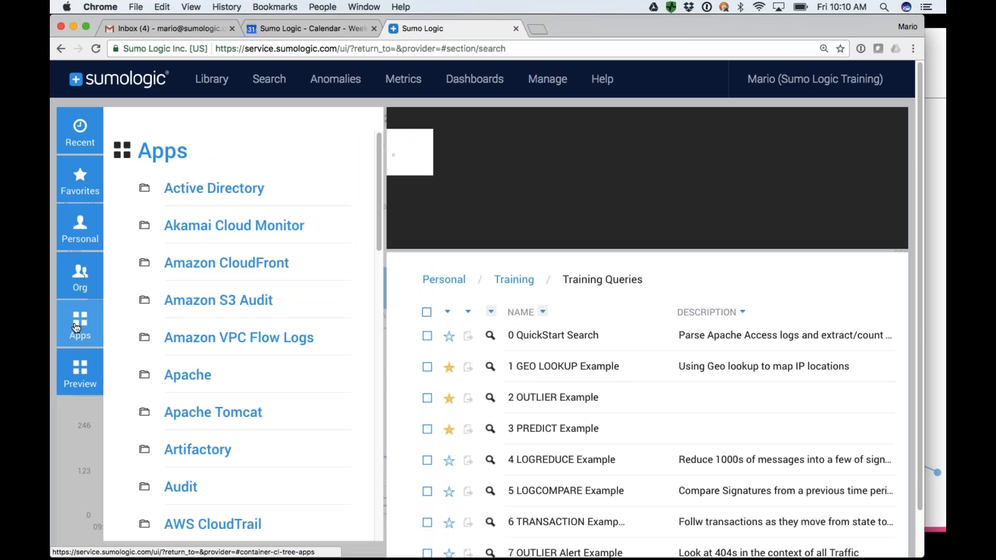
{"action": "left_click", "coordinate": [210, 83]}
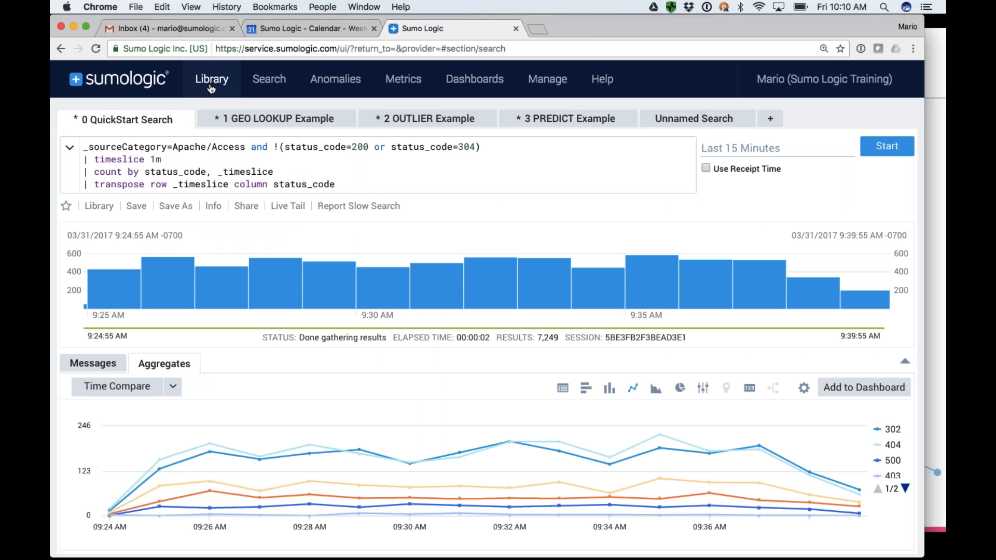
{"action": "left_click", "coordinate": [210, 83]}
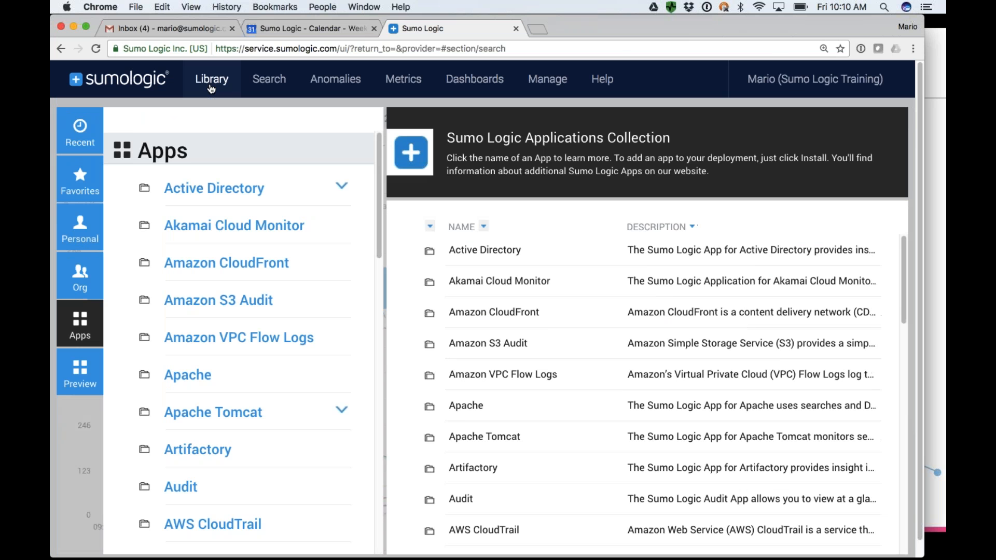
{"action": "left_click", "coordinate": [86, 236]}
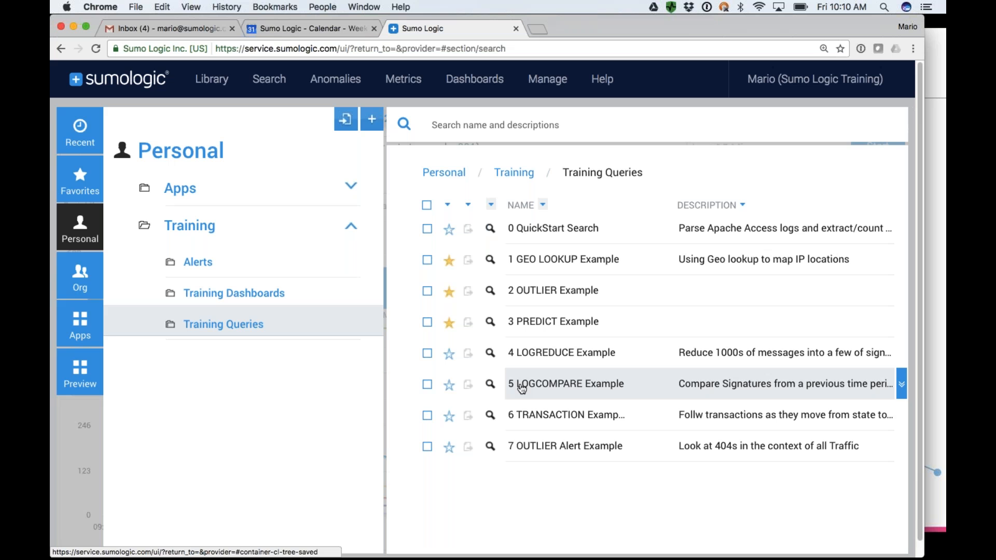
Look through the organization's shared folders and open the third colleague's folder to view its contents.
{"action": "left_click", "coordinate": [81, 279]}
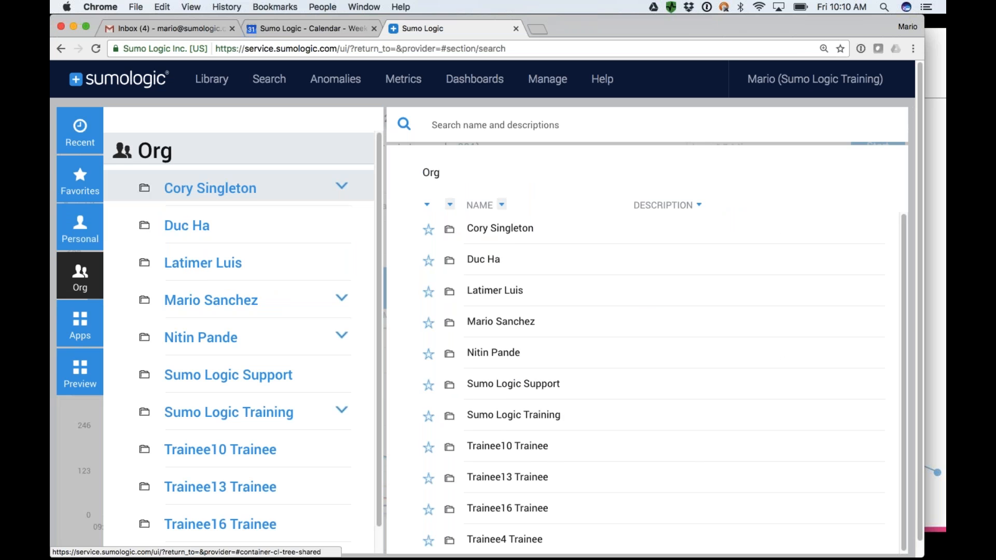
{"action": "scroll", "coordinate": [228, 370], "scroll_direction": "down", "scroll_amount": 1}
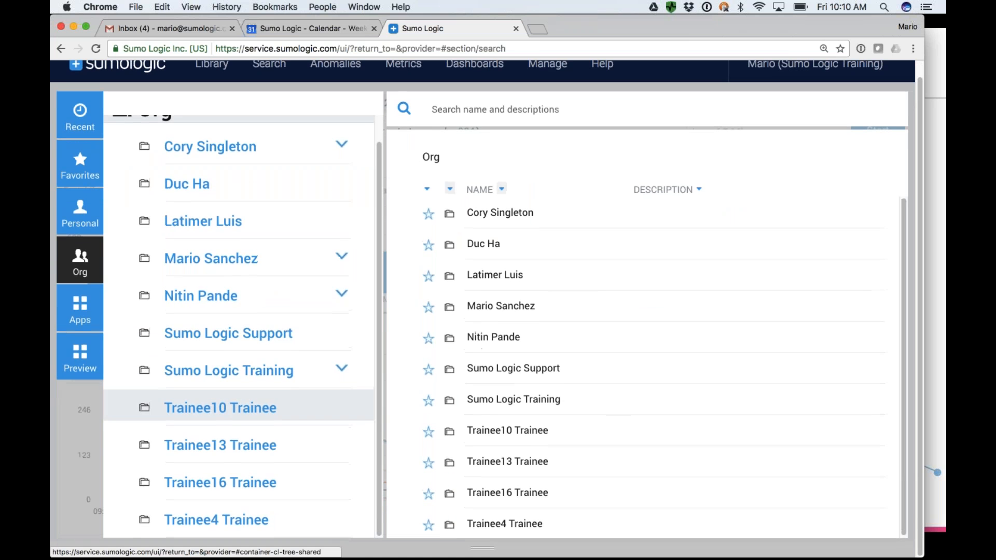
{"action": "scroll", "coordinate": [223, 395], "scroll_direction": "up", "scroll_amount": 2}
{"action": "left_click", "coordinate": [202, 254]}
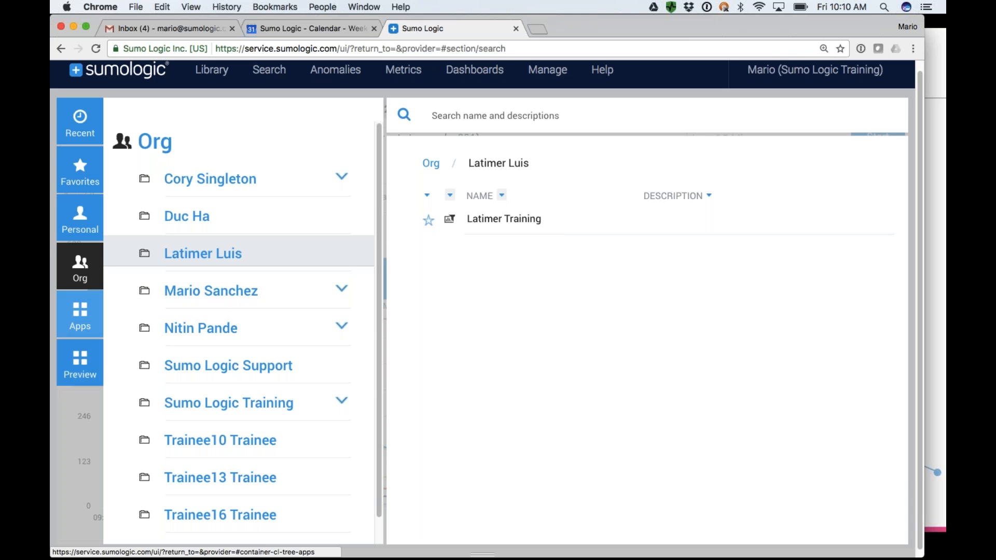
Browse the library's Apps catalog to examine which vendor and technology apps are available.
{"action": "left_click", "coordinate": [81, 316]}
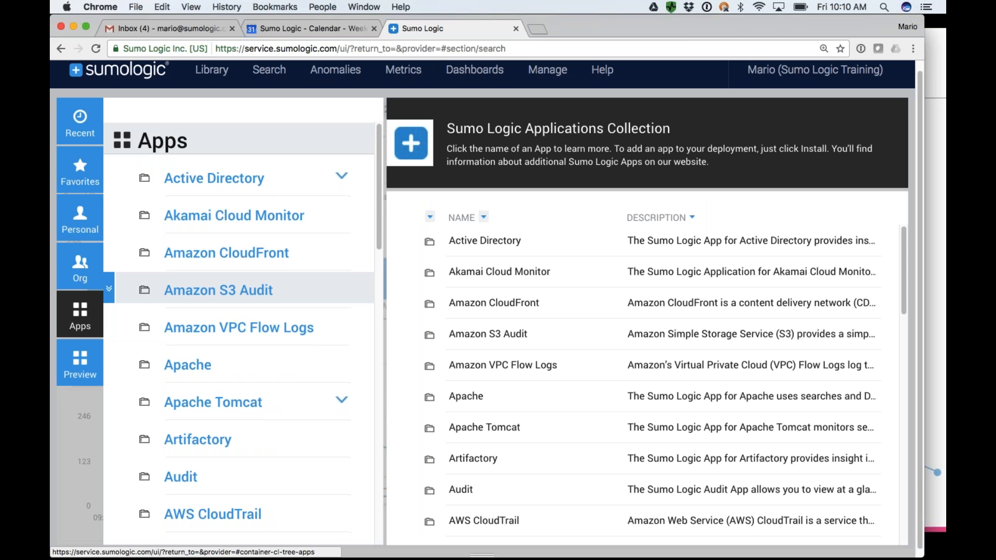
{"action": "scroll", "coordinate": [239, 327], "scroll_direction": "down", "scroll_amount": 10}
{"action": "scroll", "coordinate": [239, 327], "scroll_direction": "down", "scroll_amount": 5}
{"action": "scroll", "coordinate": [206, 311], "scroll_direction": "down", "scroll_amount": 6}
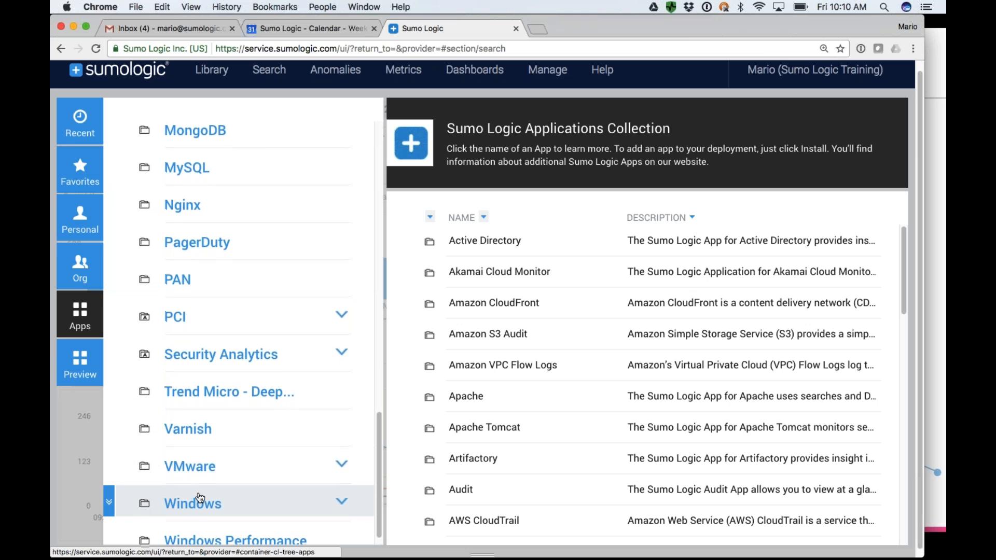
{"action": "scroll", "coordinate": [200, 495], "scroll_direction": "up", "scroll_amount": 3}
{"action": "scroll", "coordinate": [233, 368], "scroll_direction": "up", "scroll_amount": 4}
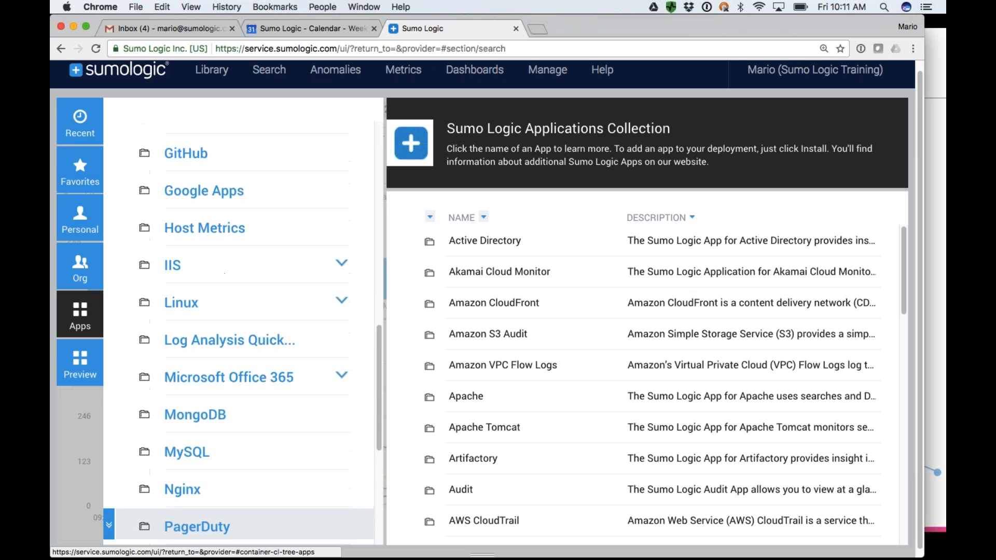
{"action": "scroll", "coordinate": [233, 368], "scroll_direction": "up", "scroll_amount": 7}
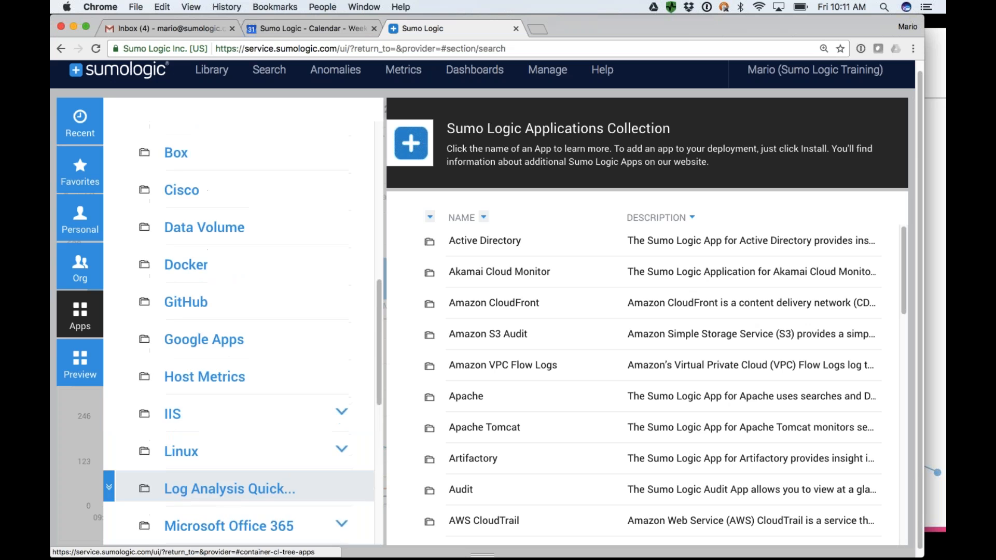
{"action": "scroll", "coordinate": [233, 382], "scroll_direction": "up", "scroll_amount": 5}
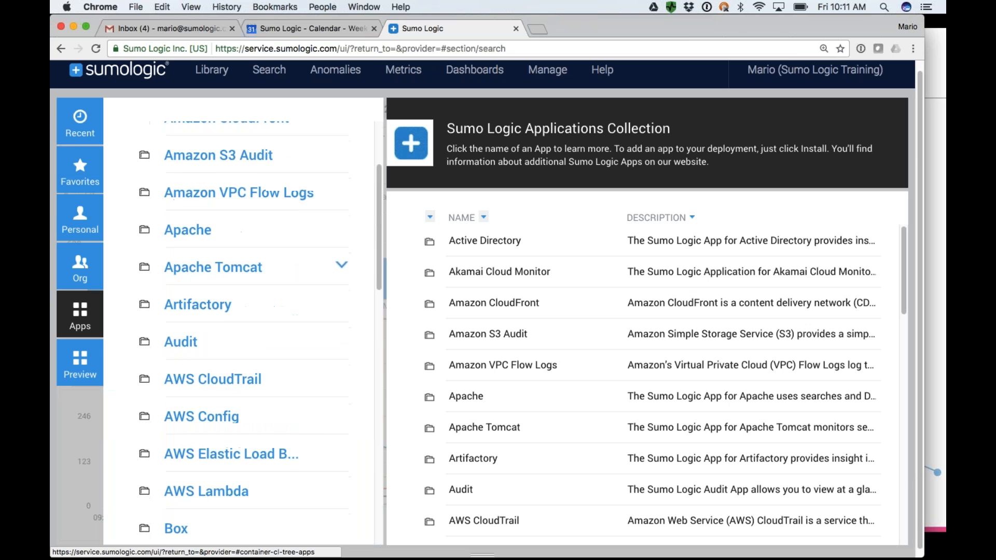
{"action": "scroll", "coordinate": [233, 381], "scroll_direction": "up", "scroll_amount": 3}
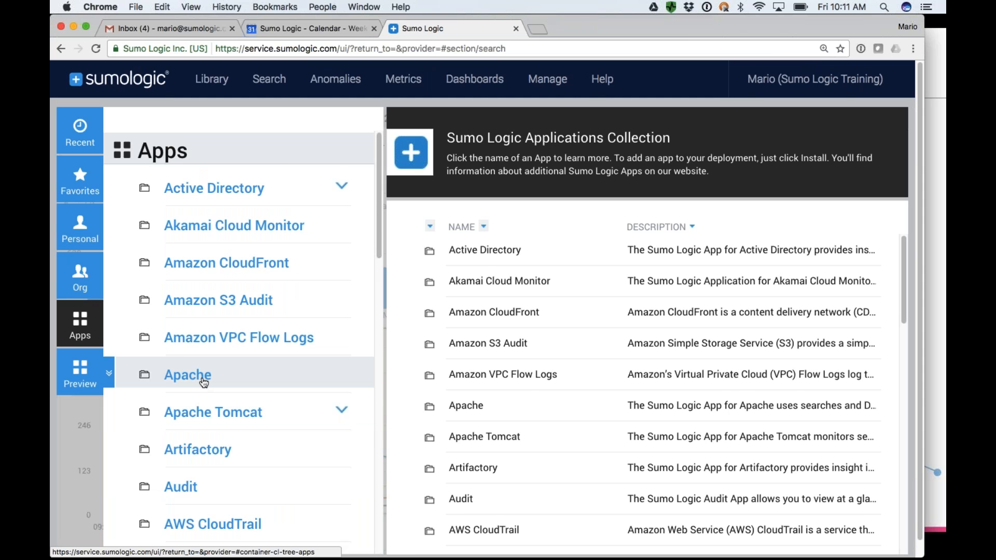
Open the Apache app in the catalog and review the dashboards and searches it includes.
{"action": "left_click", "coordinate": [204, 383]}
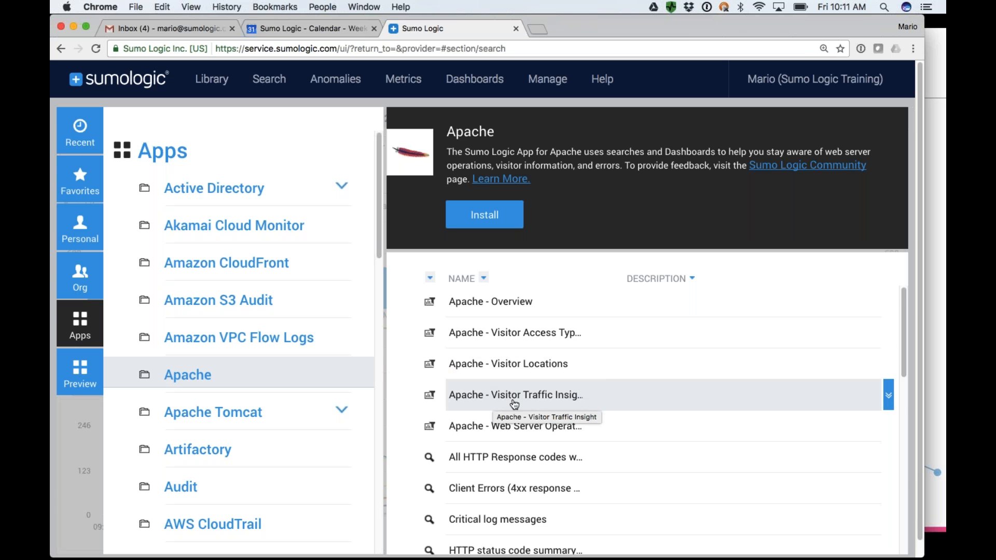
{"action": "scroll", "coordinate": [509, 410], "scroll_direction": "down", "scroll_amount": 3}
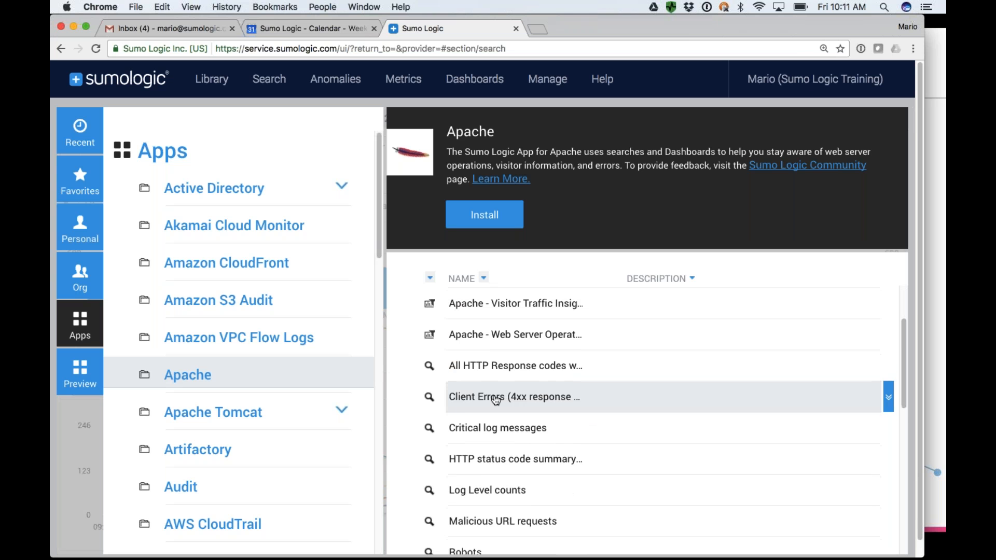
{"action": "scroll", "coordinate": [503, 480], "scroll_direction": "down", "scroll_amount": 3}
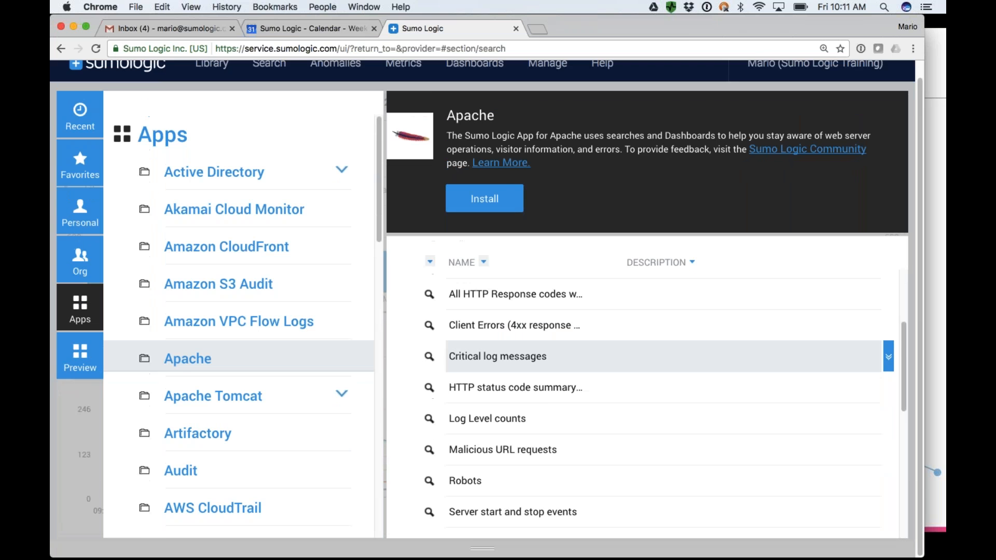
{"action": "mouse_move", "coordinate": [519, 356]}
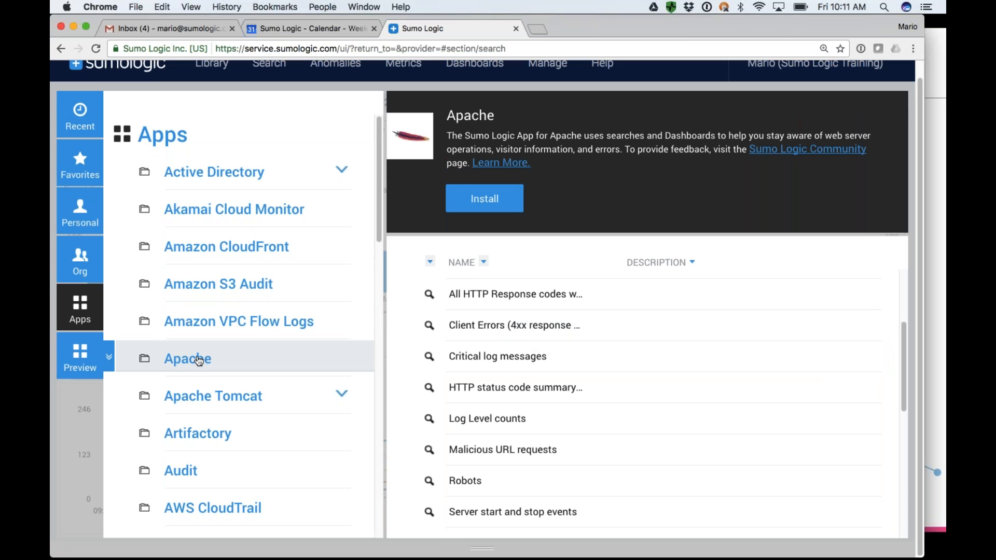
Start installing the Apache app and select Apache/Access as the source category for its data source mapping.
{"action": "left_click", "coordinate": [485, 199]}
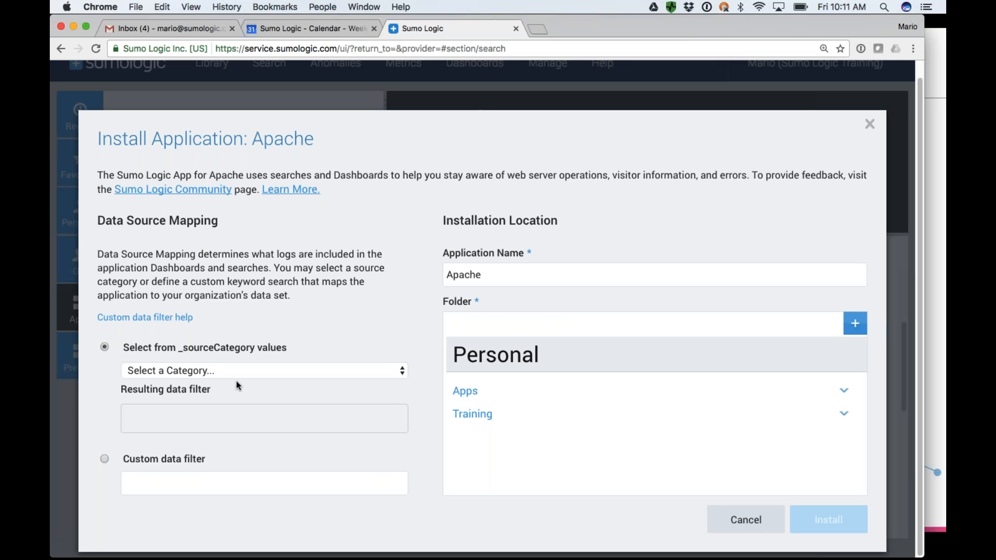
{"action": "left_click", "coordinate": [191, 372]}
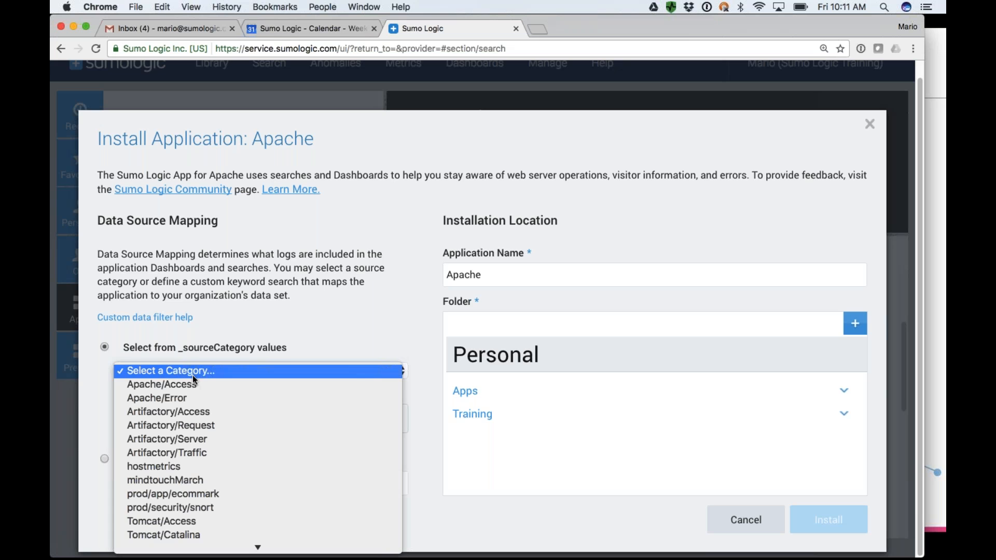
{"action": "left_click", "coordinate": [160, 385]}
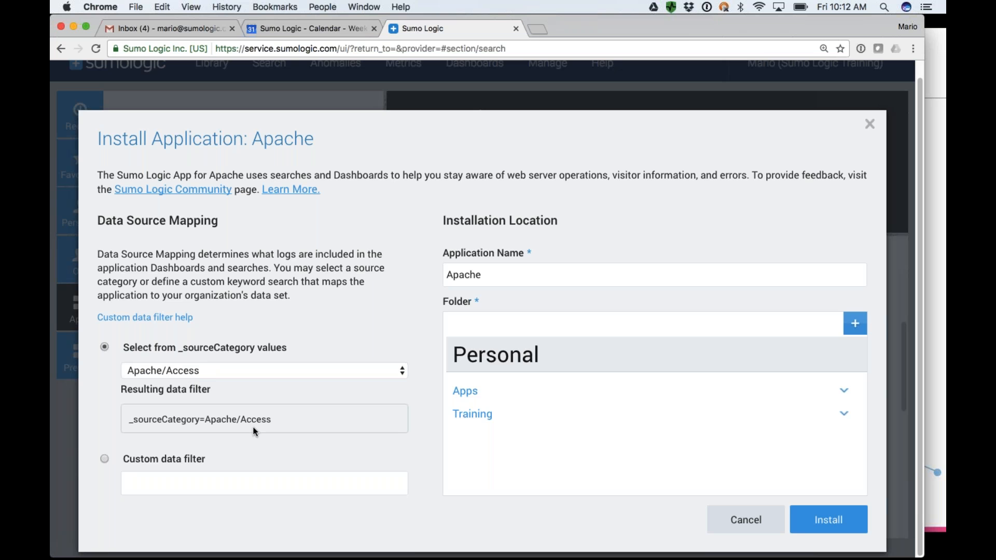
Switch the data source mapping to a custom data filter and set it to "_sourceCategory=Apache/Access and _source=prod/*".
{"action": "left_click", "coordinate": [104, 461]}
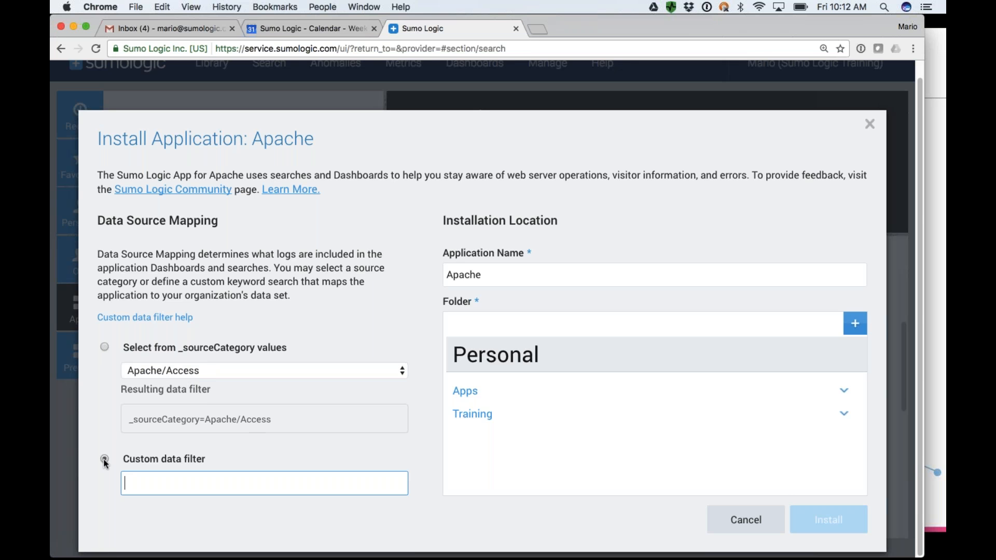
{"action": "left_click", "coordinate": [275, 425]}
{"action": "left_click_drag", "start_coordinate": [273, 422], "coordinate": [129, 424]}
{"action": "key", "text": "super+c"}
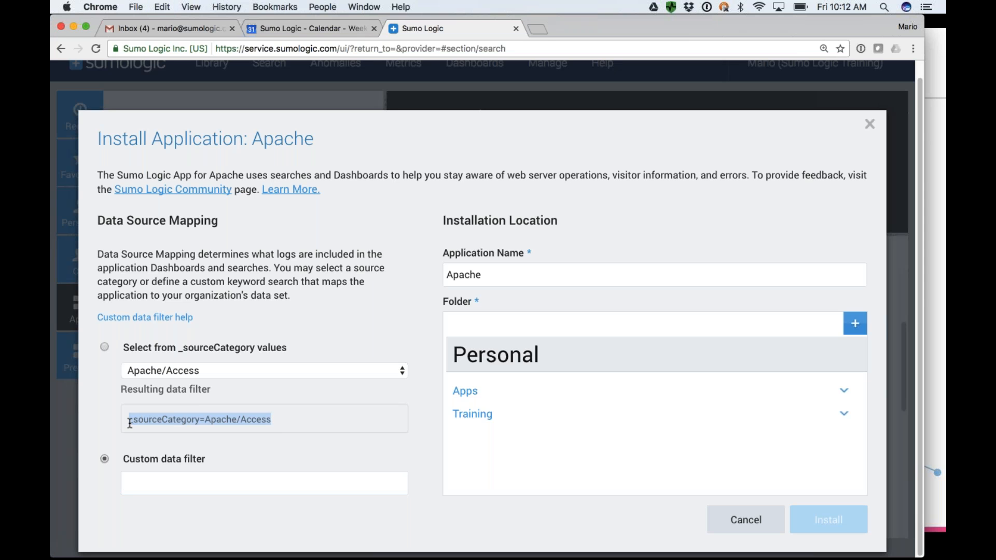
{"action": "left_click", "coordinate": [154, 487]}
{"action": "key", "text": "super+v"}
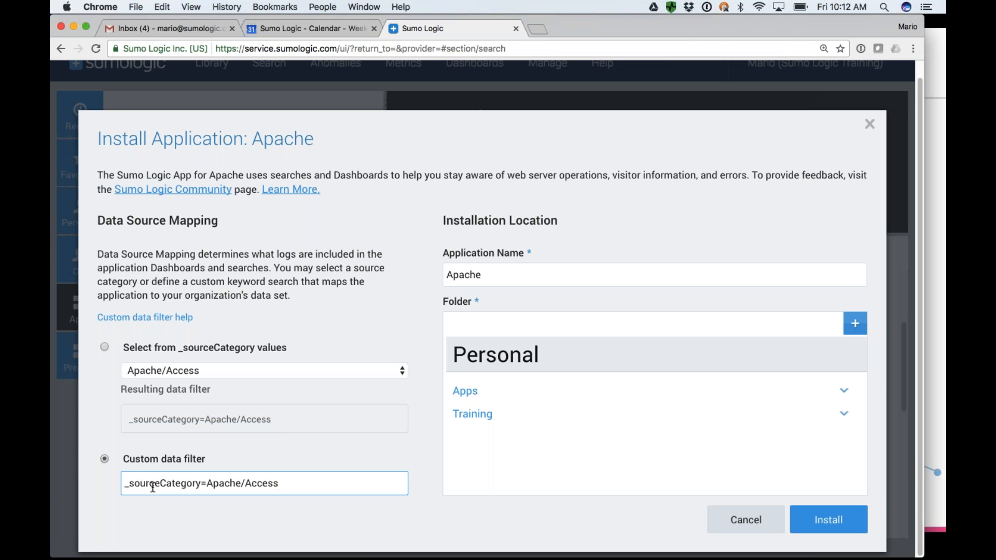
{"action": "type", "text": "ad"}
{"action": "key", "text": "BackSpace"}
{"action": "type", "text": "nd _source=prod/*"}
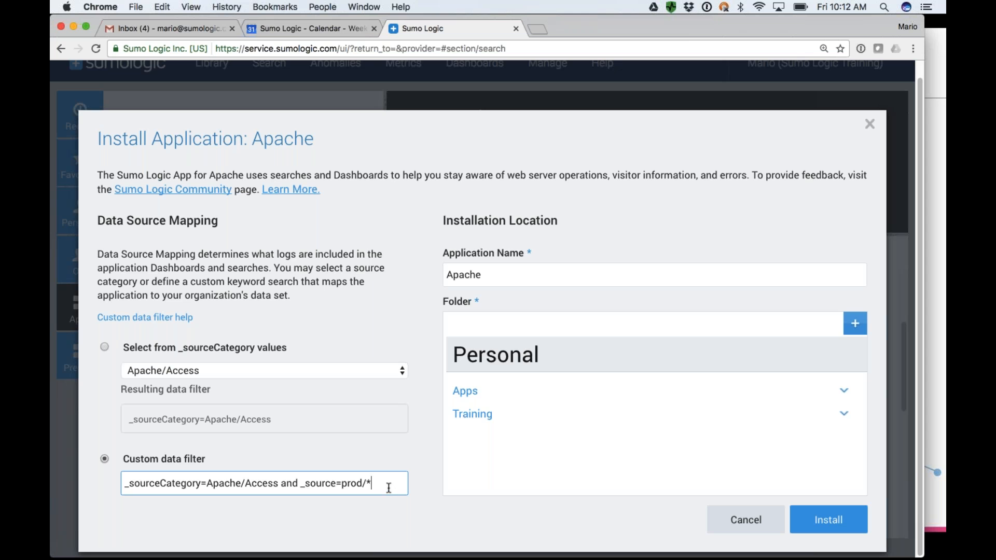
Clear the custom data filter and switch the data source mapping back to the Apache/Access source category.
{"action": "left_click_drag", "start_coordinate": [373, 484], "coordinate": [123, 486]}
{"action": "key", "text": "BackSpace"}
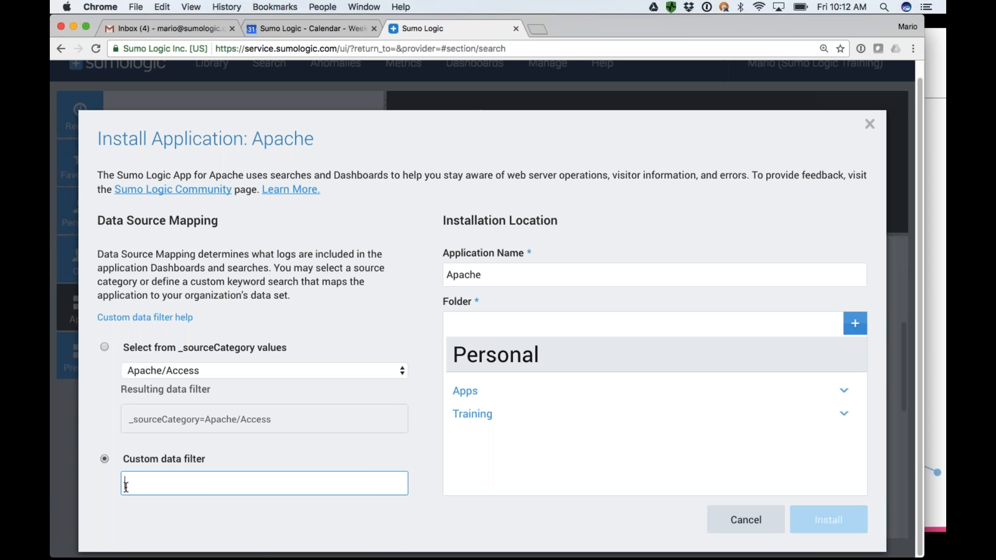
{"action": "left_click", "coordinate": [104, 347]}
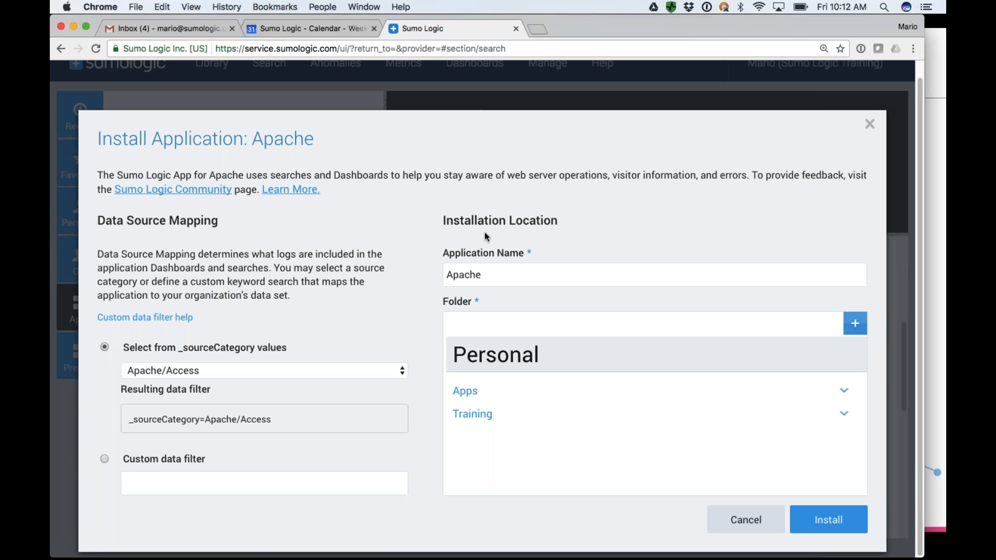
Name the application "Apache App", choose the Apps folder as its location, and install it.
{"action": "left_click", "coordinate": [484, 276]}
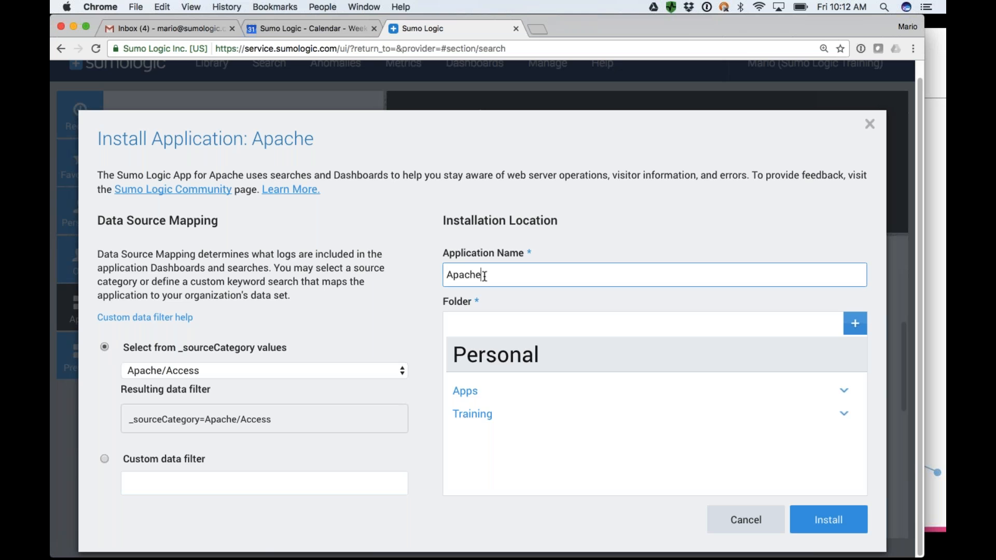
{"action": "type", "text": "App"}
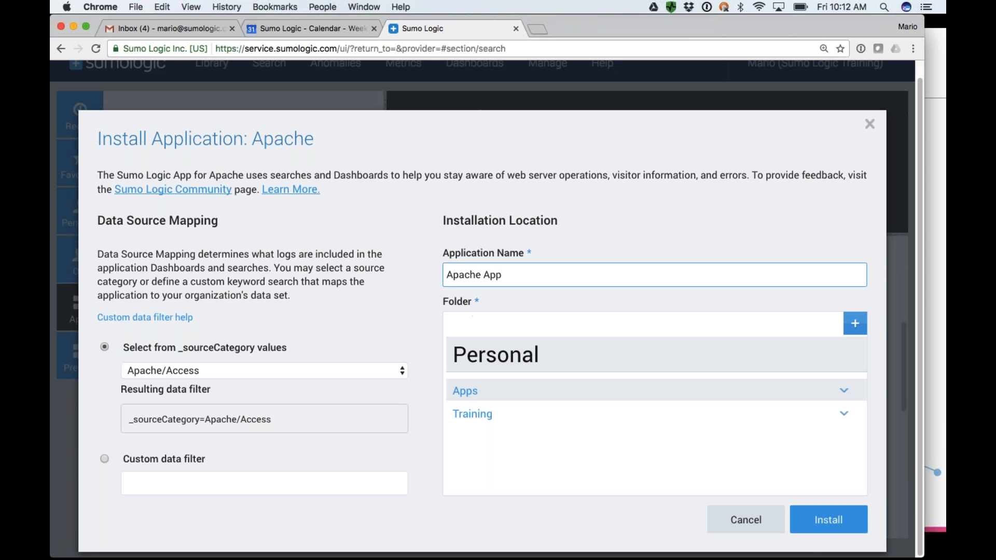
{"action": "left_click", "coordinate": [467, 391]}
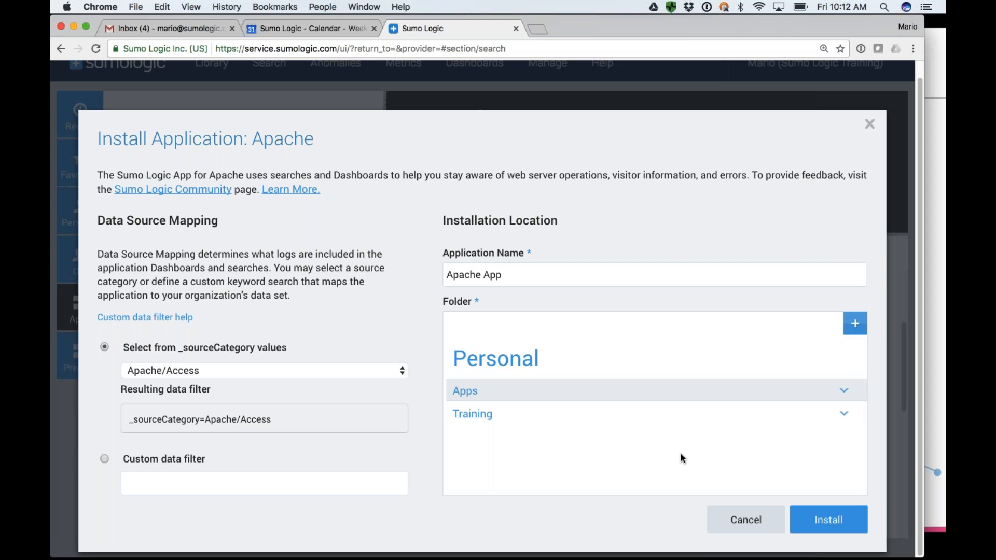
{"action": "left_click", "coordinate": [828, 520]}
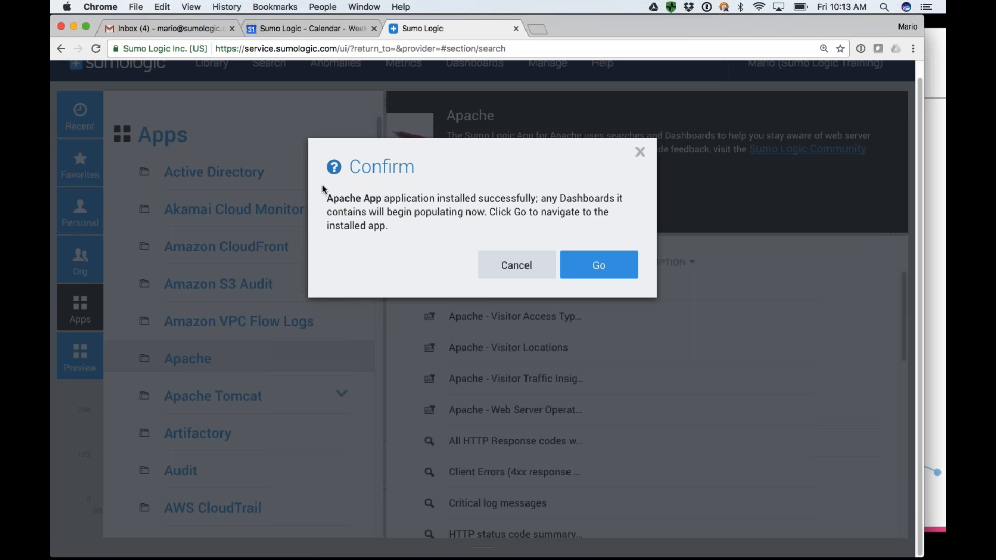
Go to the installed Apache App folder and review the dashboards and searches it contains.
{"action": "left_click", "coordinate": [605, 265]}
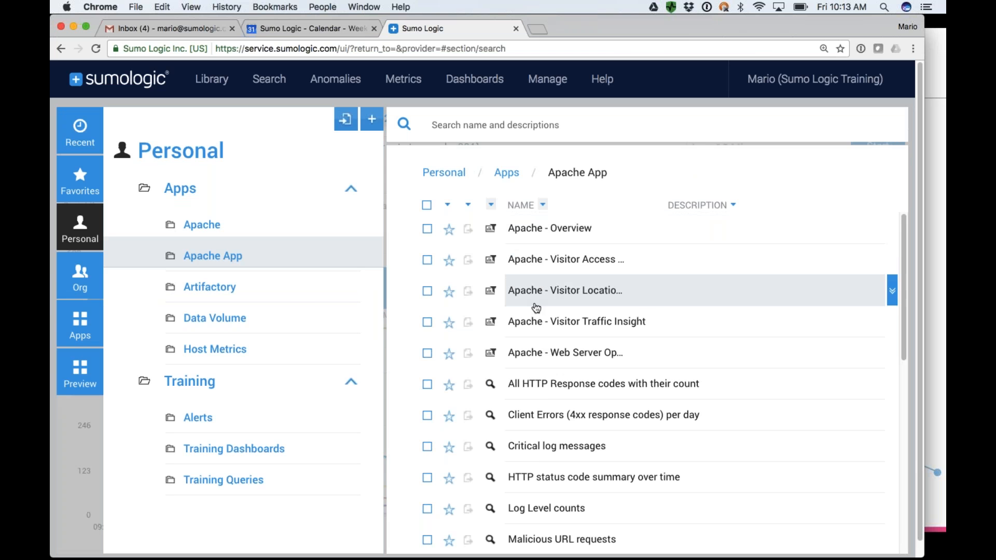
{"action": "scroll", "coordinate": [539, 329], "scroll_direction": "down", "scroll_amount": 10}
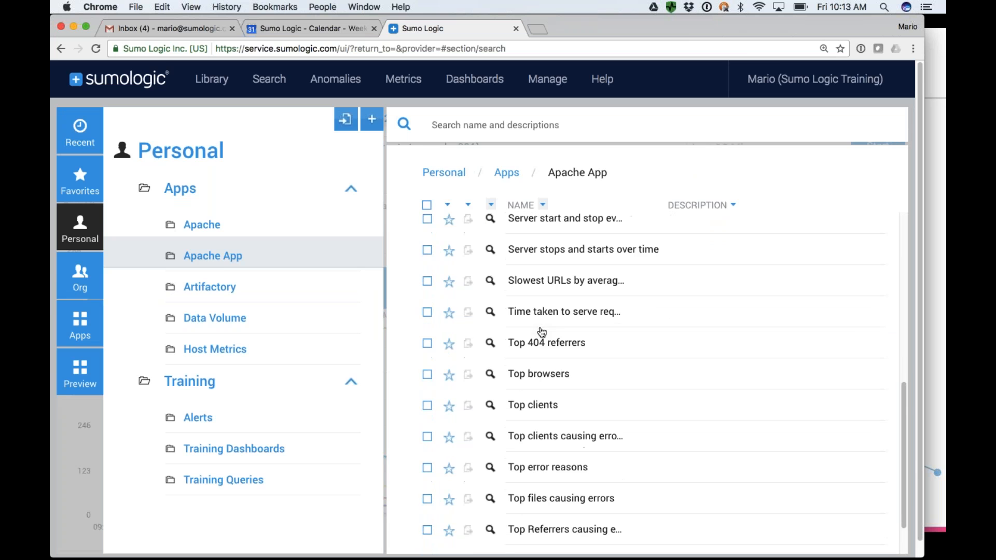
{"action": "scroll", "coordinate": [542, 332], "scroll_direction": "down", "scroll_amount": 3}
{"action": "scroll", "coordinate": [543, 332], "scroll_direction": "up", "scroll_amount": 8}
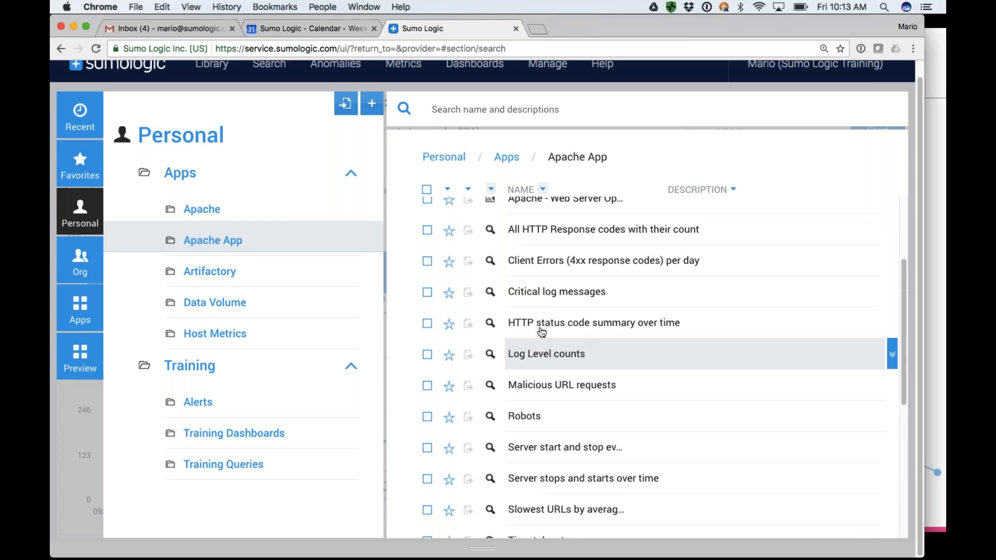
{"action": "scroll", "coordinate": [543, 332], "scroll_direction": "up", "scroll_amount": 5}
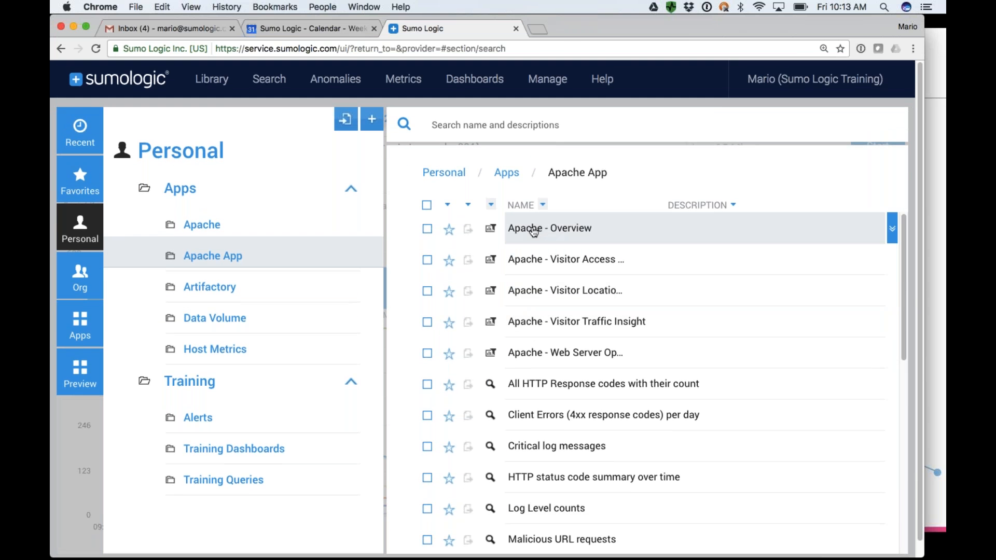
Open the app's Overview, Visitor Access, Visitor Locations, Visitor Traffic Insight and Web Server Operations dashboards.
{"action": "left_click", "coordinate": [534, 229], "text": "super"}
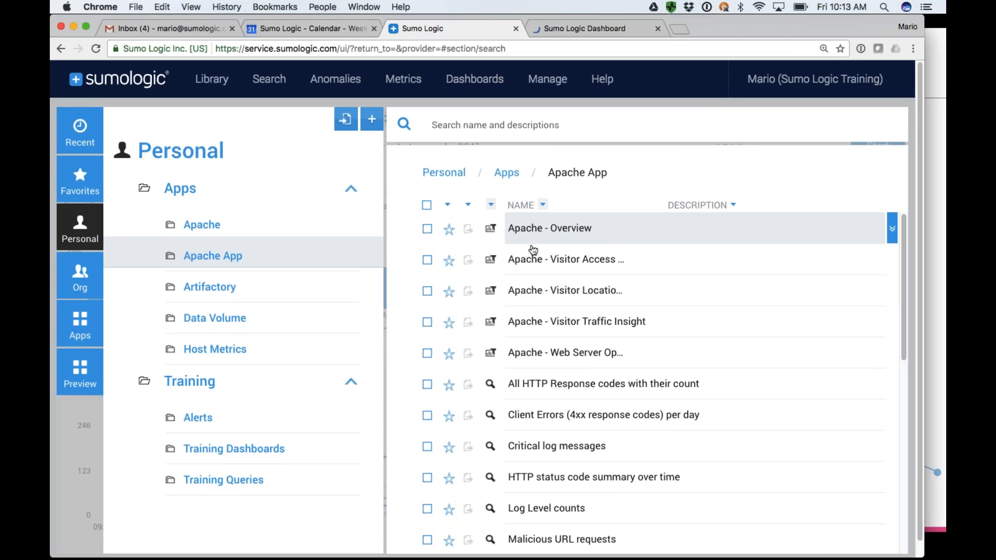
{"action": "left_click", "coordinate": [535, 260], "text": "super"}
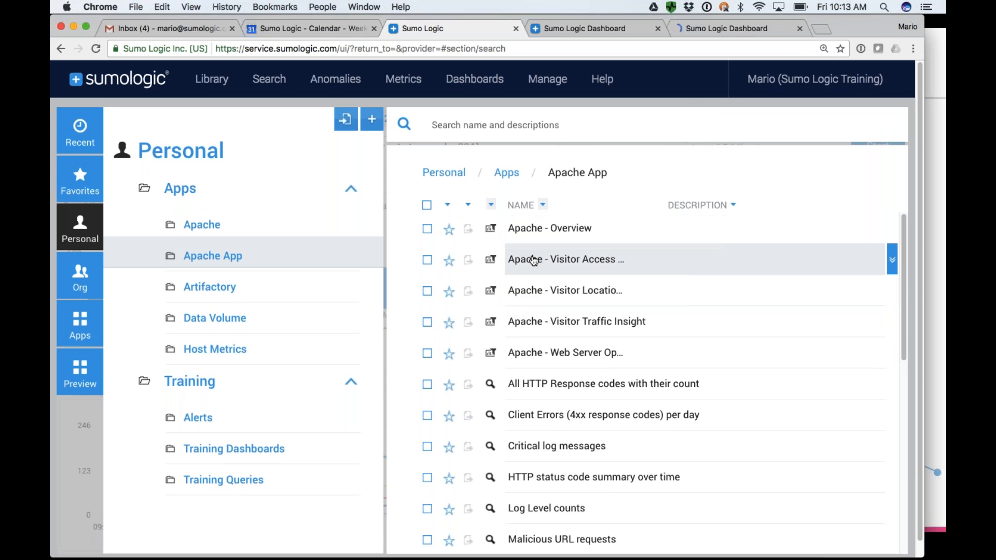
{"action": "left_click", "coordinate": [534, 292], "text": "super"}
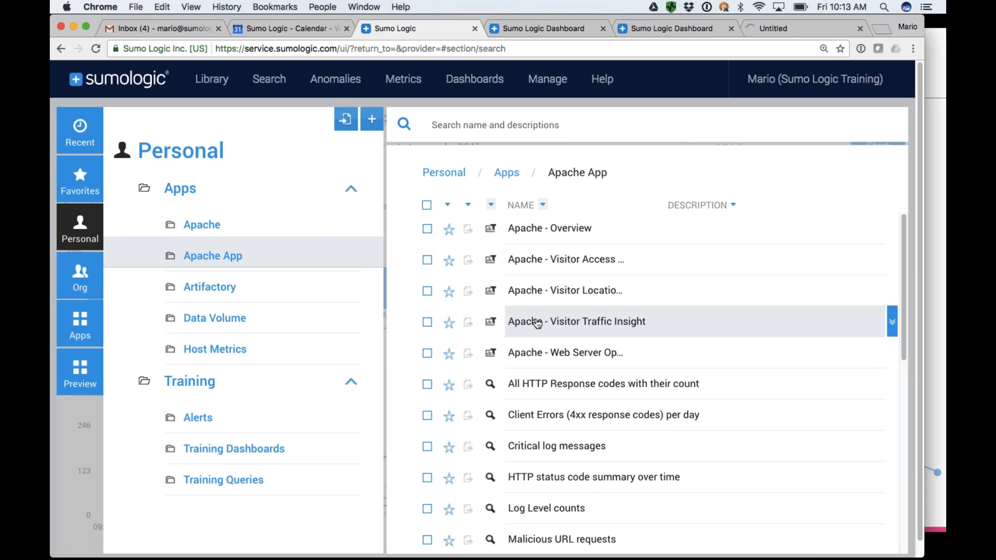
{"action": "left_click", "coordinate": [537, 324], "text": "super"}
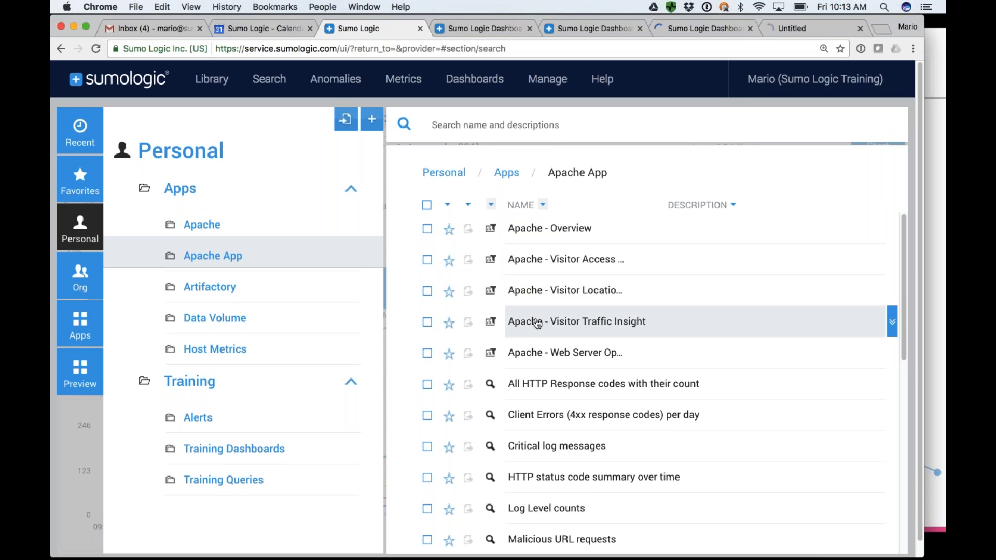
{"action": "left_click", "coordinate": [541, 357], "text": "super"}
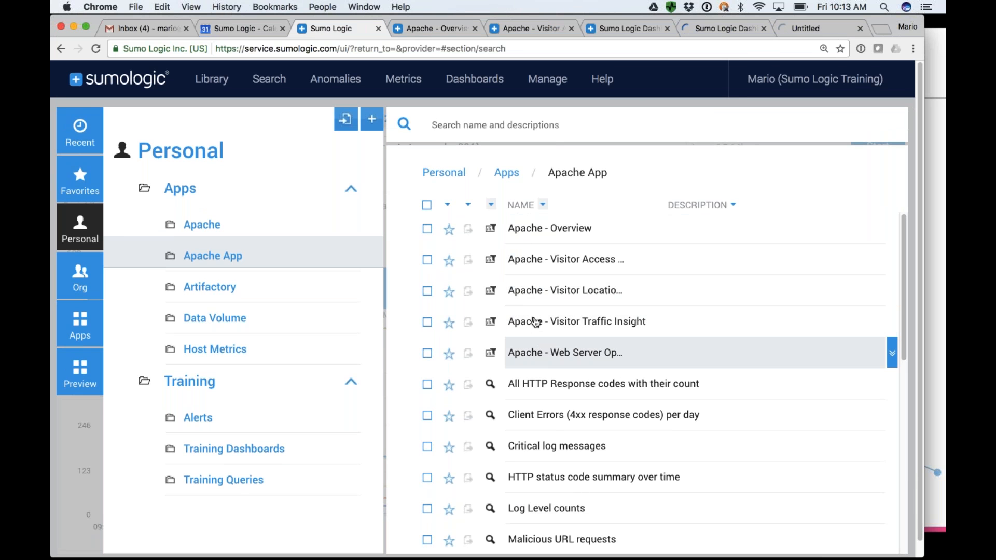
Open the app's saved search "Client Errors (4xx response codes) per day".
{"action": "scroll", "coordinate": [600, 424], "scroll_direction": "down", "scroll_amount": 3}
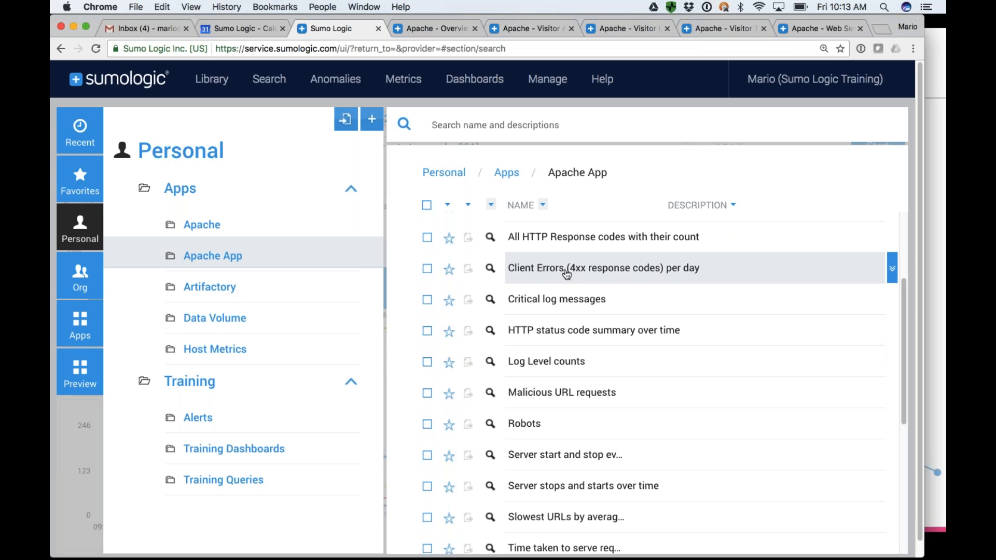
{"action": "mouse_move", "coordinate": [571, 274]}
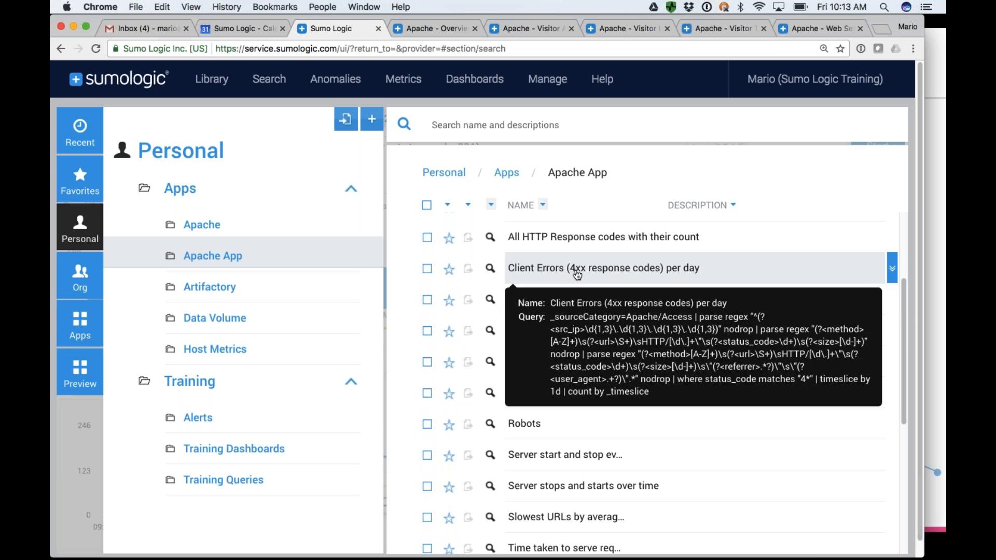
{"action": "left_click", "coordinate": [629, 274]}
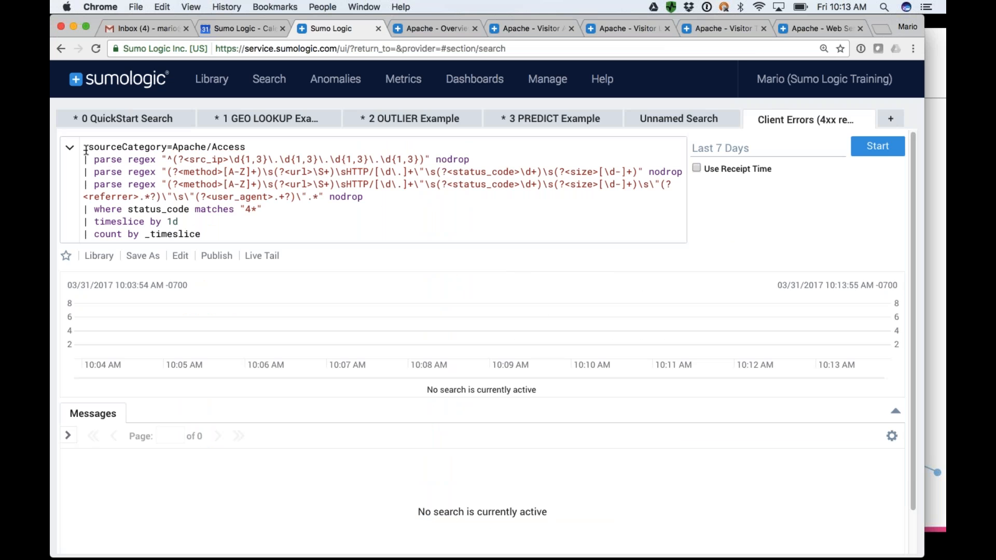
Examine the client errors query, including the fields extracted by its parse regex lines.
{"action": "left_click_drag", "start_coordinate": [82, 149], "coordinate": [214, 230]}
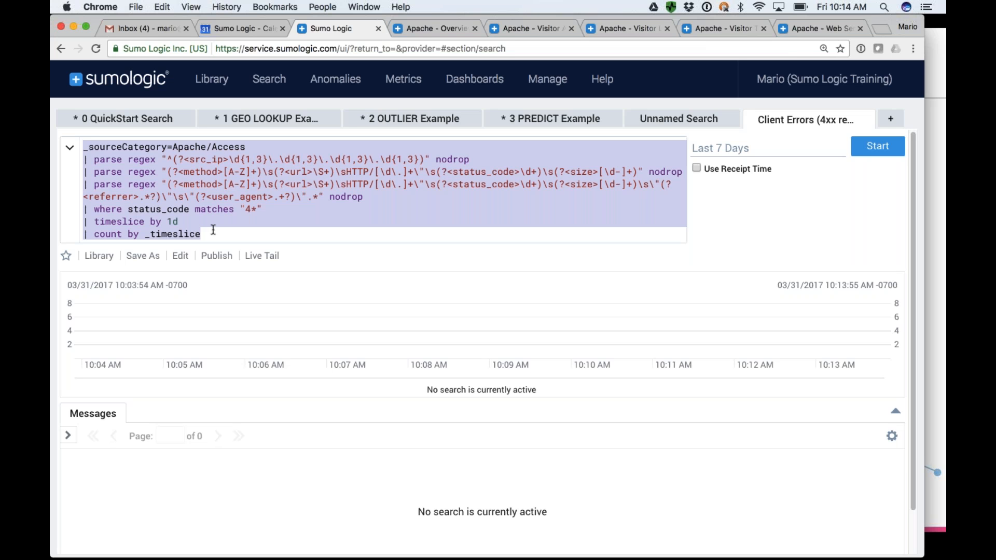
{"action": "left_click", "coordinate": [117, 185]}
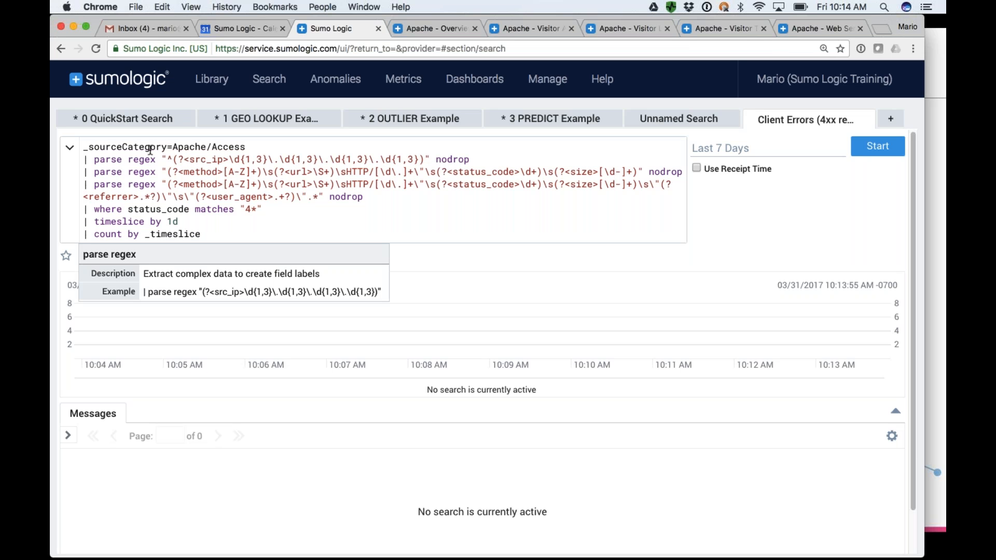
{"action": "left_click", "coordinate": [83, 160]}
{"action": "left_click_drag", "start_coordinate": [83, 160], "coordinate": [472, 161]}
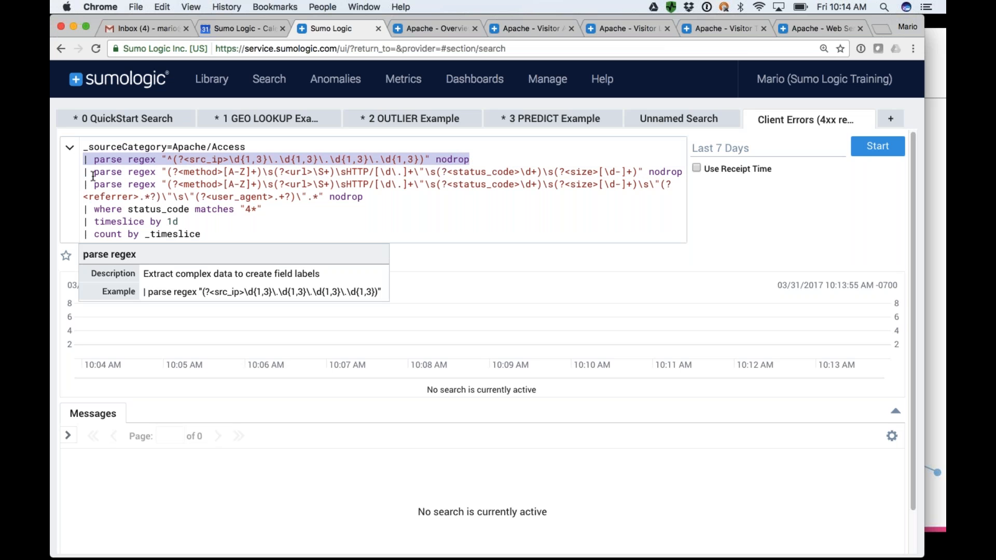
{"action": "double_click", "coordinate": [194, 171]}
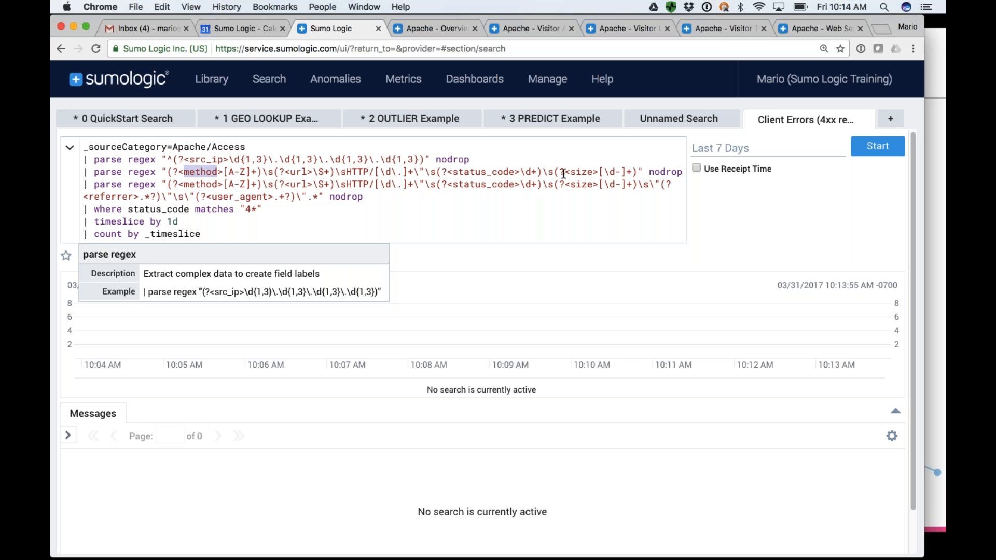
Remove the three parse regex statements from the client errors query and run the shortened search.
{"action": "left_click_drag", "start_coordinate": [83, 159], "coordinate": [367, 198]}
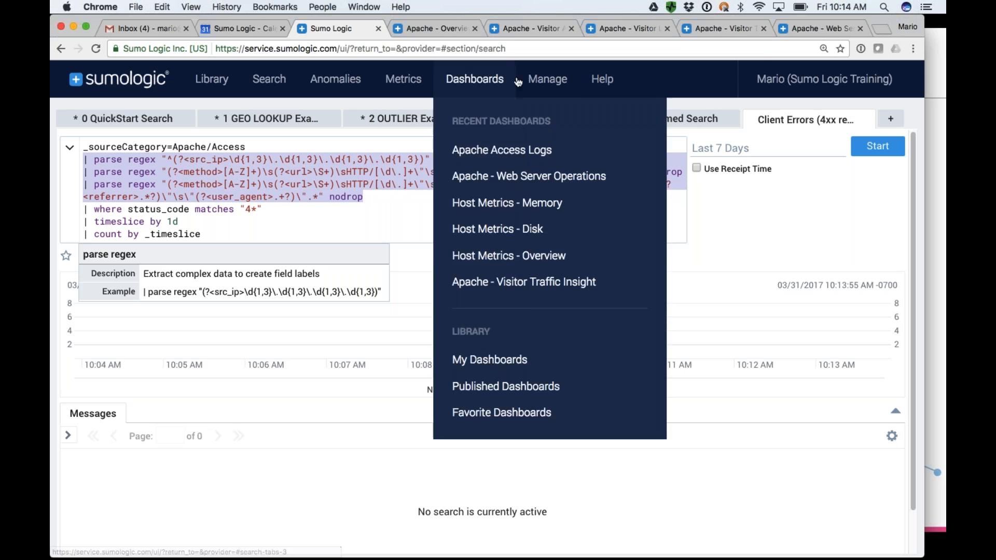
{"action": "mouse_move", "coordinate": [547, 79]}
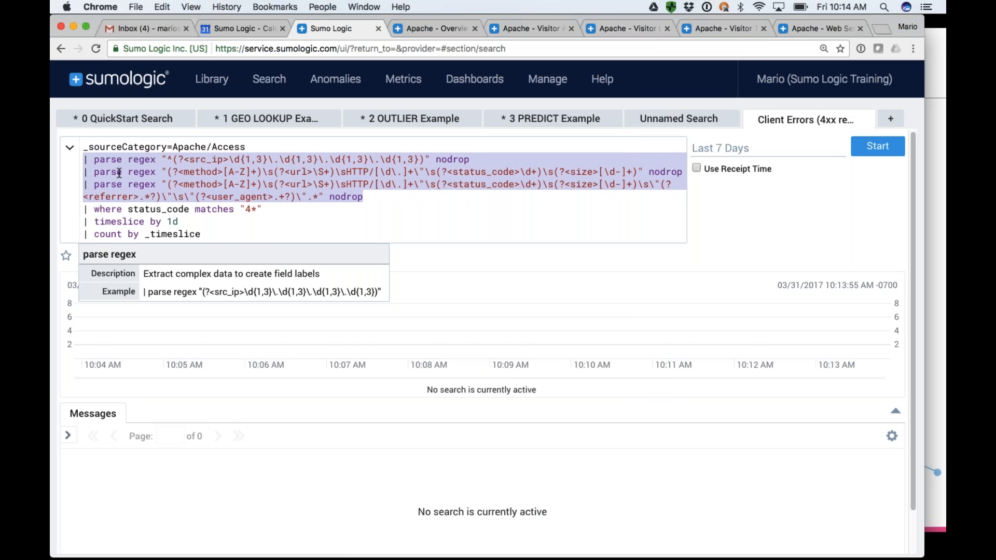
{"action": "key", "text": "BackSpace"}
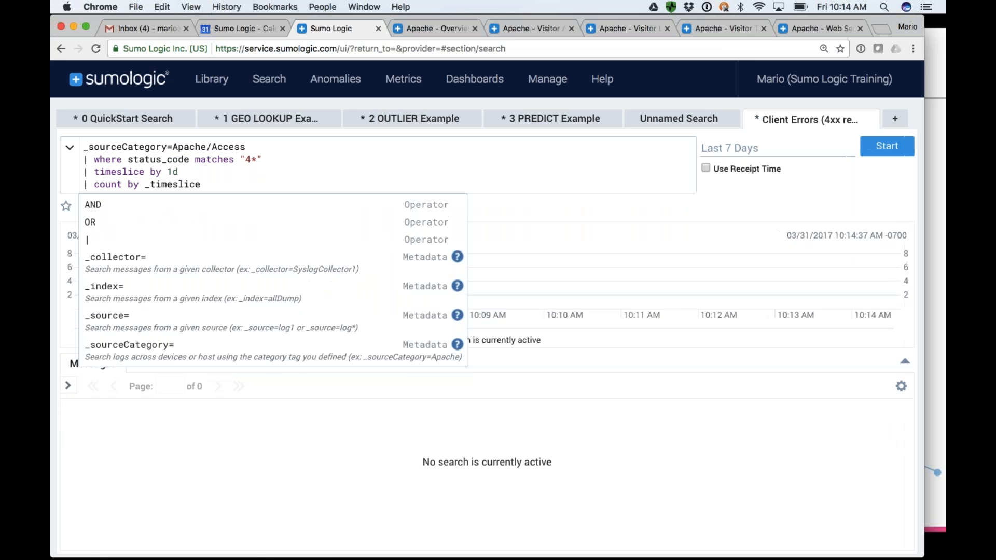
{"action": "key", "text": "BackSpace"}
{"action": "double_click", "coordinate": [155, 162]}
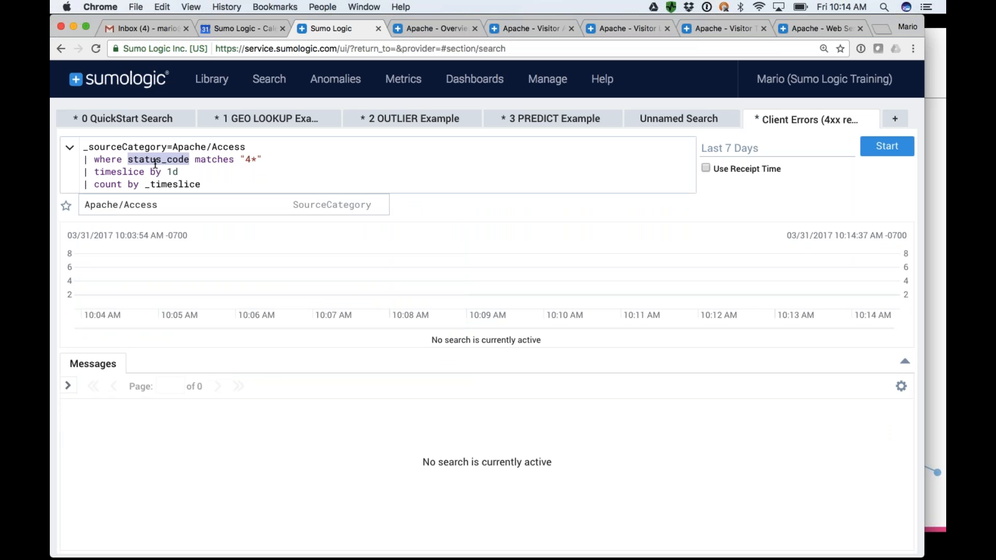
{"action": "left_click", "coordinate": [887, 147]}
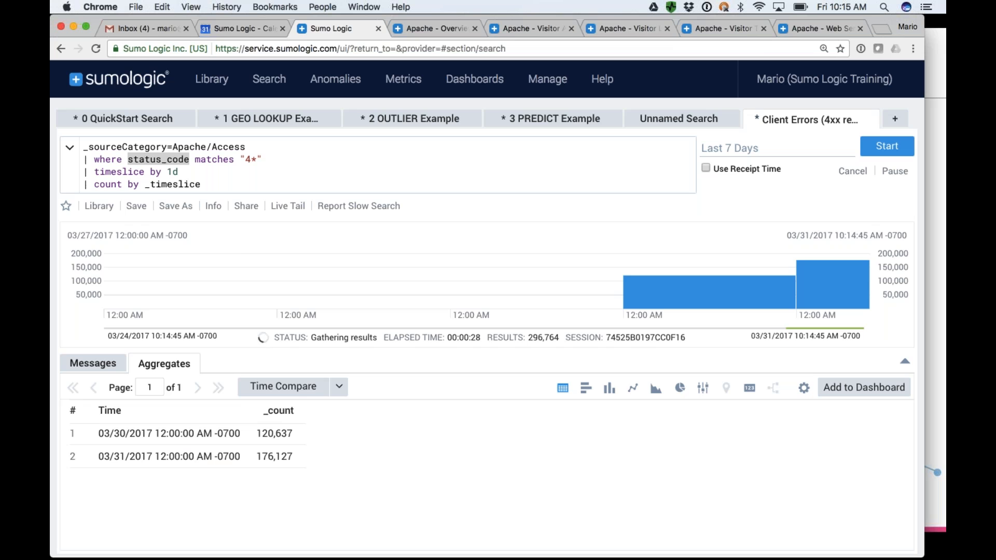
Change the query's where condition so that status_code matches "5*".
{"action": "left_click", "coordinate": [249, 160]}
{"action": "key", "text": "BackSpace"}
{"action": "type", "text": "5"}
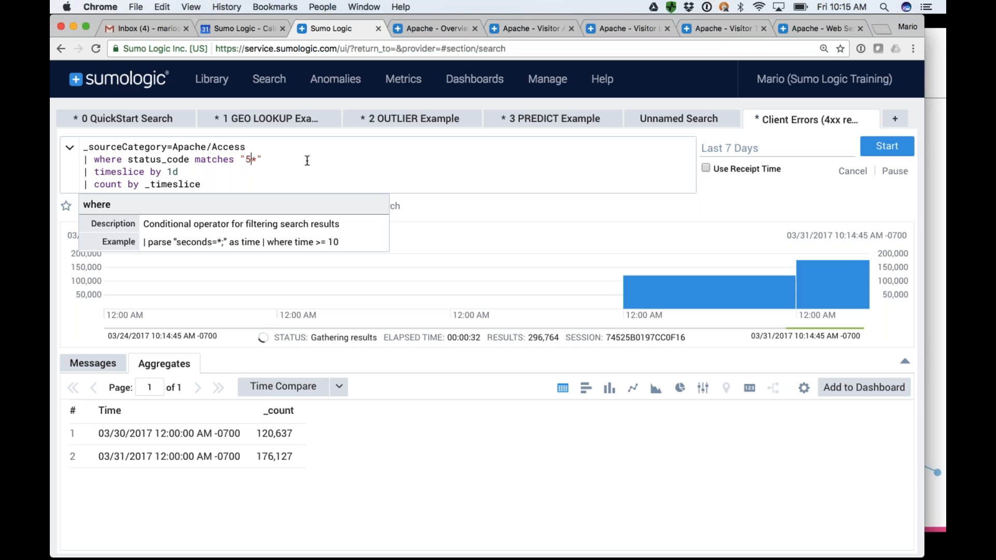
Set the time range to Last 60 Minutes and the timeslice to 1m, and rerun the search.
{"action": "left_click", "coordinate": [764, 150]}
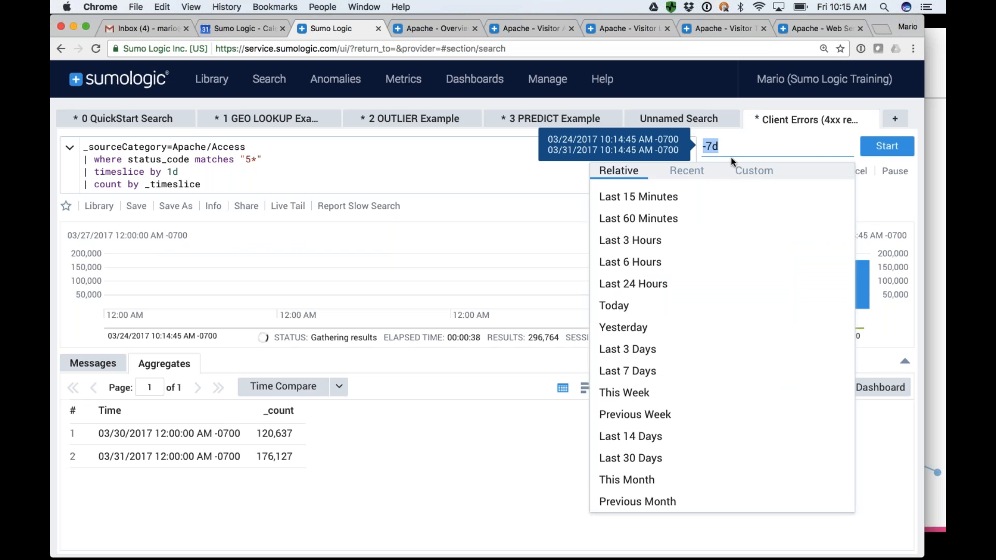
{"action": "left_click", "coordinate": [678, 223]}
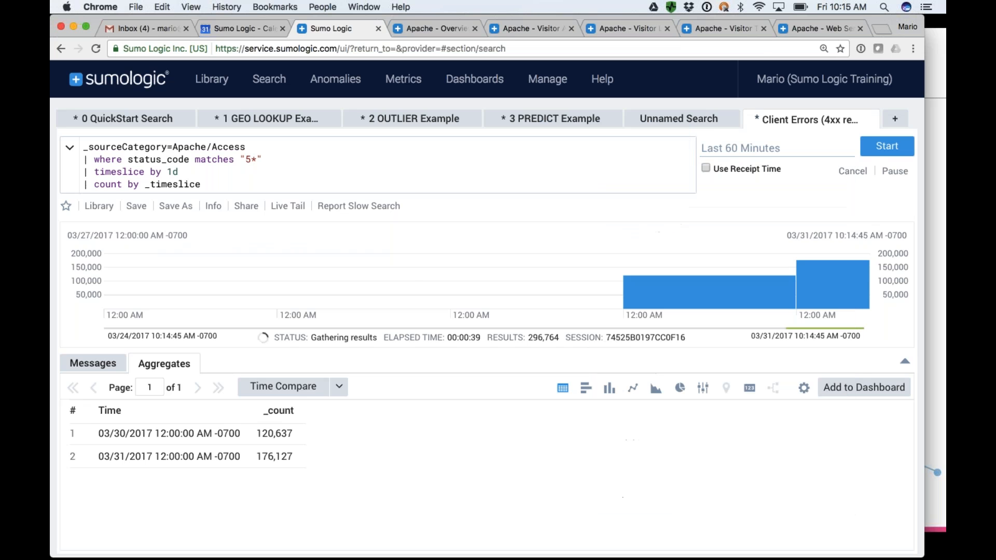
{"action": "left_click", "coordinate": [172, 171]}
{"action": "type", "text": "m"}
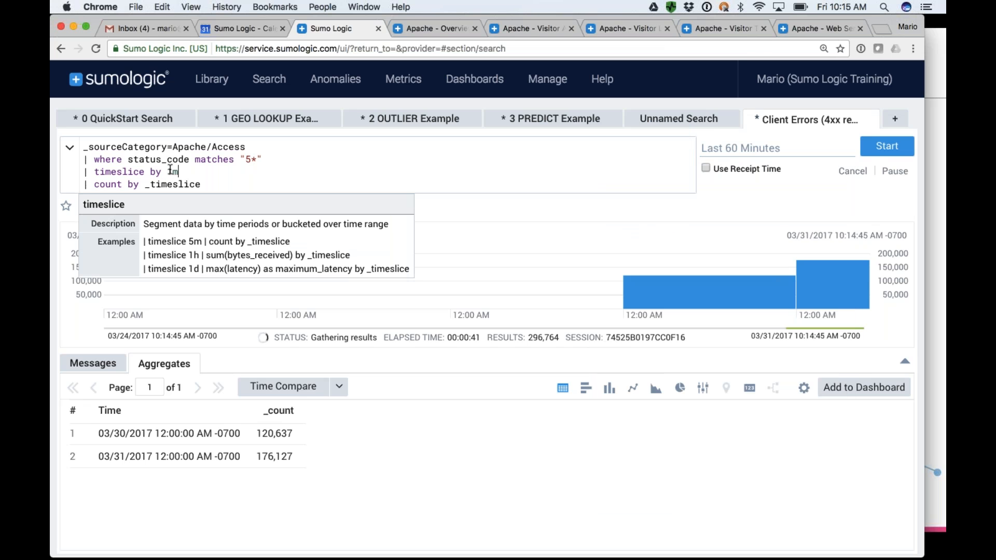
{"action": "key", "text": "Return"}
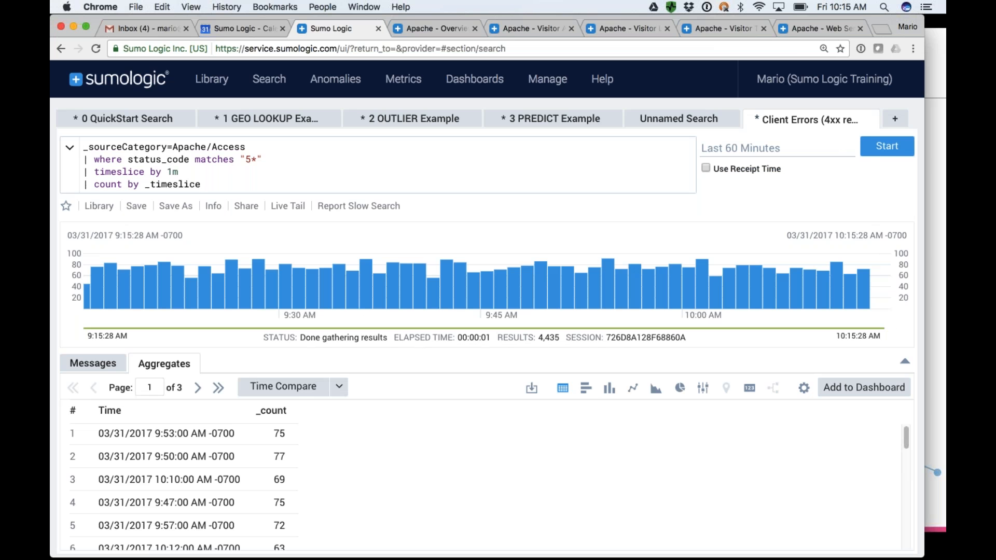
{"action": "scroll", "coordinate": [265, 459], "scroll_direction": "down", "scroll_amount": 5}
{"action": "scroll", "coordinate": [264, 465], "scroll_direction": "down", "scroll_amount": 4}
{"action": "scroll", "coordinate": [265, 464], "scroll_direction": "up", "scroll_amount": 10}
{"action": "left_click", "coordinate": [177, 208]}
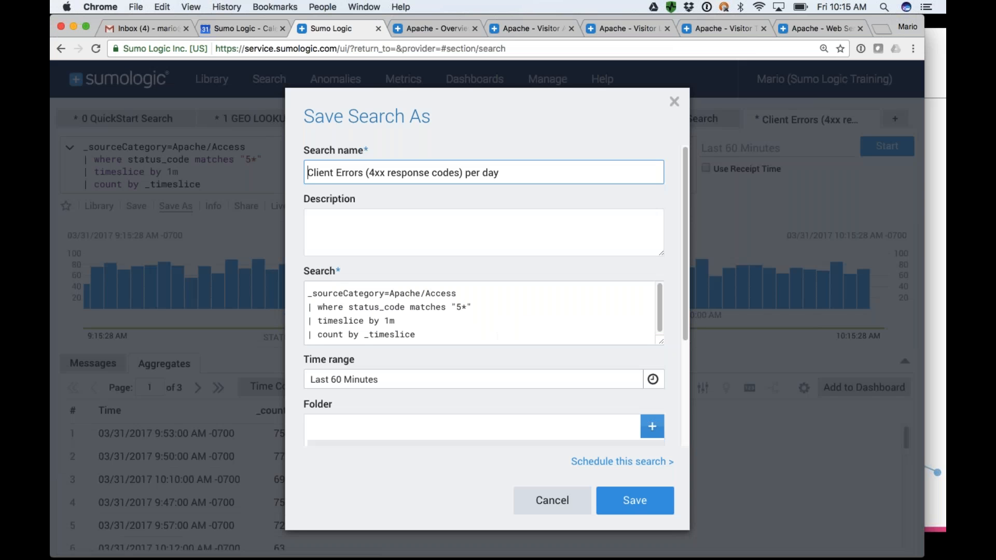
{"action": "left_click", "coordinate": [371, 174]}
{"action": "key", "text": "BackSpace"}
{"action": "type", "text": "5"}
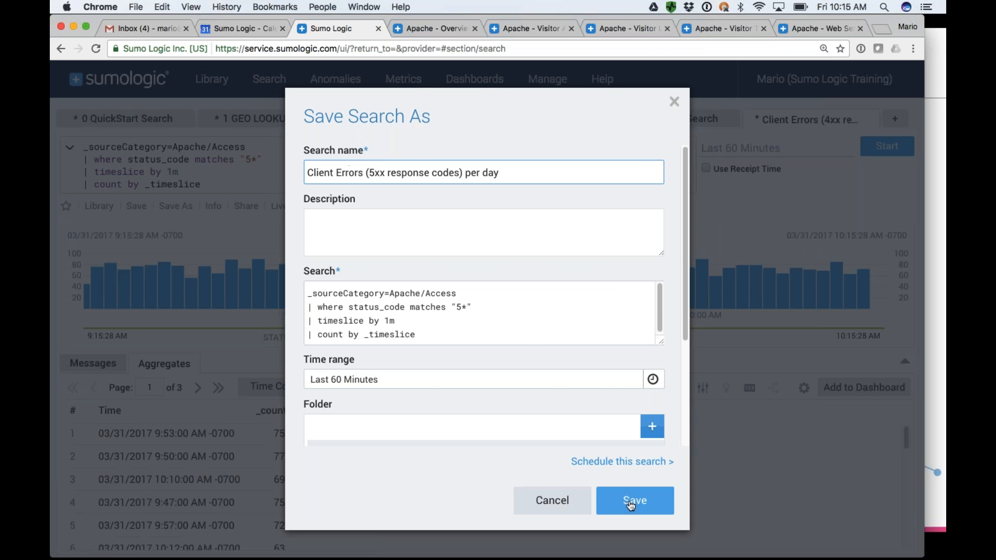
{"action": "left_click", "coordinate": [553, 502]}
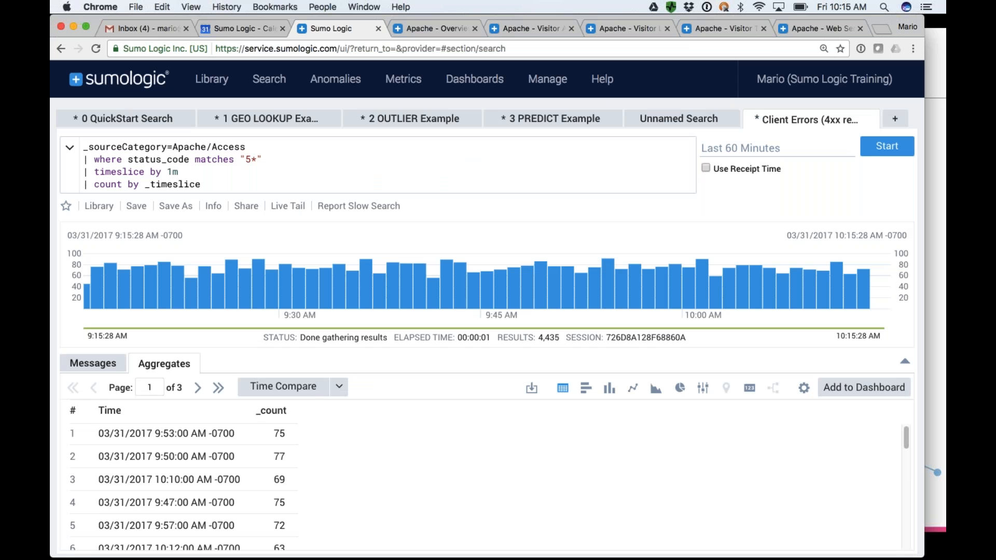
Review the dashboards and saved searches stored in the library's personal Apache App folder.
{"action": "left_click", "coordinate": [212, 80]}
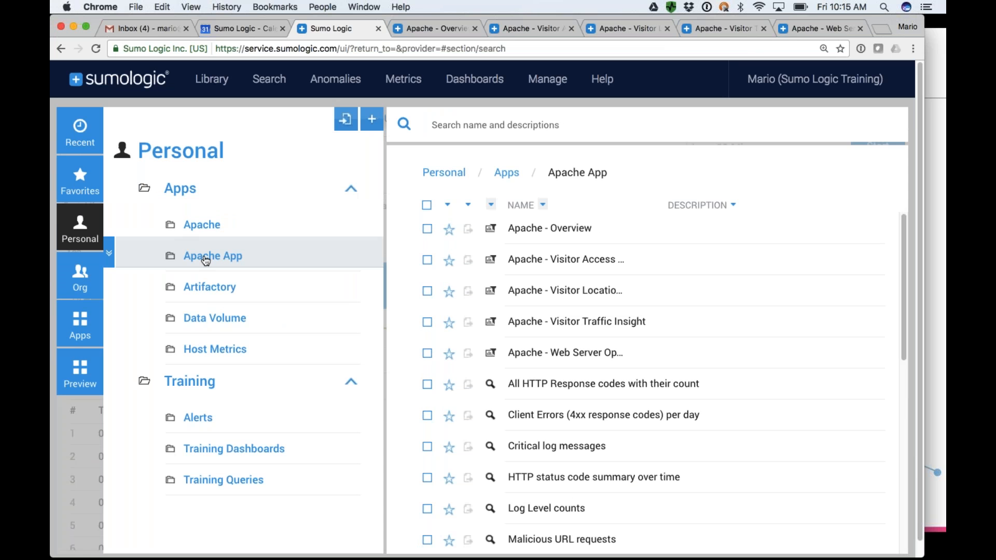
{"action": "scroll", "coordinate": [423, 283], "scroll_direction": "down", "scroll_amount": 1}
{"action": "scroll", "coordinate": [566, 351], "scroll_direction": "down", "scroll_amount": 10}
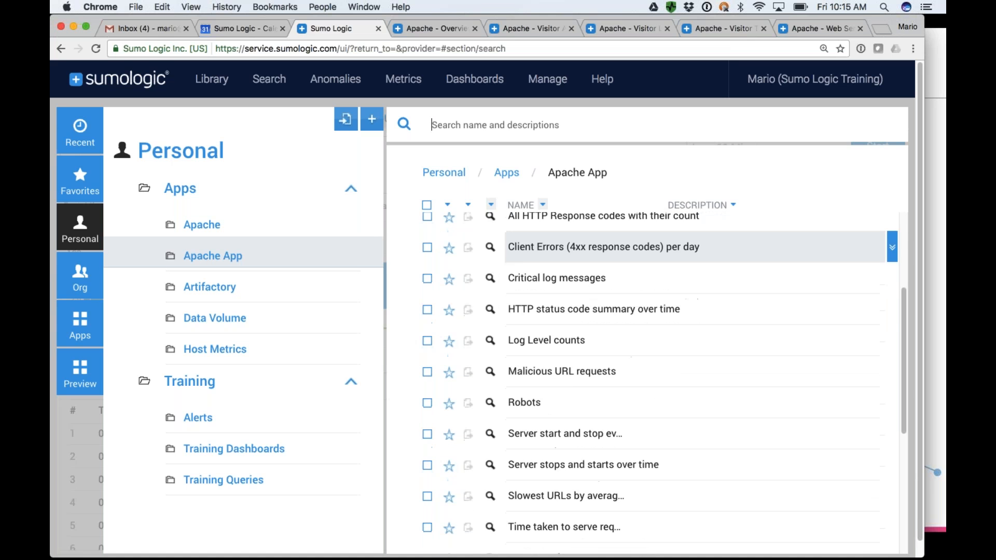
{"action": "scroll", "coordinate": [565, 351], "scroll_direction": "up", "scroll_amount": 10}
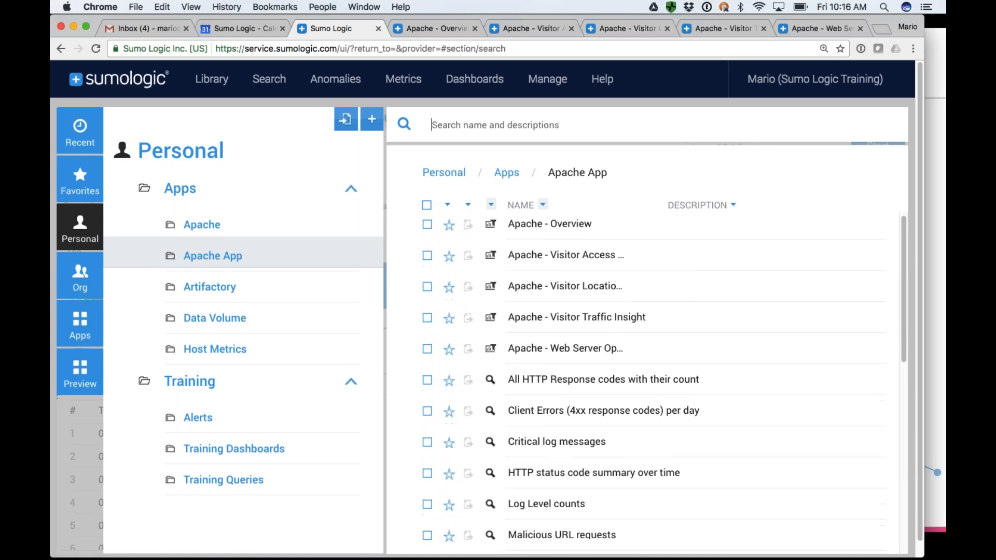
{"action": "left_click", "coordinate": [557, 418]}
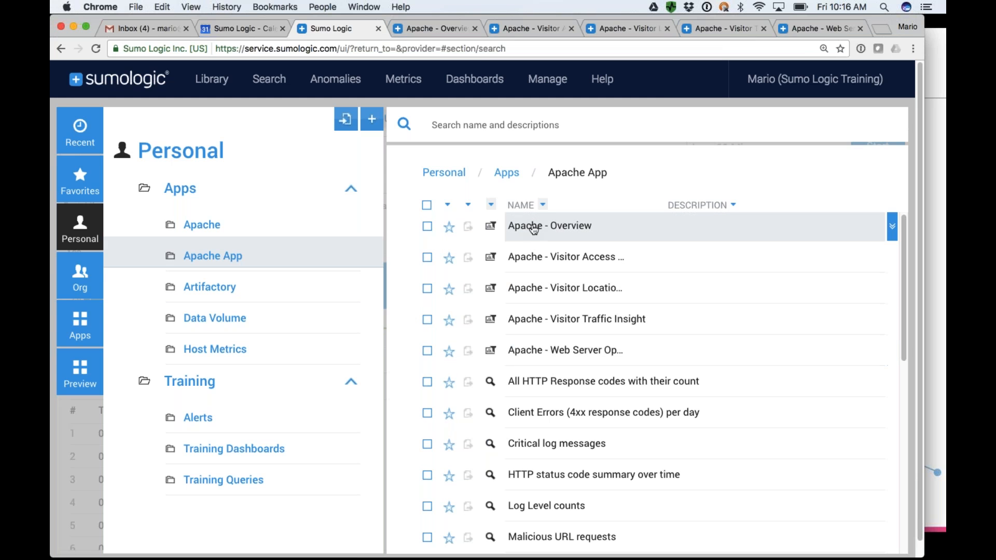
Examine the Apache - Overview and Visitor Access Types dashboards, including the slices of the visitor platforms chart.
{"action": "left_click", "coordinate": [437, 27]}
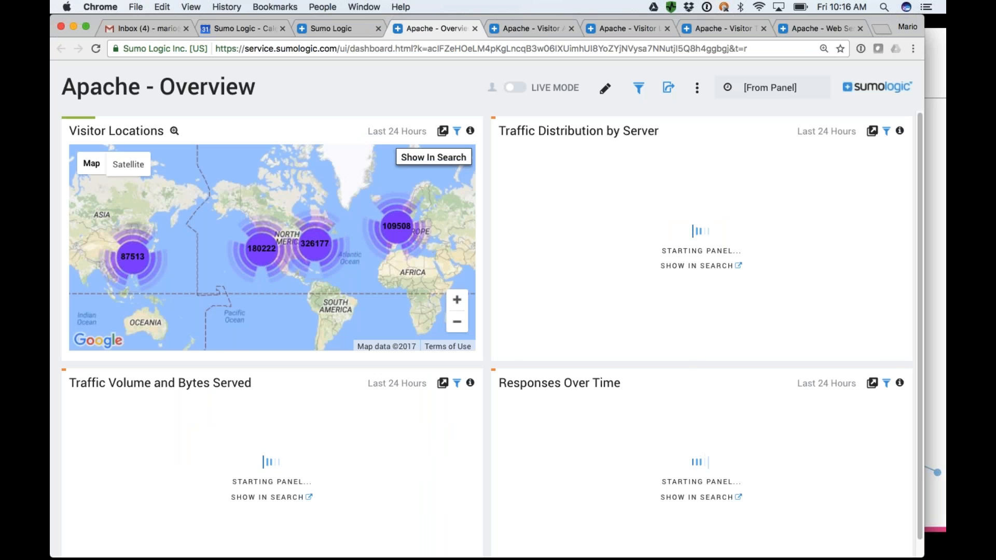
{"action": "left_click", "coordinate": [539, 24]}
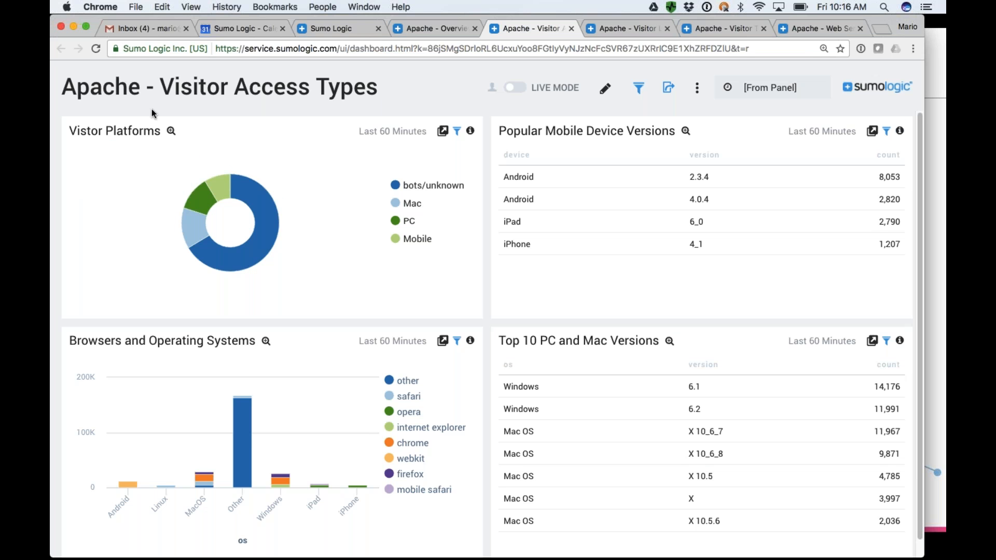
{"action": "mouse_move", "coordinate": [278, 230]}
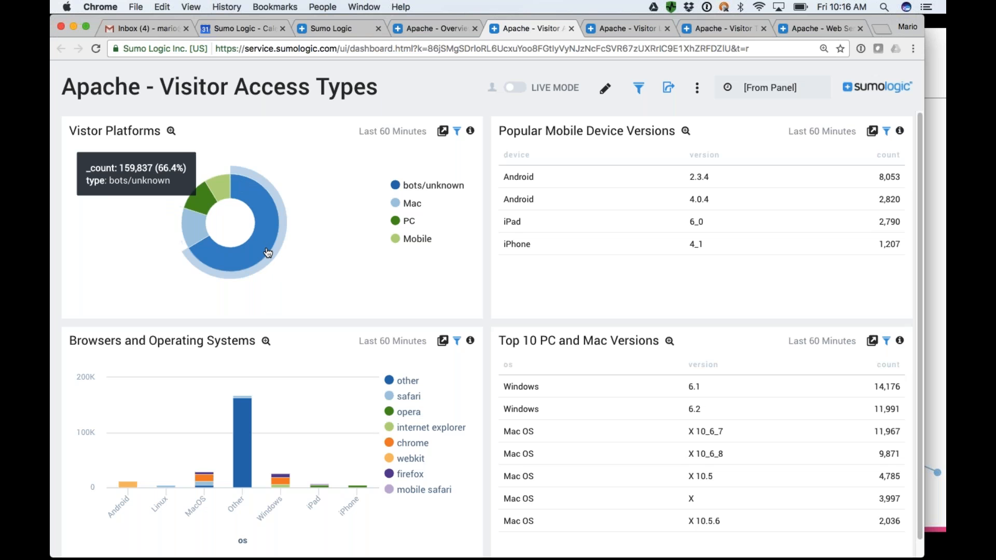
{"action": "mouse_move", "coordinate": [194, 237]}
{"action": "mouse_move", "coordinate": [213, 189]}
{"action": "mouse_move", "coordinate": [203, 218]}
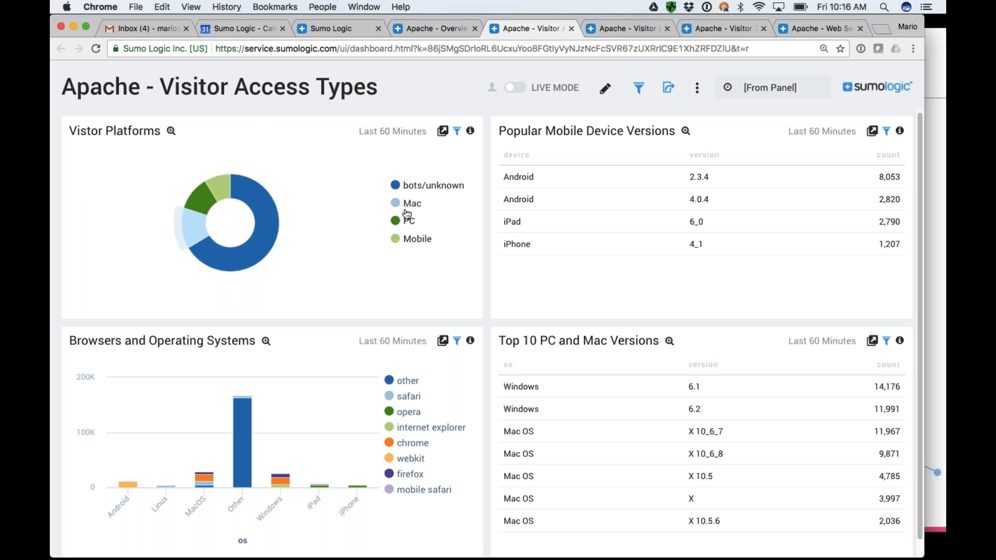
{"action": "mouse_move", "coordinate": [265, 259]}
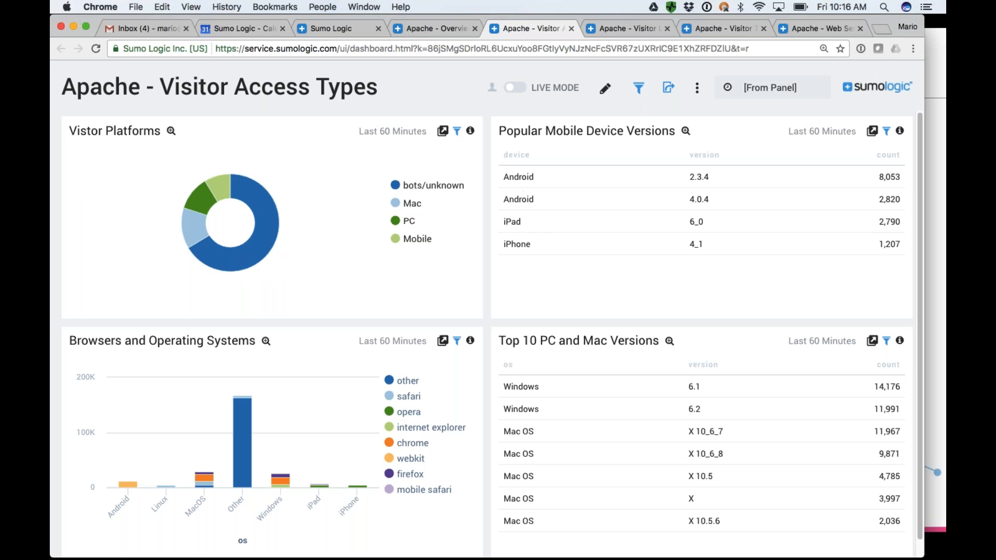
{"action": "scroll", "coordinate": [492, 332], "scroll_direction": "down", "scroll_amount": 1}
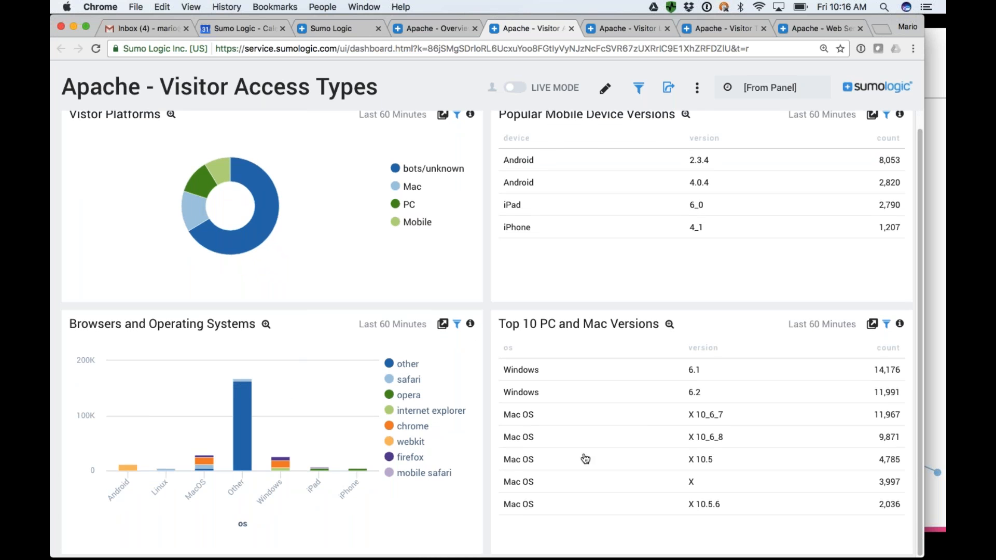
Examine the Apache Visitor Locations, Visitor Traffic Insight and Web Server Operations dashboards.
{"action": "left_click", "coordinate": [632, 28]}
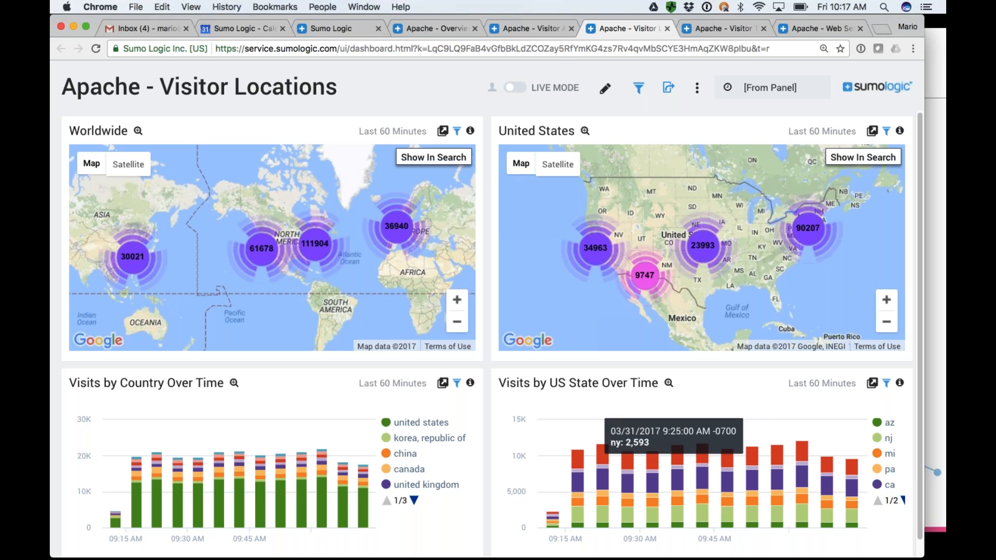
{"action": "left_click", "coordinate": [722, 29]}
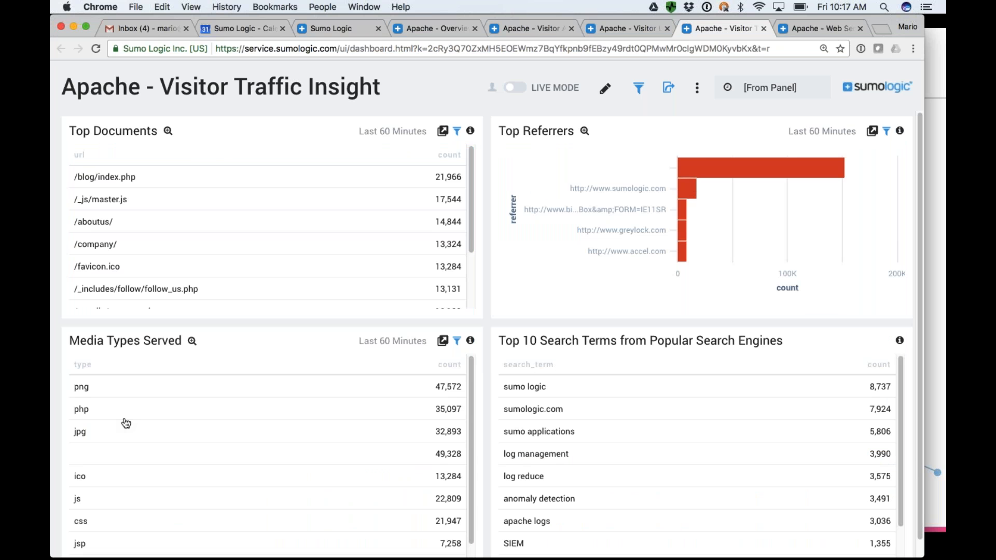
{"action": "left_click", "coordinate": [820, 30]}
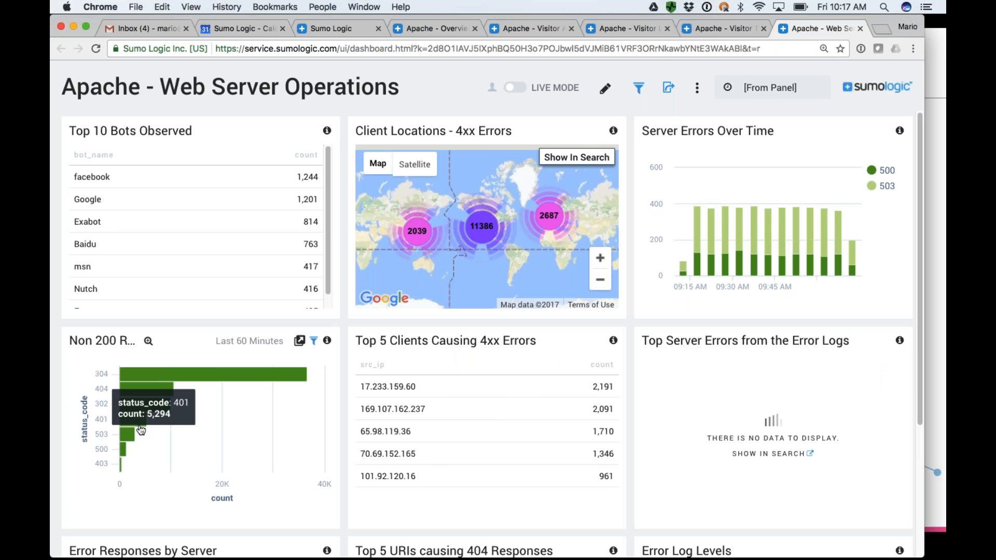
{"action": "scroll", "coordinate": [141, 430], "scroll_direction": "down", "scroll_amount": 5}
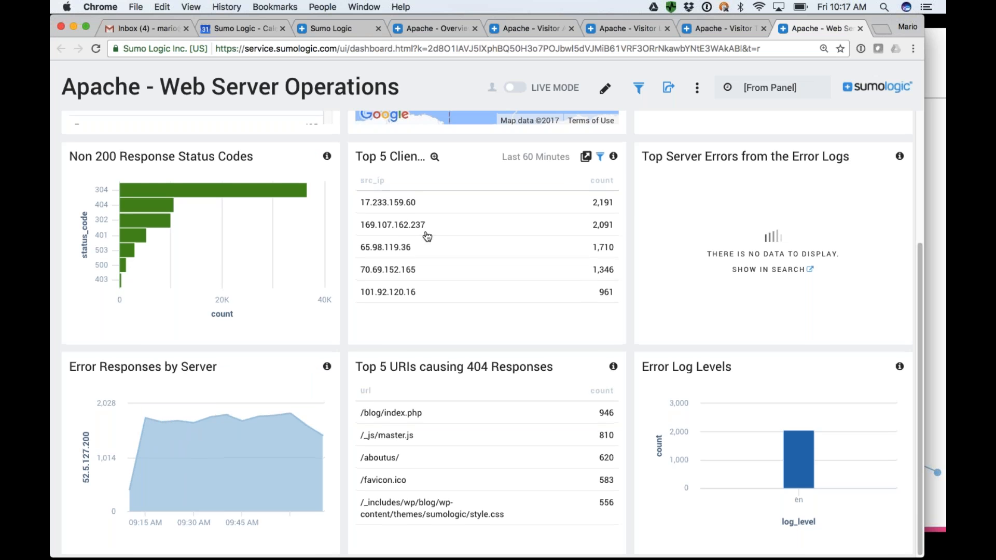
{"action": "scroll", "coordinate": [427, 232], "scroll_direction": "up", "scroll_amount": 3}
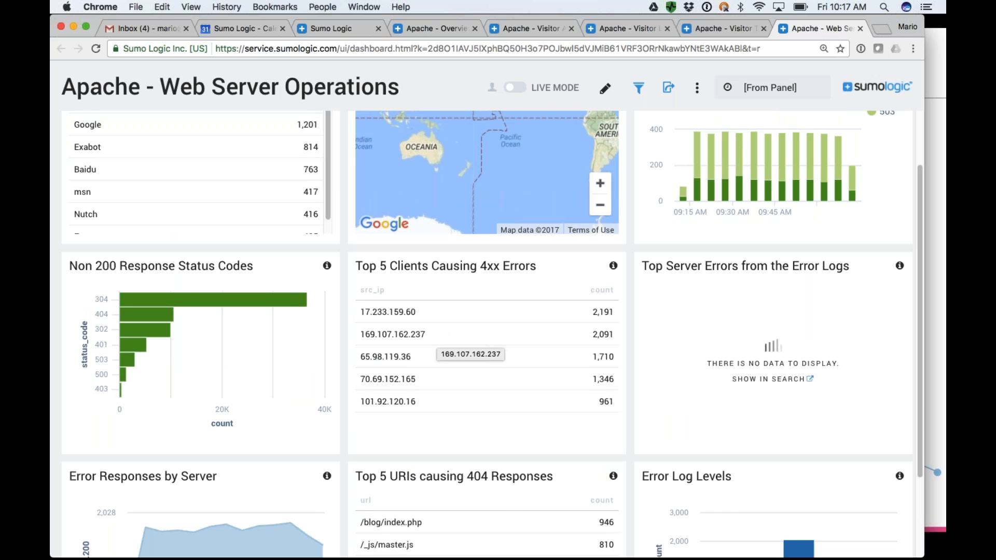
{"action": "scroll", "coordinate": [516, 296], "scroll_direction": "up", "scroll_amount": 3}
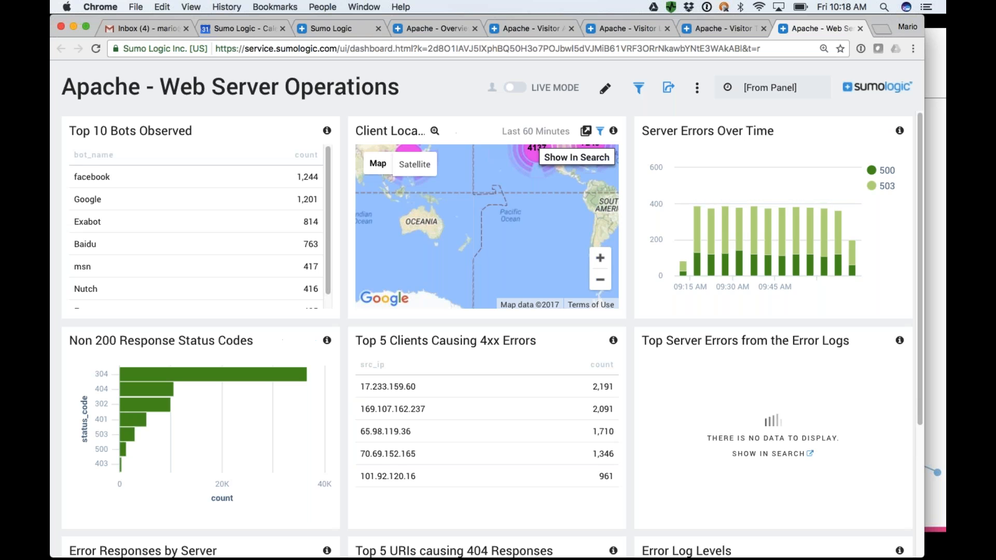
Close the Web Server Operations dashboard and open the Visitor Locations dashboard's United States panel as a search.
{"action": "left_click", "coordinate": [859, 29]}
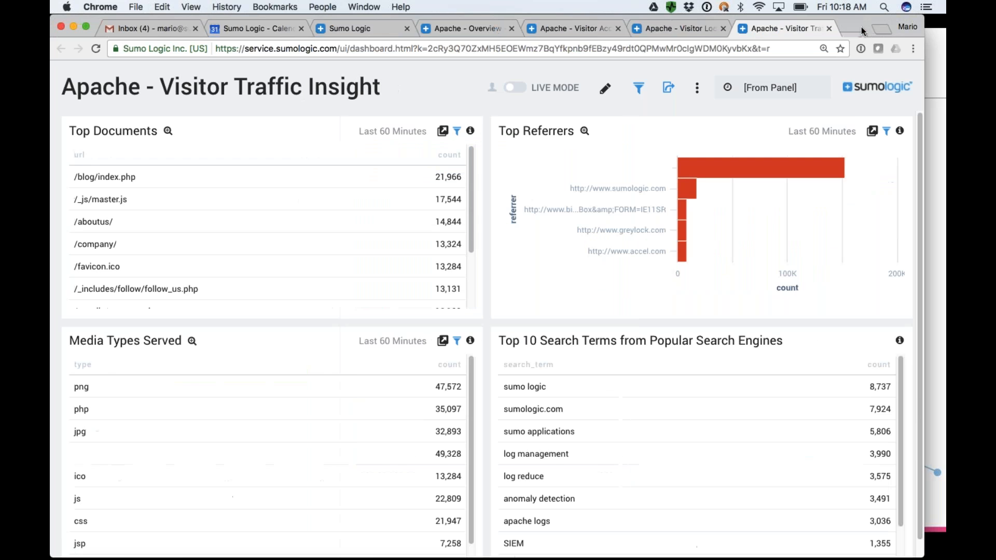
{"action": "left_click", "coordinate": [707, 29]}
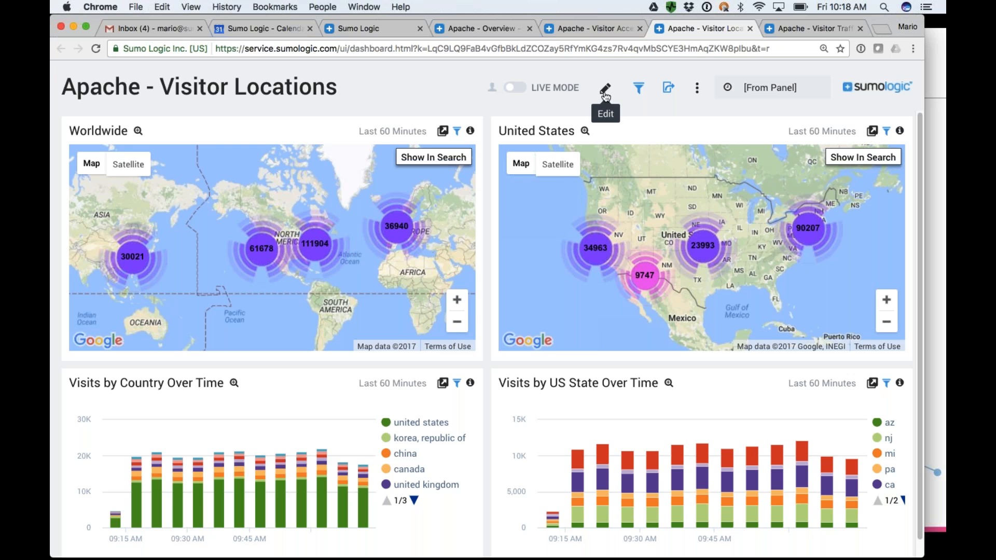
{"action": "left_click", "coordinate": [873, 132]}
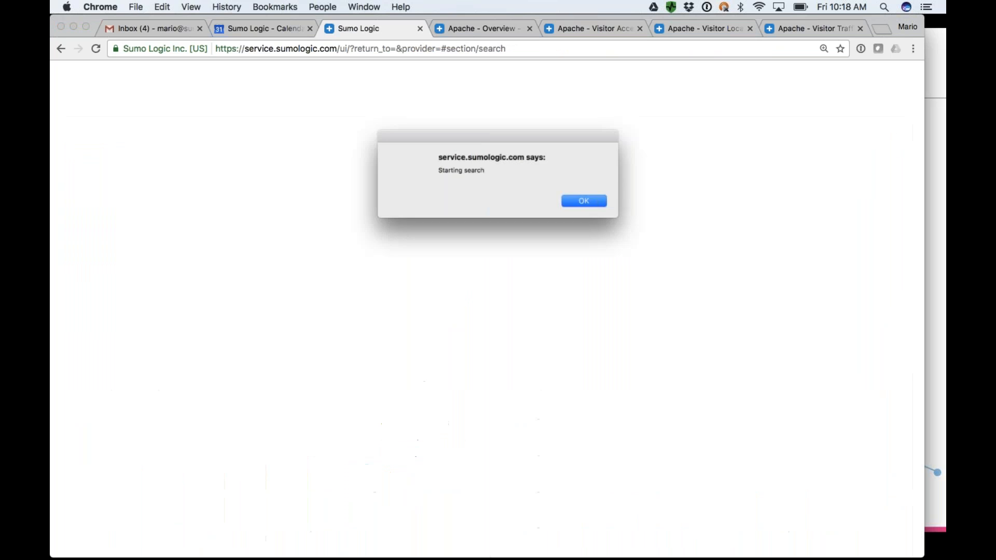
{"action": "left_click", "coordinate": [582, 202]}
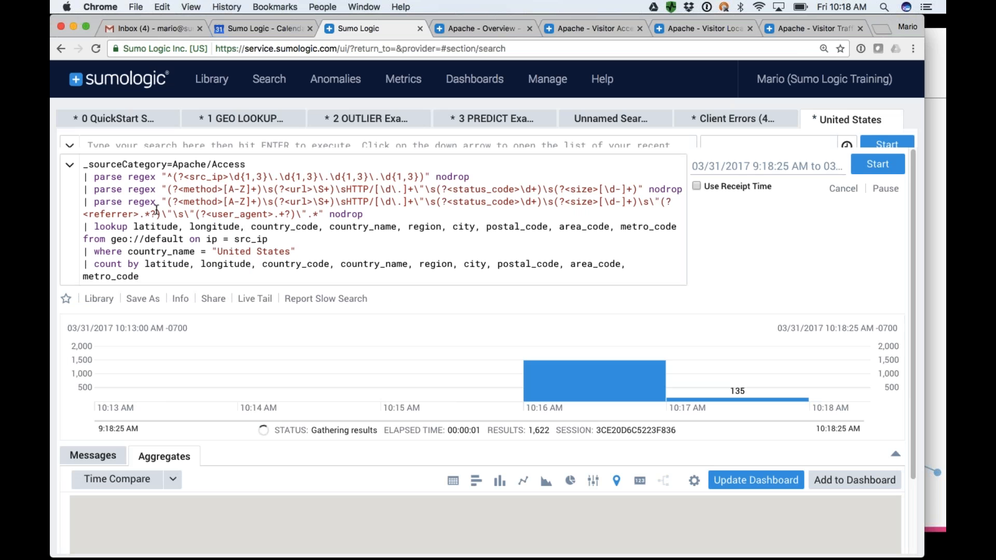
Comment out the United States where condition with // in the panel's query and rerun the search.
{"action": "left_click_drag", "start_coordinate": [84, 177], "coordinate": [369, 216]}
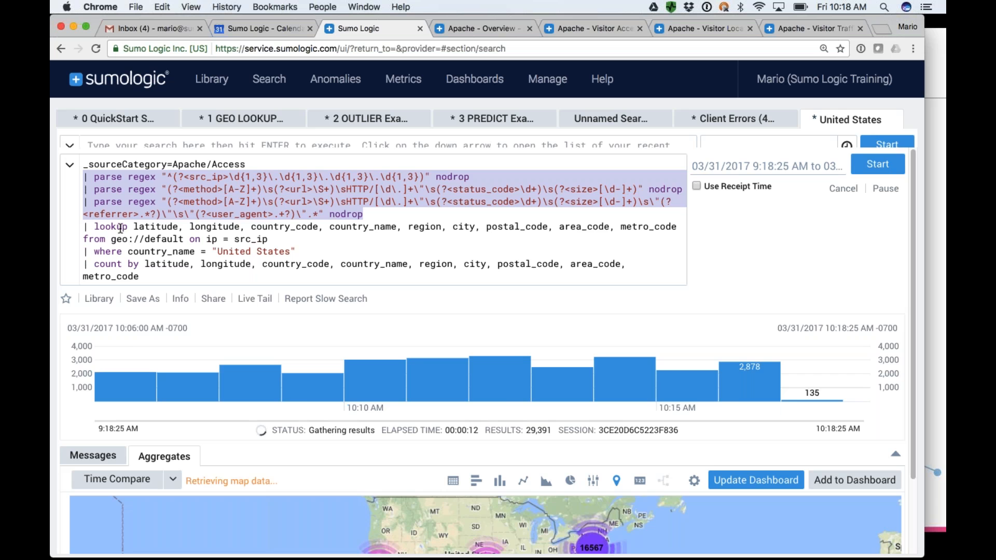
{"action": "left_click", "coordinate": [127, 226]}
{"action": "scroll", "coordinate": [159, 239], "scroll_direction": "down", "scroll_amount": 1}
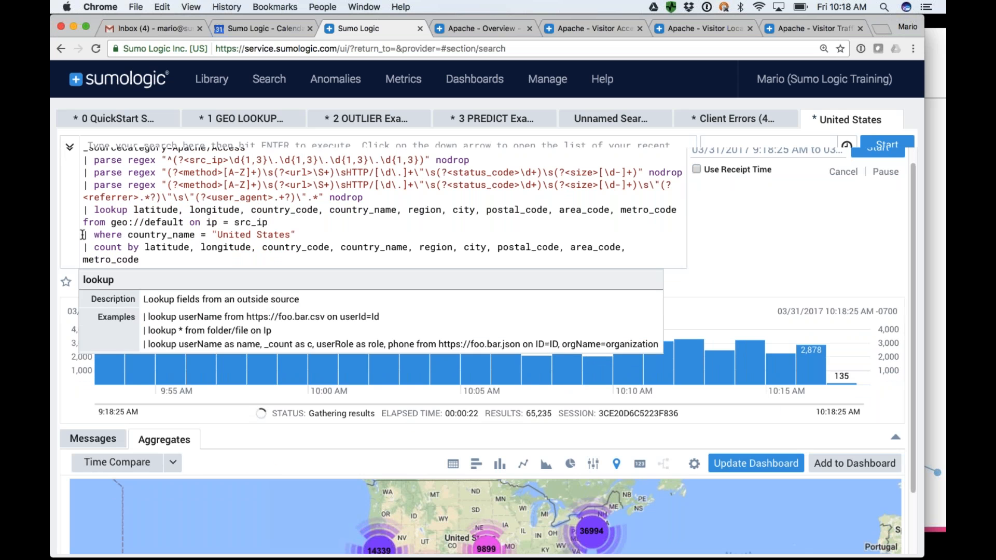
{"action": "type", "text": "//"}
{"action": "key", "text": "Return"}
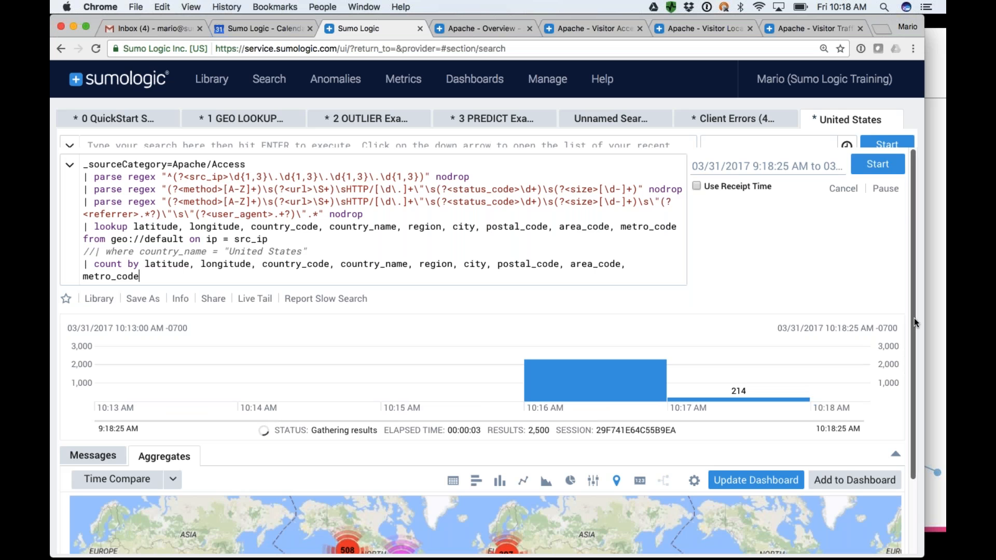
Show the aggregate results as a table and look through the listed country names.
{"action": "scroll", "coordinate": [914, 319], "scroll_direction": "down", "scroll_amount": 3}
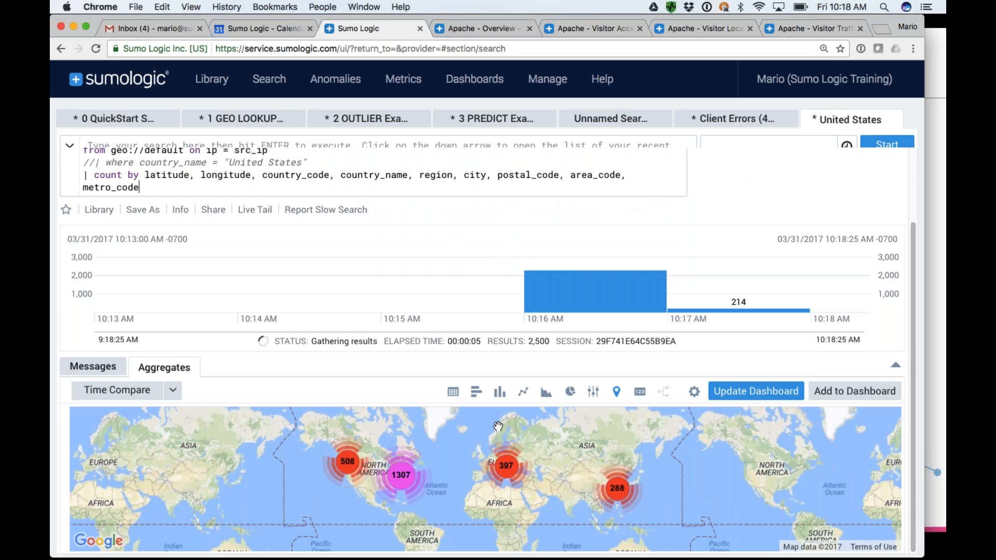
{"action": "left_click", "coordinate": [453, 393]}
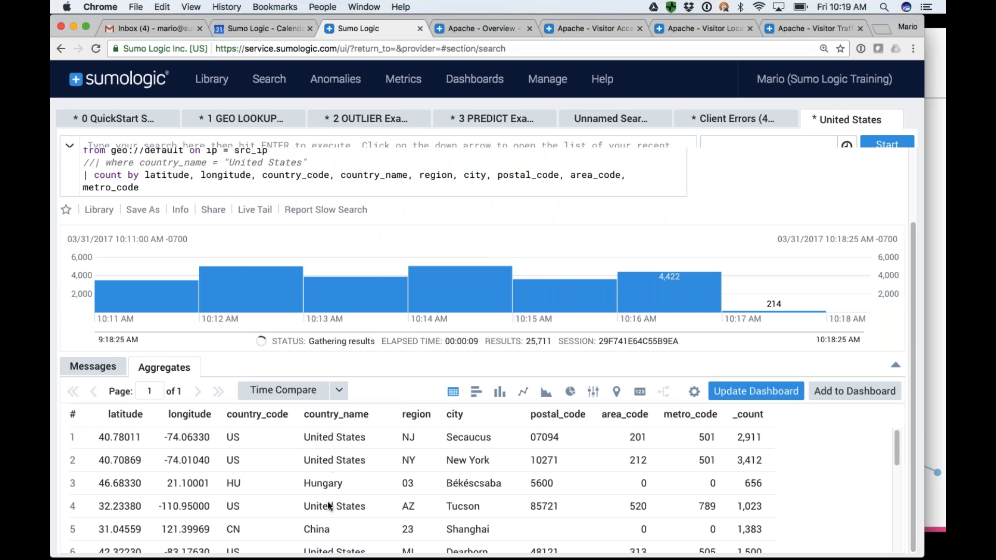
{"action": "scroll", "coordinate": [329, 506], "scroll_direction": "down", "scroll_amount": 1}
{"action": "scroll", "coordinate": [329, 506], "scroll_direction": "down", "scroll_amount": 7}
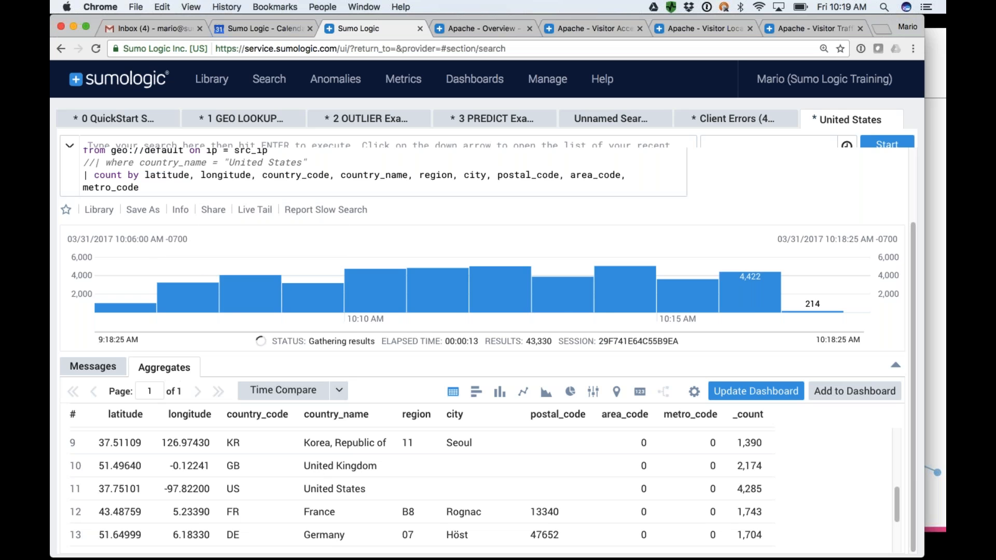
Uncomment the where condition and change its country_name value to "United Kingdom".
{"action": "left_click", "coordinate": [94, 161]}
{"action": "key", "text": "BackSpace"}
{"action": "key", "text": "BackSpace"}
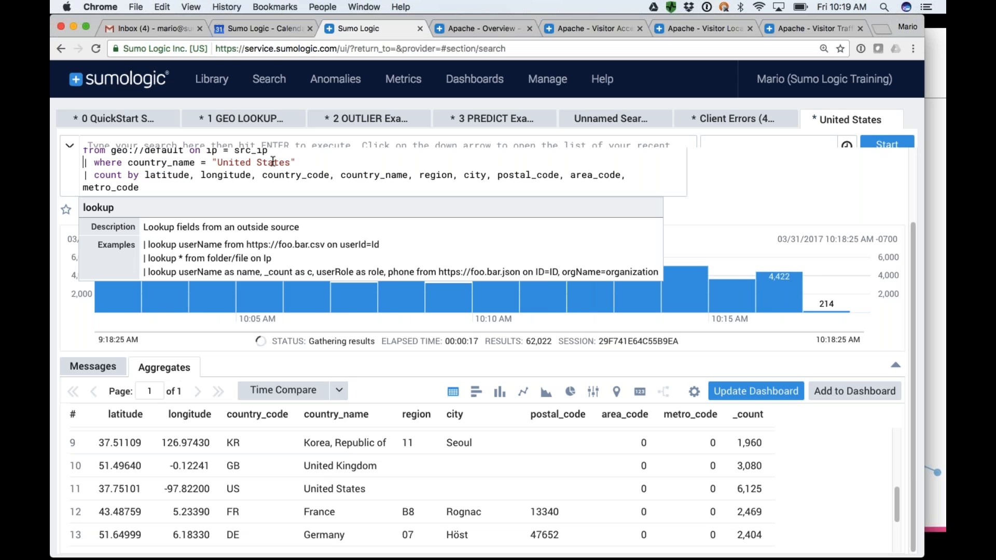
{"action": "double_click", "coordinate": [273, 162]}
{"action": "type", "text": "Ki"}
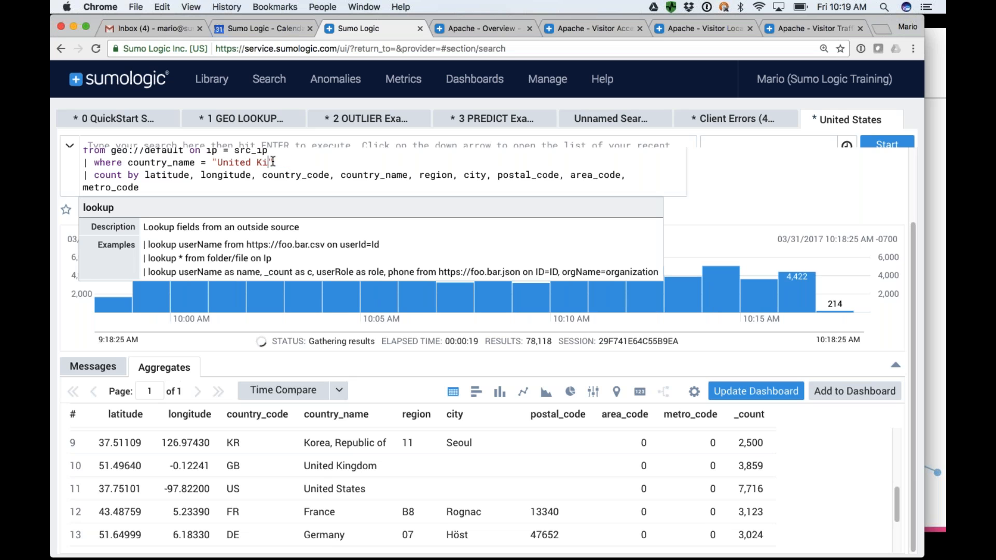
{"action": "type", "text": "ngdom"}
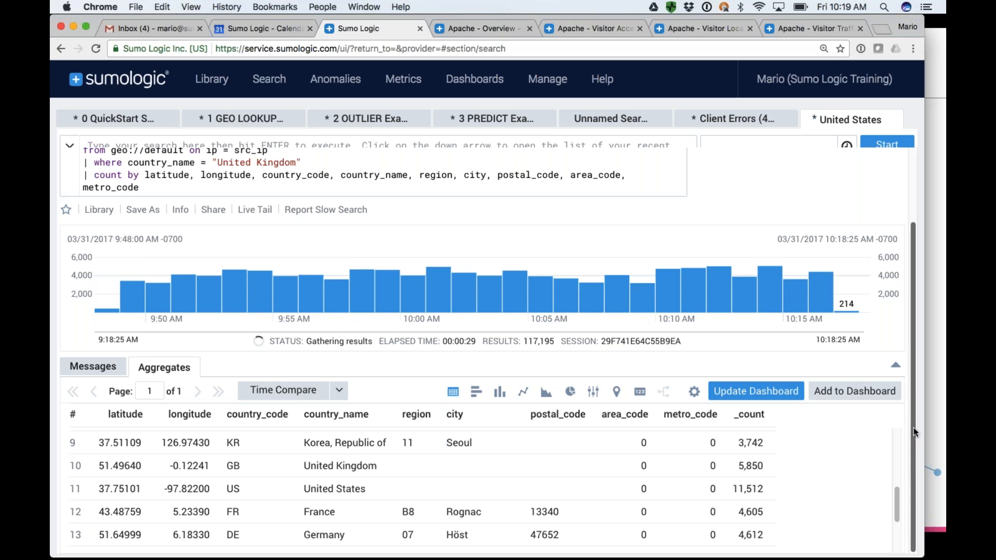
{"action": "scroll", "coordinate": [916, 432], "scroll_direction": "up", "scroll_amount": 3}
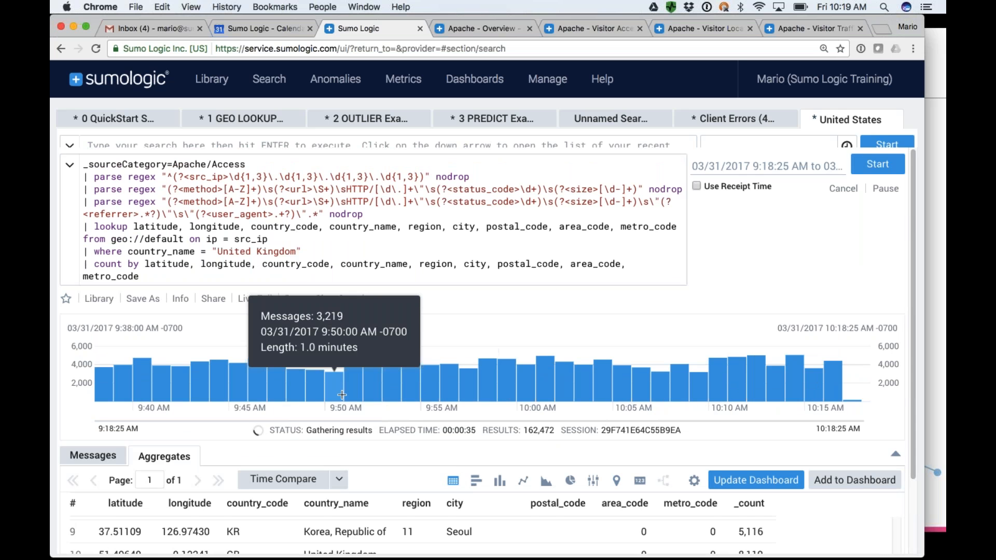
{"action": "scroll", "coordinate": [332, 405], "scroll_direction": "down", "scroll_amount": 3}
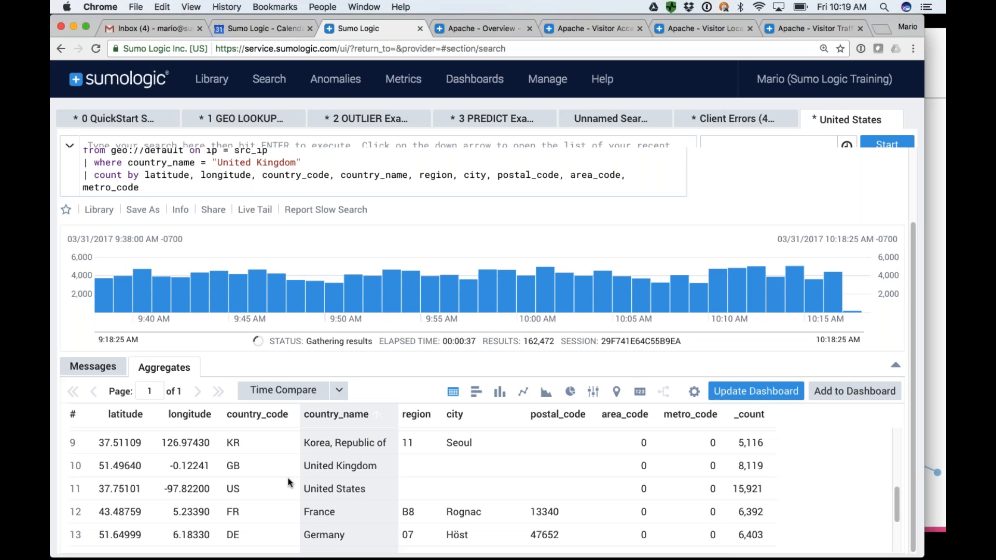
{"action": "left_click", "coordinate": [751, 395]}
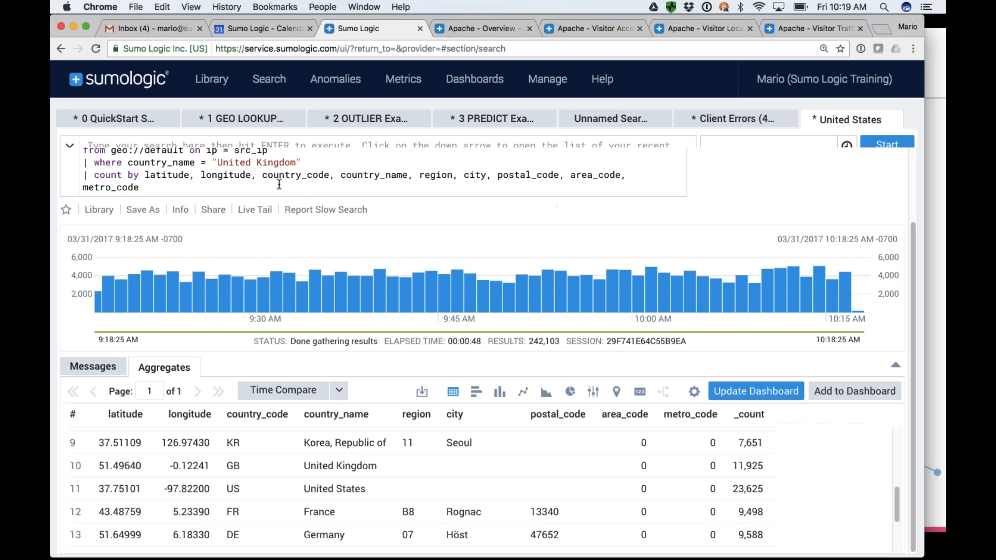
Run the query filtered to the United Kingdom and show its aggregate results on a map.
{"action": "left_click", "coordinate": [204, 190]}
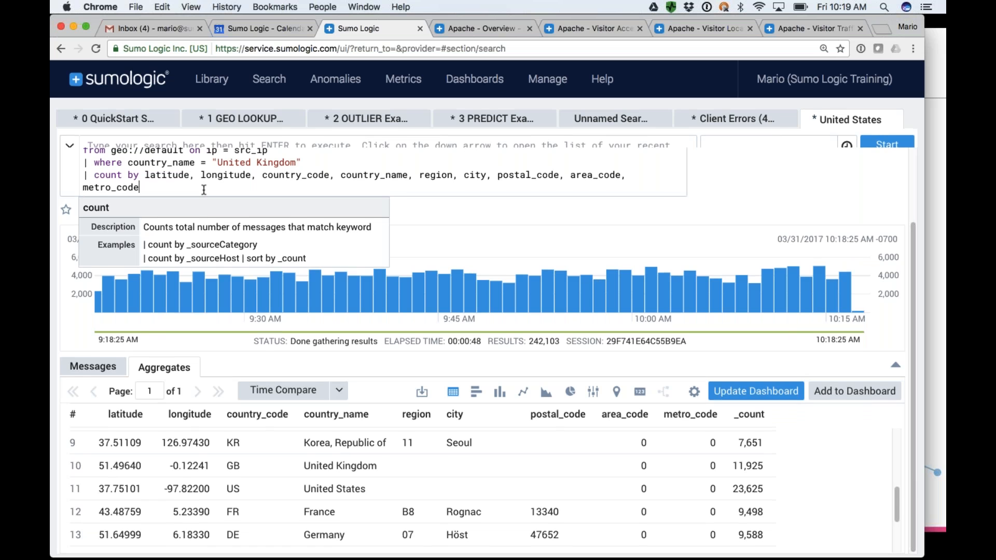
{"action": "key", "text": "Return"}
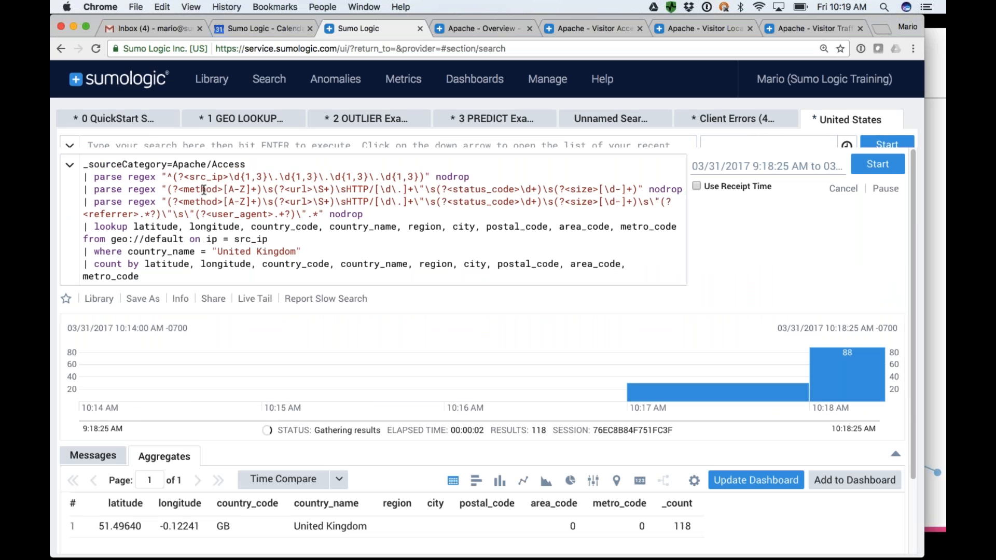
{"action": "scroll", "coordinate": [204, 190], "scroll_direction": "down", "scroll_amount": 2}
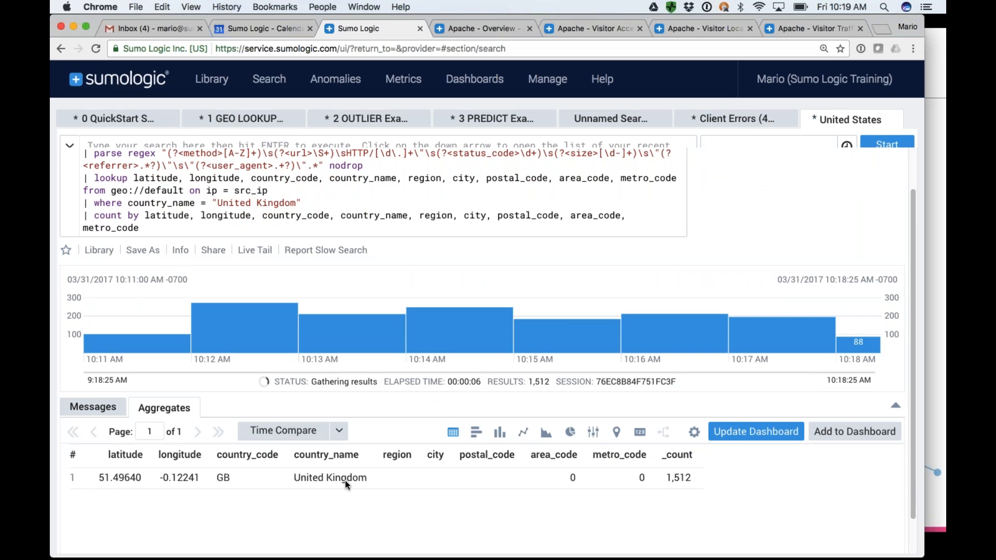
{"action": "left_click", "coordinate": [616, 432]}
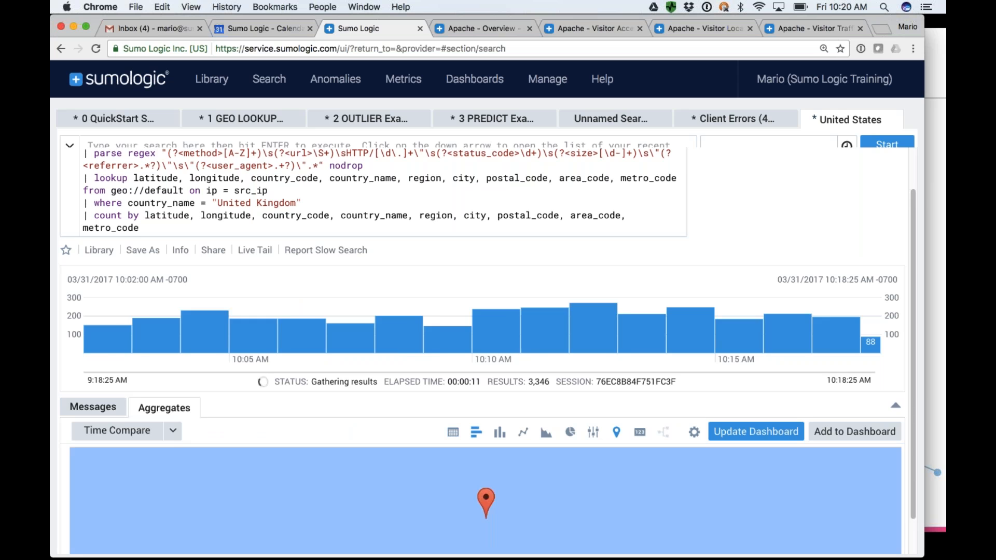
{"action": "scroll", "coordinate": [564, 432], "scroll_direction": "down", "scroll_amount": 1}
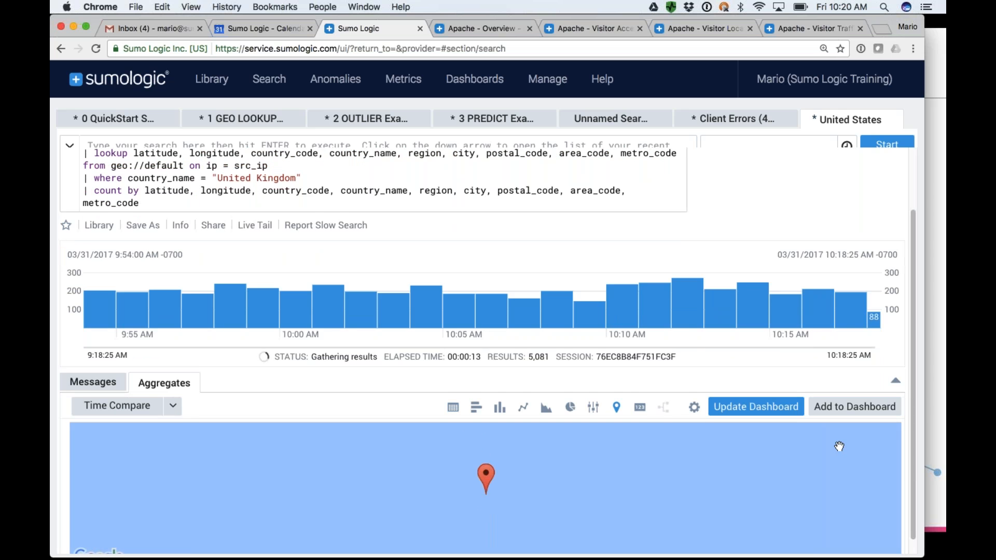
Check the time range options for saving the United Kingdom search back to its dashboard panel, and cancel the update.
{"action": "scroll", "coordinate": [919, 437], "scroll_direction": "down", "scroll_amount": 1}
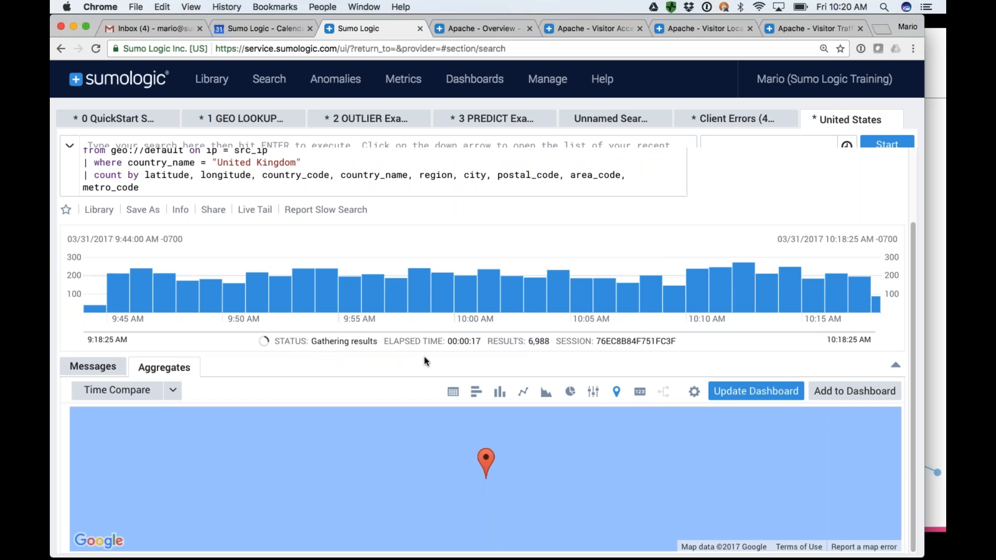
{"action": "left_click", "coordinate": [754, 391]}
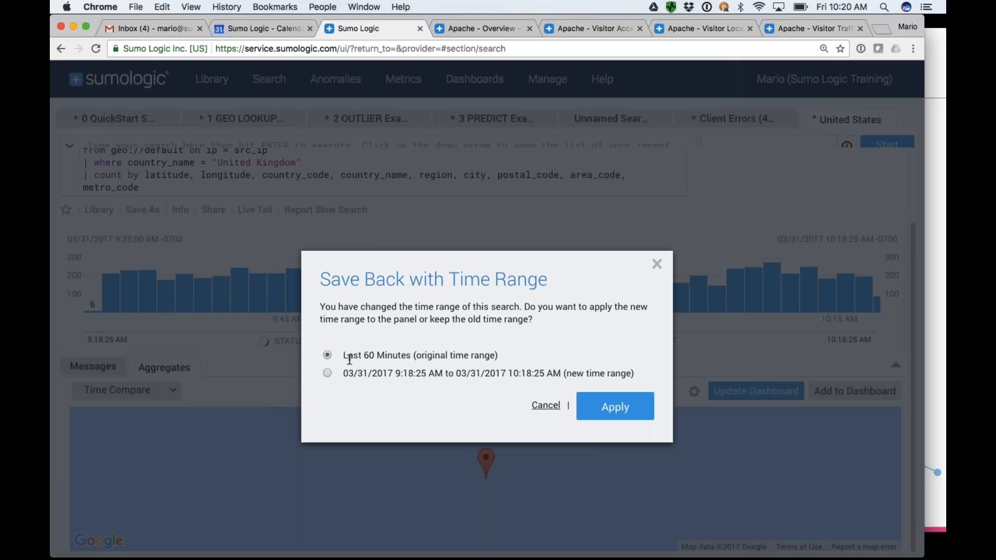
{"action": "left_click_drag", "start_coordinate": [344, 356], "coordinate": [499, 356]}
{"action": "left_click", "coordinate": [545, 405]}
Look through the open Apache Overview, Visitor Access, Visitor Locations and Visitor Traffic Insight dashboards.
{"action": "left_click", "coordinate": [475, 79]}
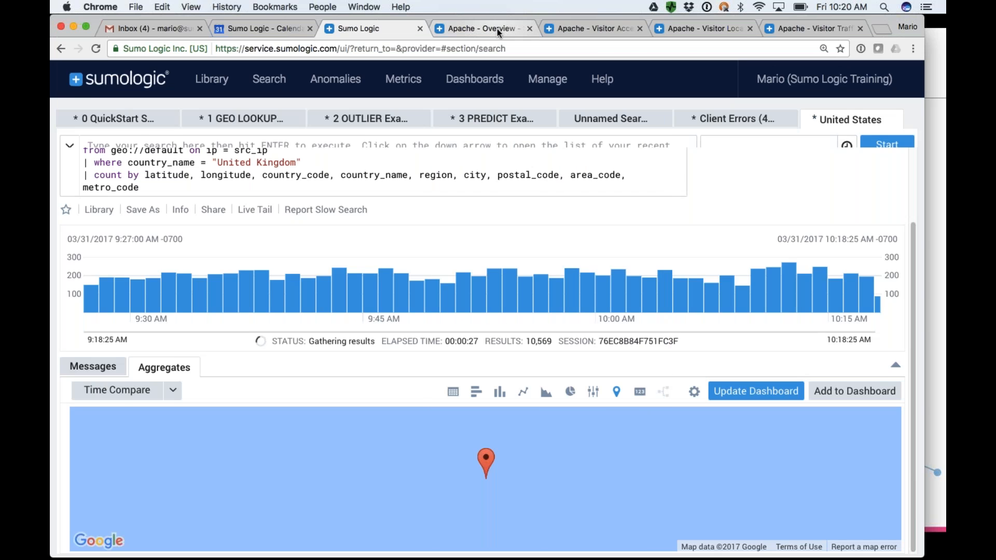
{"action": "left_click", "coordinate": [497, 29]}
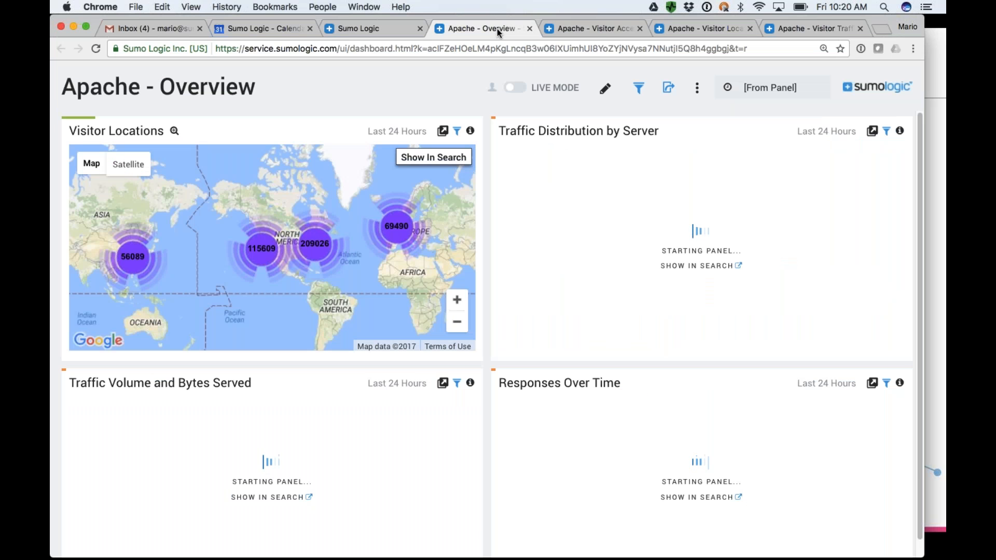
{"action": "left_click", "coordinate": [597, 30]}
{"action": "left_click", "coordinate": [702, 30]}
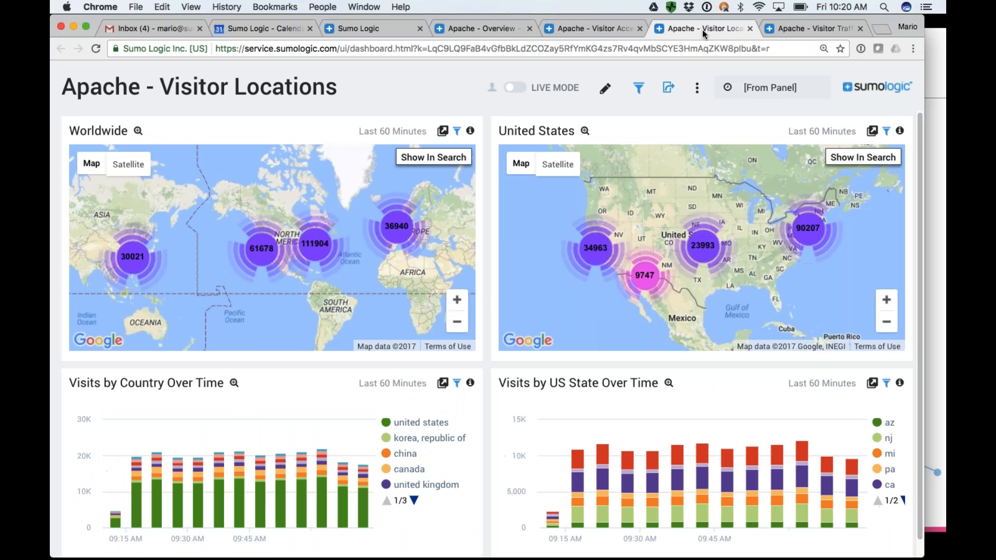
{"action": "left_click", "coordinate": [812, 31]}
{"action": "left_click", "coordinate": [708, 29]}
{"action": "left_click", "coordinate": [580, 27]}
{"action": "left_click", "coordinate": [484, 28]}
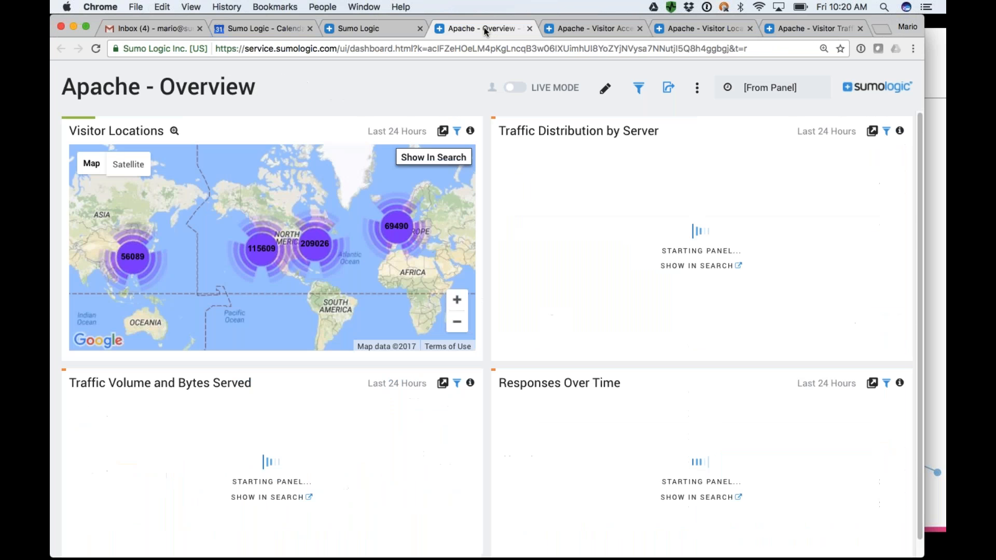
Close the four open Apache dashboards, leaving the Sumo Logic search page open.
{"action": "left_click", "coordinate": [529, 29]}
{"action": "left_click", "coordinate": [530, 30]}
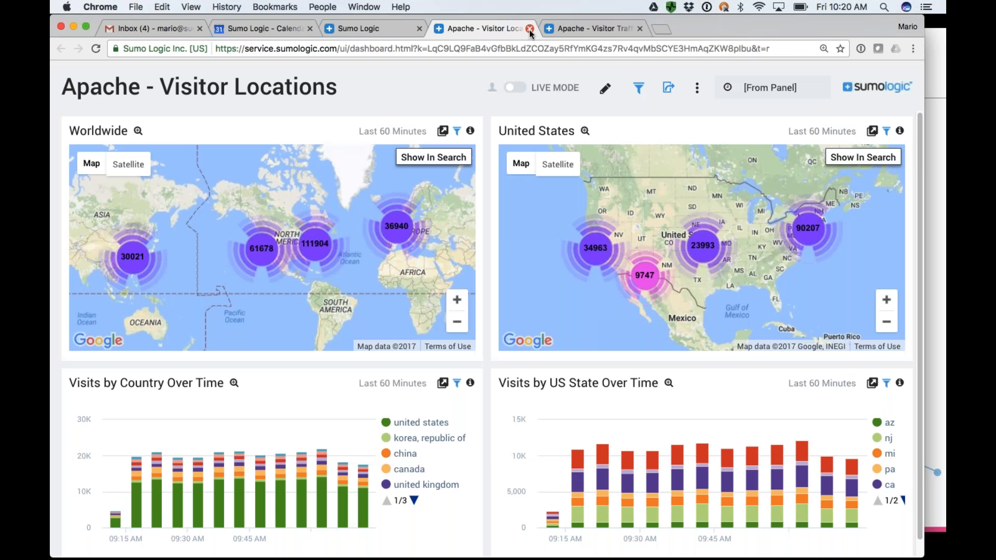
{"action": "left_click", "coordinate": [529, 30]}
{"action": "left_click", "coordinate": [530, 29]}
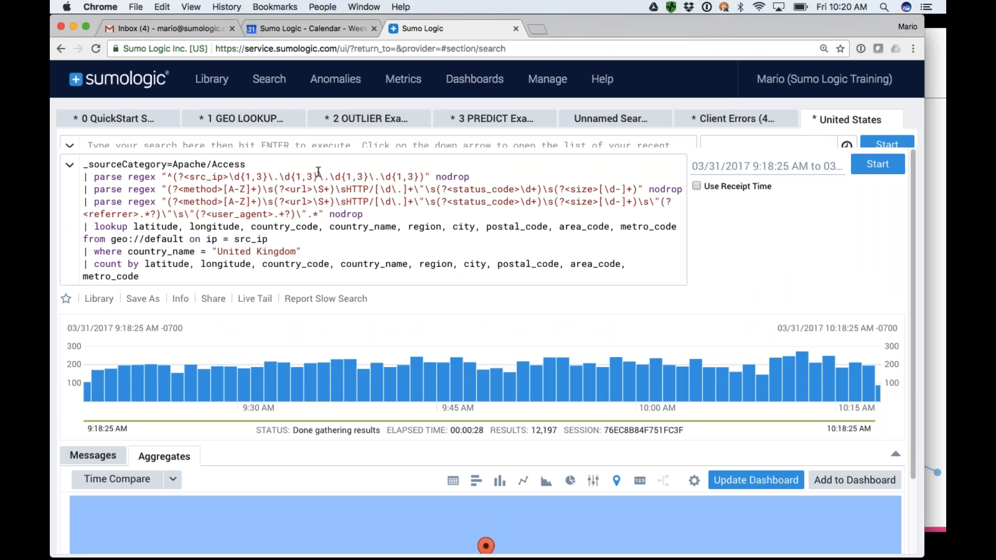
Browse the full list of installable apps in the Library, from Active Directory to Windows Performance.
{"action": "left_click", "coordinate": [218, 79]}
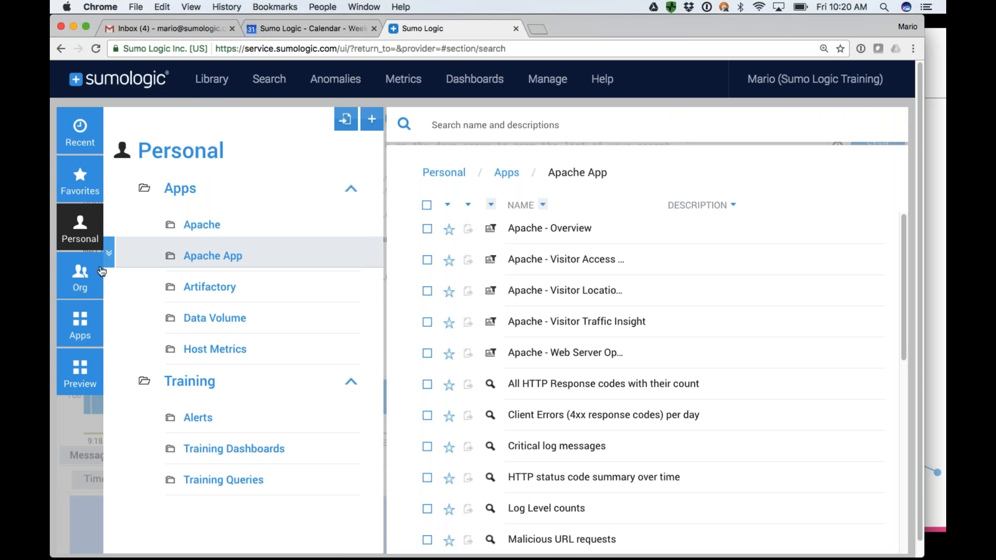
{"action": "left_click", "coordinate": [83, 328]}
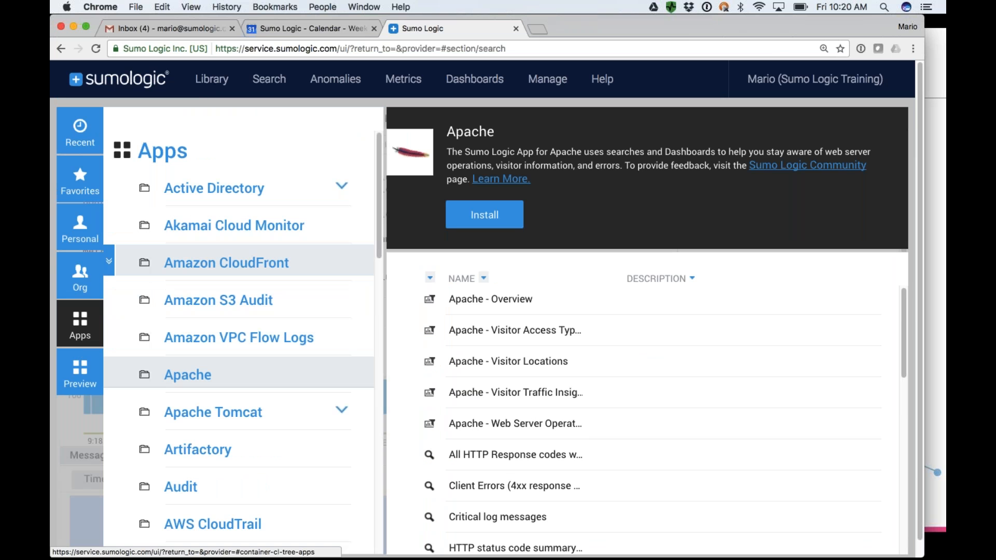
{"action": "scroll", "coordinate": [207, 231], "scroll_direction": "down", "scroll_amount": 5}
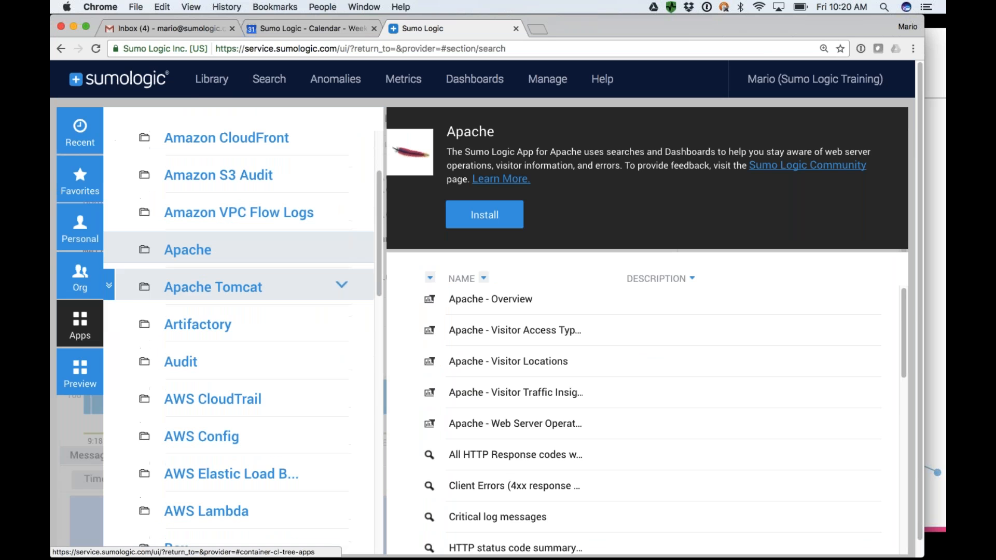
{"action": "scroll", "coordinate": [210, 407], "scroll_direction": "down", "scroll_amount": 9}
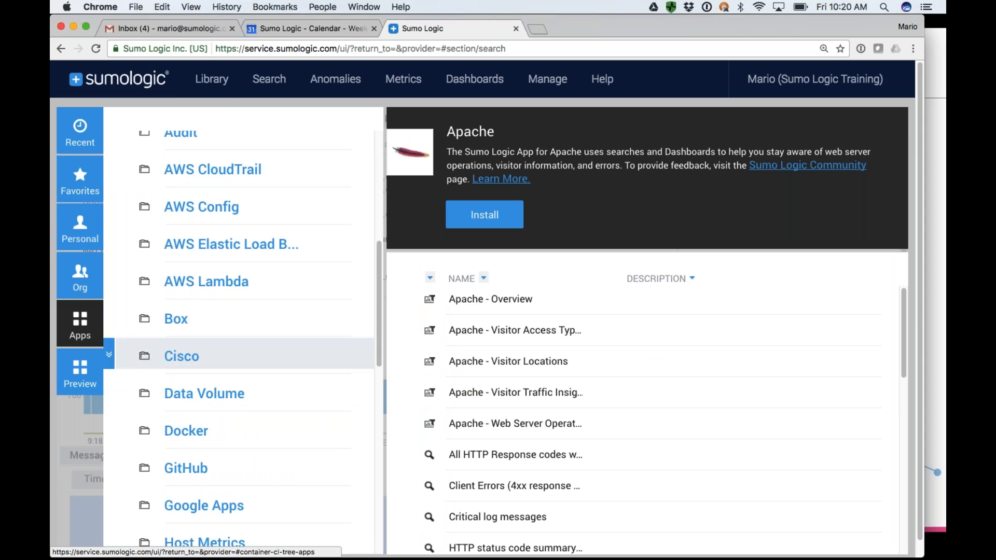
{"action": "scroll", "coordinate": [184, 407], "scroll_direction": "down", "scroll_amount": 1}
{"action": "scroll", "coordinate": [185, 407], "scroll_direction": "down", "scroll_amount": 20}
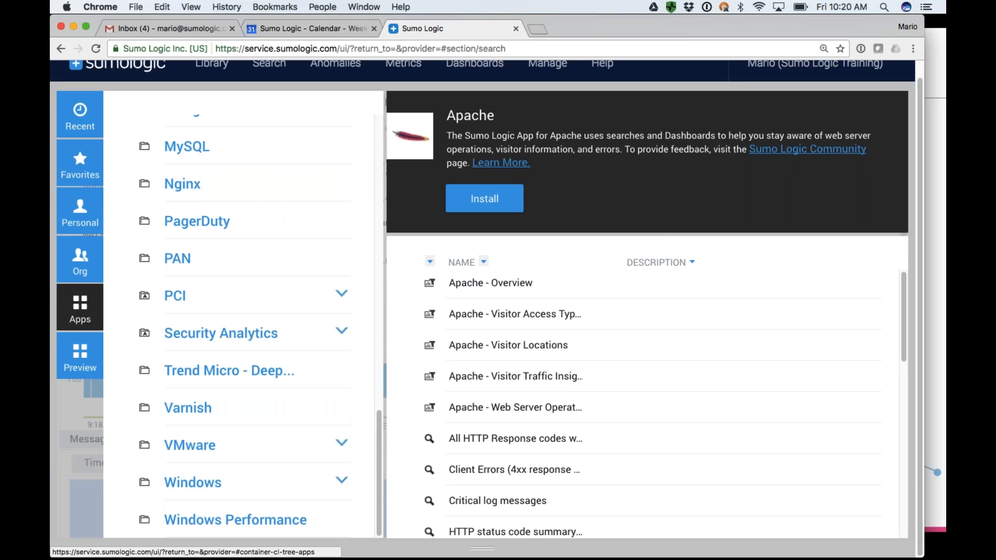
Examine the Preview apps offered in the Library, comparing them with the released apps category.
{"action": "left_click", "coordinate": [80, 355]}
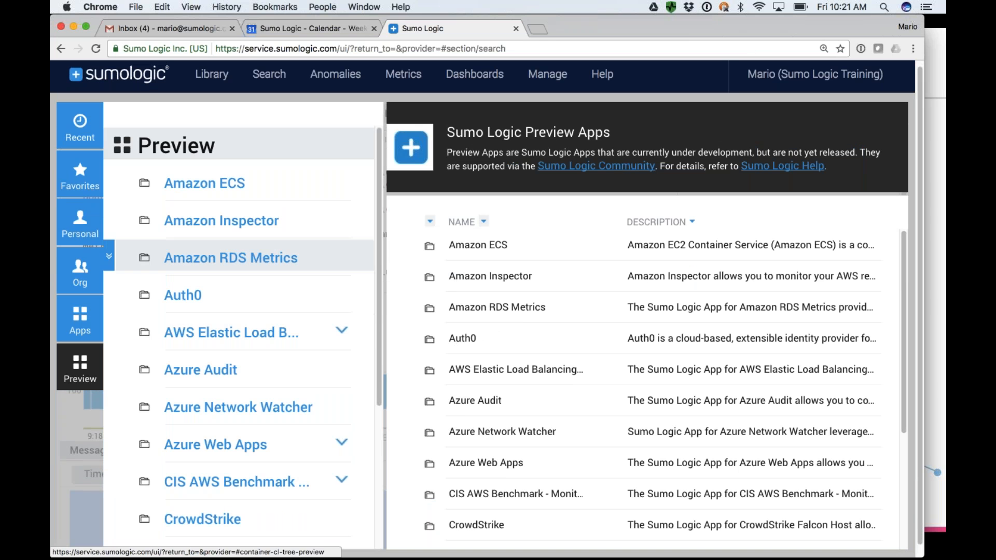
{"action": "scroll", "coordinate": [174, 319], "scroll_direction": "down", "scroll_amount": 5}
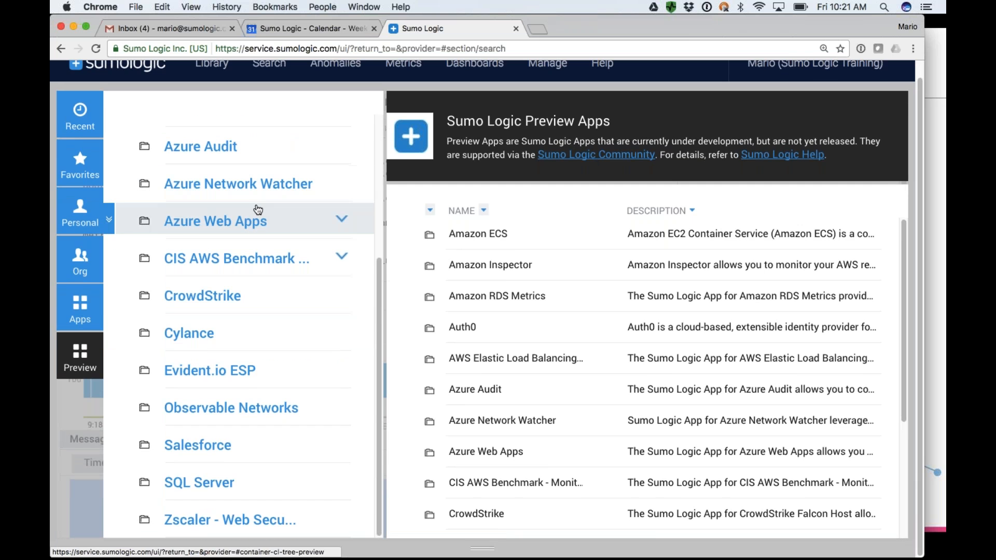
{"action": "scroll", "coordinate": [256, 206], "scroll_direction": "up", "scroll_amount": 5}
{"action": "scroll", "coordinate": [256, 207], "scroll_direction": "up", "scroll_amount": 2}
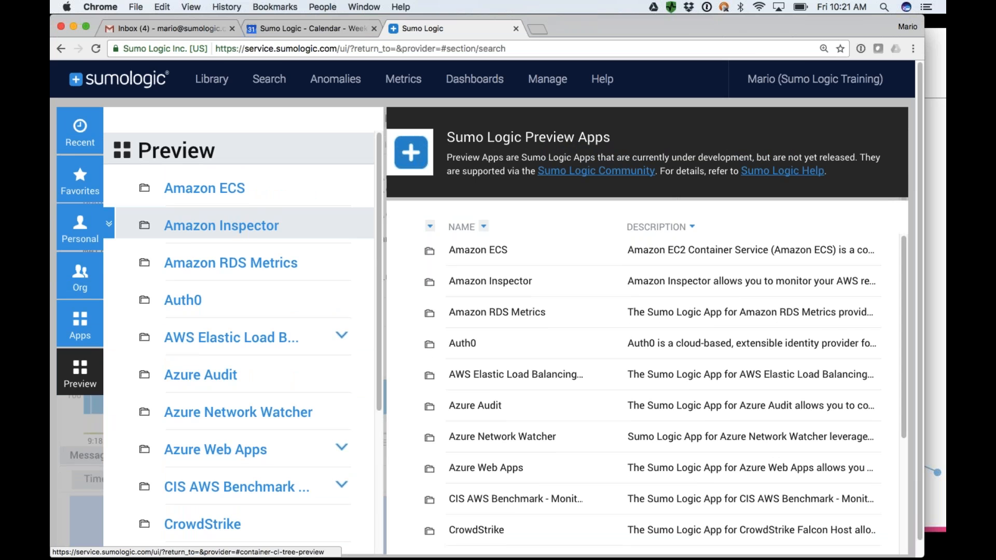
{"action": "scroll", "coordinate": [244, 332], "scroll_direction": "down", "scroll_amount": 5}
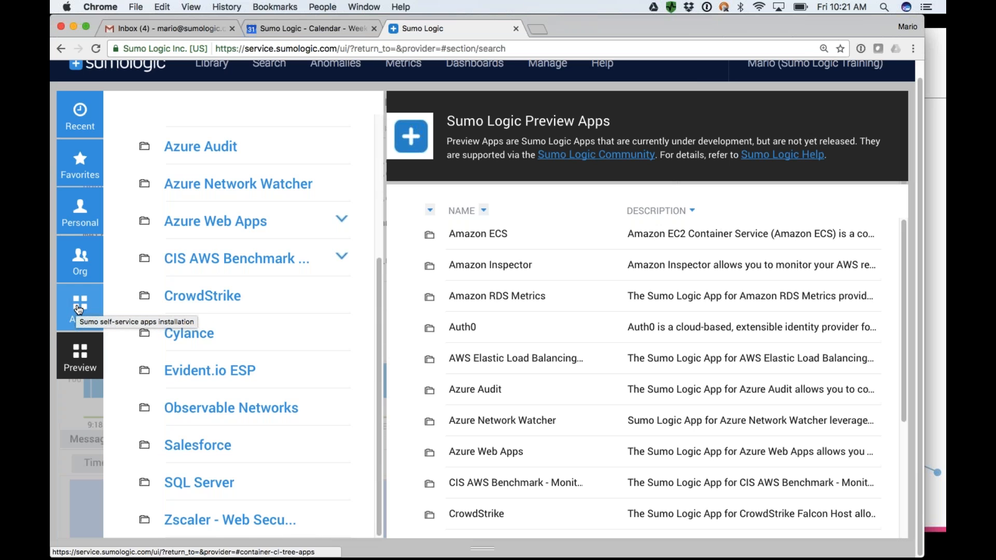
{"action": "left_click", "coordinate": [79, 309]}
{"action": "left_click", "coordinate": [80, 356]}
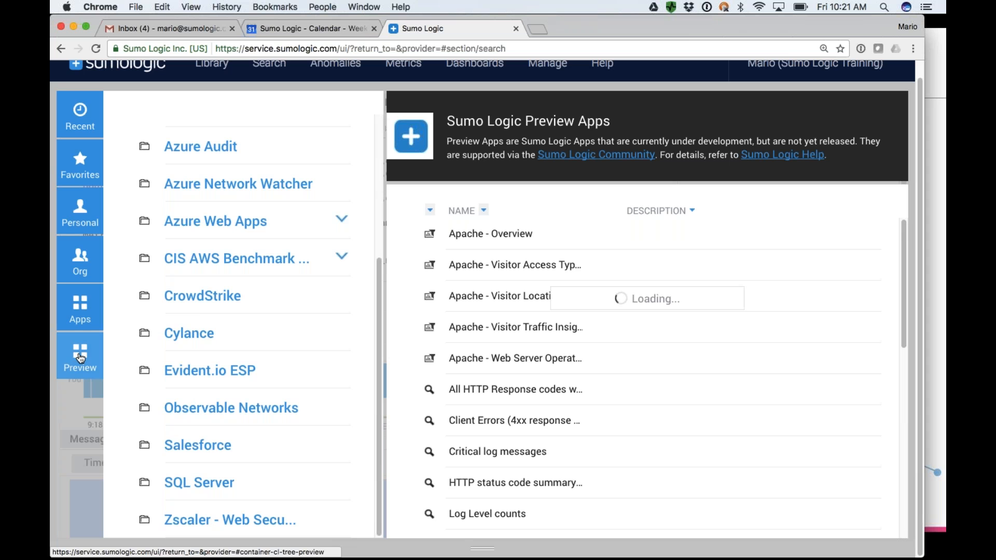
{"action": "scroll", "coordinate": [208, 296], "scroll_direction": "up", "scroll_amount": 4}
{"action": "scroll", "coordinate": [238, 413], "scroll_direction": "up", "scroll_amount": 3}
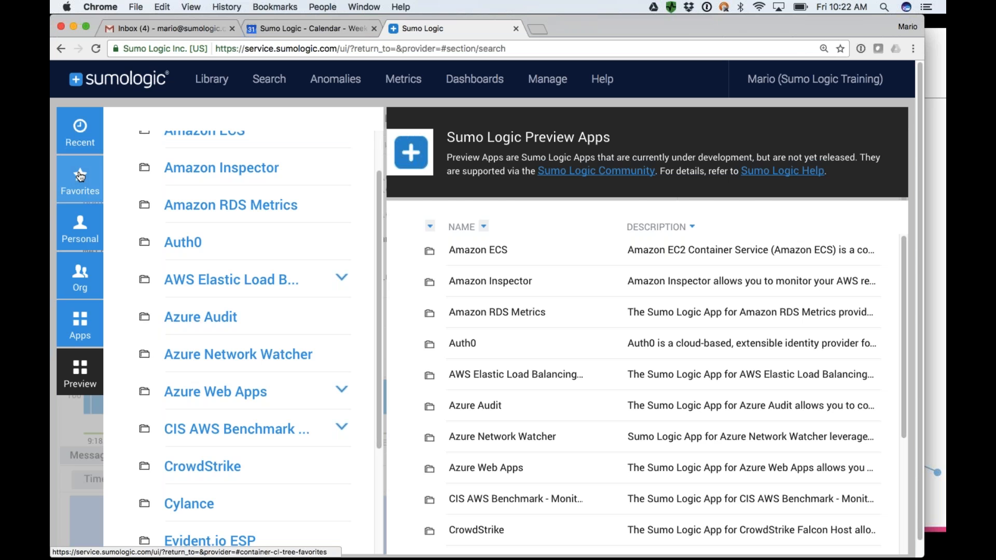
Examine the Library's favorites, recent searches and pinned searches.
{"action": "left_click", "coordinate": [80, 178]}
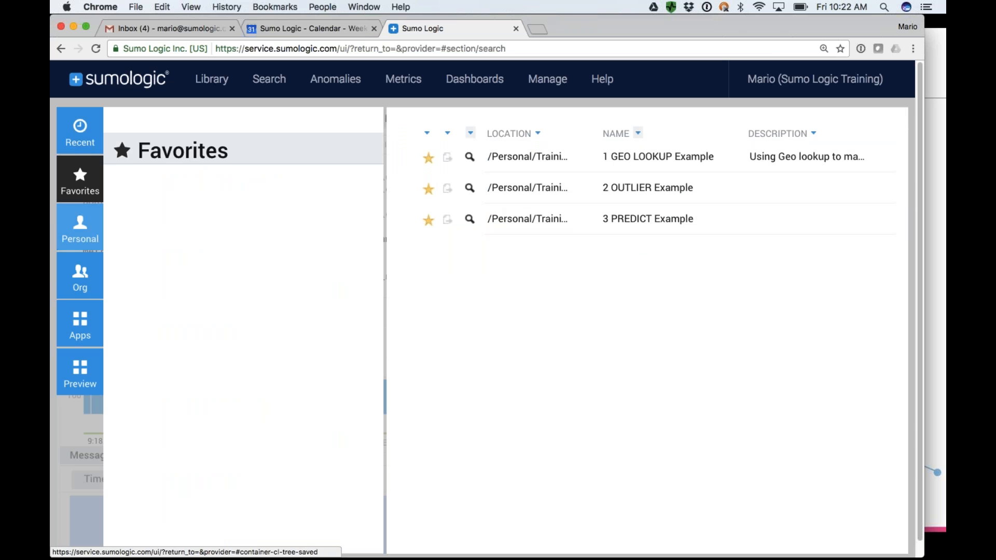
{"action": "left_click", "coordinate": [86, 140]}
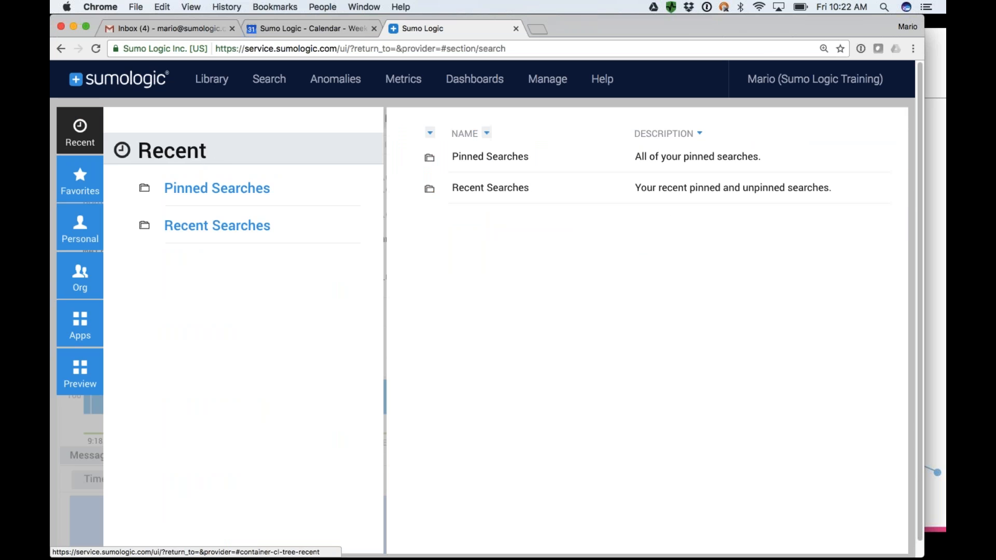
{"action": "left_click", "coordinate": [226, 228]}
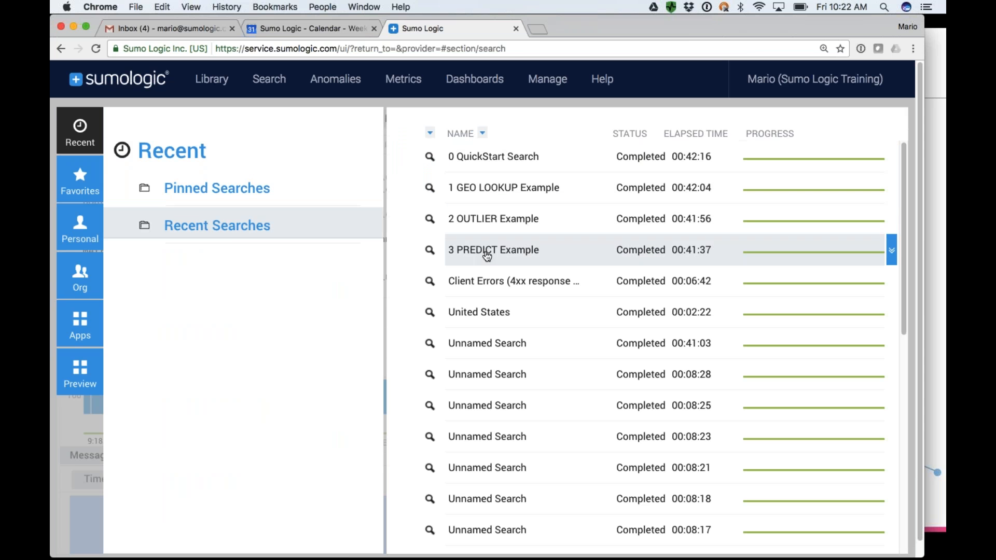
{"action": "scroll", "coordinate": [486, 309], "scroll_direction": "down", "scroll_amount": 5}
{"action": "scroll", "coordinate": [492, 427], "scroll_direction": "down", "scroll_amount": 9}
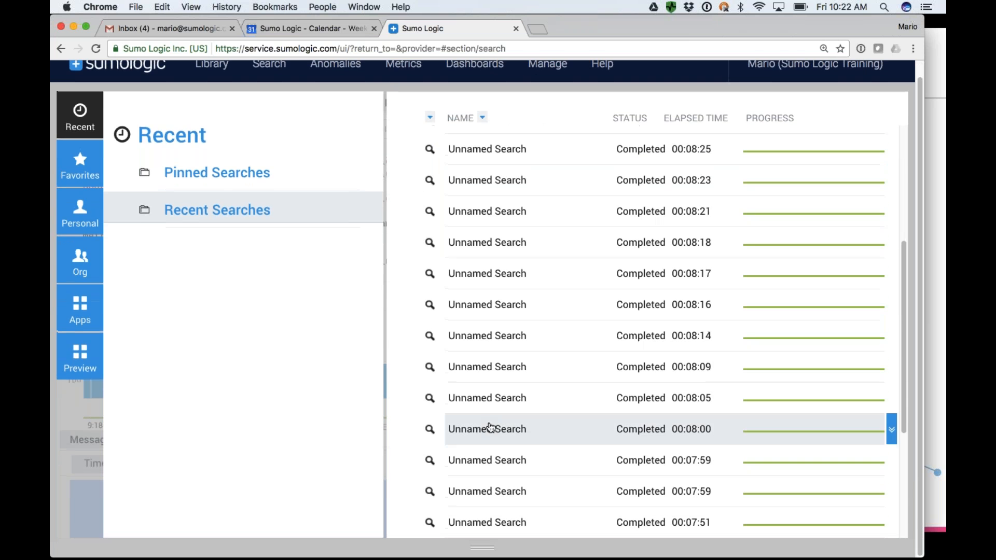
{"action": "scroll", "coordinate": [494, 432], "scroll_direction": "down", "scroll_amount": 1}
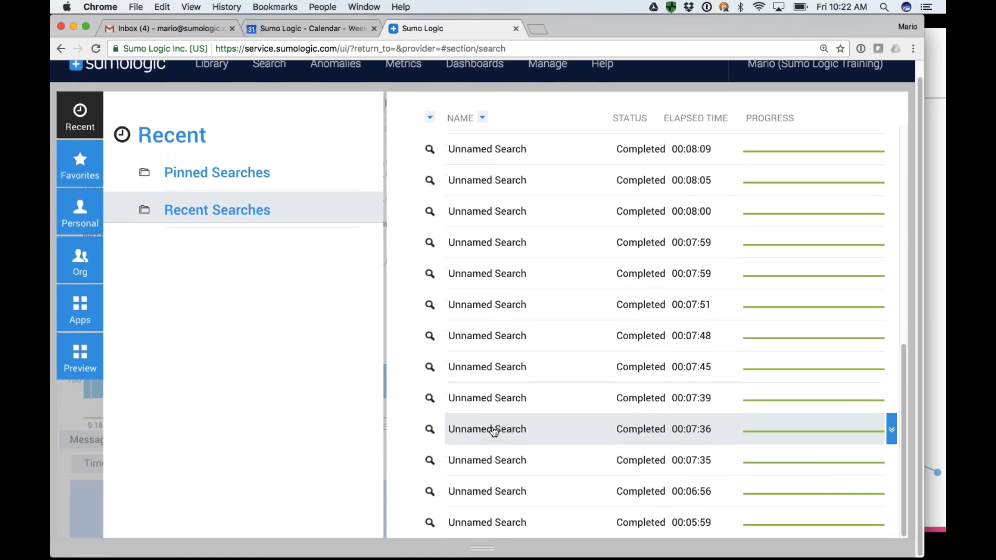
{"action": "mouse_move", "coordinate": [494, 431]}
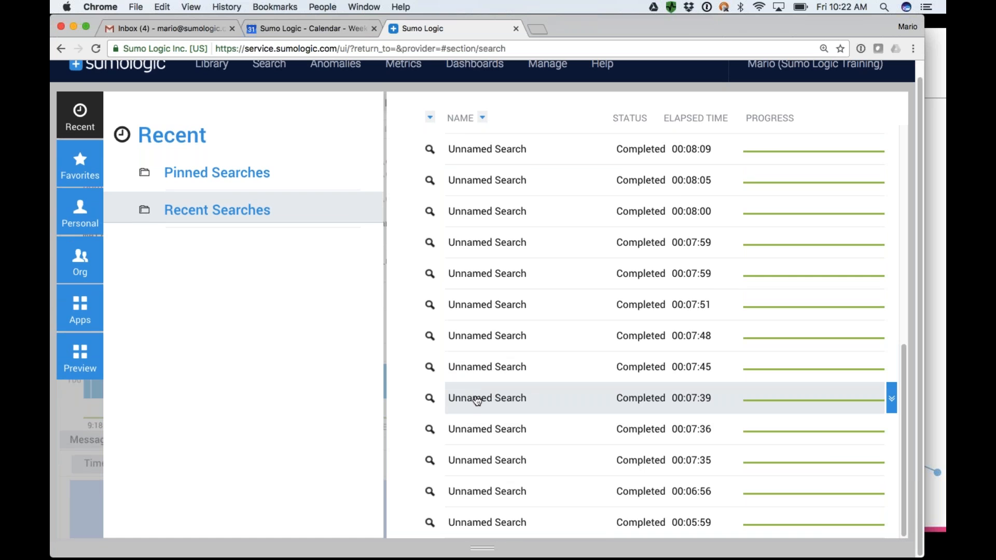
{"action": "mouse_move", "coordinate": [477, 401]}
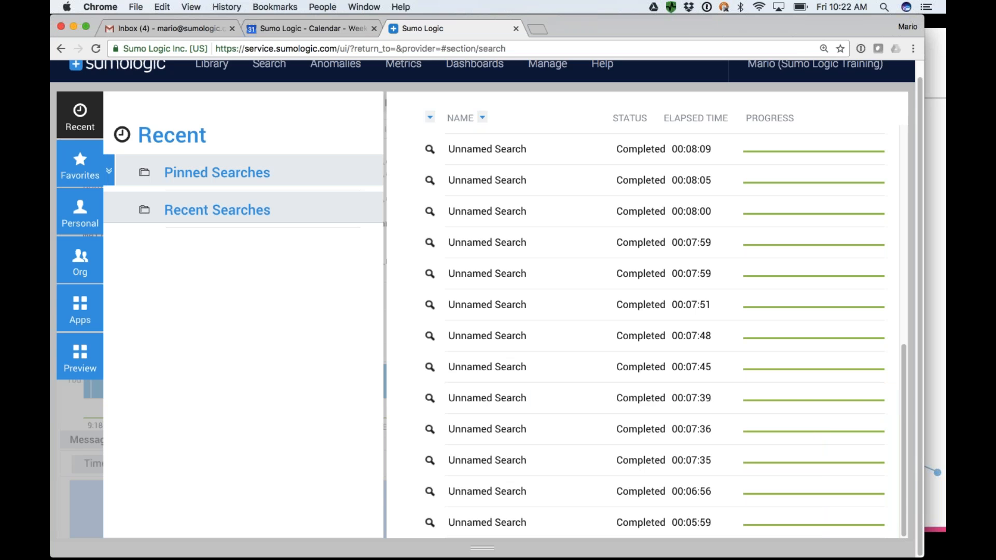
{"action": "left_click", "coordinate": [217, 173]}
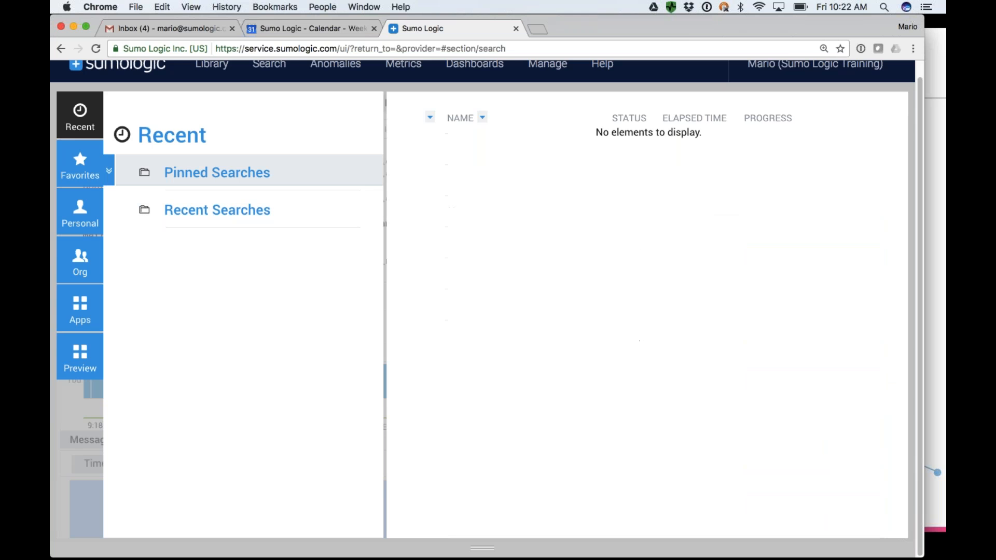
{"action": "scroll", "coordinate": [225, 116], "scroll_direction": "up", "scroll_amount": 2}
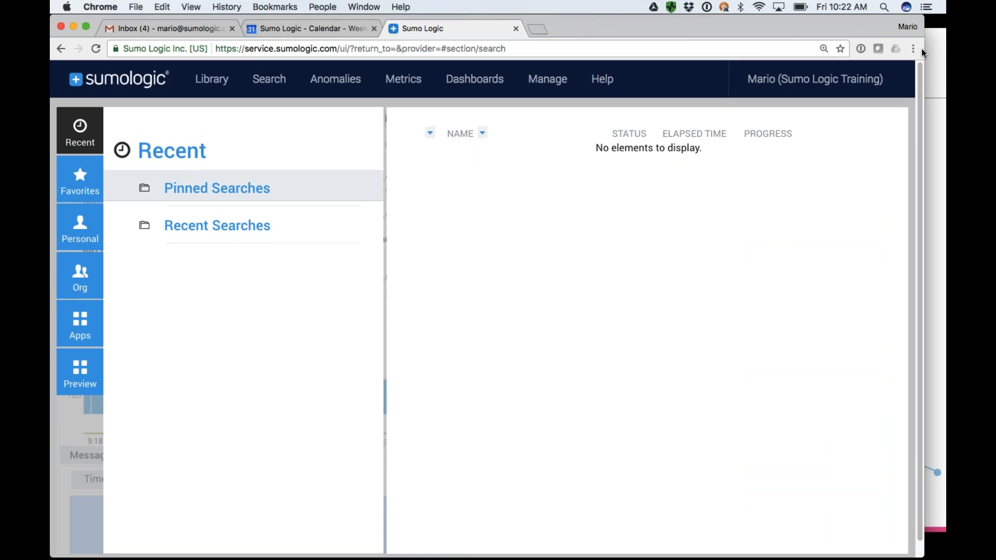
Widen the browser window slightly and return from the Library to the search page.
{"action": "left_click_drag", "start_coordinate": [921, 48], "coordinate": [945, 49]}
{"action": "mouse_move", "coordinate": [262, 86]}
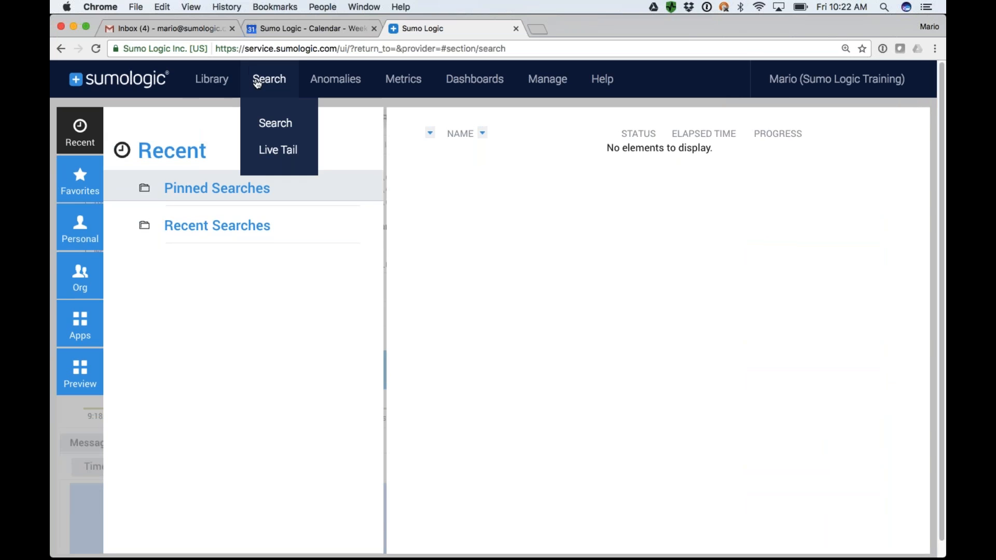
{"action": "left_click", "coordinate": [273, 123]}
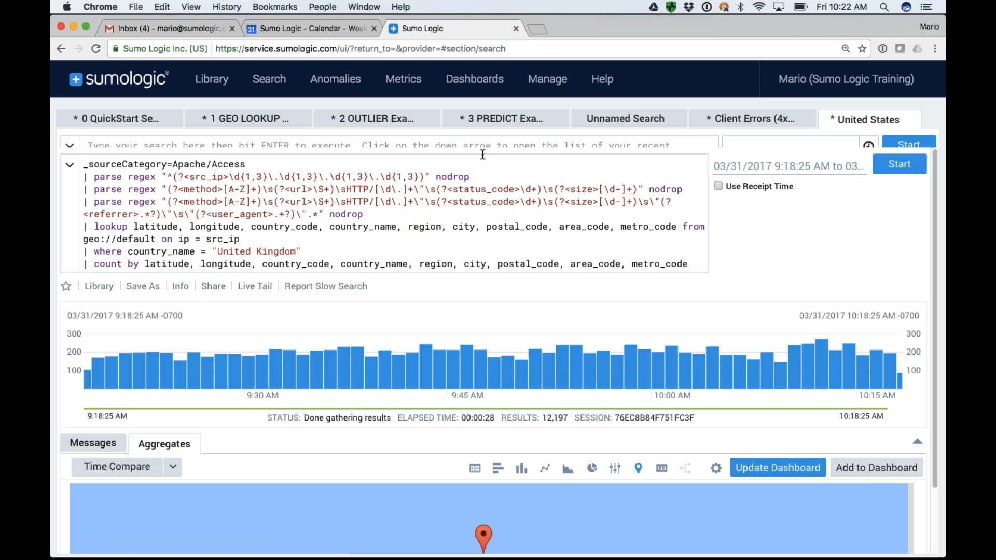
{"action": "left_click", "coordinate": [764, 166]}
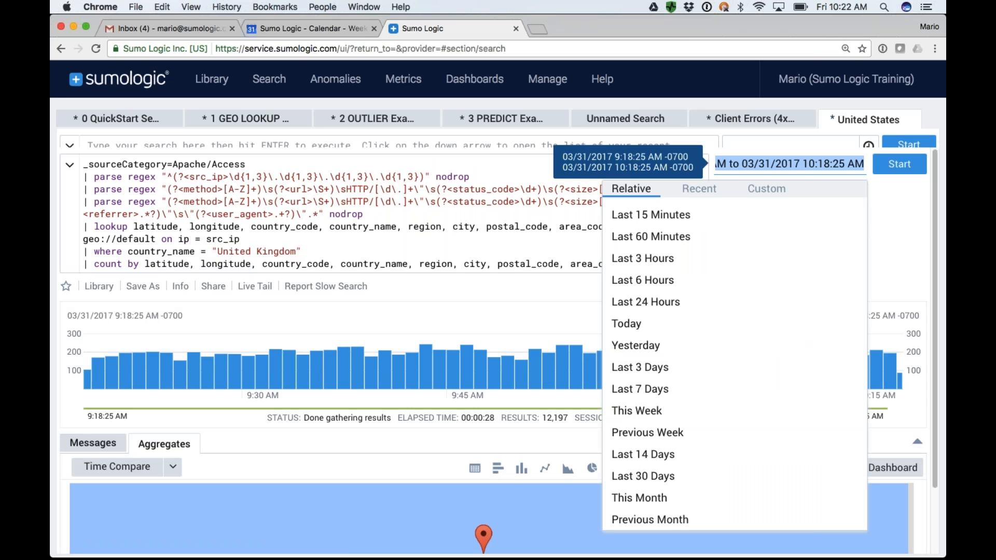
{"action": "key", "text": "super+minus"}
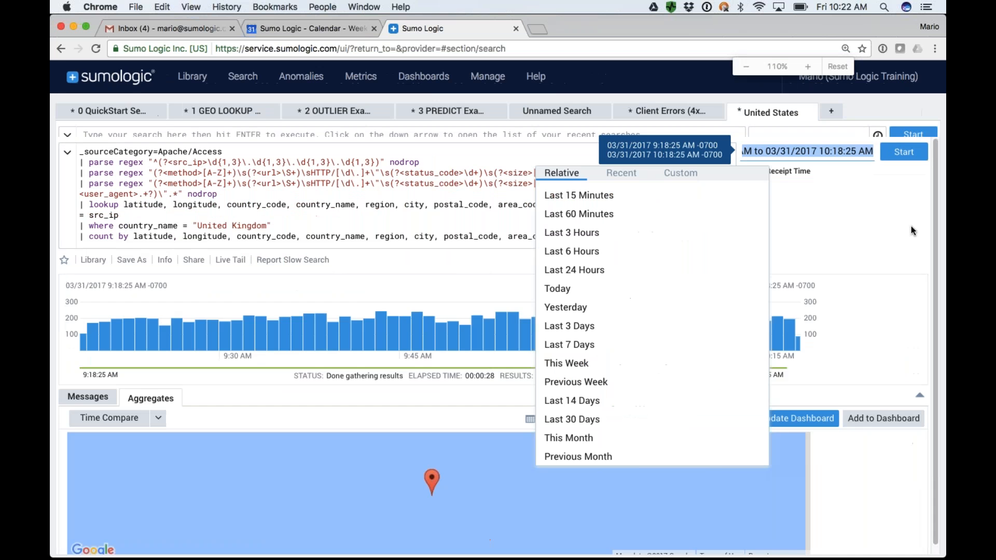
{"action": "key", "text": "super+plus"}
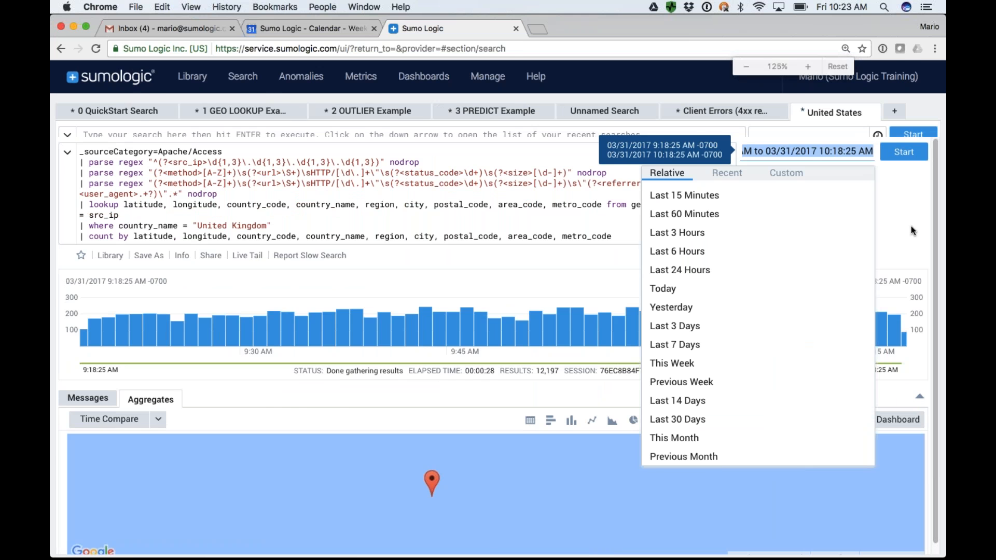
{"action": "left_click", "coordinate": [898, 213]}
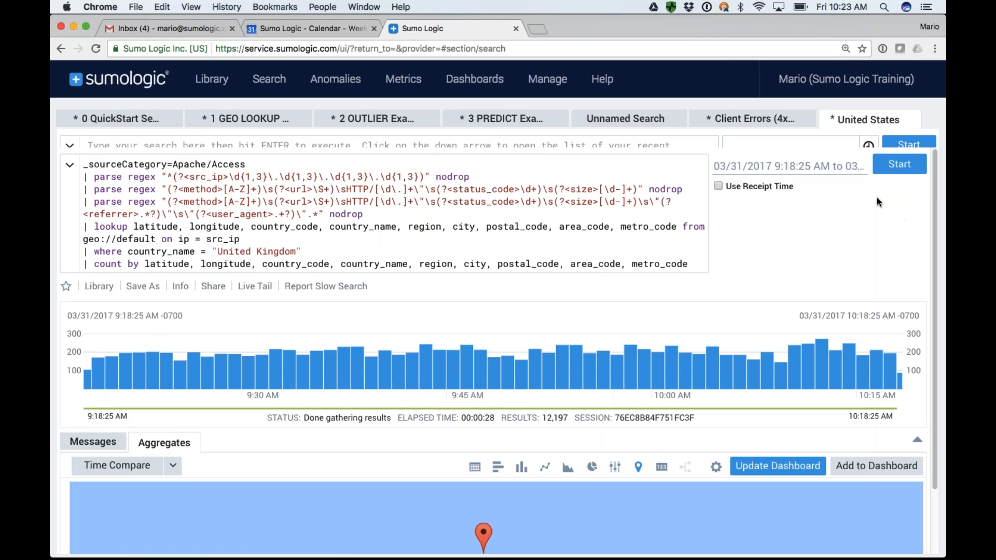
Bring up the Client Errors search and close the United States search.
{"action": "left_click", "coordinate": [755, 122]}
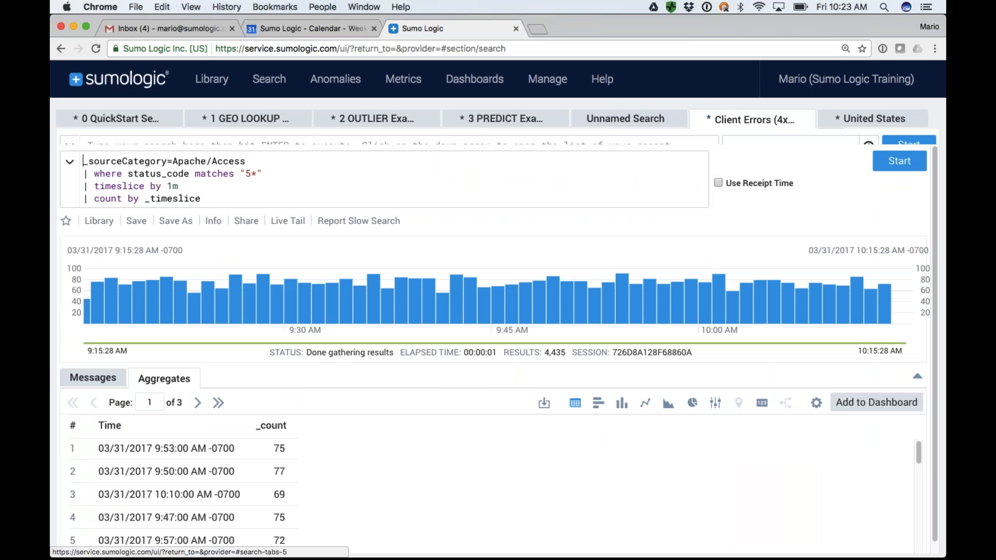
{"action": "left_click", "coordinate": [918, 120]}
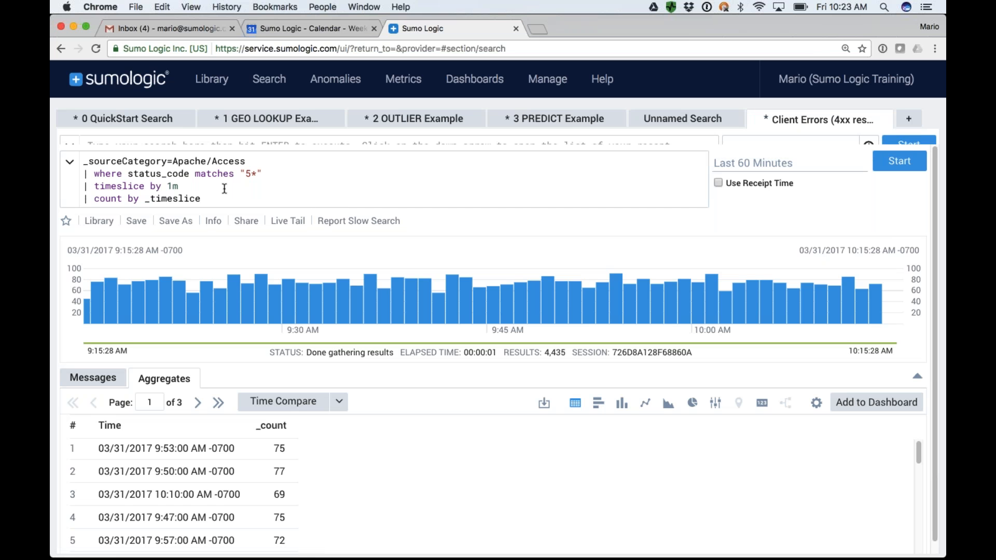
Set the Client Errors search's time range to the last 365 days (-365d).
{"action": "left_click", "coordinate": [747, 164]}
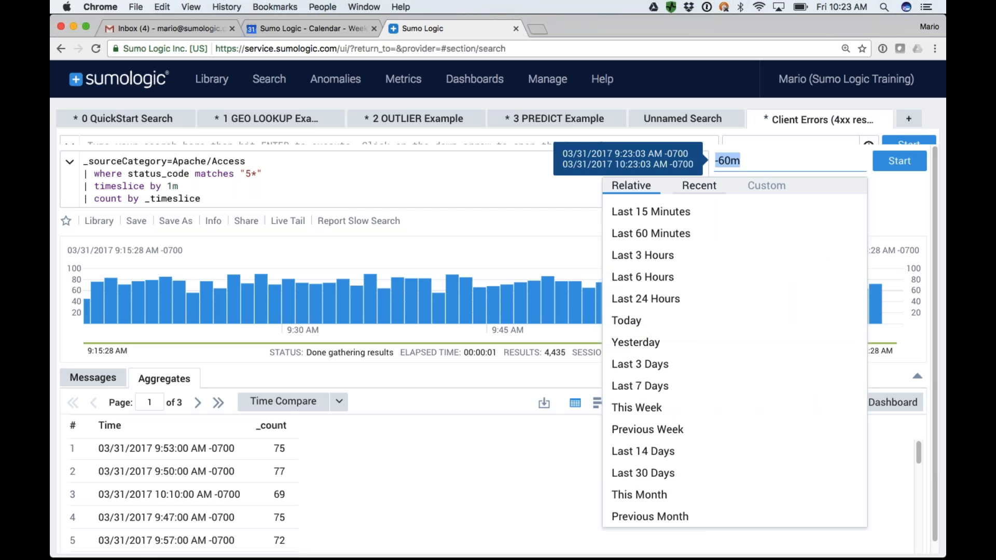
{"action": "left_click", "coordinate": [664, 474]}
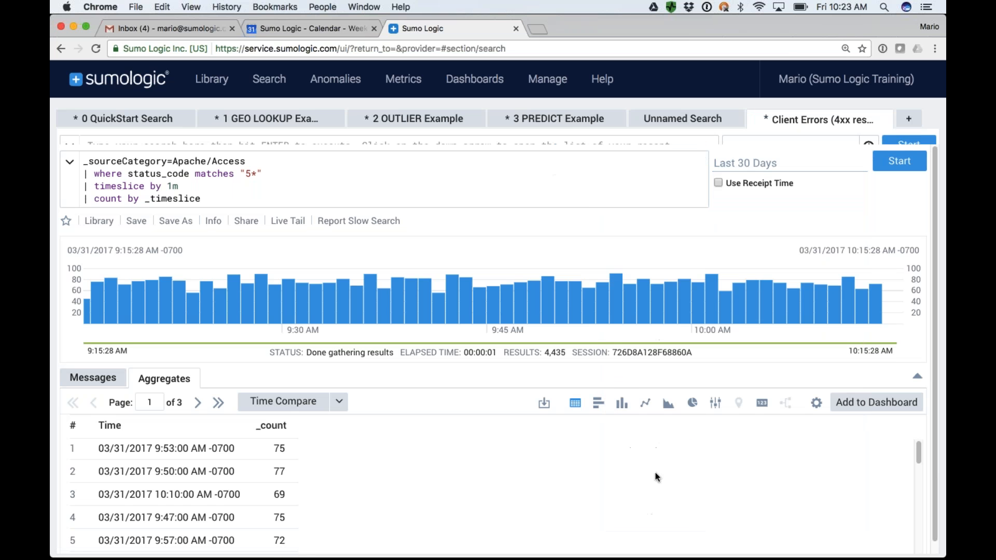
{"action": "left_click", "coordinate": [774, 165]}
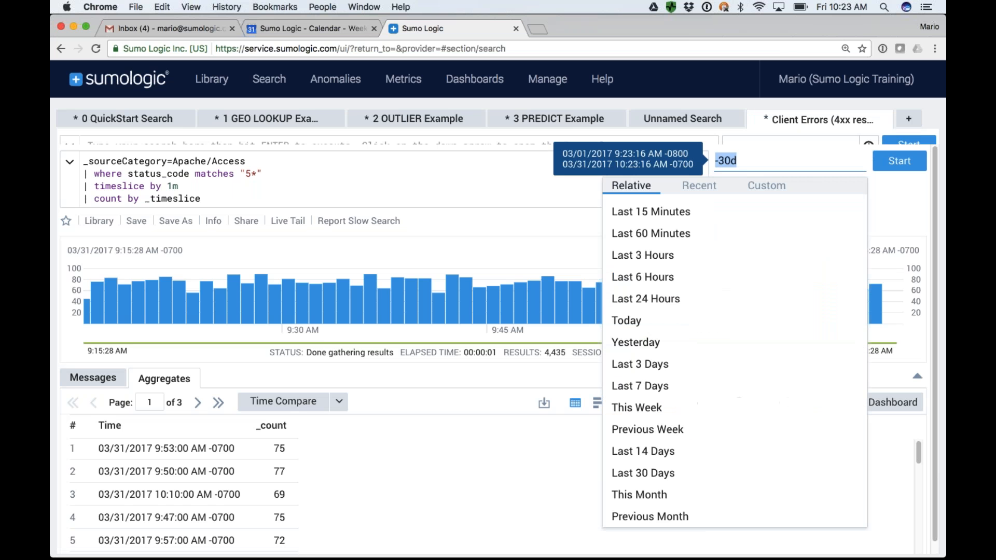
{"action": "left_click", "coordinate": [731, 161]}
{"action": "key", "text": "BackSpace"}
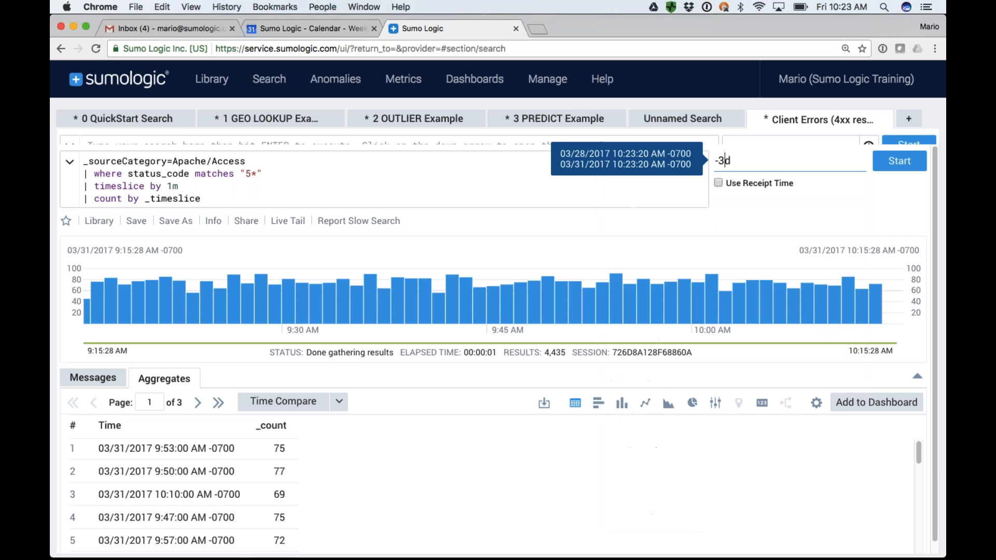
{"action": "type", "text": "65"}
{"action": "left_click", "coordinate": [398, 200]}
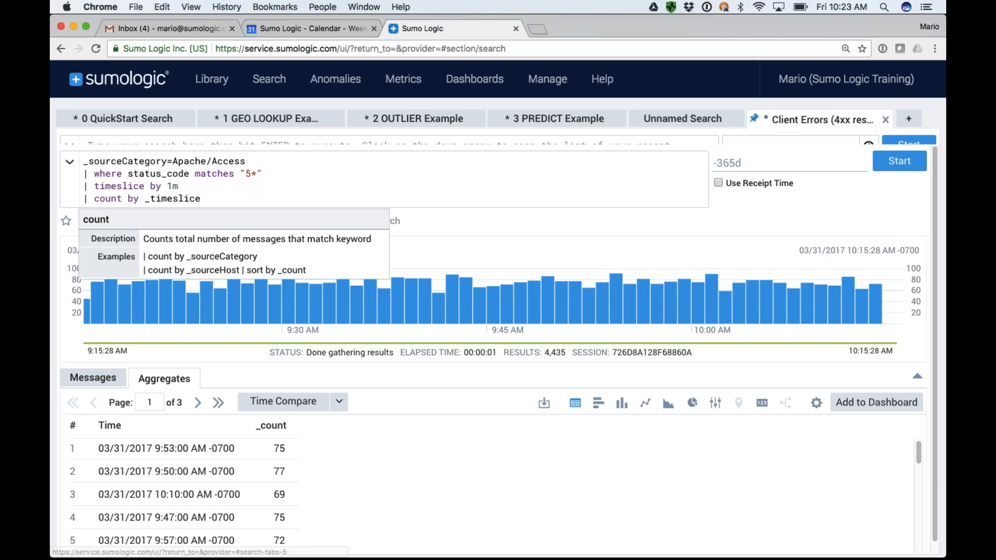
Pin the Client Errors search, keeping its existing name.
{"action": "left_click", "coordinate": [755, 120]}
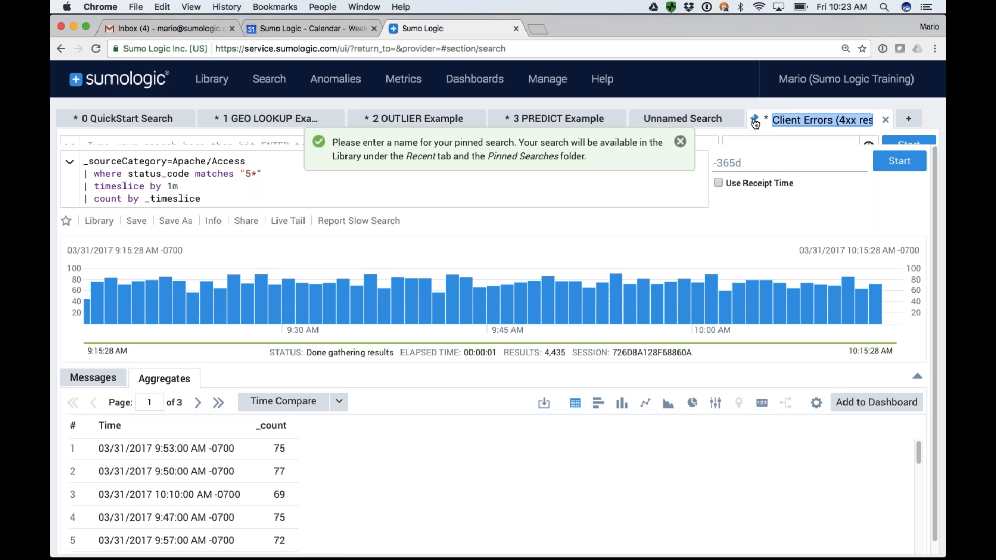
{"action": "key", "text": "Return"}
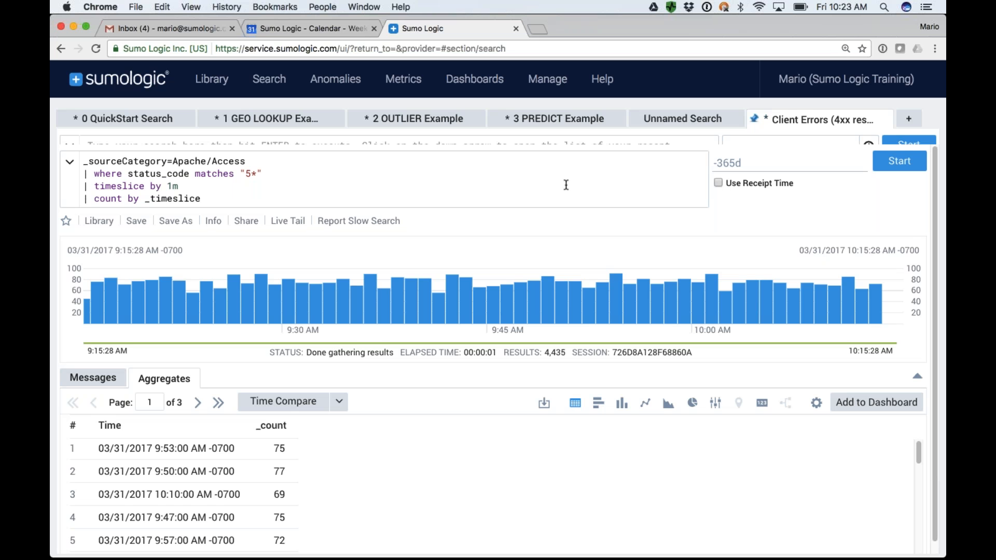
Check the Client Errors entry among the Library's pinned searches, close the Library and switch to the presentation slides.
{"action": "left_click", "coordinate": [217, 89]}
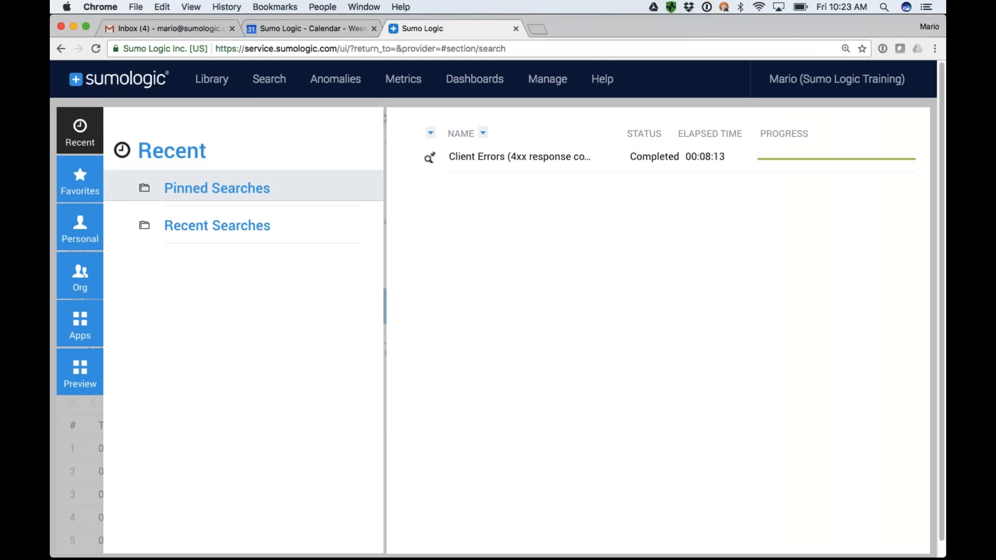
{"action": "mouse_move", "coordinate": [511, 165]}
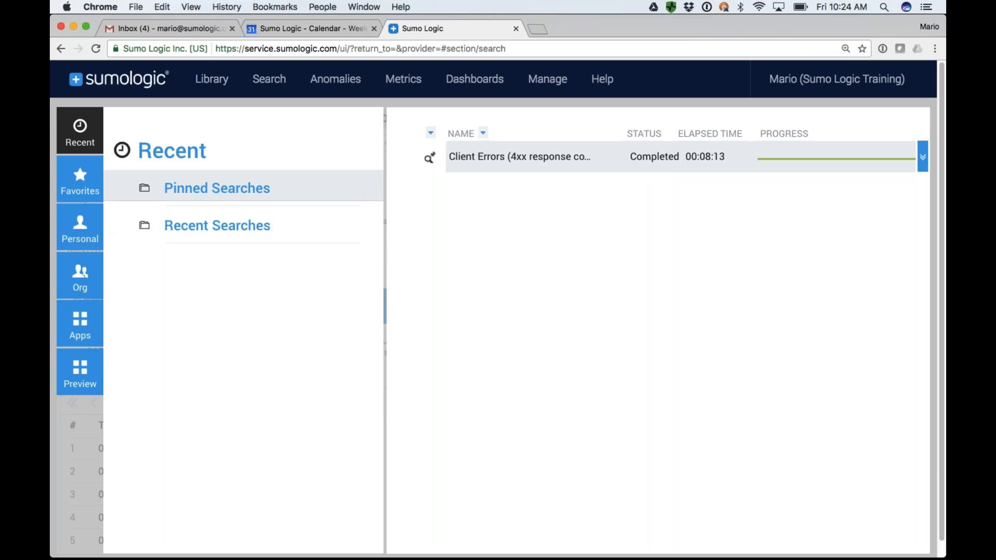
{"action": "mouse_move", "coordinate": [476, 169]}
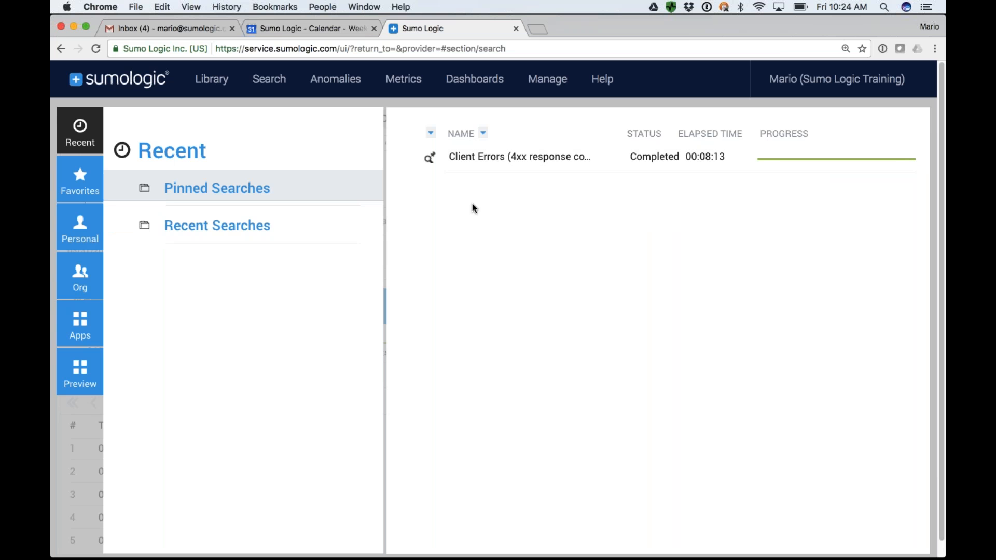
{"action": "left_click", "coordinate": [219, 85]}
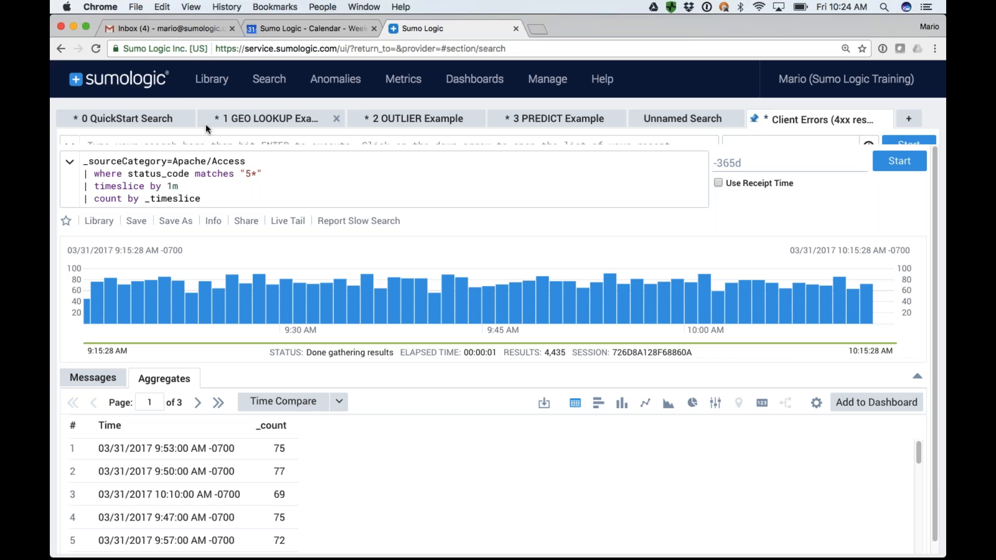
{"action": "key", "text": "super+Tab"}
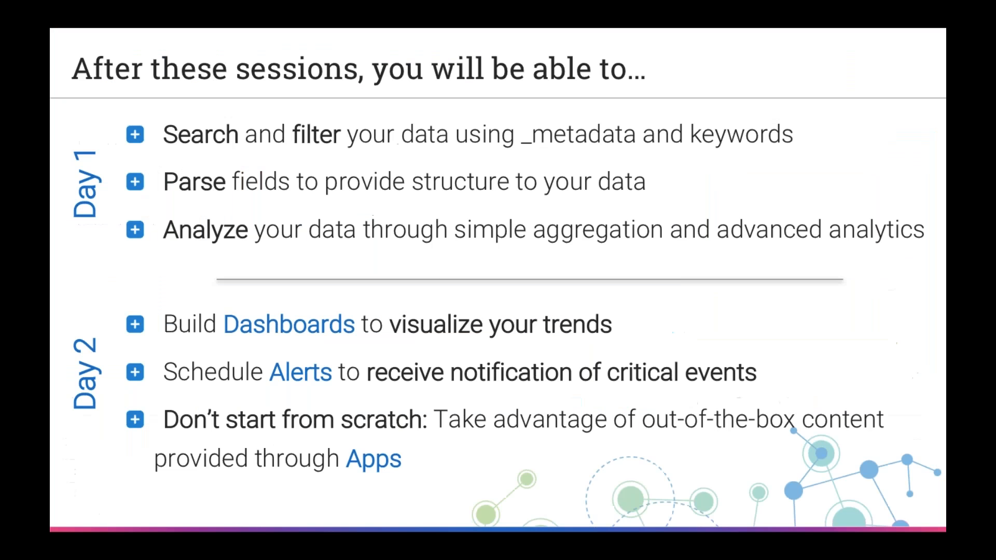
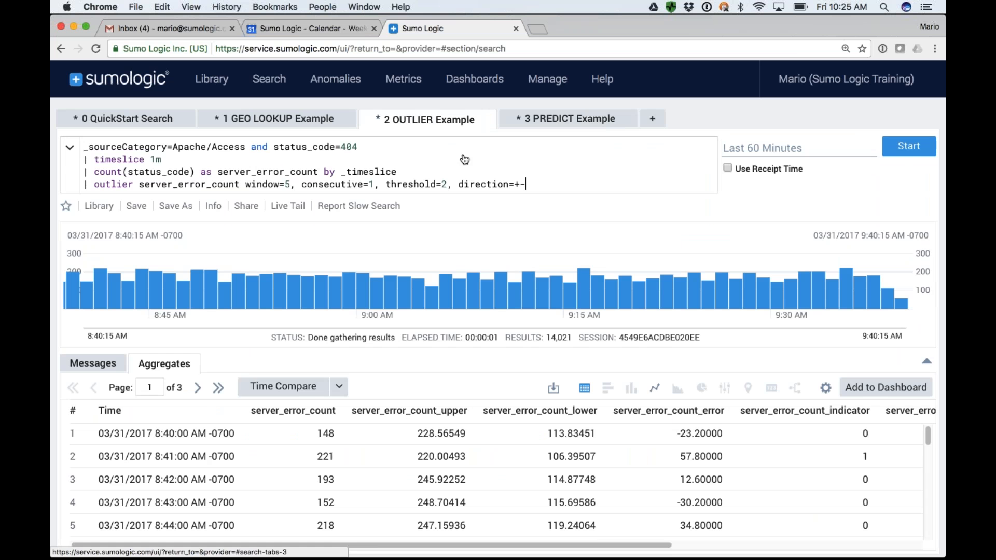
Show the OUTLIER Example results as a line chart and the GEO LOOKUP Example results on a map.
{"action": "left_click", "coordinate": [656, 389]}
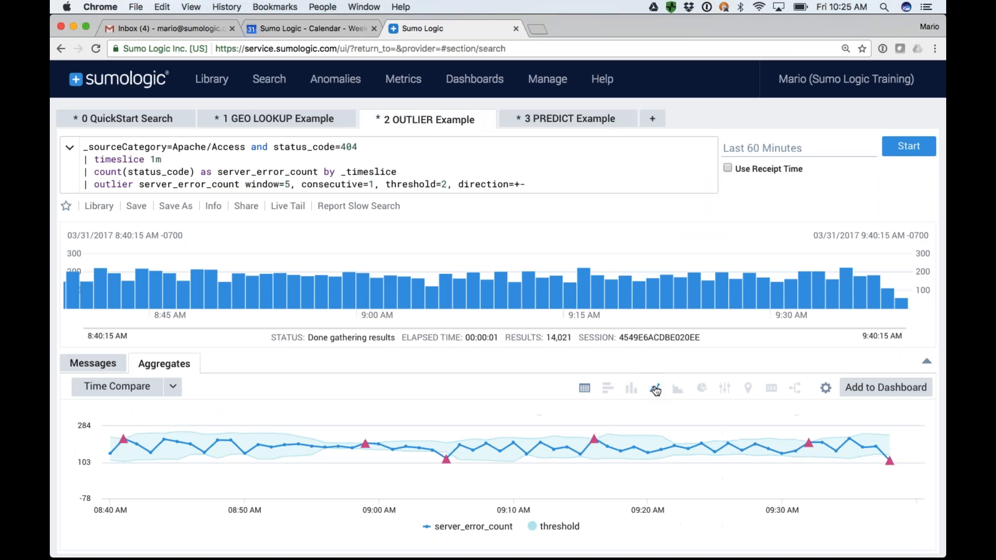
{"action": "left_click", "coordinate": [262, 121]}
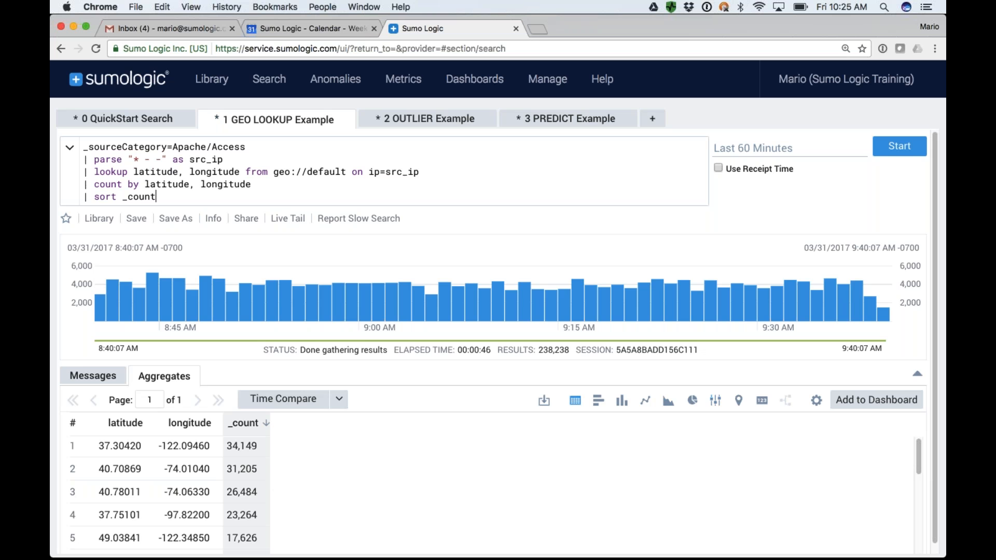
{"action": "left_click", "coordinate": [739, 401]}
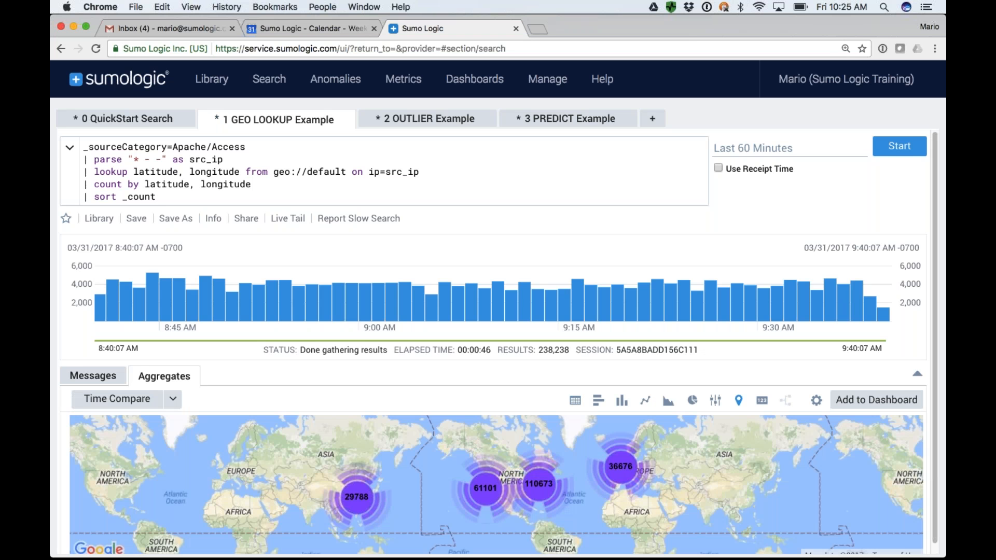
Show the QuickStart Search results as a column chart, with the 404 series changed to a line chart.
{"action": "left_click", "coordinate": [133, 119]}
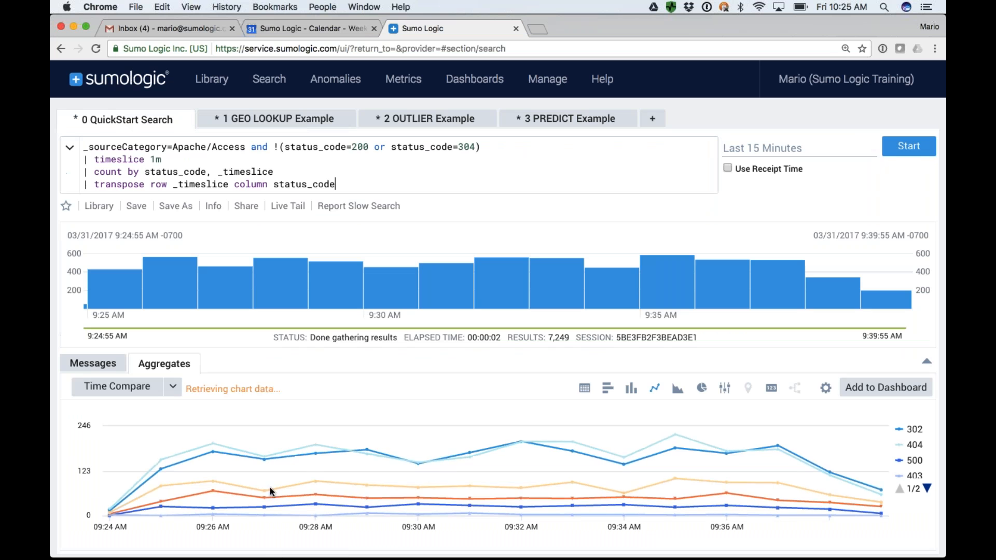
{"action": "left_click", "coordinate": [631, 389]}
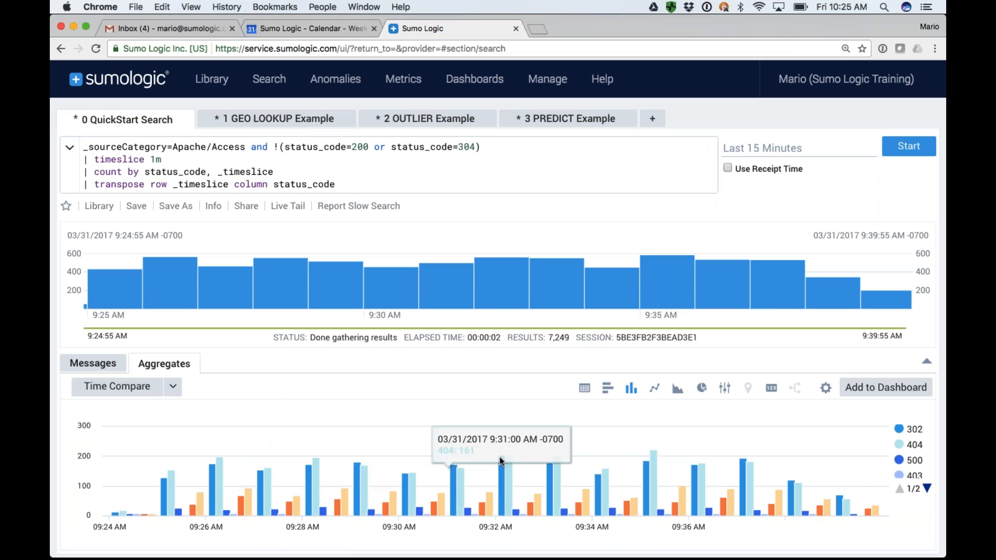
{"action": "left_click", "coordinate": [827, 388]}
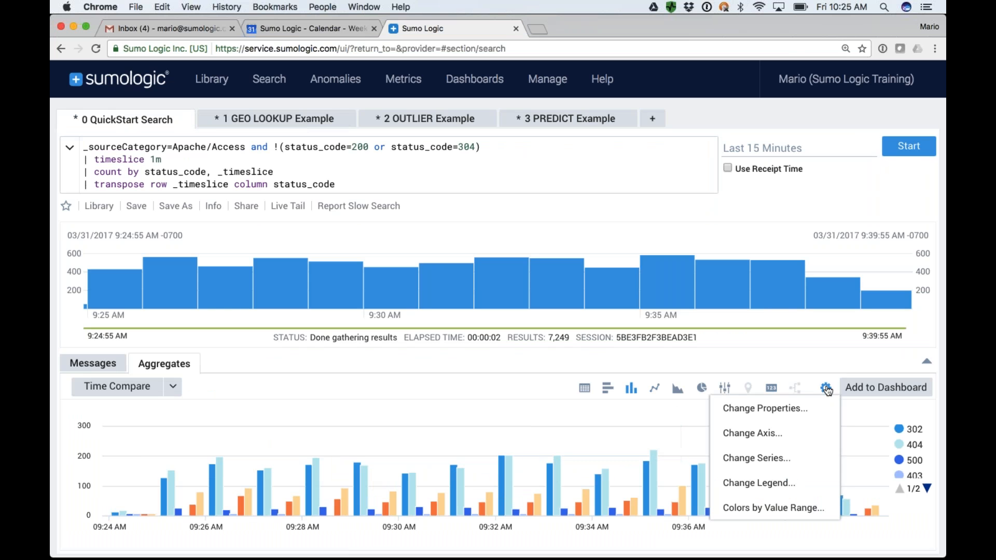
{"action": "left_click", "coordinate": [768, 459]}
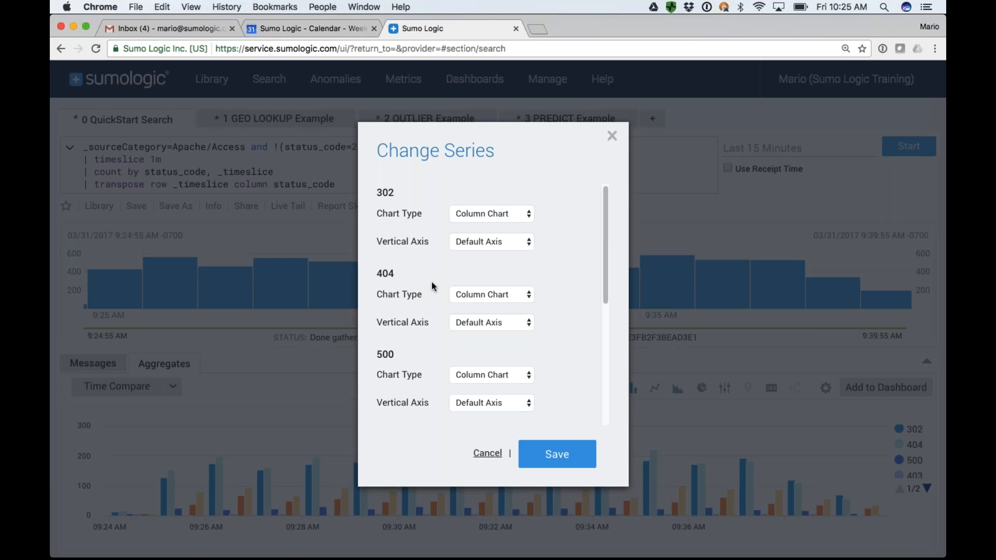
{"action": "left_click", "coordinate": [475, 294]}
{"action": "left_click", "coordinate": [474, 303]}
{"action": "left_click", "coordinate": [555, 454]}
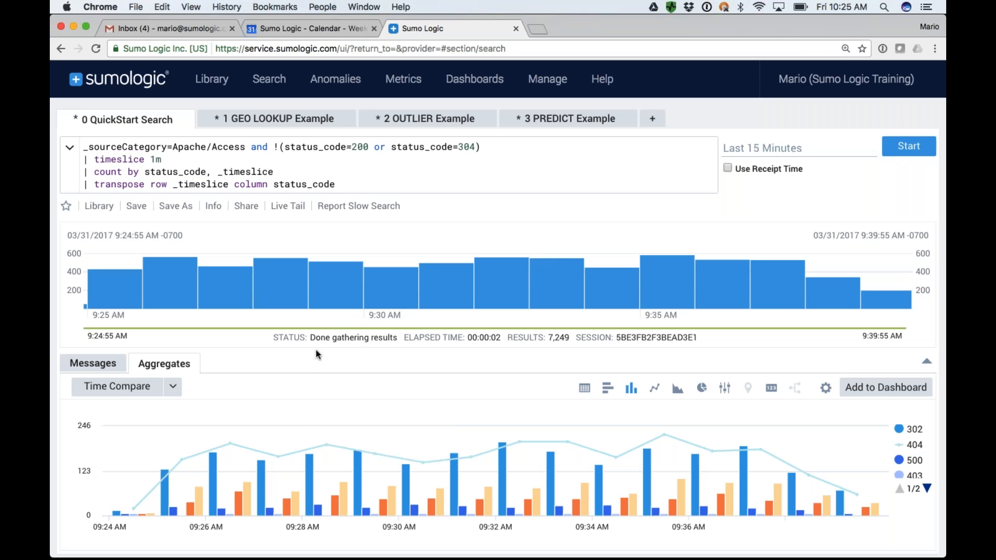
Compare the QuickStart Search results as bar, column, line and pie charts, ending on the column chart.
{"action": "left_click", "coordinate": [613, 396]}
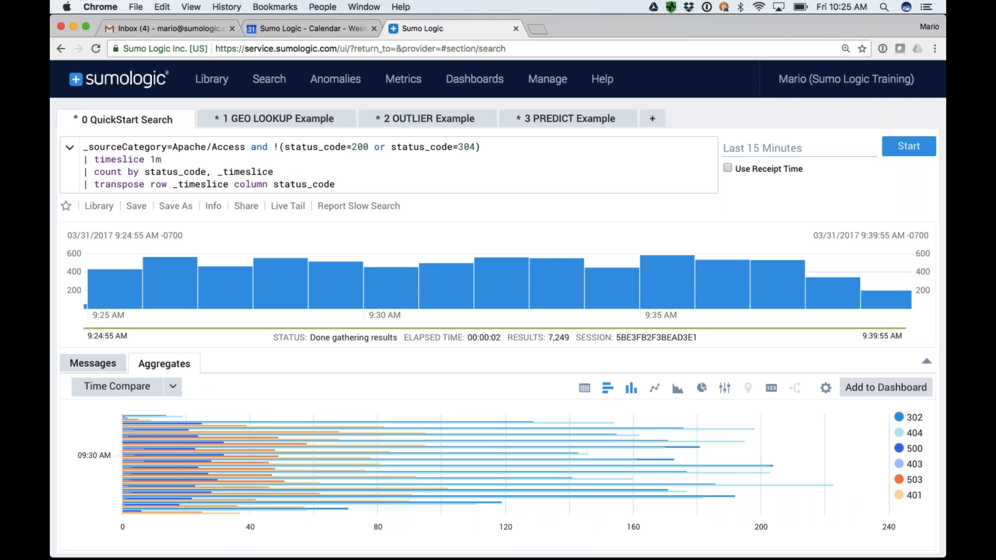
{"action": "left_click", "coordinate": [631, 389]}
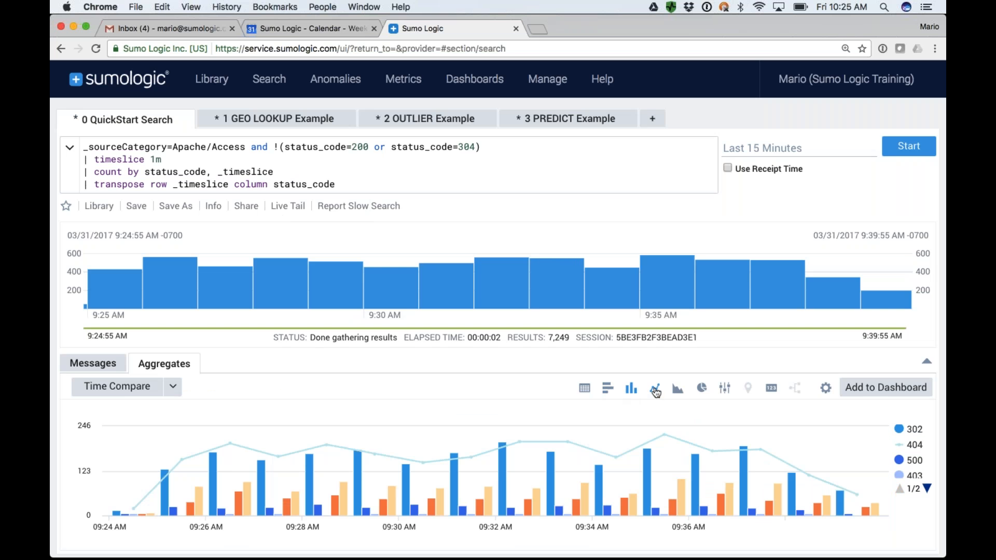
{"action": "left_click", "coordinate": [655, 390]}
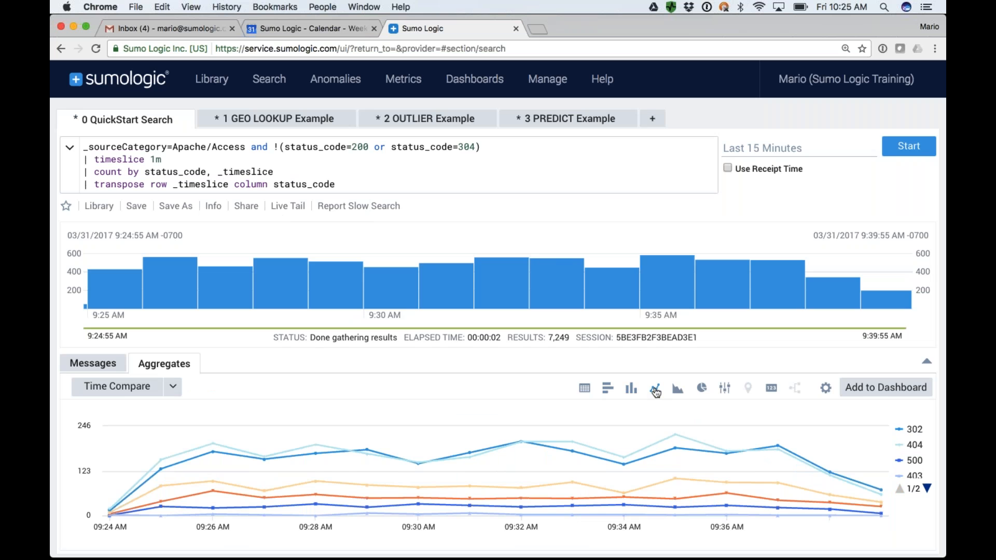
{"action": "left_click", "coordinate": [701, 389]}
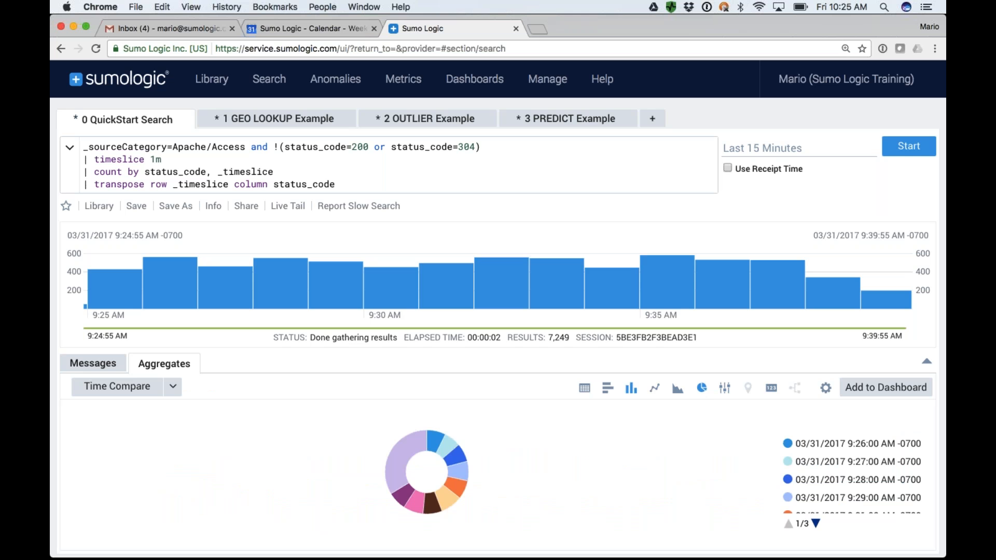
{"action": "left_click", "coordinate": [631, 388]}
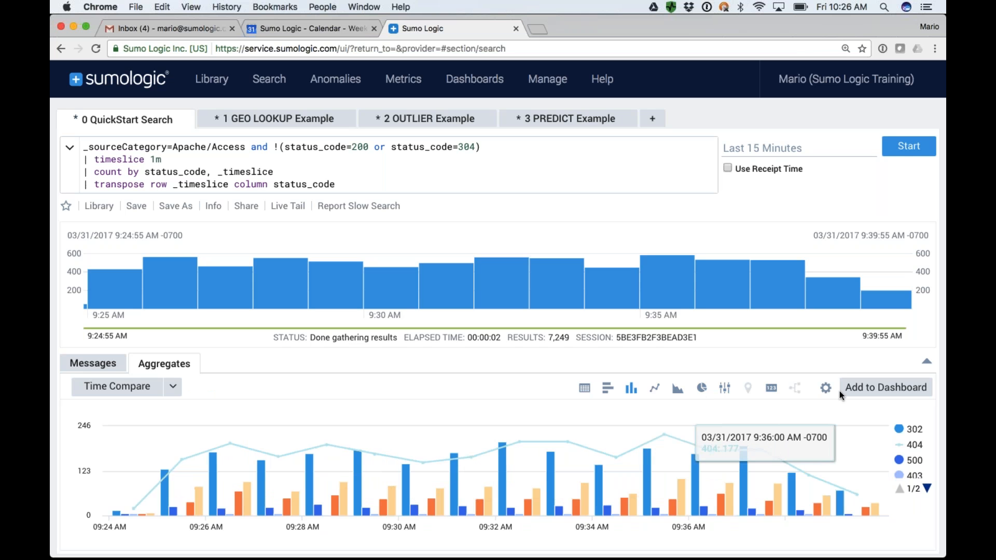
Start creating a dashboard panel from the QuickStart Search chart and title it Apache Status Codes.
{"action": "left_click", "coordinate": [877, 395]}
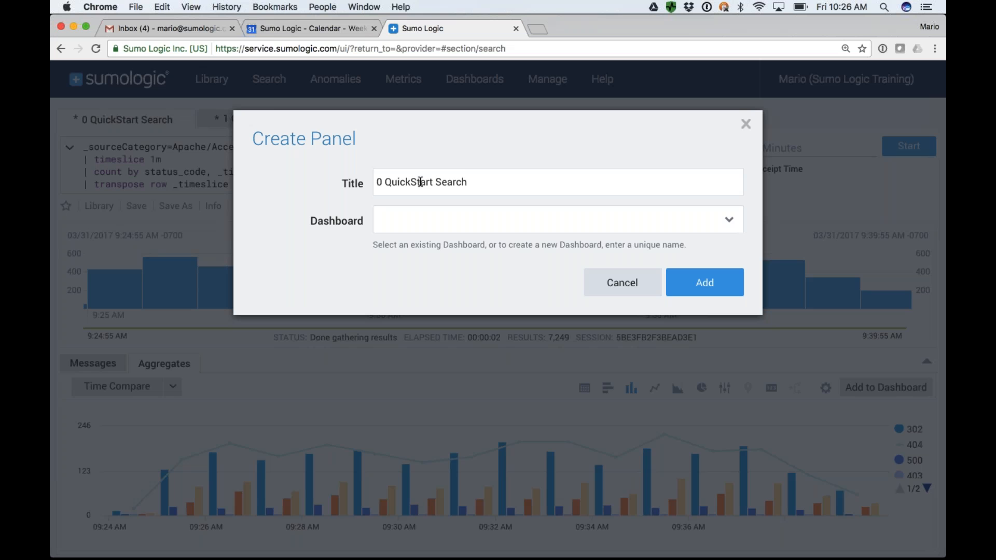
{"action": "left_click_drag", "start_coordinate": [467, 179], "coordinate": [370, 190]}
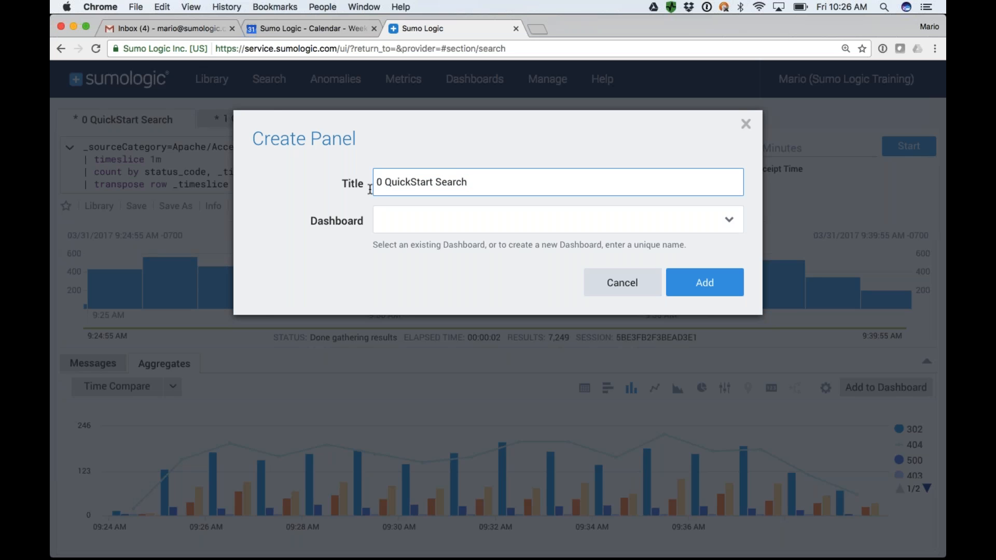
{"action": "triple_click", "coordinate": [428, 178]}
{"action": "type", "text": "Apache Status Codes"}
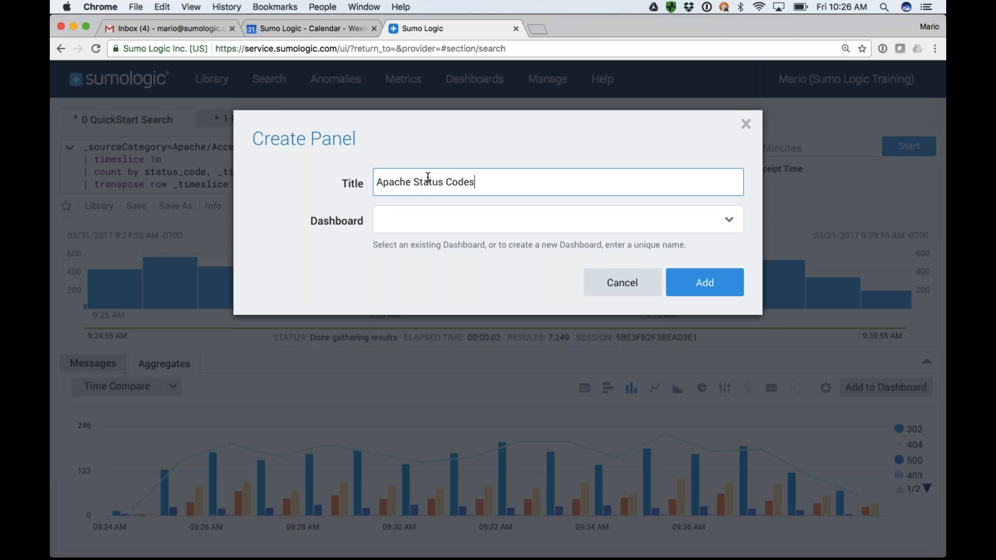
Add the Apache Status Codes panel to a new dashboard named Training Dashboard, and enlarge the panel there.
{"action": "left_click", "coordinate": [448, 222]}
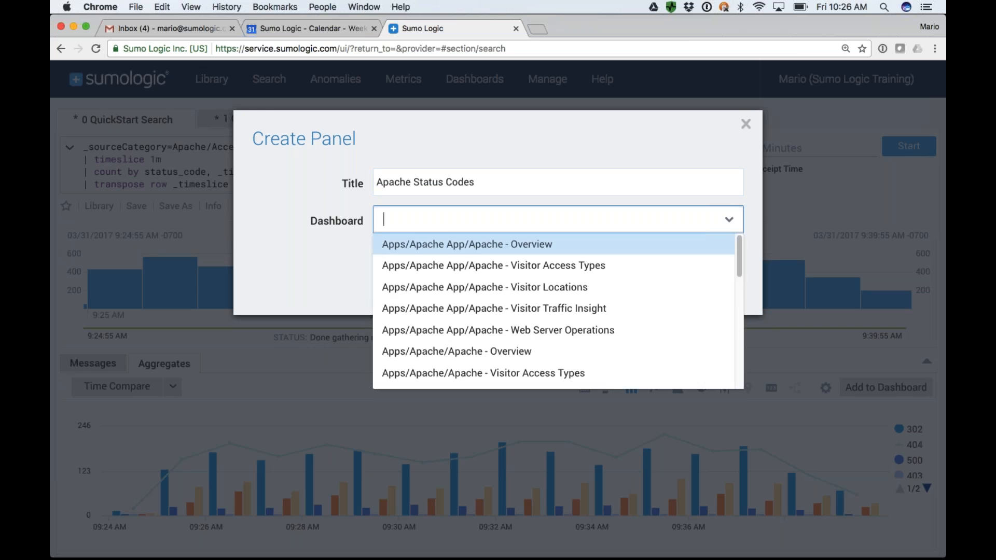
{"action": "scroll", "coordinate": [472, 325], "scroll_direction": "down", "scroll_amount": 10}
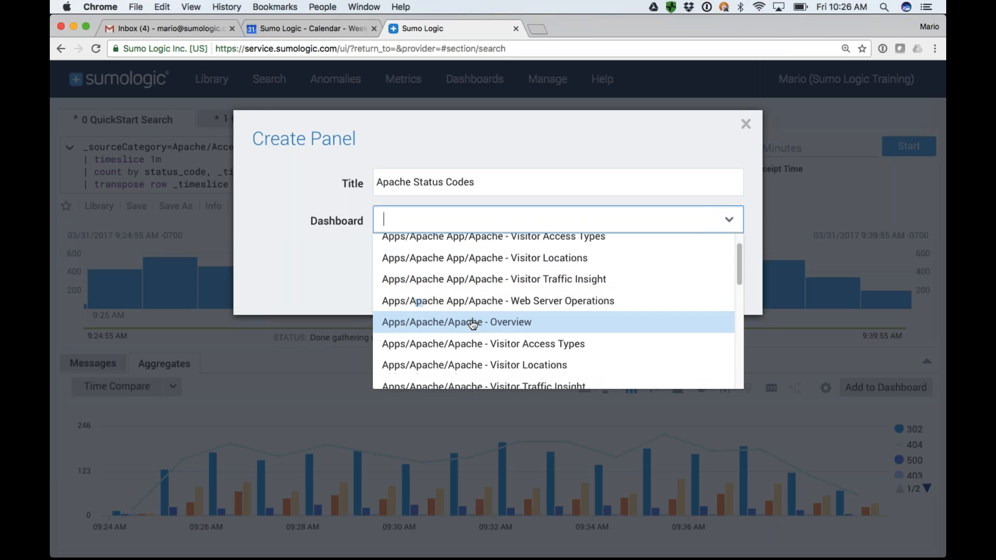
{"action": "scroll", "coordinate": [472, 325], "scroll_direction": "up", "scroll_amount": 10}
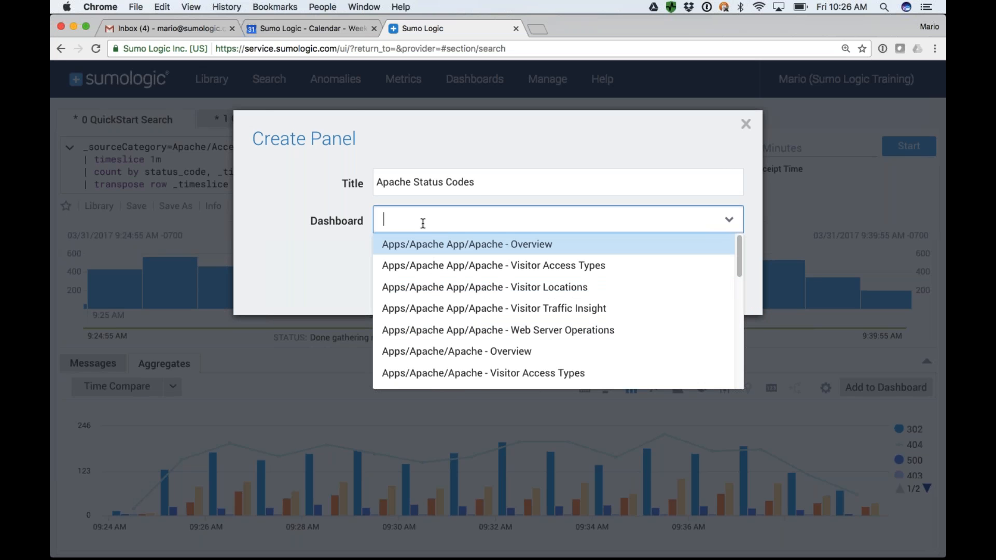
{"action": "type", "text": "Traini"}
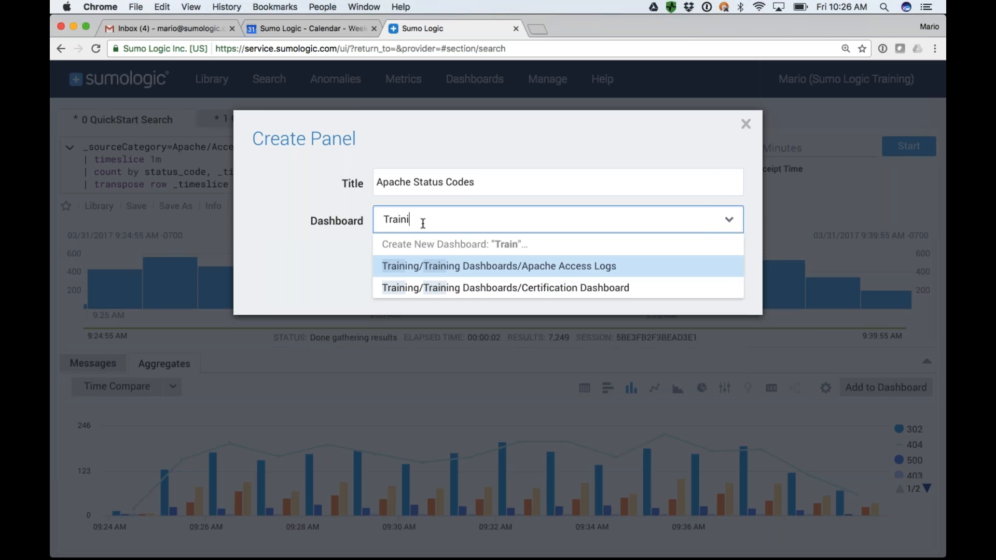
{"action": "type", "text": "ng Dashboard"}
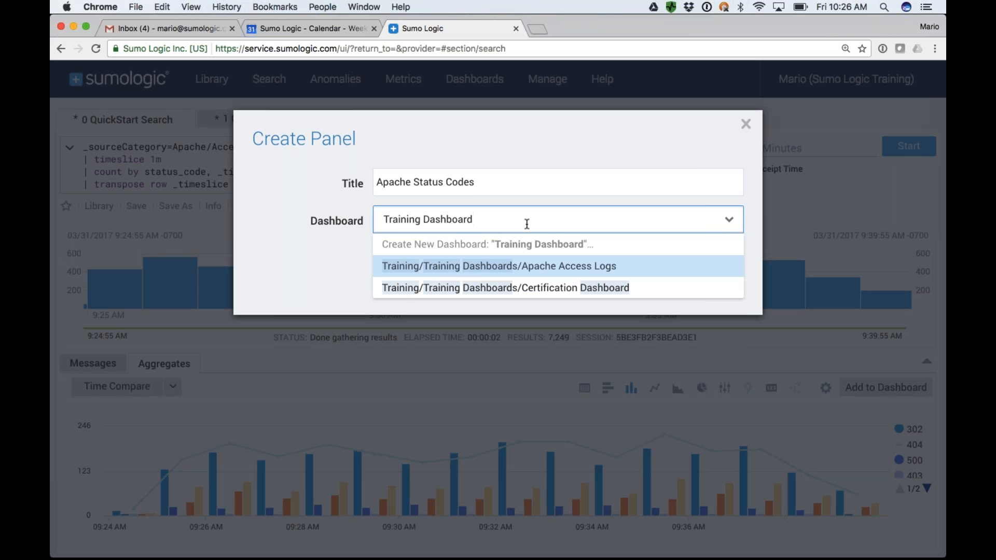
{"action": "left_click", "coordinate": [733, 245]}
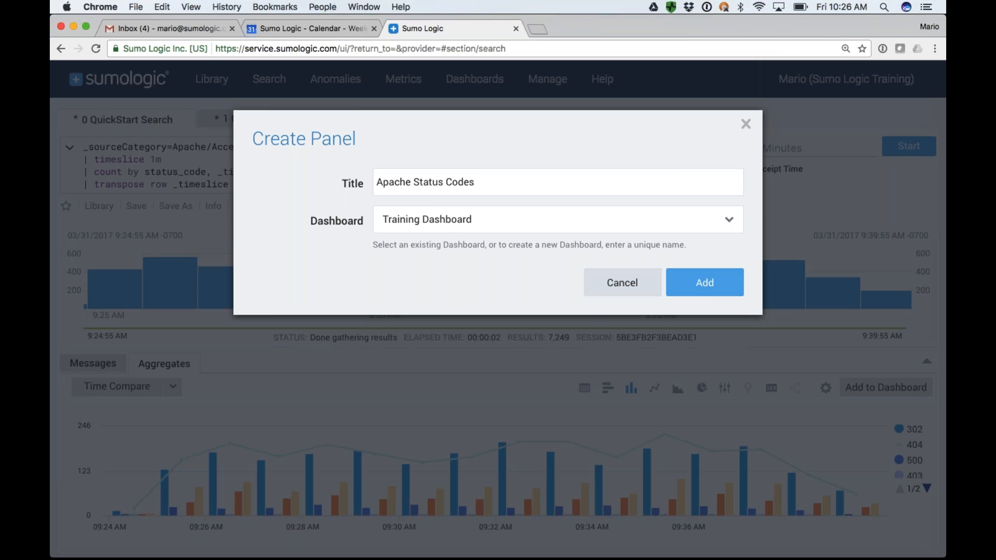
{"action": "left_click", "coordinate": [703, 283]}
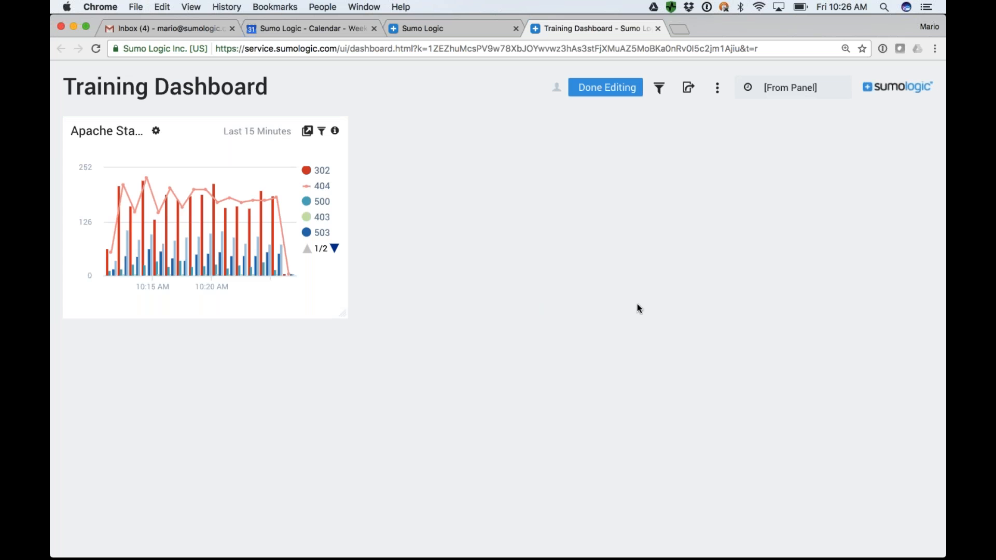
{"action": "left_click_drag", "start_coordinate": [375, 317], "coordinate": [492, 357]}
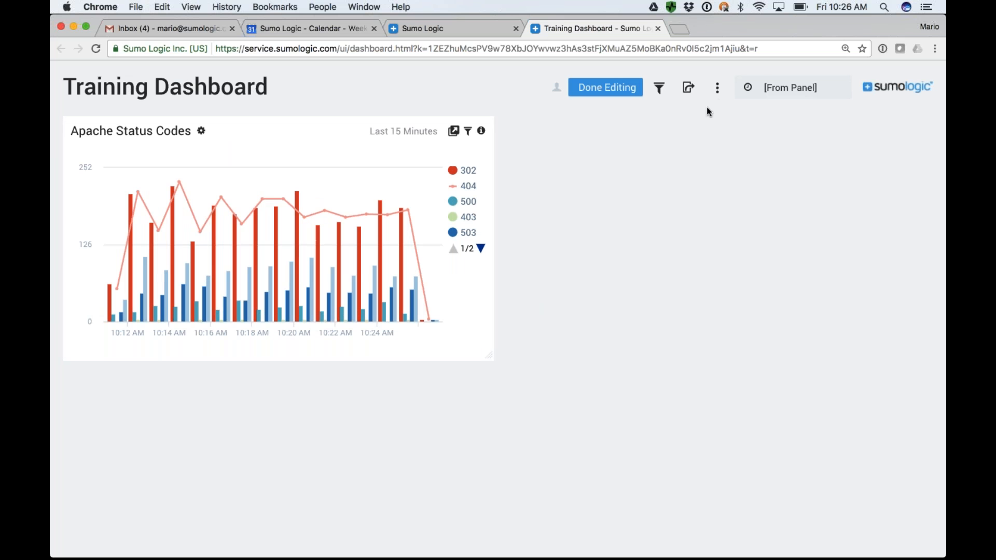
Add a title panel reading "My First Dashboard - Apache Data" and stretch it across the dashboard above the Apache Status Codes panel.
{"action": "left_click", "coordinate": [718, 88]}
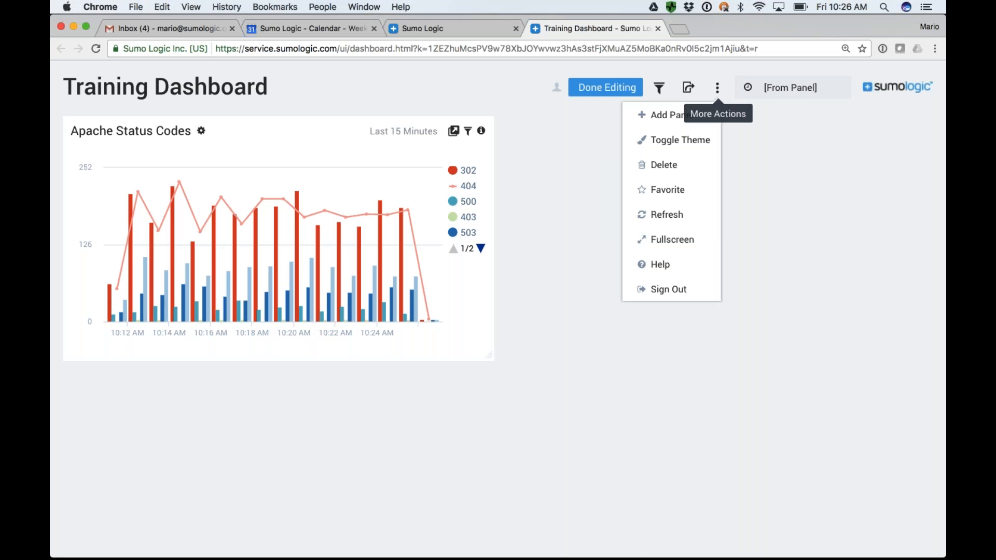
{"action": "left_click", "coordinate": [672, 115]}
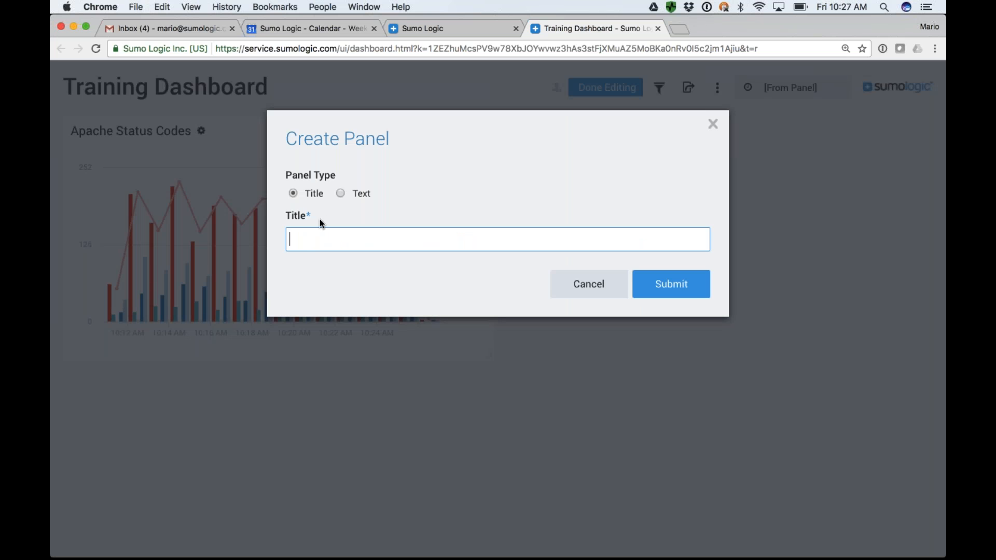
{"action": "type", "text": "My First Dashboard - Apache Data"}
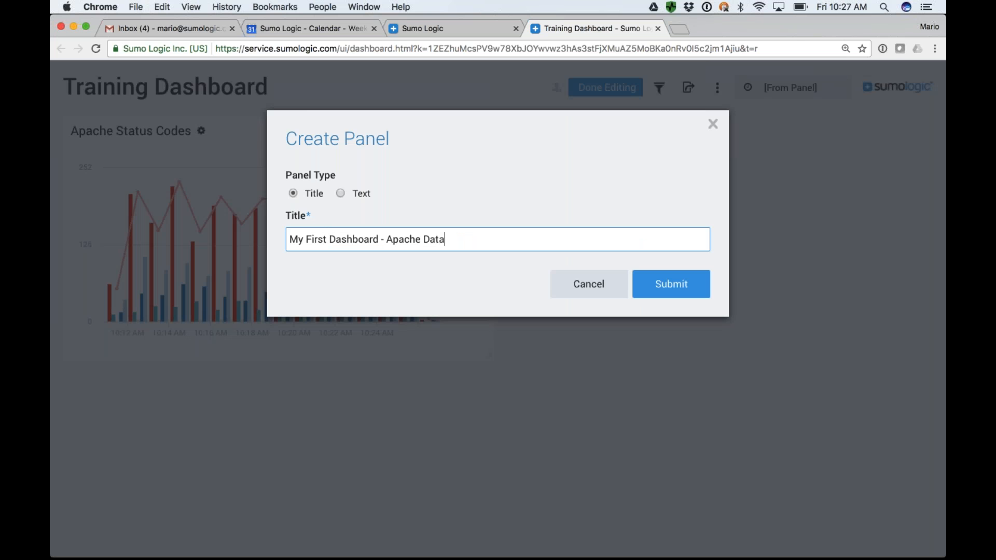
{"action": "left_click", "coordinate": [668, 284]}
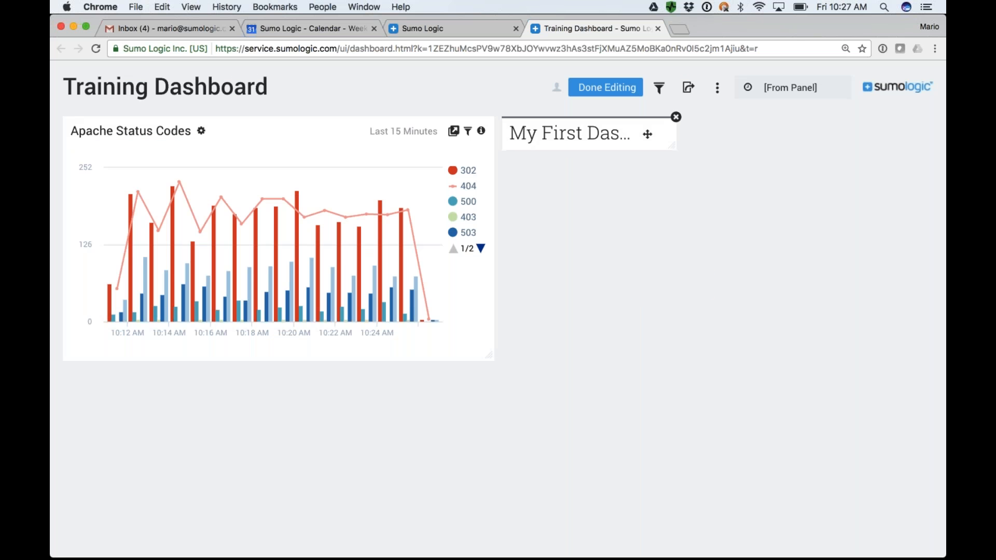
{"action": "left_click_drag", "start_coordinate": [647, 134], "coordinate": [855, 187]}
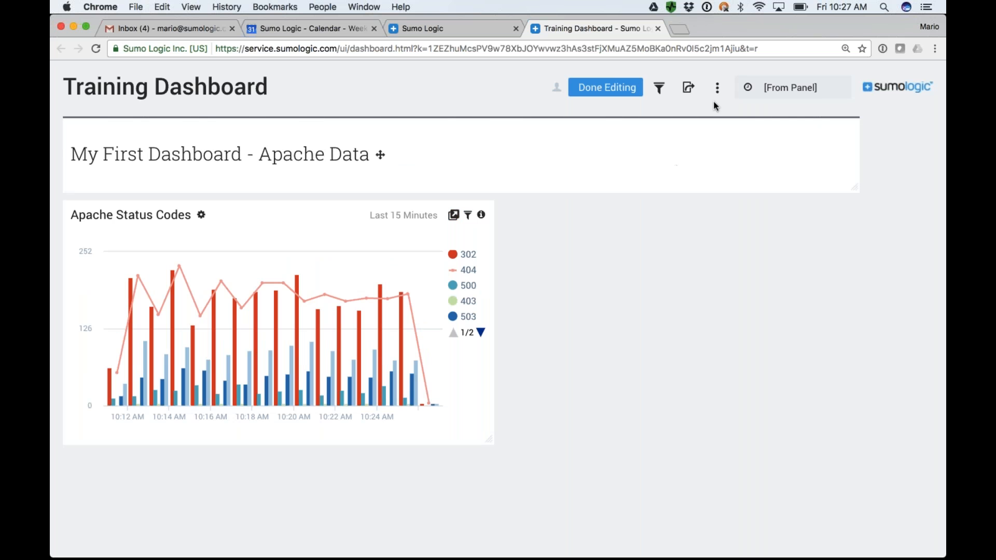
Start creating a panel of type Text and title it Understanding Your Data.
{"action": "left_click", "coordinate": [717, 88]}
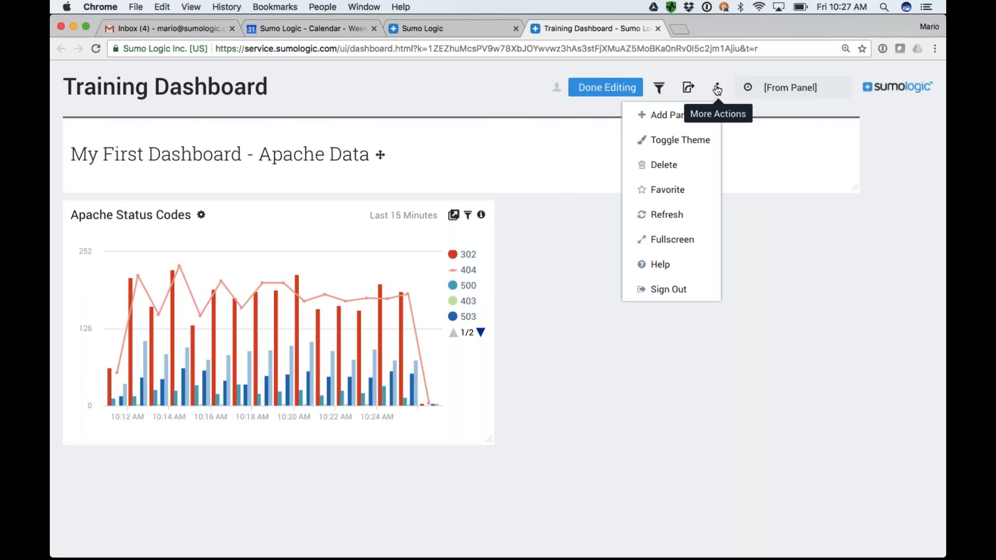
{"action": "left_click", "coordinate": [672, 117]}
{"action": "left_click", "coordinate": [340, 193]}
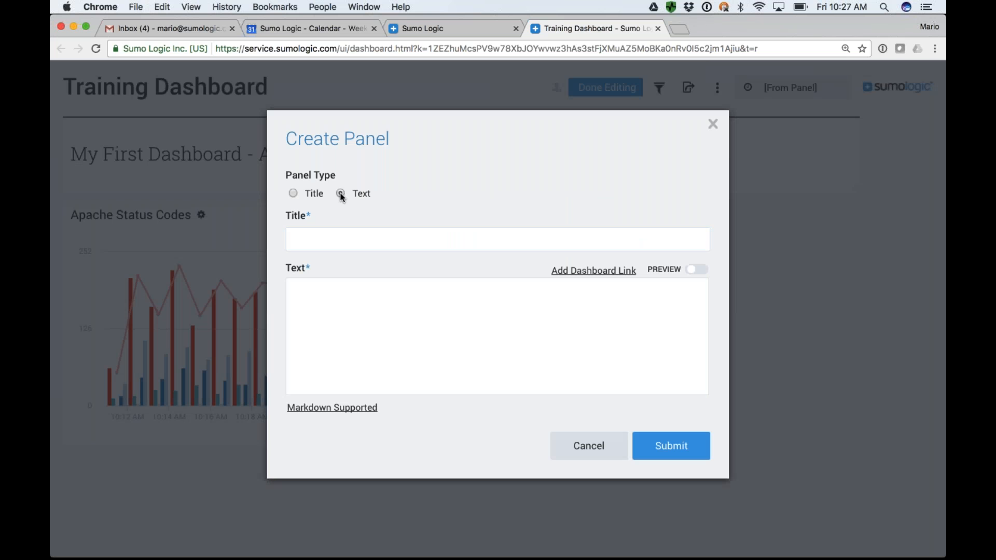
{"action": "type", "text": "Undestand"}
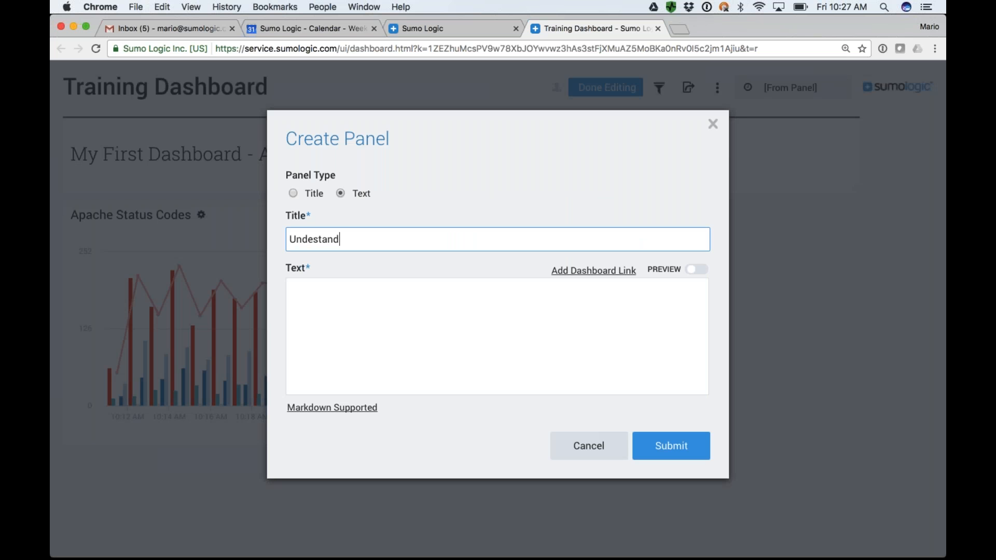
{"action": "key", "text": "BackSpace"}
{"action": "key", "text": "BackSpace"}
{"action": "key", "text": "BackSpace"}
{"action": "key", "text": "BackSpace"}
{"action": "type", "text": "rstanding Your Data"}
{"action": "key", "text": "Tab"}
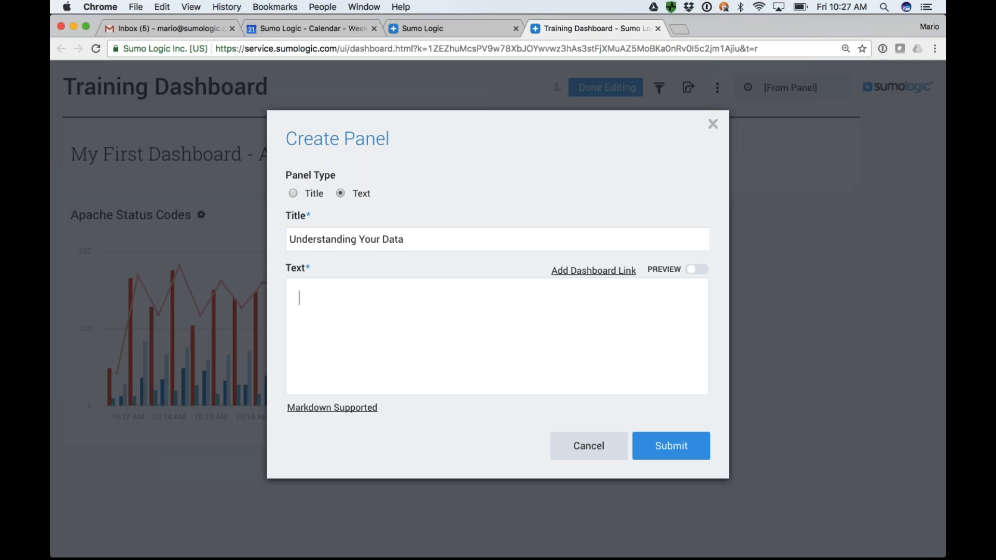
Fill the panel's text with four lines of placeholder text starting "s jhzv dfzv hdf bdfv hdfv dfl dfv", followed by blank lines.
{"action": "type", "text": "s jhzv dfzv hdf bdfv hdfv dfl dfv"}
{"action": "key", "text": "Return"}
{"action": "type", "text": "dfv d"}
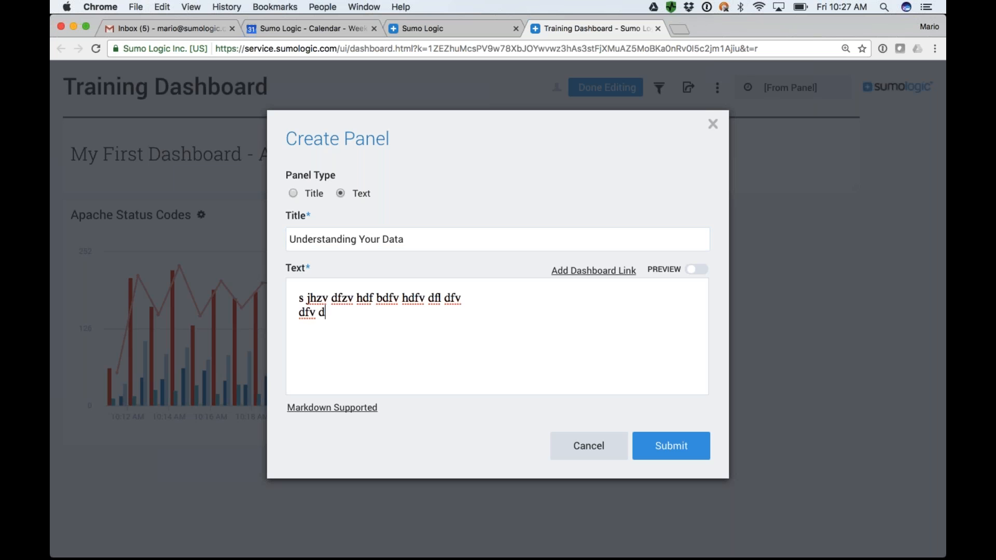
{"action": "type", "text": "kdfhvsfvlad hfdgvldfv hdf dfl hdfsldf dlsahglag"}
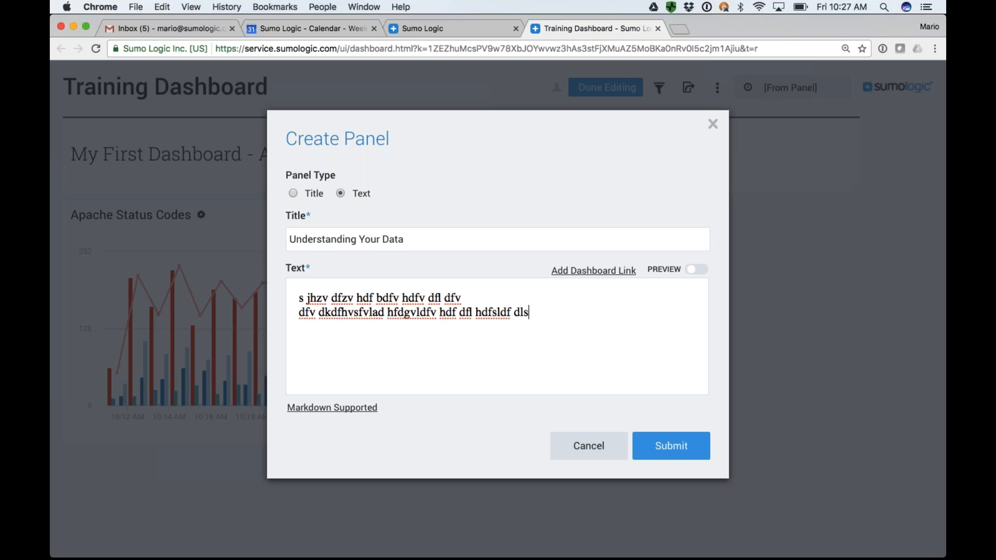
{"action": "key", "text": "Return"}
{"action": "type", "text": "fksdjfhdgldfvhdlsfg hdfl ga"}
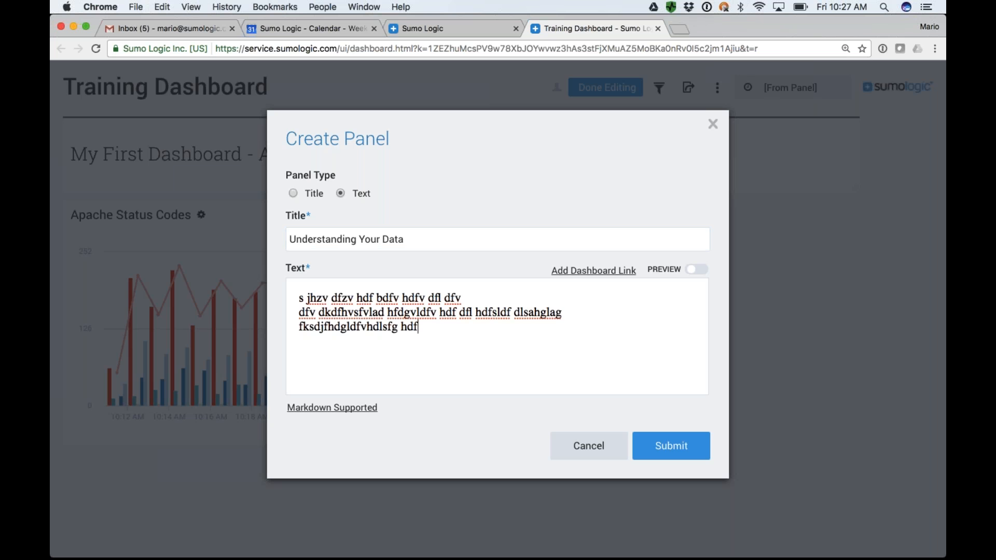
{"action": "key", "text": "Return"}
{"action": "type", "text": "agdlhd"}
{"action": "key", "text": "Return"}
{"action": "key", "text": "Return"}
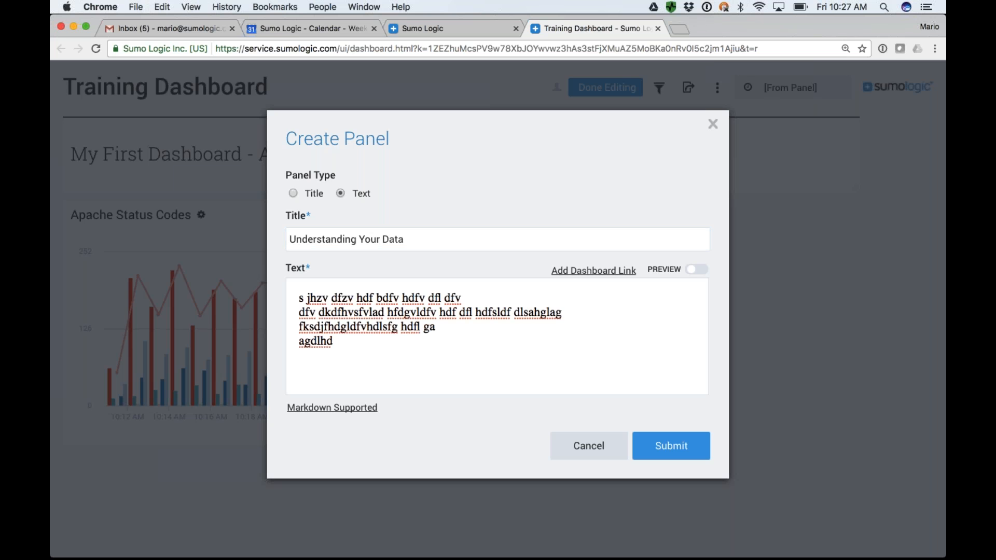
Insert a dashboard link to Apps/Apache/Apache - Overview below the text and create the text panel.
{"action": "left_click", "coordinate": [585, 270]}
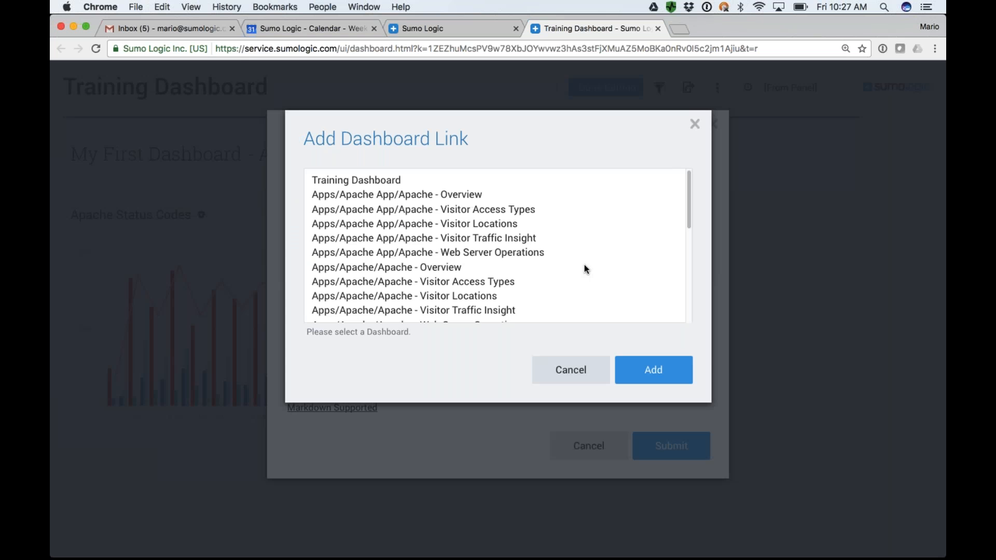
{"action": "left_click", "coordinate": [447, 268]}
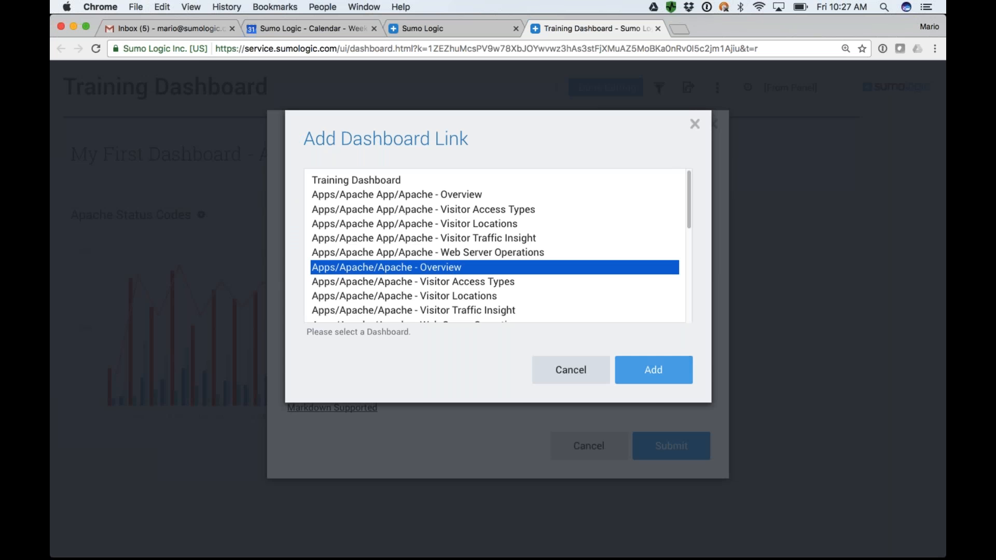
{"action": "left_click", "coordinate": [654, 370]}
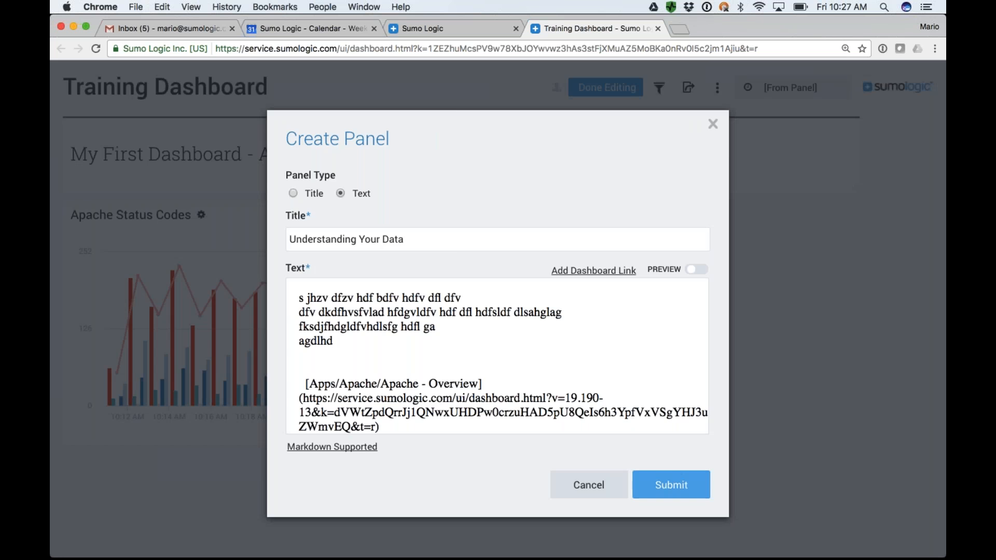
{"action": "left_click", "coordinate": [671, 484]}
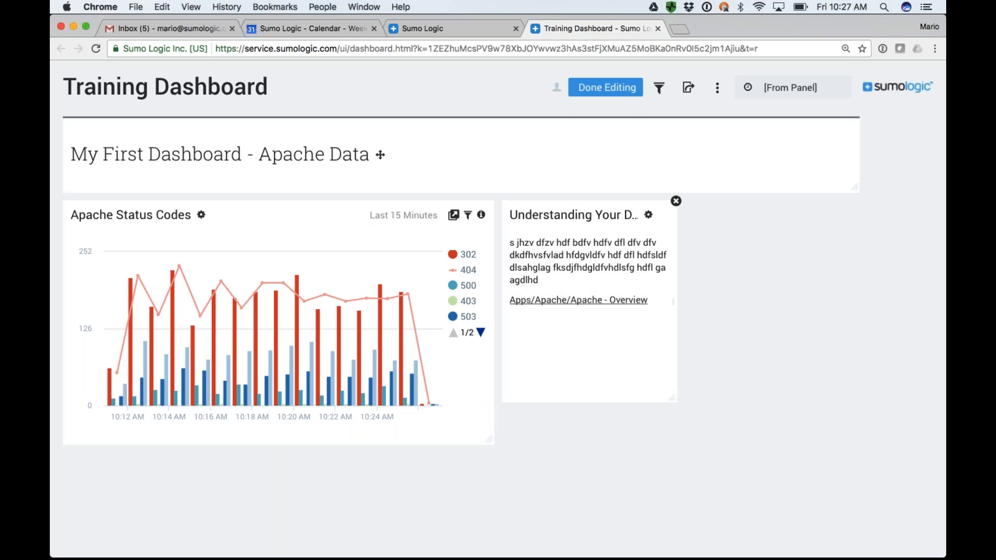
Place the Understanding Your Data panel directly left of Apache Status Codes under the title panel, and widen the chart to the title panel's right edge.
{"action": "left_click_drag", "start_coordinate": [624, 287], "coordinate": [178, 286]}
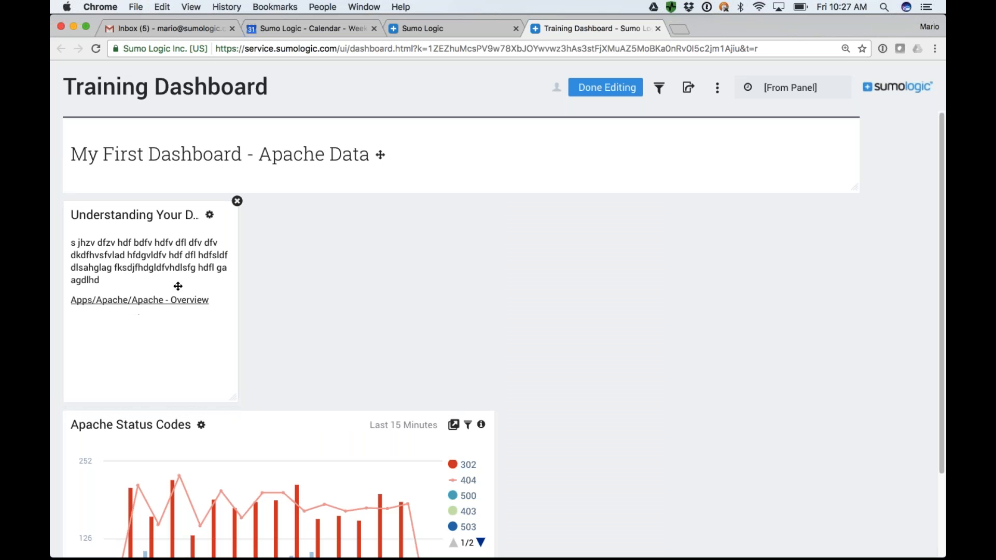
{"action": "left_click_drag", "start_coordinate": [233, 497], "coordinate": [416, 287]}
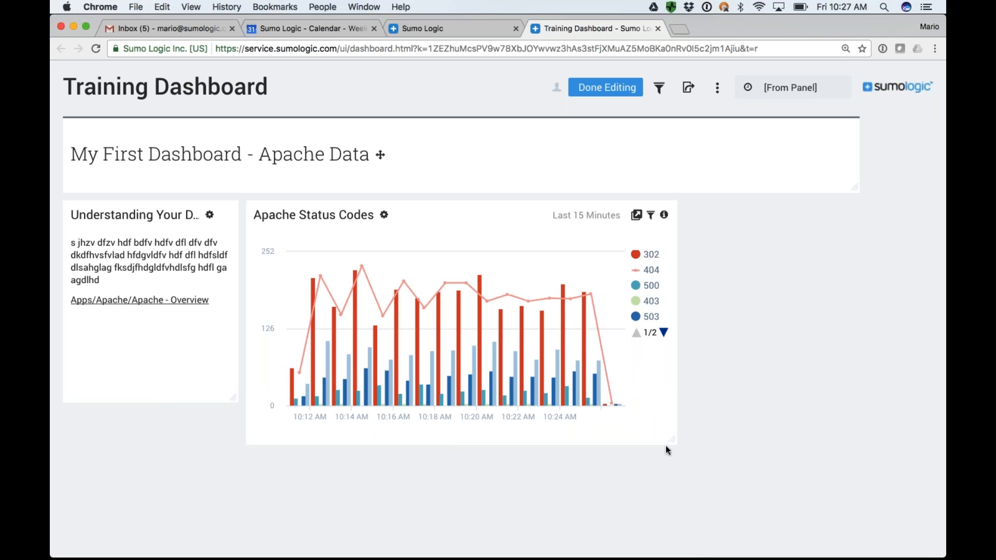
{"action": "left_click_drag", "start_coordinate": [673, 441], "coordinate": [840, 396]}
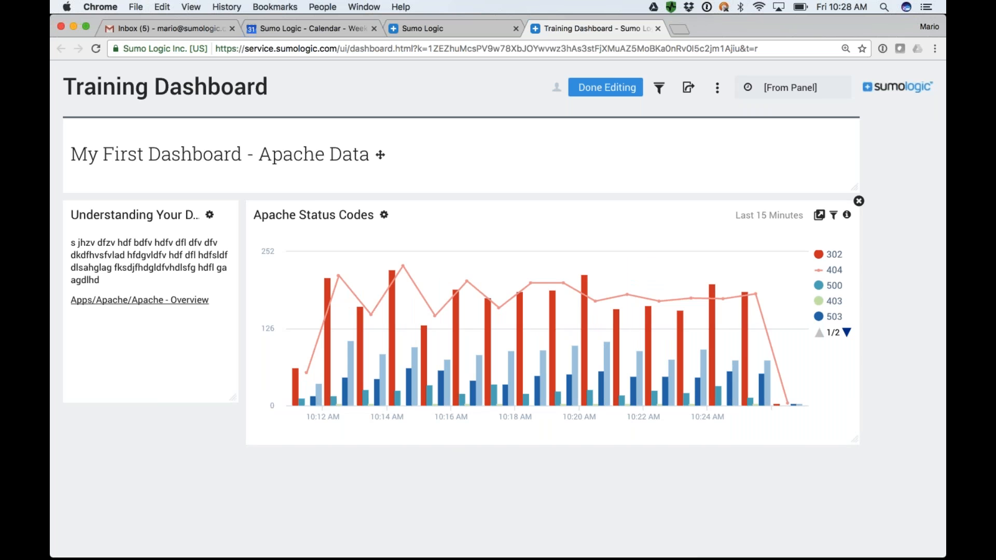
{"action": "left_click_drag", "start_coordinate": [854, 439], "coordinate": [847, 410]}
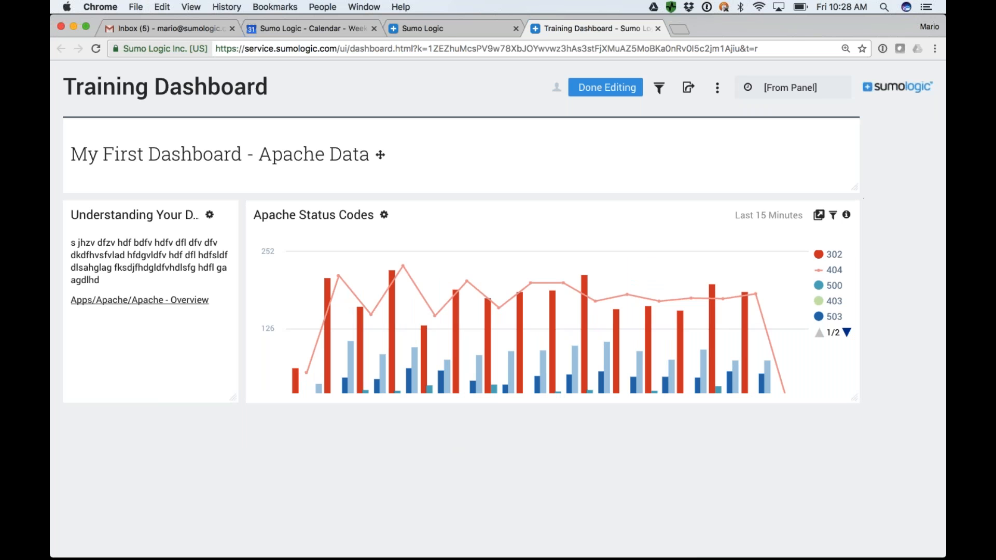
Add the map from the GEO LOOKUP Example search to Training Dashboard as a panel titled Visitor Locations.
{"action": "left_click", "coordinate": [441, 33]}
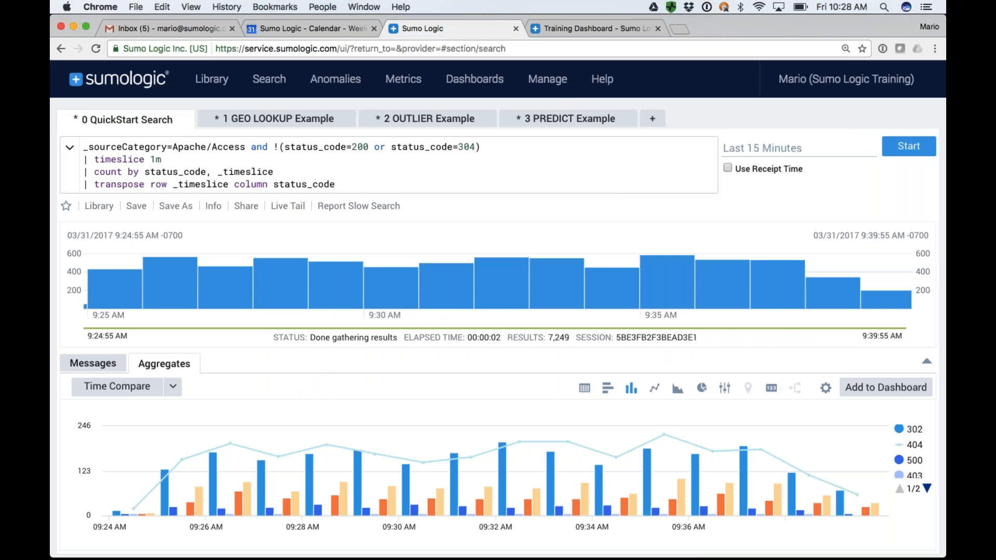
{"action": "left_click", "coordinate": [276, 123]}
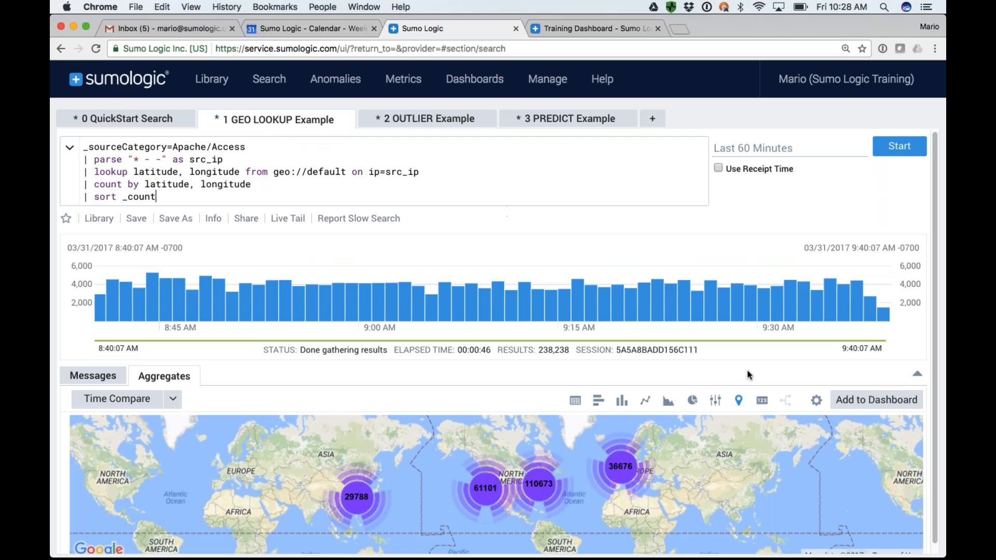
{"action": "left_click", "coordinate": [877, 402]}
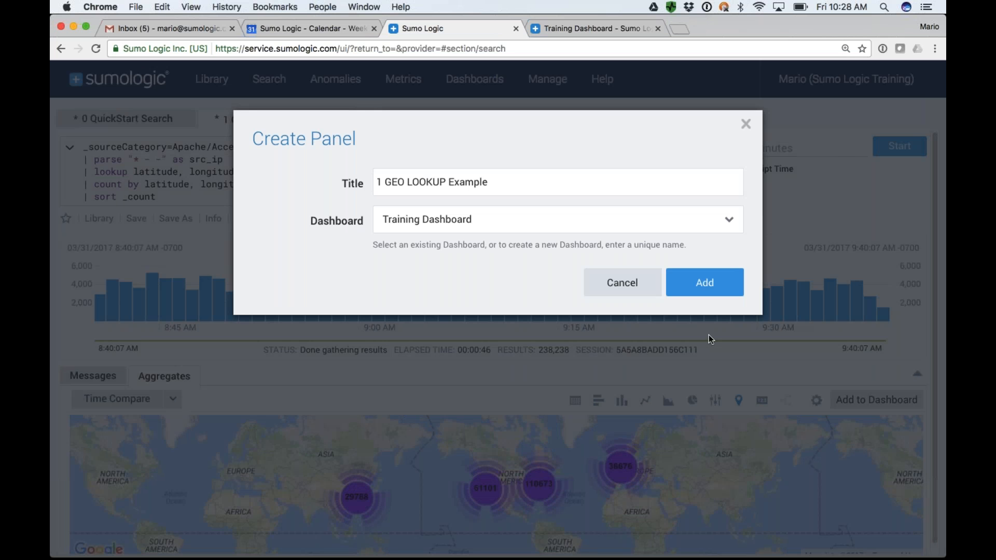
{"action": "triple_click", "coordinate": [438, 181]}
{"action": "type", "text": "Visti"}
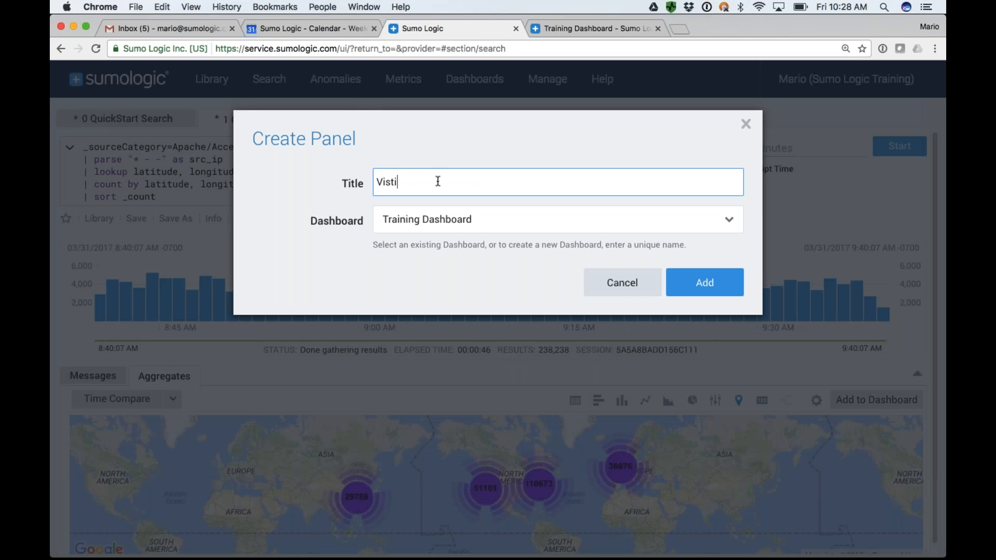
{"action": "type", "text": "o"}
{"action": "type", "text": "itor Loca"}
{"action": "type", "text": "tions"}
{"action": "left_click", "coordinate": [706, 294]}
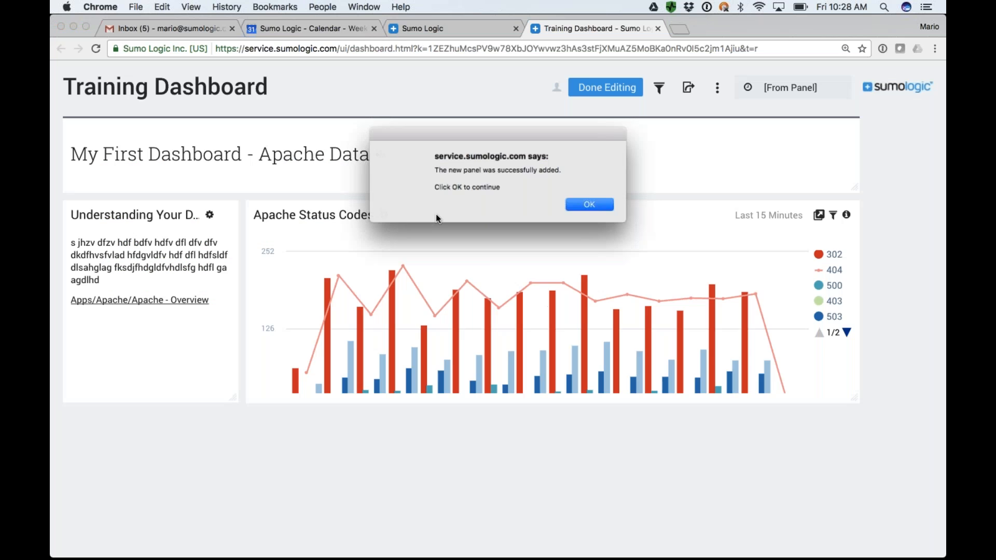
{"action": "left_click", "coordinate": [585, 207]}
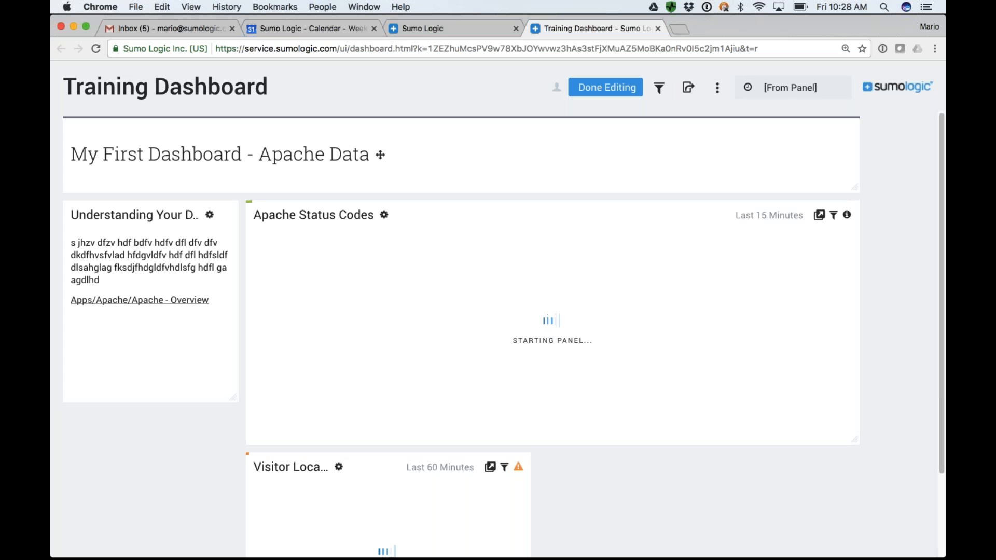
Add the chart from the OUTLIER Example search to Training Dashboard as a panel titled 404 Outliers.
{"action": "left_click", "coordinate": [442, 32]}
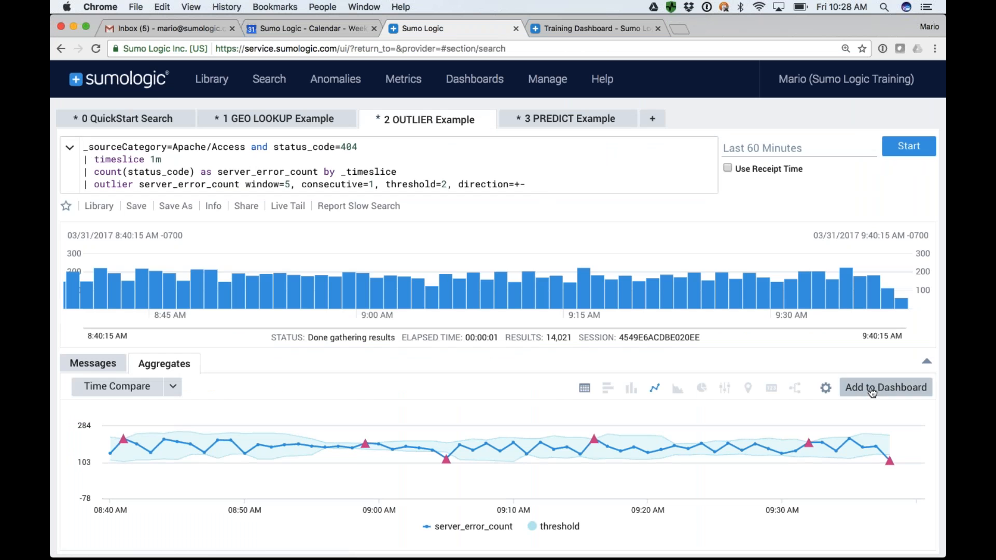
{"action": "left_click", "coordinate": [882, 388]}
{"action": "triple_click", "coordinate": [447, 182]}
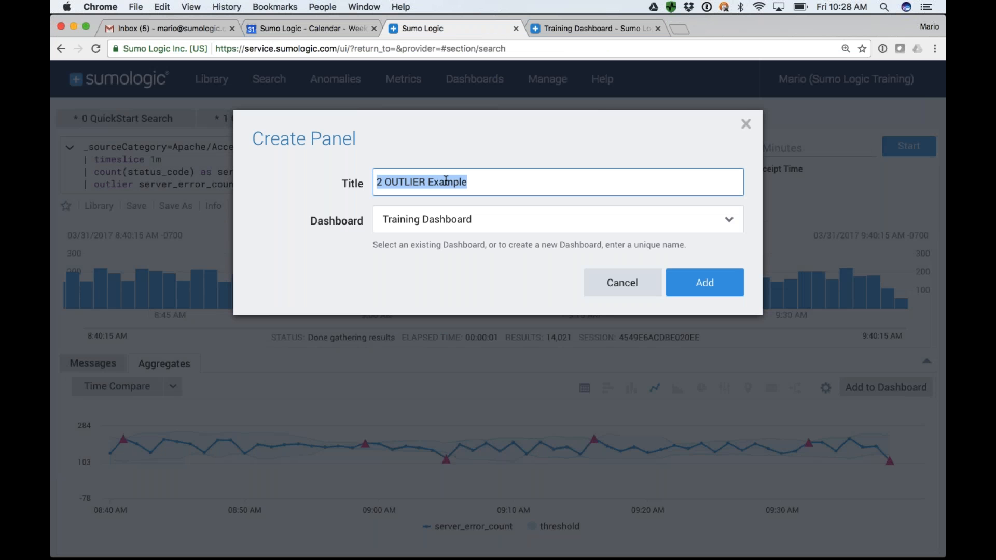
{"action": "type", "text": "404 "}
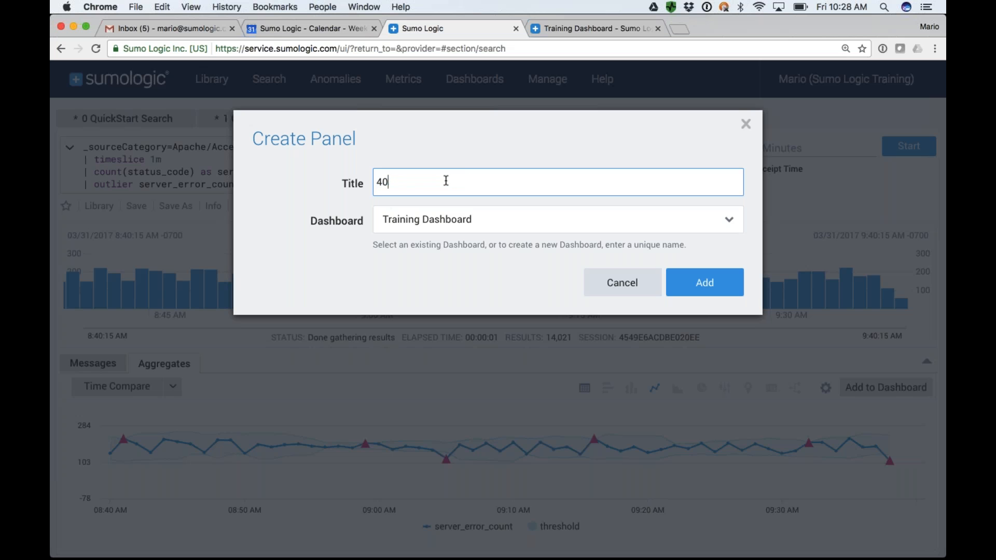
{"action": "type", "text": "Outliers"}
{"action": "left_click", "coordinate": [706, 282]}
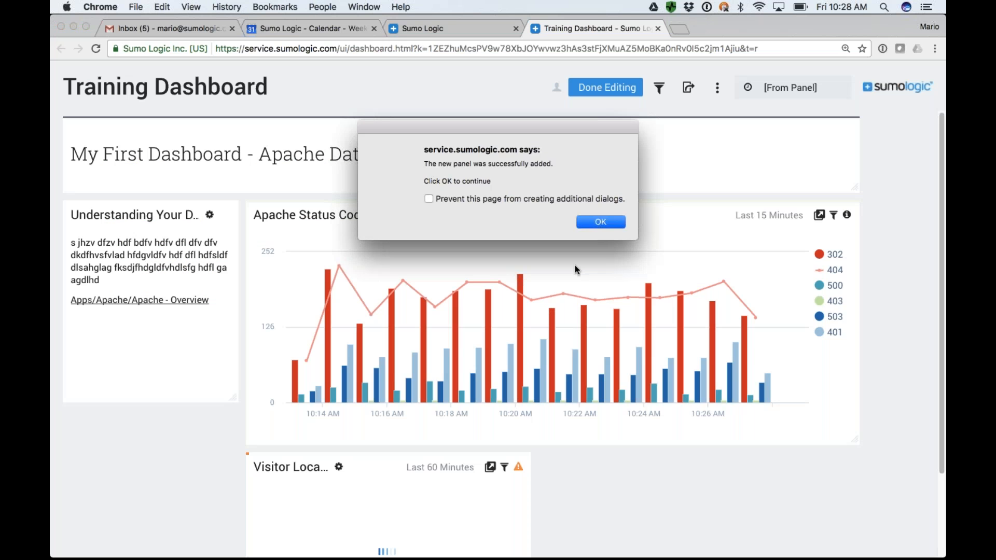
{"action": "left_click", "coordinate": [596, 222]}
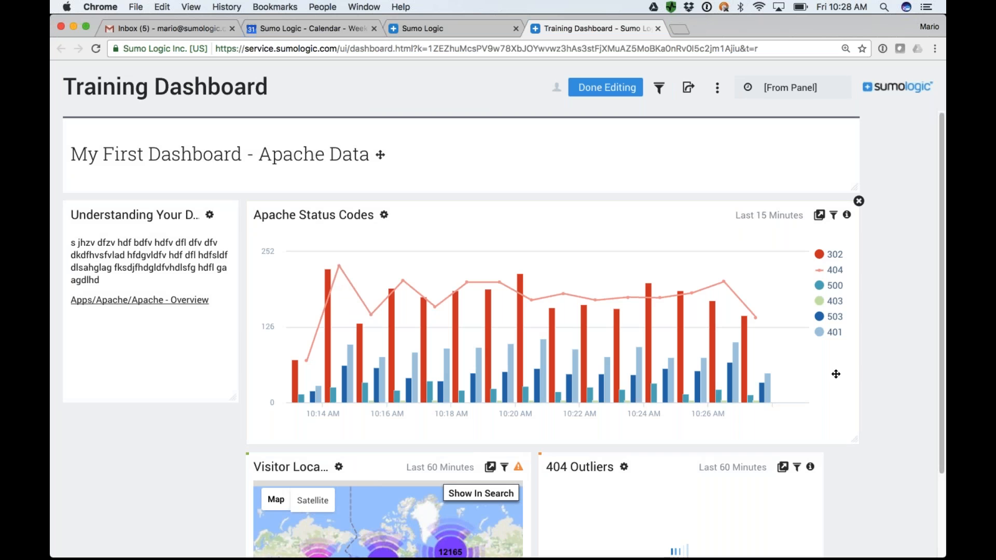
Lengthen the Understanding Your Data panel to the chart's height and move Apache Status Codes back beside it.
{"action": "scroll", "coordinate": [836, 374], "scroll_direction": "down", "scroll_amount": 3}
{"action": "left_click_drag", "start_coordinate": [233, 302], "coordinate": [233, 339]}
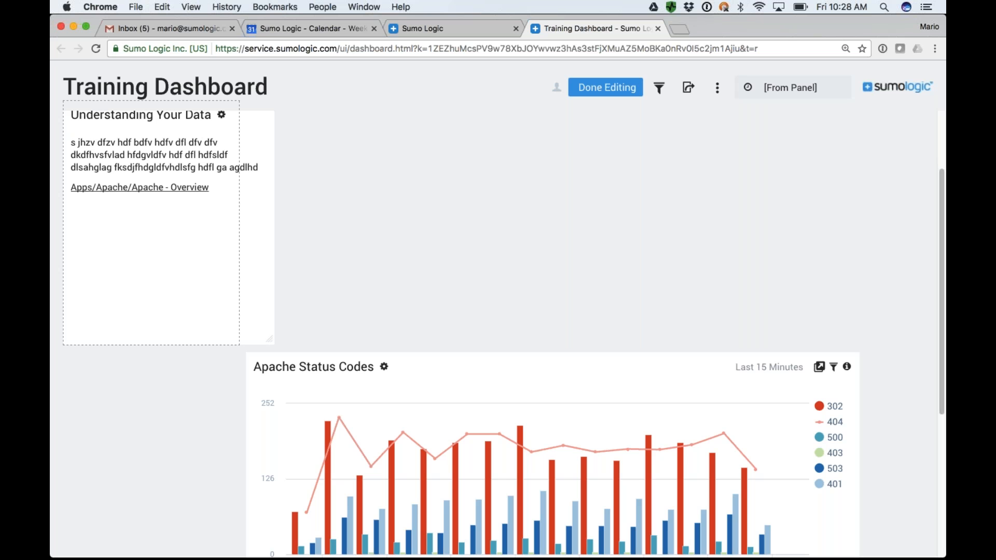
{"action": "left_click_drag", "start_coordinate": [236, 341], "coordinate": [237, 342]}
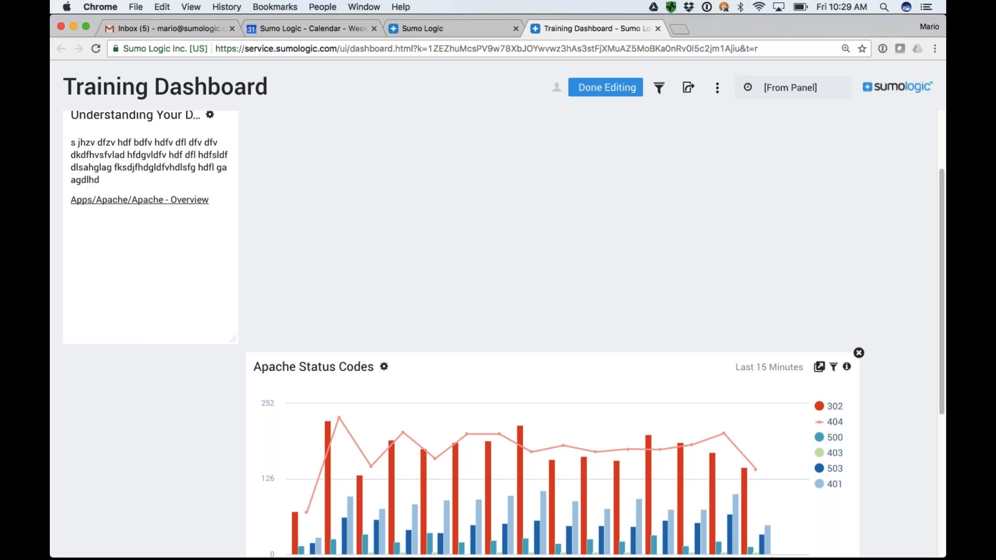
{"action": "left_click_drag", "start_coordinate": [365, 423], "coordinate": [367, 178]}
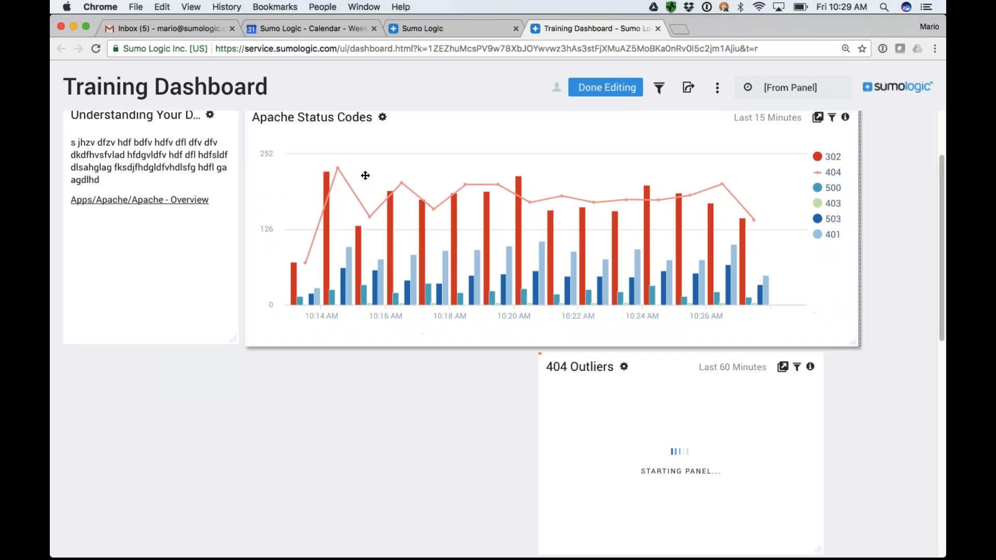
Move the Visitor Locations panel directly beneath Understanding Your Data and enlarge it in width and height.
{"action": "scroll", "coordinate": [456, 195], "scroll_direction": "down", "scroll_amount": 5}
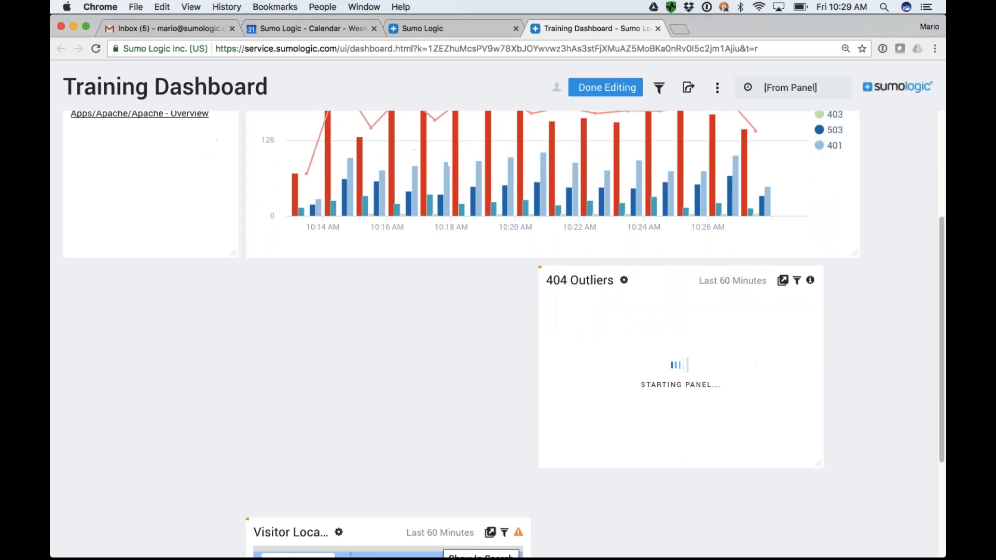
{"action": "left_click_drag", "start_coordinate": [405, 538], "coordinate": [233, 286]}
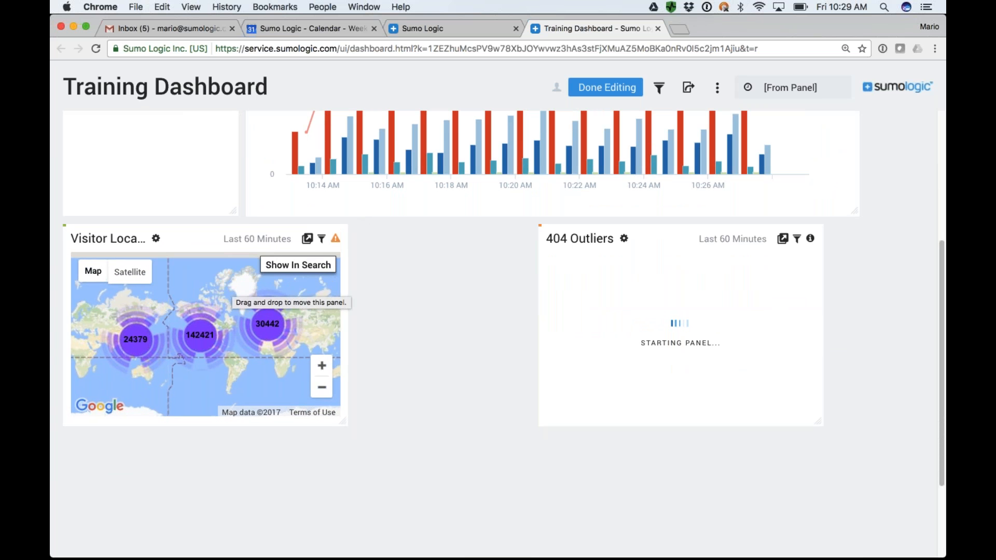
{"action": "left_click_drag", "start_coordinate": [342, 422], "coordinate": [524, 424]}
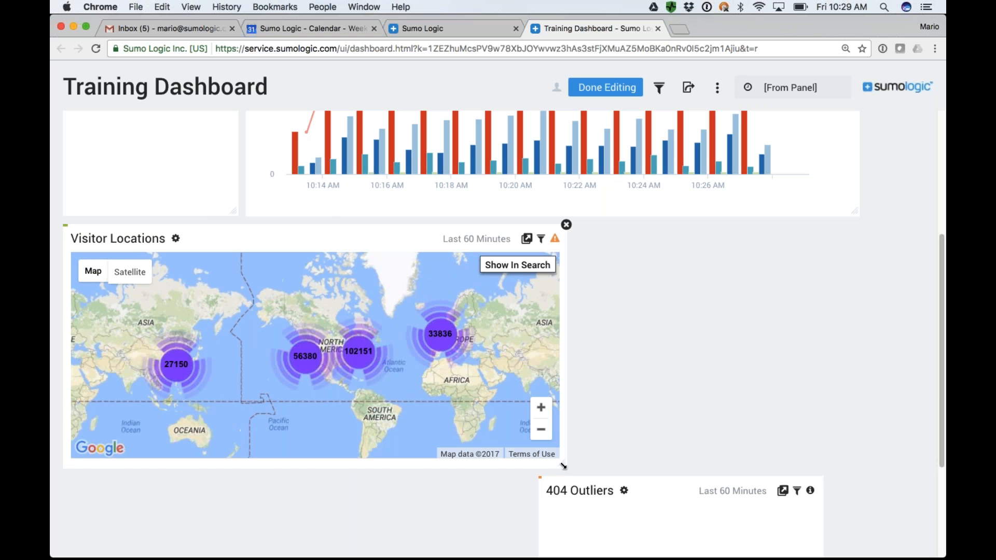
{"action": "left_click_drag", "start_coordinate": [563, 464], "coordinate": [563, 464]}
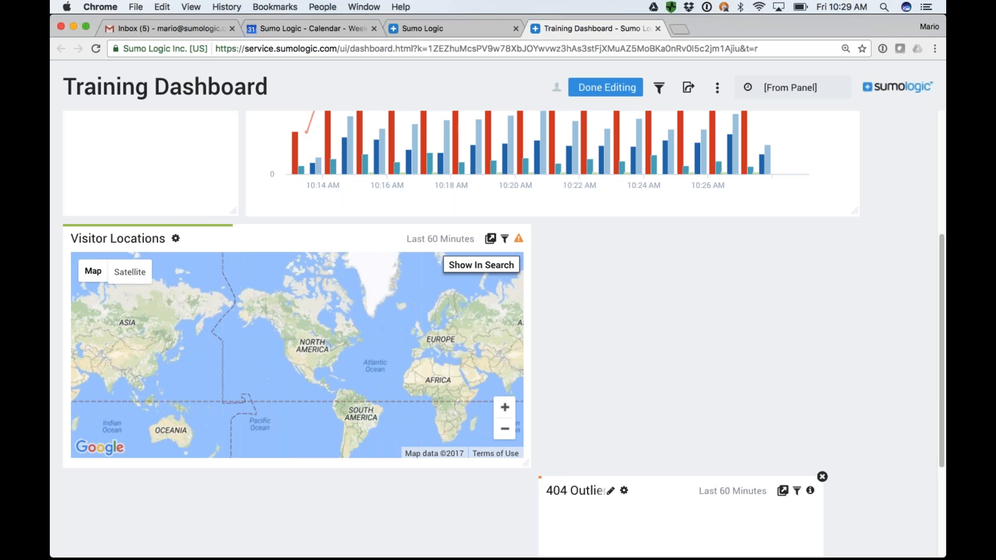
Move the 404 Outliers panel beside Visitor Locations and enlarge it to match the map's height and the dashboard's right edge.
{"action": "scroll", "coordinate": [716, 527], "scroll_direction": "down", "scroll_amount": 2}
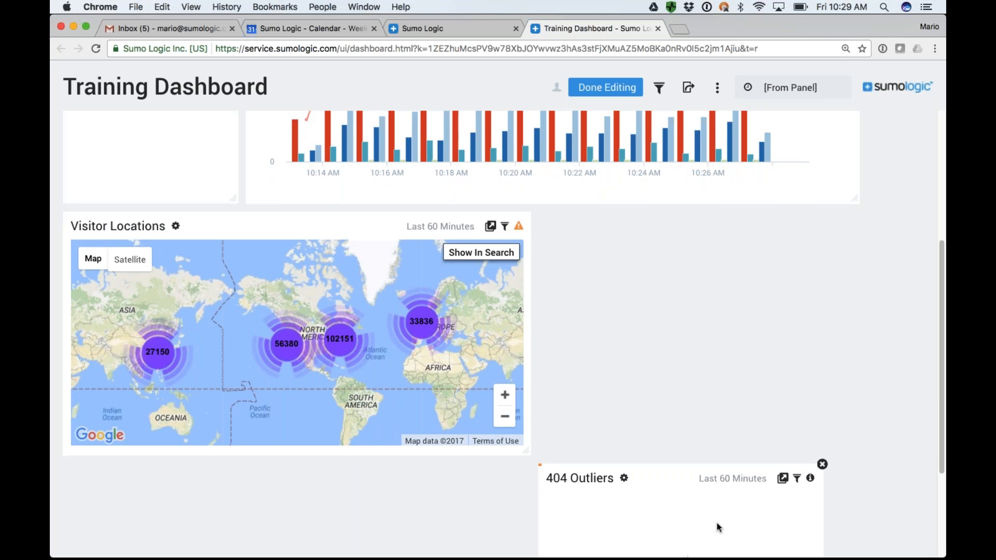
{"action": "left_click_drag", "start_coordinate": [701, 493], "coordinate": [715, 240]}
{"action": "left_click_drag", "start_coordinate": [795, 333], "coordinate": [782, 335]}
{"action": "left_click_drag", "start_coordinate": [817, 383], "coordinate": [854, 425]}
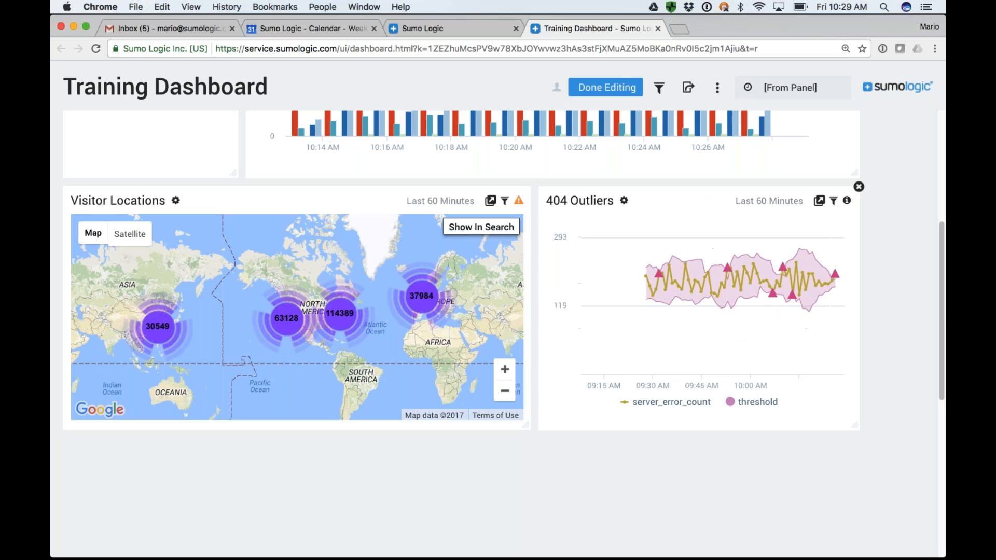
Switch Training Dashboard to the dark theme and review its panels in that theme.
{"action": "scroll", "coordinate": [653, 353], "scroll_direction": "up", "scroll_amount": 5}
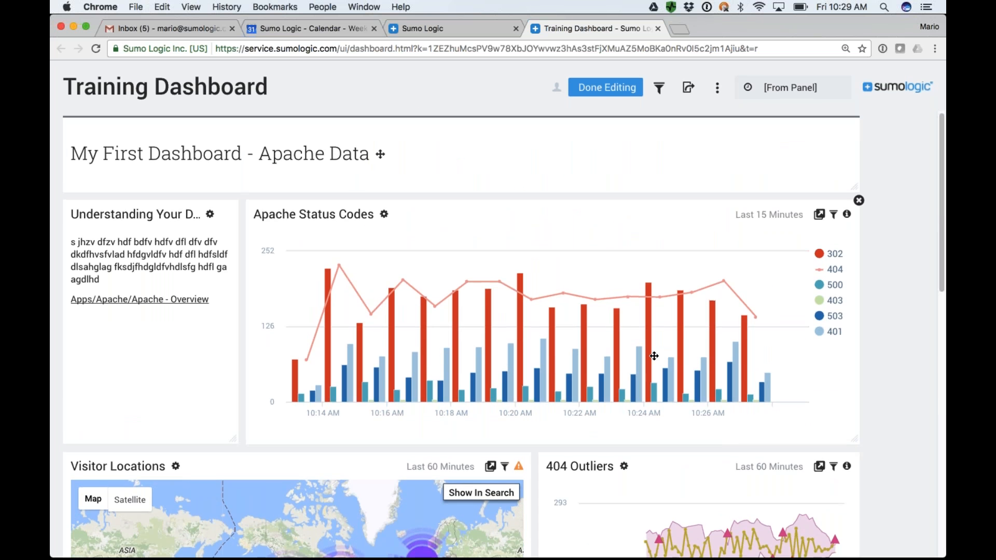
{"action": "scroll", "coordinate": [654, 356], "scroll_direction": "down", "scroll_amount": 5}
{"action": "scroll", "coordinate": [654, 356], "scroll_direction": "down", "scroll_amount": 4}
{"action": "scroll", "coordinate": [654, 356], "scroll_direction": "up", "scroll_amount": 9}
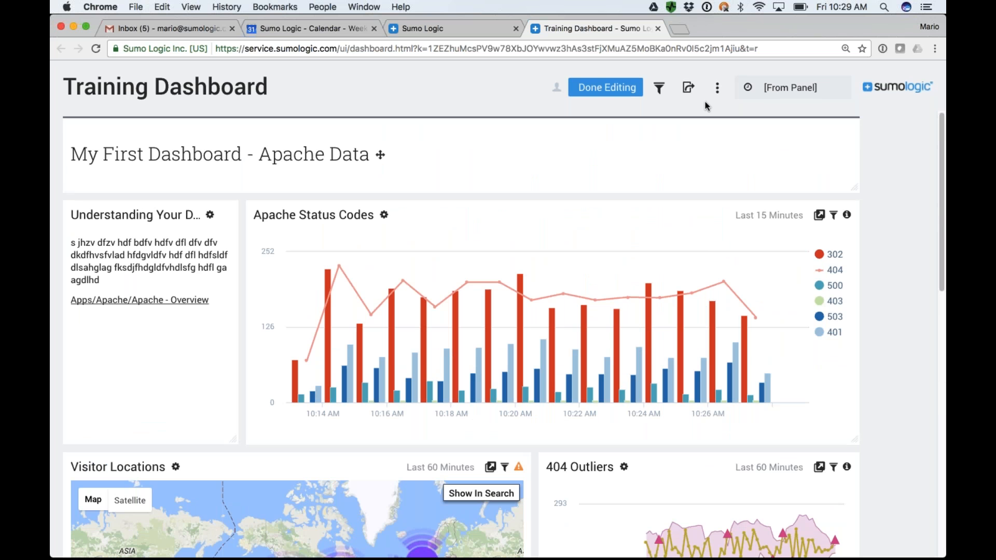
{"action": "left_click", "coordinate": [718, 88]}
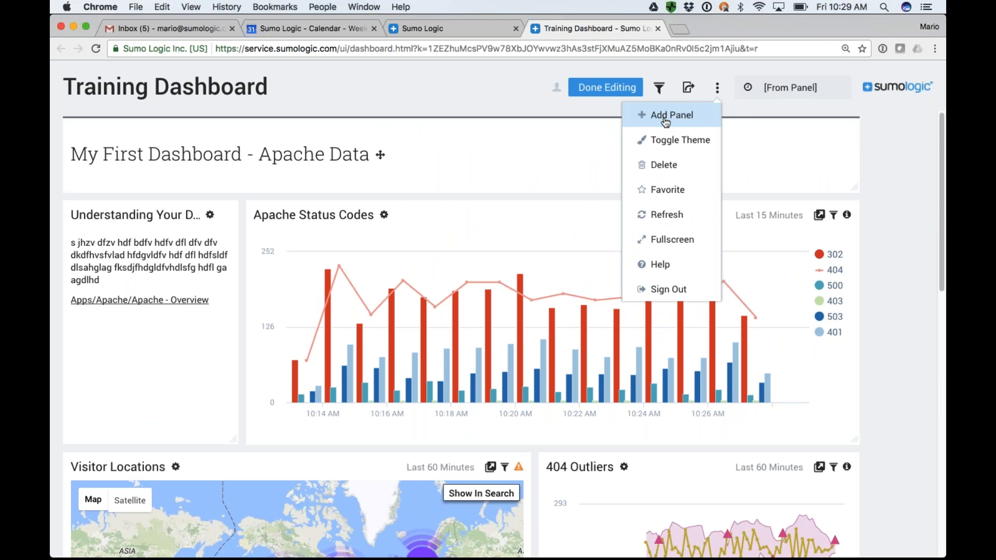
{"action": "left_click", "coordinate": [668, 141]}
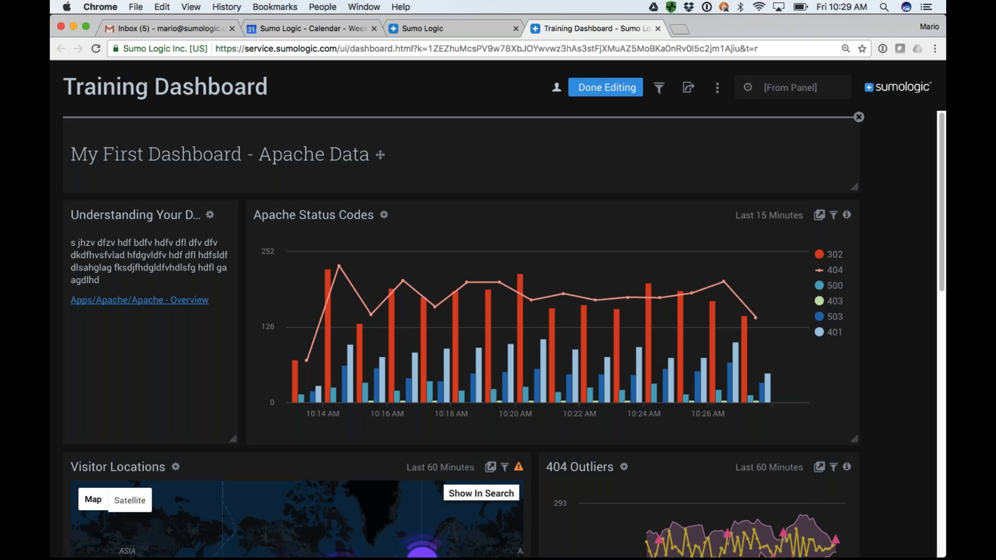
{"action": "scroll", "coordinate": [462, 326], "scroll_direction": "down", "scroll_amount": 5}
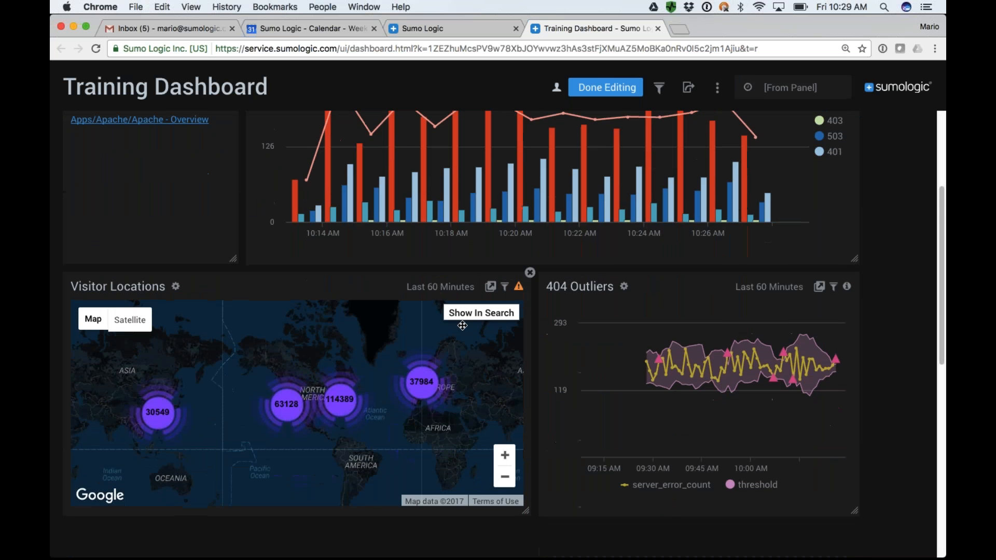
{"action": "scroll", "coordinate": [462, 326], "scroll_direction": "up", "scroll_amount": 3}
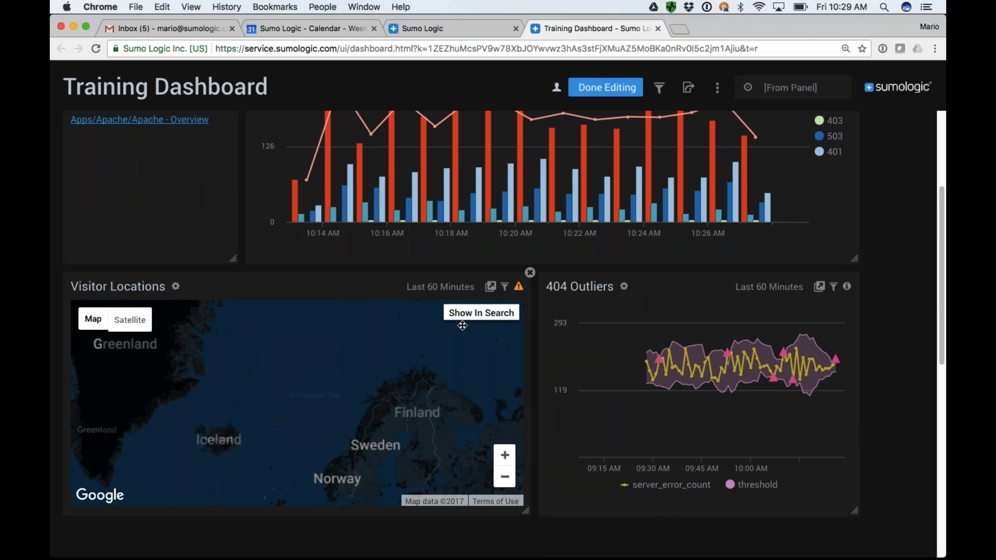
{"action": "scroll", "coordinate": [726, 364], "scroll_direction": "up", "scroll_amount": 5}
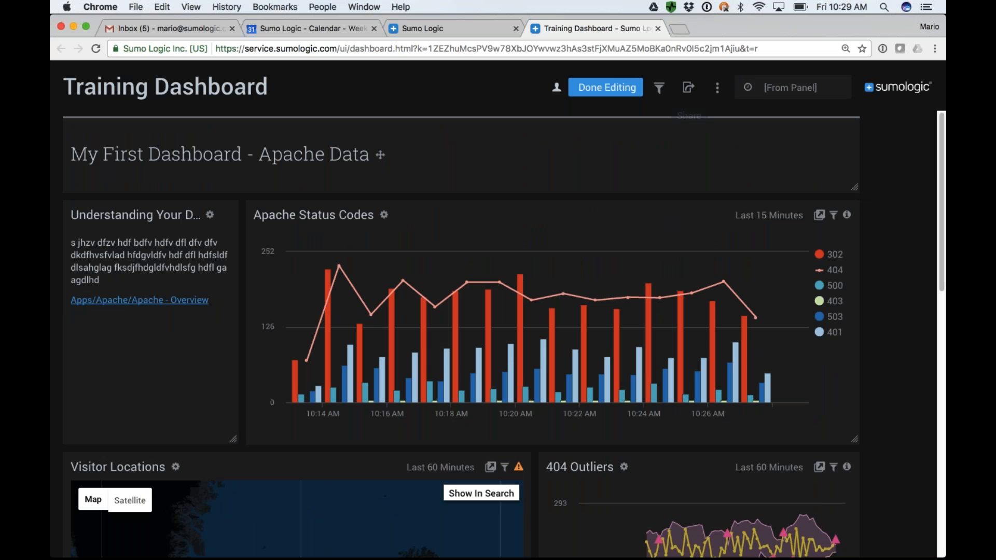
Return the dashboard to the light theme and refresh its panels.
{"action": "left_click", "coordinate": [718, 88]}
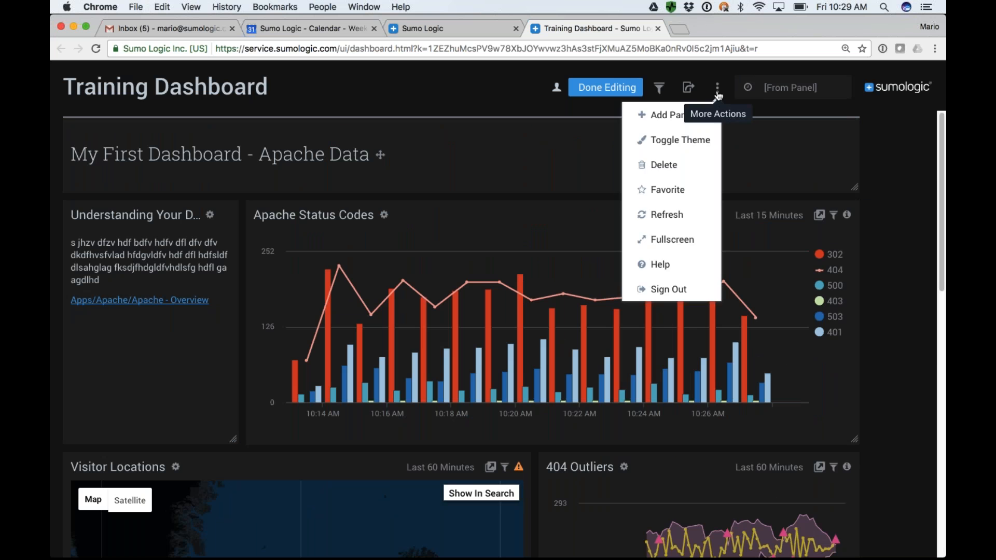
{"action": "left_click", "coordinate": [682, 144]}
{"action": "left_click", "coordinate": [718, 94]}
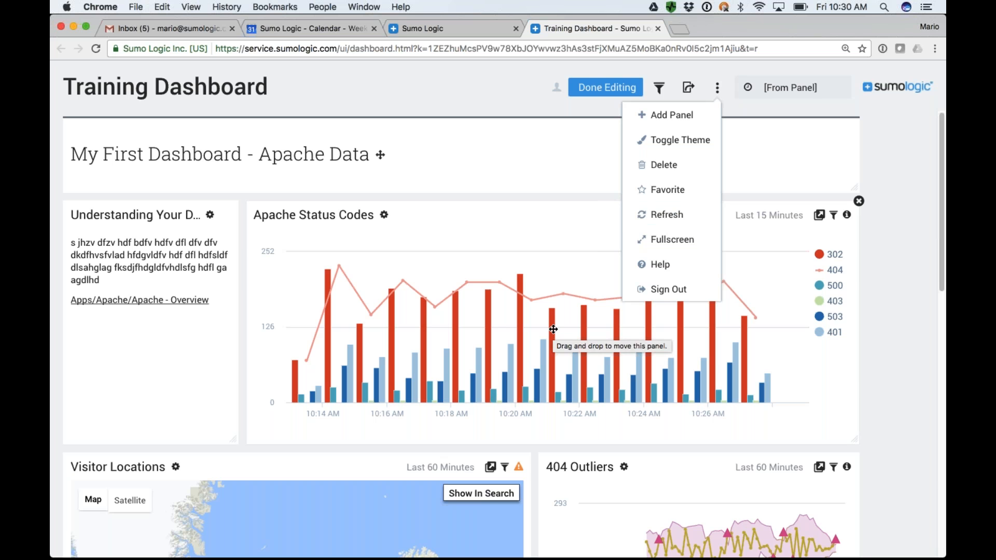
{"action": "left_click", "coordinate": [667, 216]}
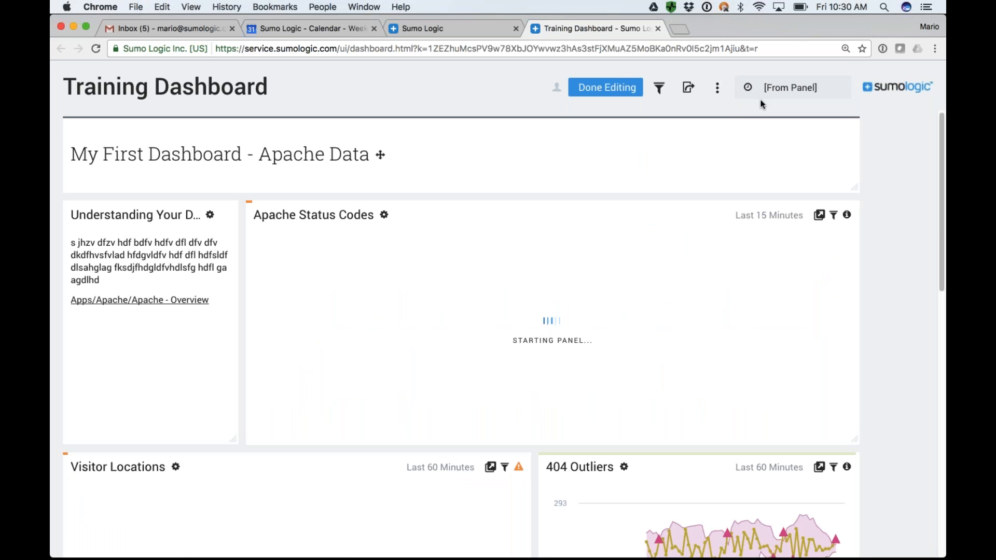
Examine the available time ranges for the whole dashboard and for the Apache Status Codes panel.
{"action": "left_click", "coordinate": [781, 96]}
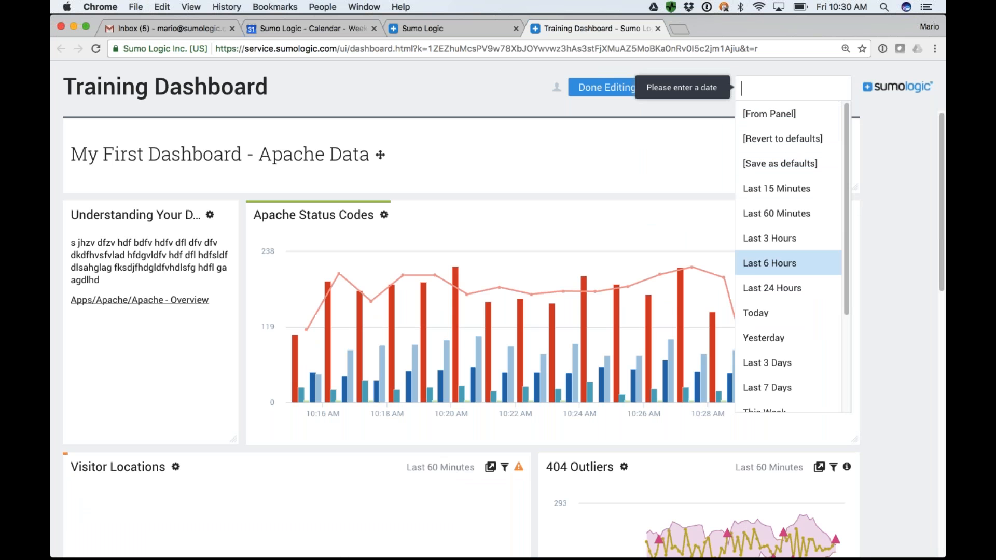
{"action": "left_click", "coordinate": [877, 278]}
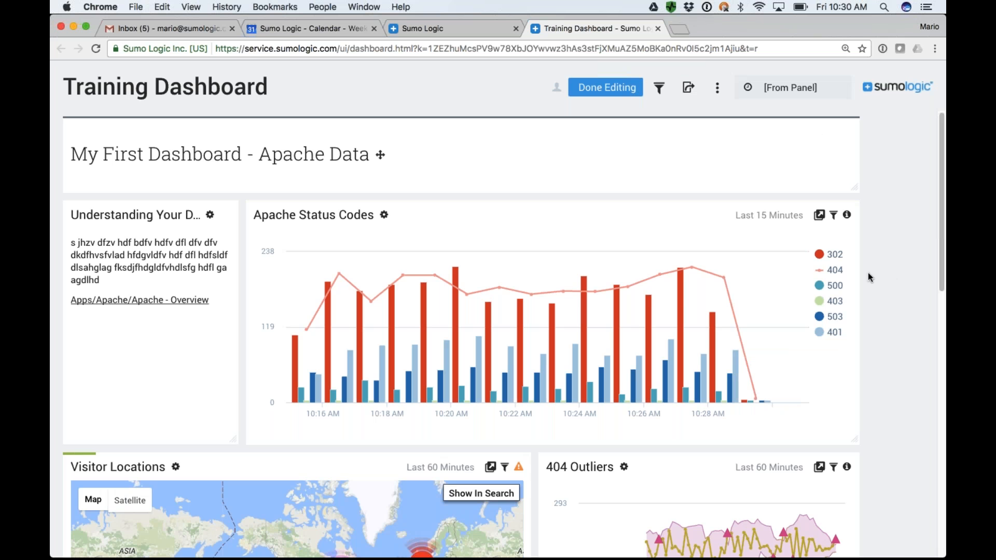
{"action": "left_click", "coordinate": [778, 223]}
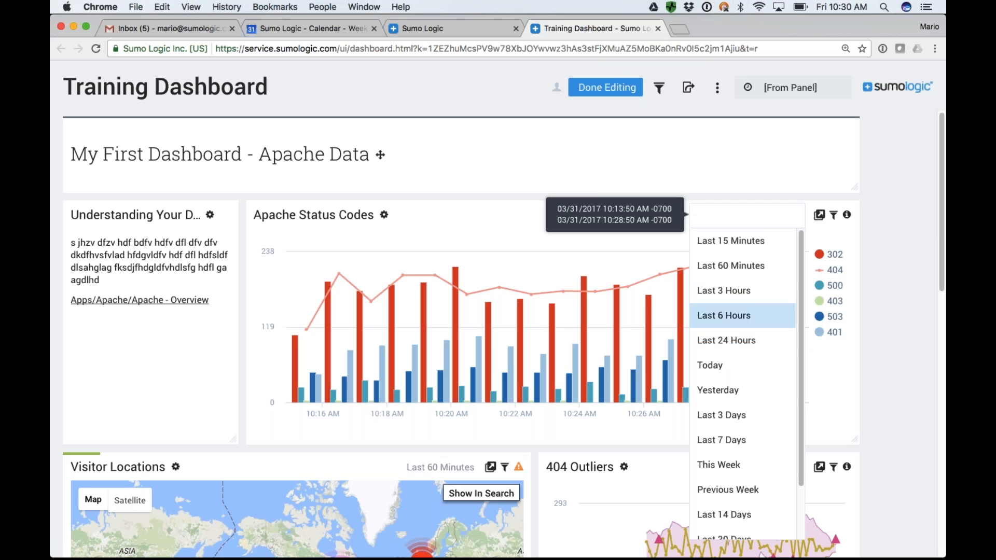
{"action": "left_click", "coordinate": [898, 230]}
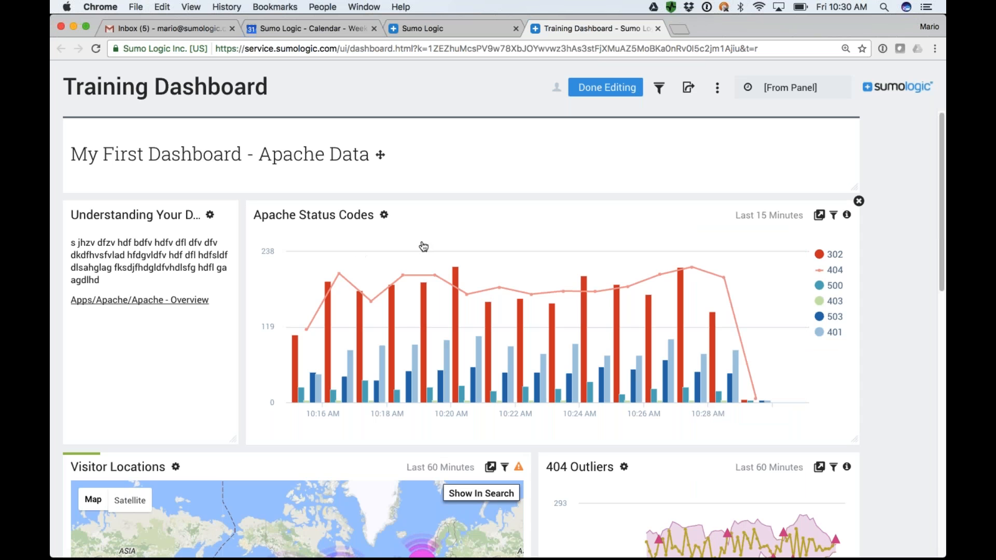
Finish editing Training Dashboard, switch it to Live Mode and look over the panels.
{"action": "left_click", "coordinate": [610, 90]}
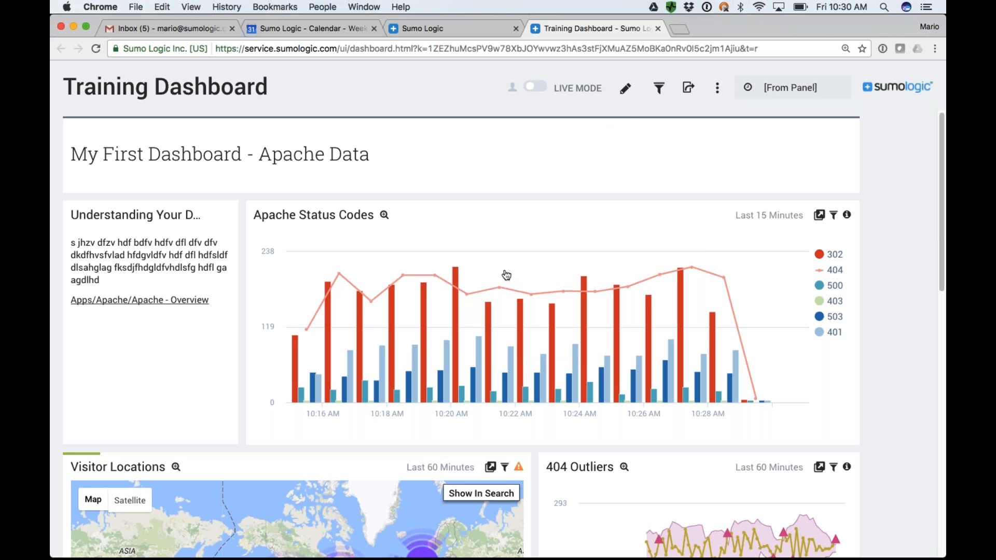
{"action": "left_click", "coordinate": [536, 89]}
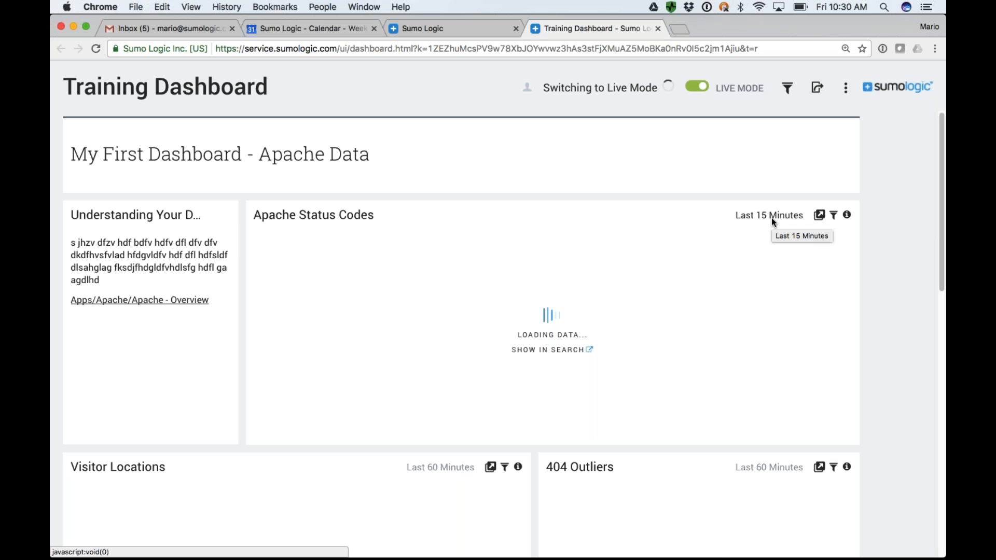
{"action": "scroll", "coordinate": [771, 217], "scroll_direction": "down", "scroll_amount": 3}
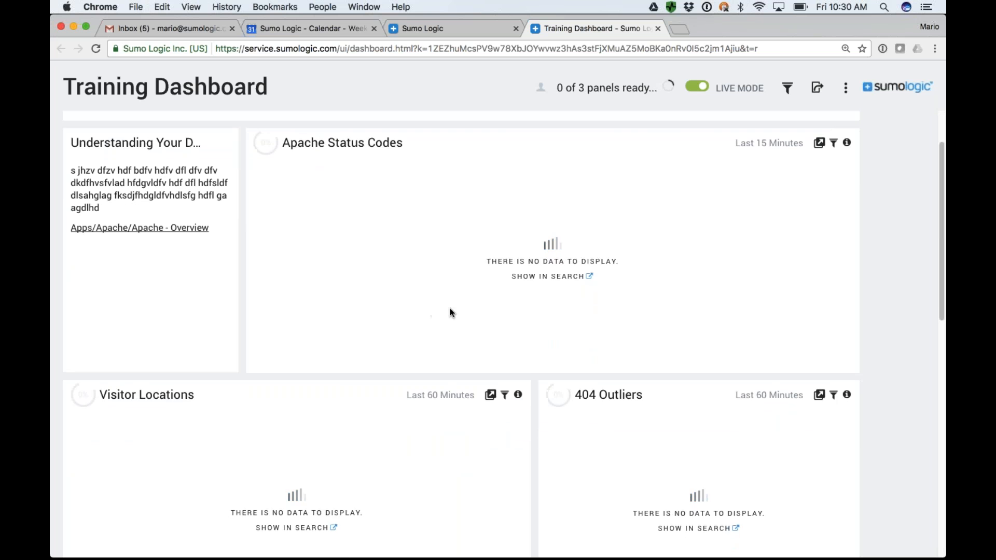
{"action": "scroll", "coordinate": [450, 308], "scroll_direction": "up", "scroll_amount": 3}
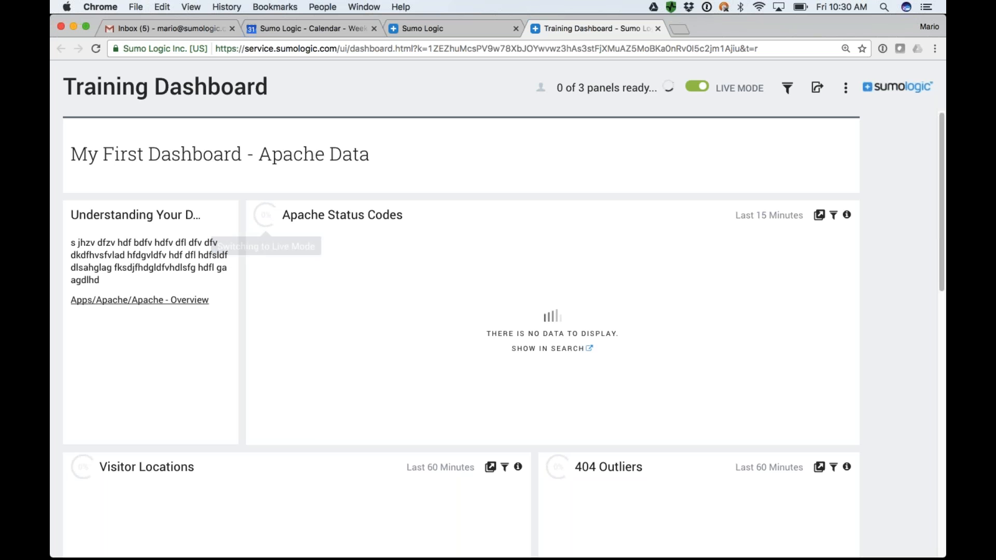
Turn Live Mode off and put the dashboard back into editing.
{"action": "left_click", "coordinate": [694, 88]}
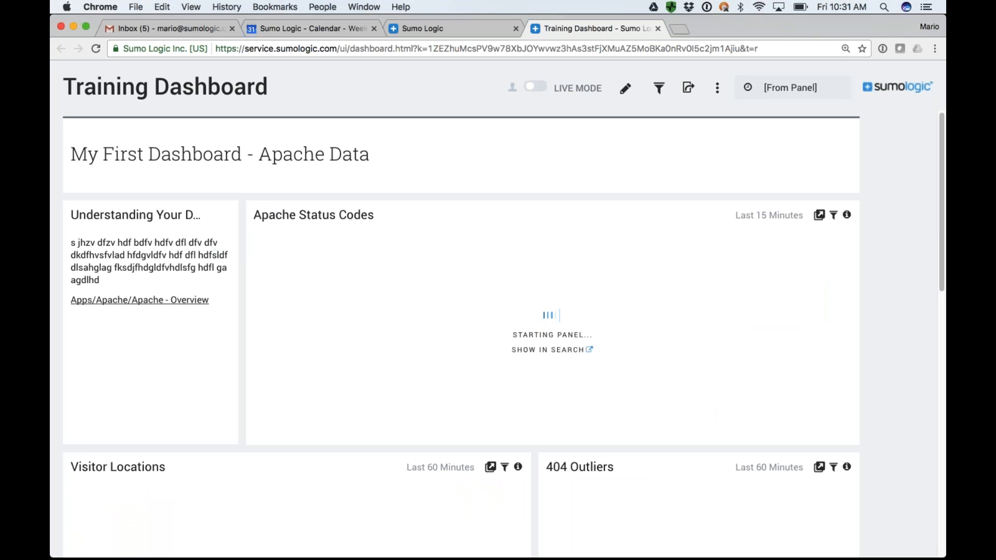
{"action": "left_click", "coordinate": [717, 92]}
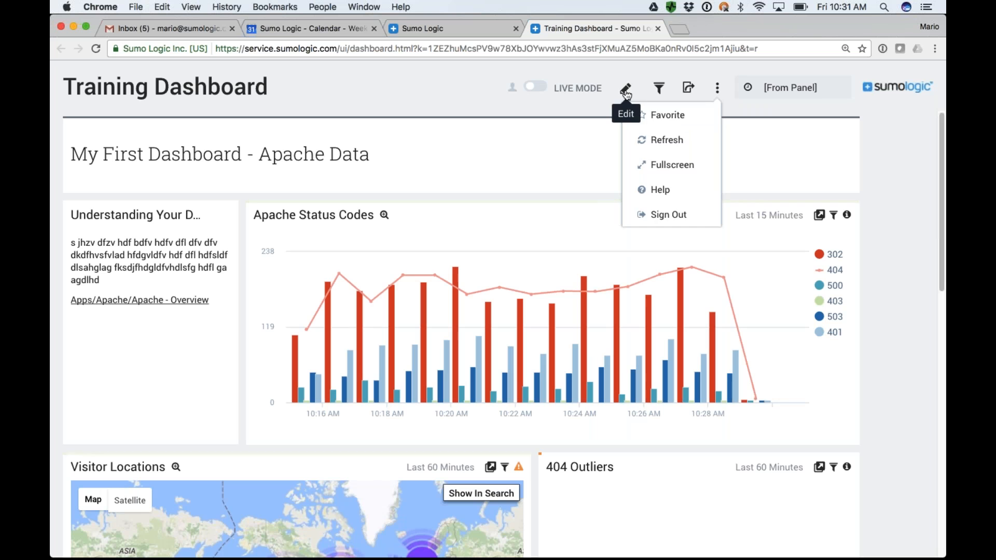
{"action": "left_click", "coordinate": [625, 92]}
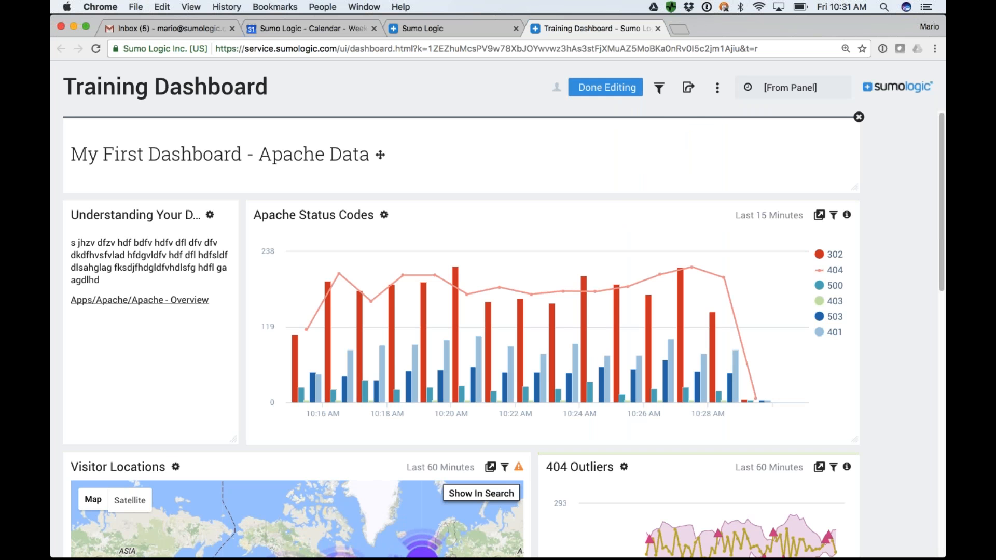
Preview sharing the dashboard with The whitelist, highlight the Service Whitelist Settings path, and dismiss the sharing options without saving.
{"action": "left_click", "coordinate": [688, 88]}
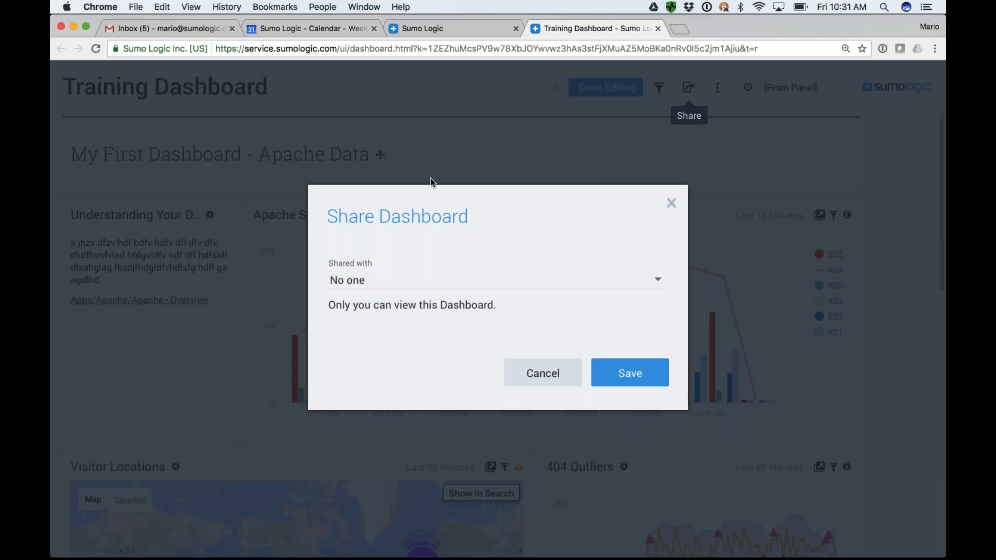
{"action": "left_click", "coordinate": [369, 281]}
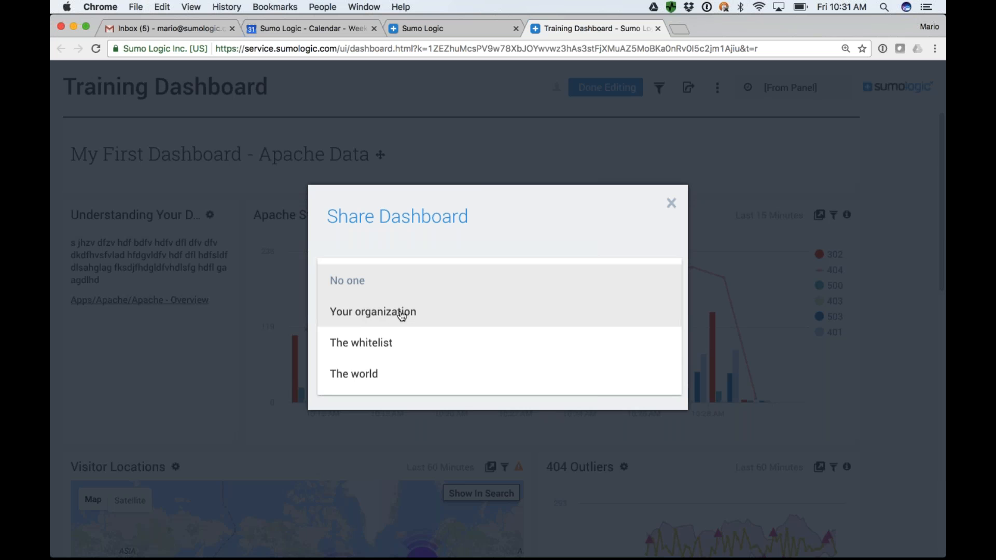
{"action": "left_click", "coordinate": [387, 343]}
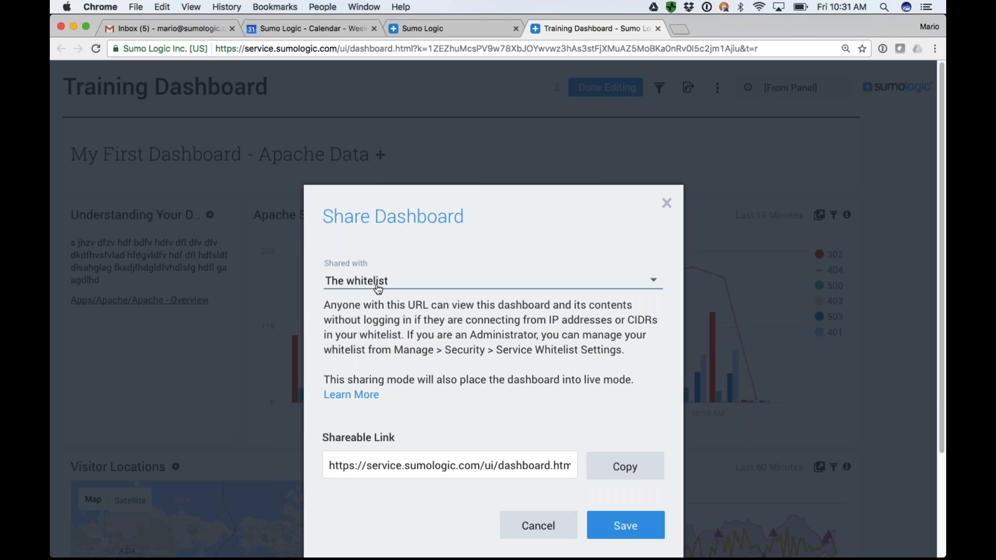
{"action": "left_click_drag", "start_coordinate": [394, 350], "coordinate": [625, 353]}
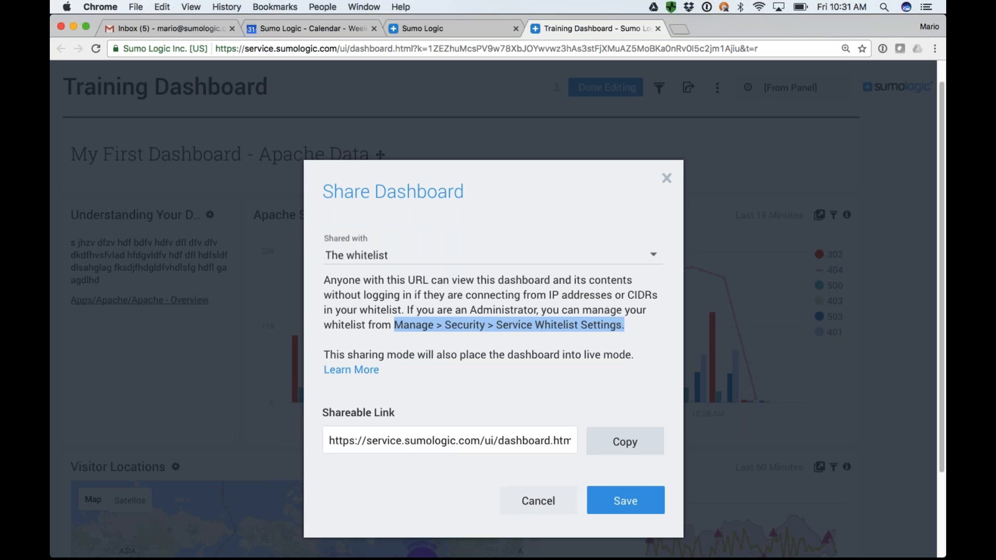
{"action": "left_click", "coordinate": [536, 502]}
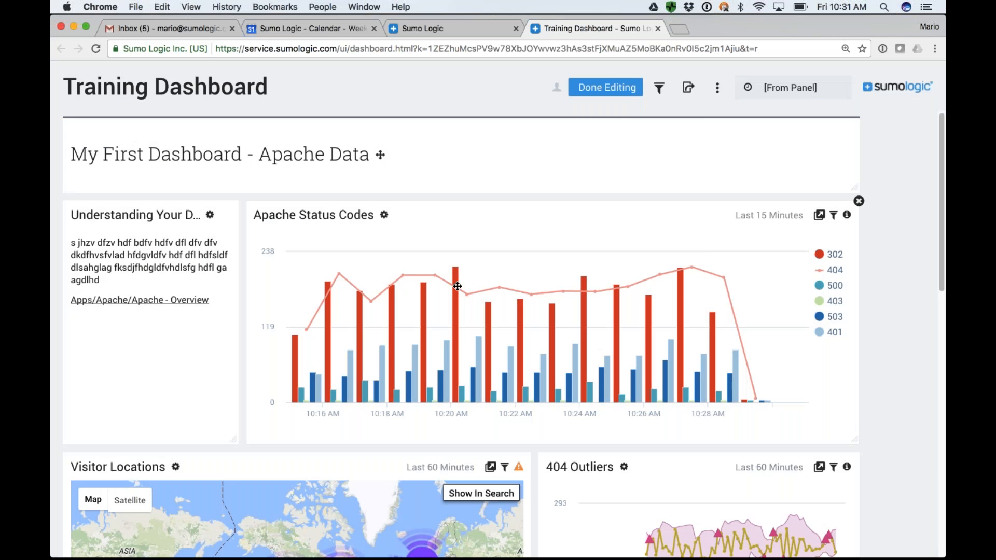
Try sharing the dashboard with The world.
{"action": "left_click", "coordinate": [690, 89]}
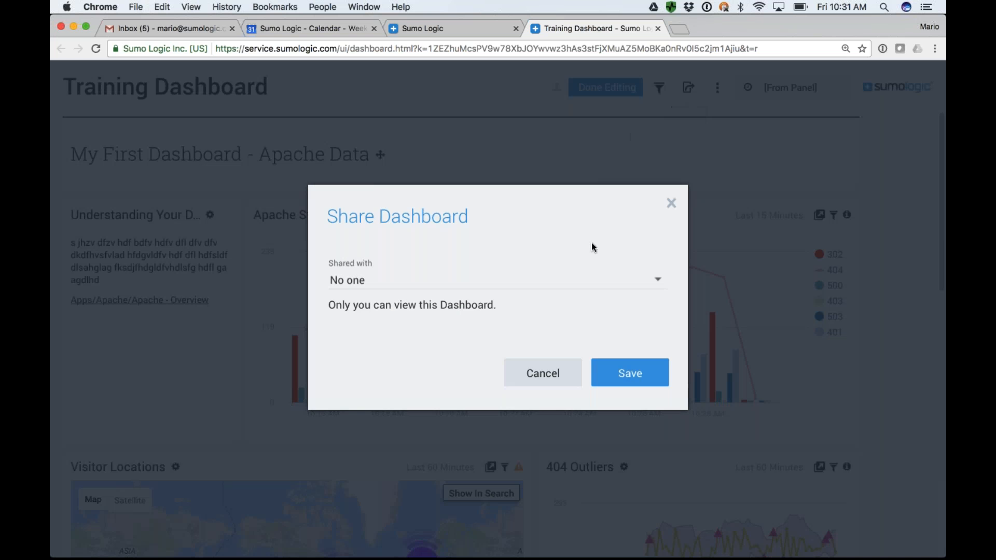
{"action": "left_click", "coordinate": [654, 281]}
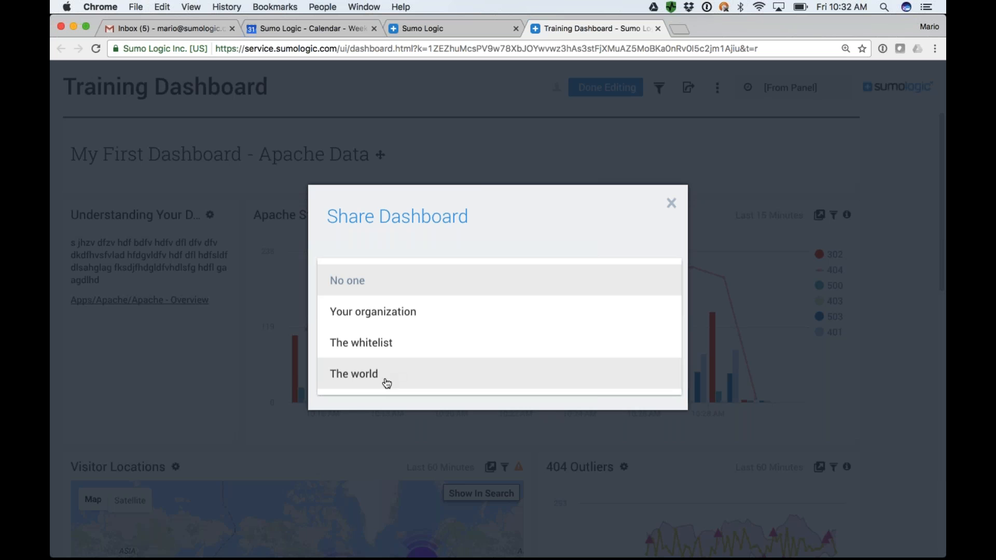
{"action": "left_click", "coordinate": [403, 383]}
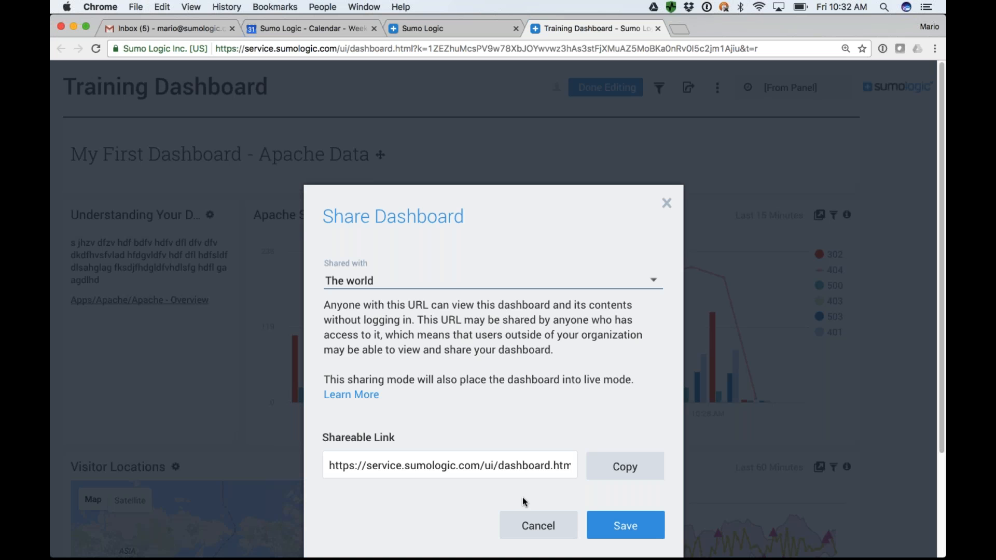
{"action": "left_click", "coordinate": [631, 529]}
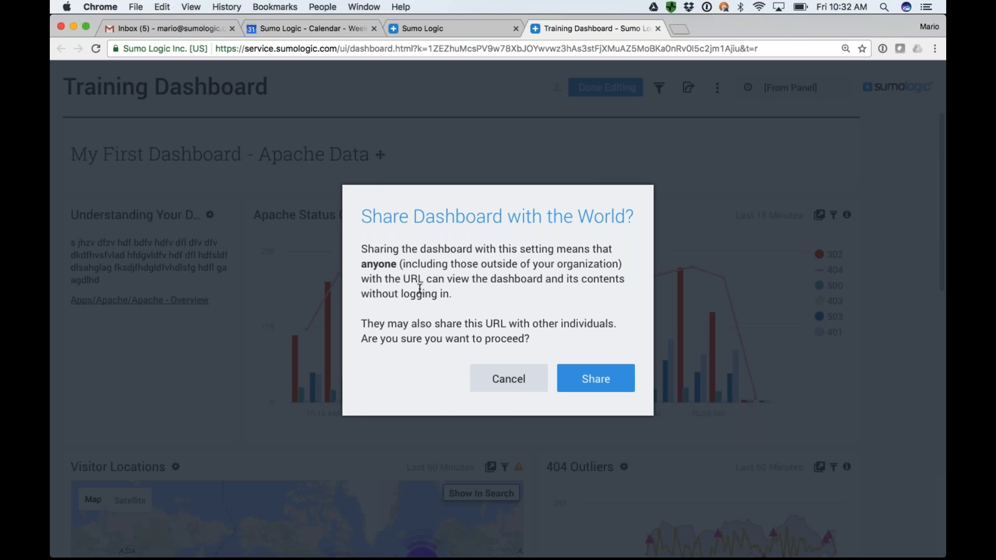
{"action": "left_click", "coordinate": [575, 363]}
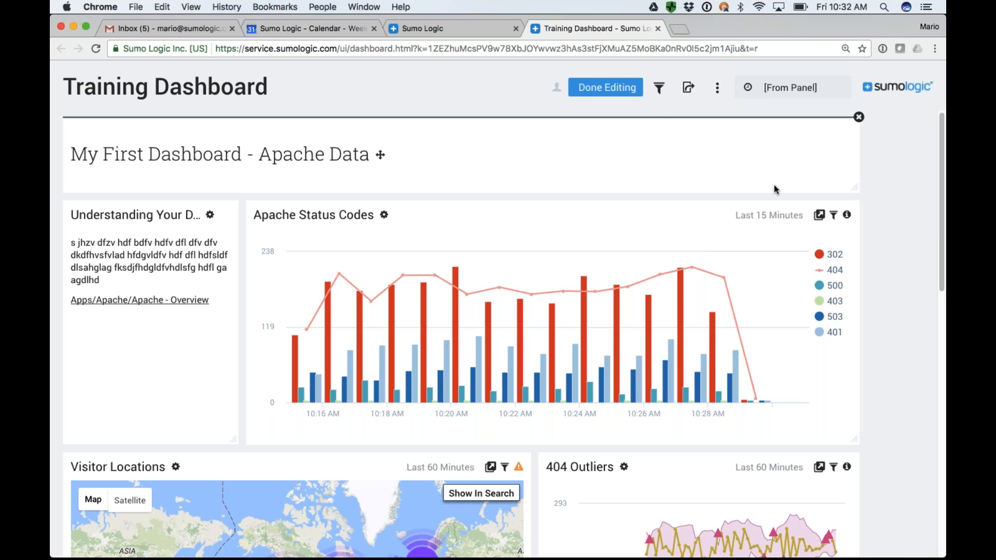
Add a status_code filter that applies to all panels of the dashboard.
{"action": "left_click", "coordinate": [660, 91]}
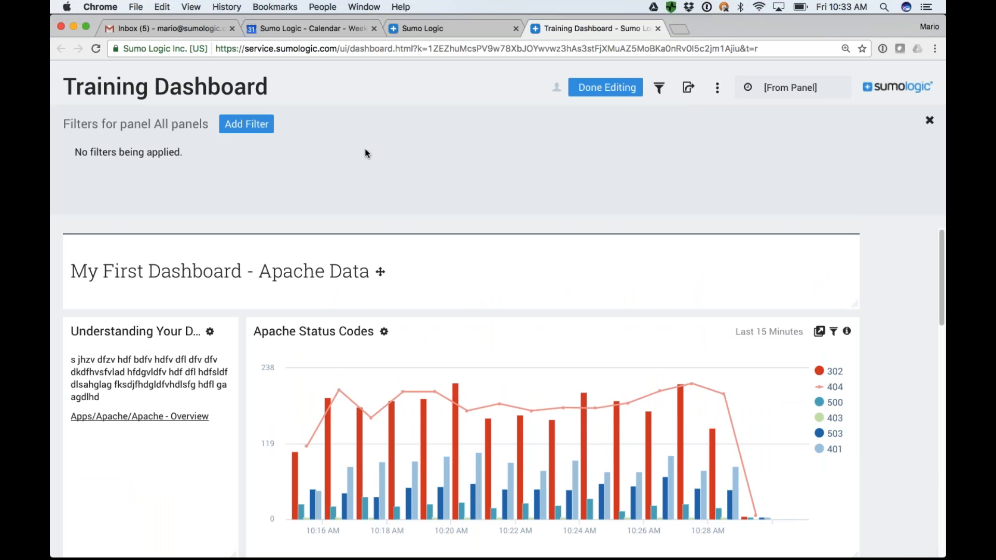
{"action": "left_click", "coordinate": [258, 124]}
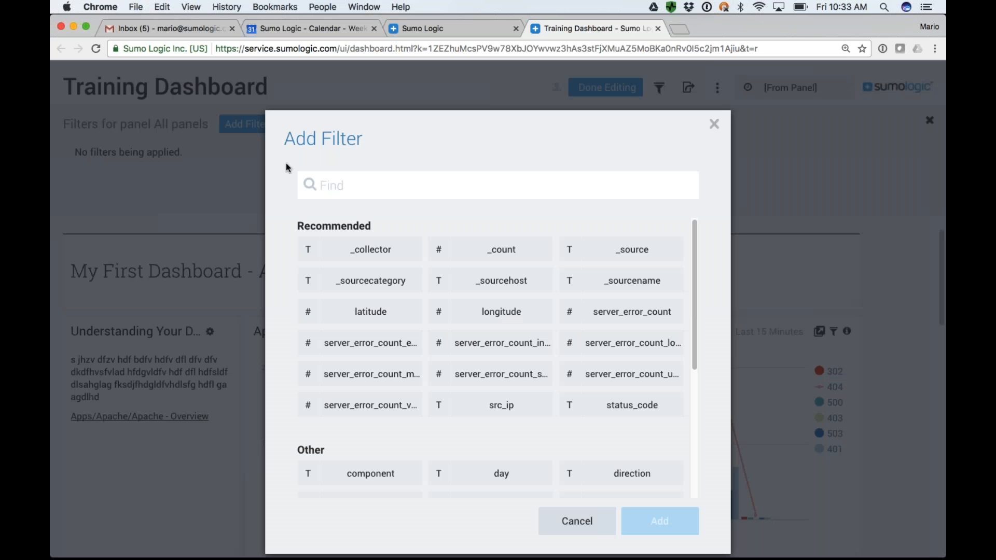
{"action": "left_click", "coordinate": [632, 405]}
{"action": "left_click", "coordinate": [664, 527]}
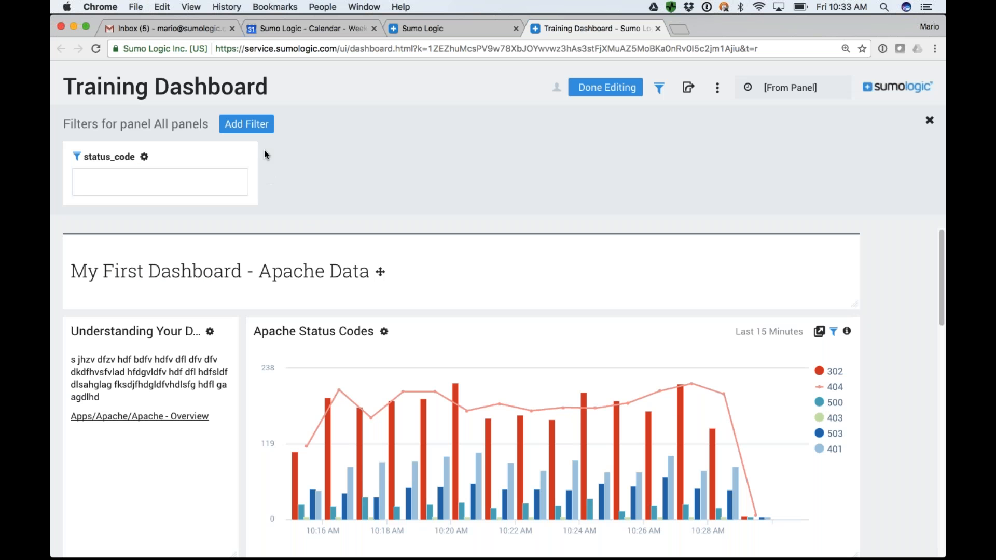
Add a src_ip filter that applies to all panels of the dashboard.
{"action": "left_click", "coordinate": [246, 124]}
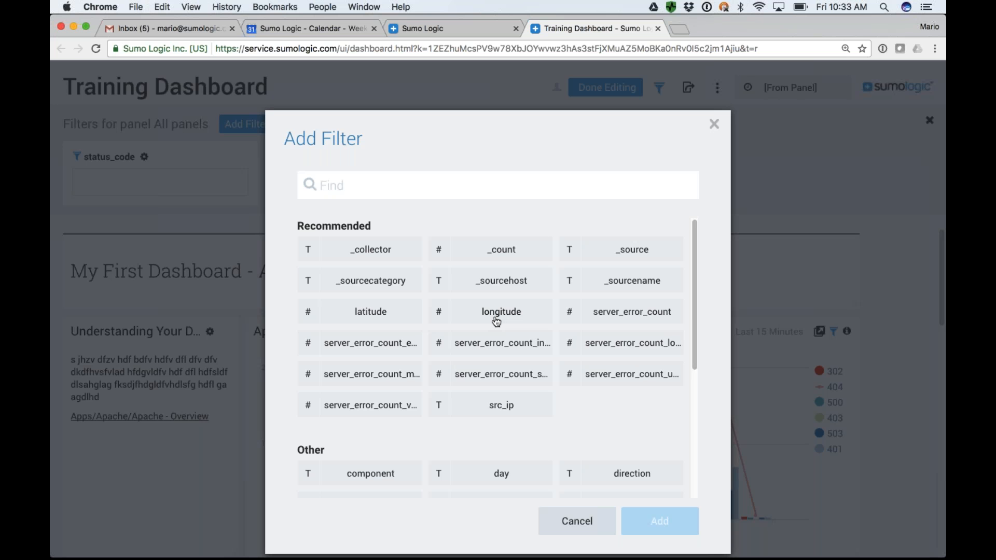
{"action": "scroll", "coordinate": [497, 321], "scroll_direction": "down", "scroll_amount": 5}
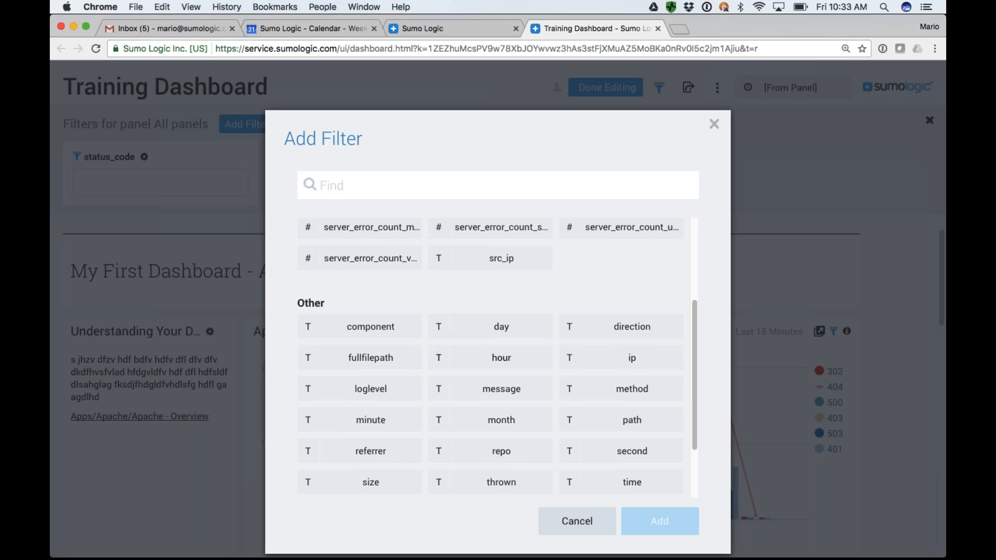
{"action": "scroll", "coordinate": [500, 366], "scroll_direction": "down", "scroll_amount": 3}
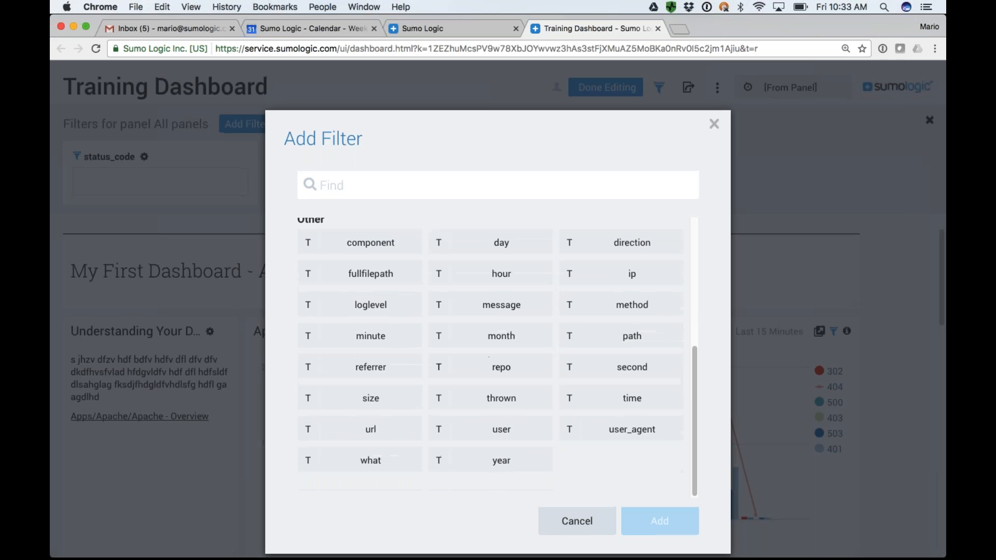
{"action": "scroll", "coordinate": [496, 357], "scroll_direction": "up", "scroll_amount": 4}
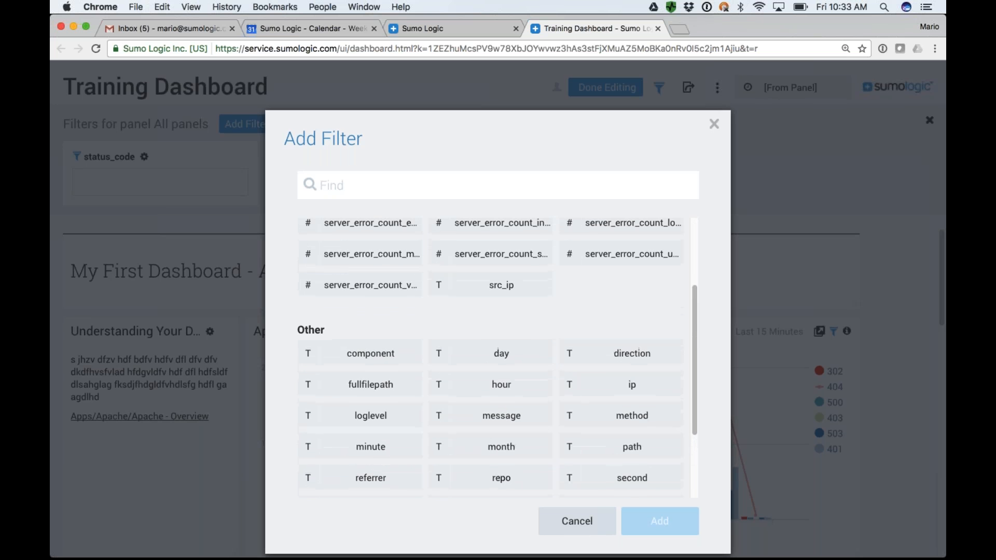
{"action": "scroll", "coordinate": [554, 394], "scroll_direction": "up", "scroll_amount": 1}
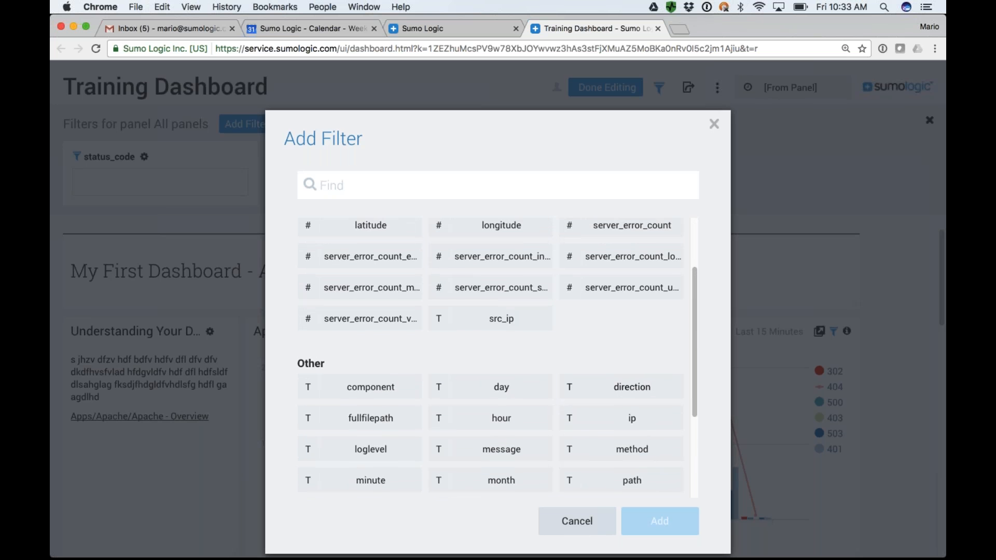
{"action": "left_click", "coordinate": [498, 320]}
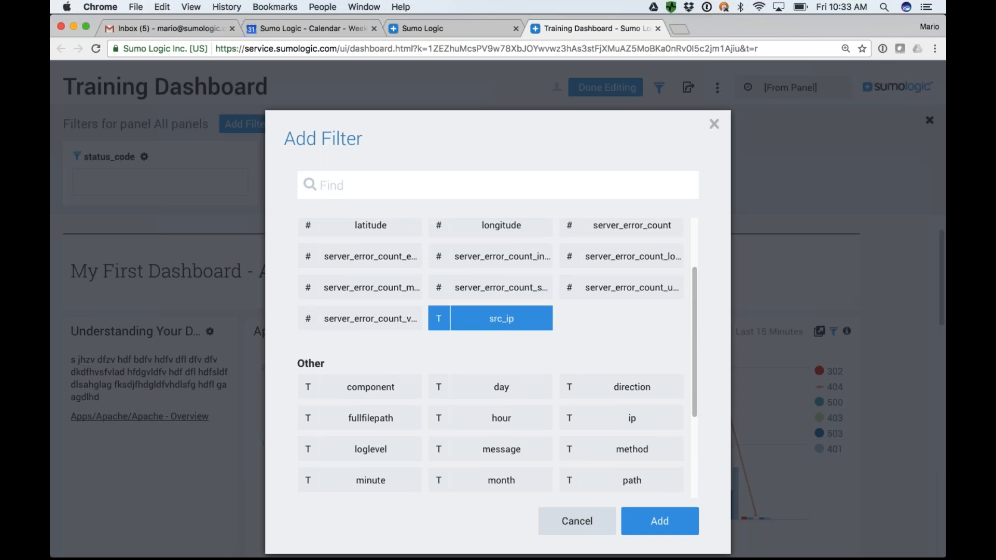
{"action": "left_click", "coordinate": [660, 520]}
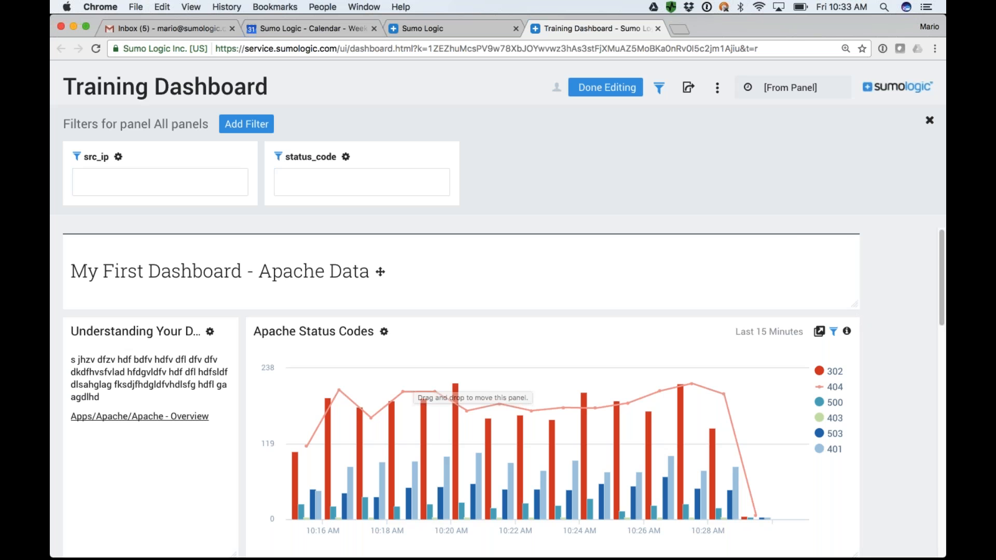
Try filtering all panels by the src_ip value 10.10.10.10, check the panels, and clear the value again.
{"action": "scroll", "coordinate": [414, 381], "scroll_direction": "down", "scroll_amount": 1}
{"action": "scroll", "coordinate": [414, 381], "scroll_direction": "down", "scroll_amount": 8}
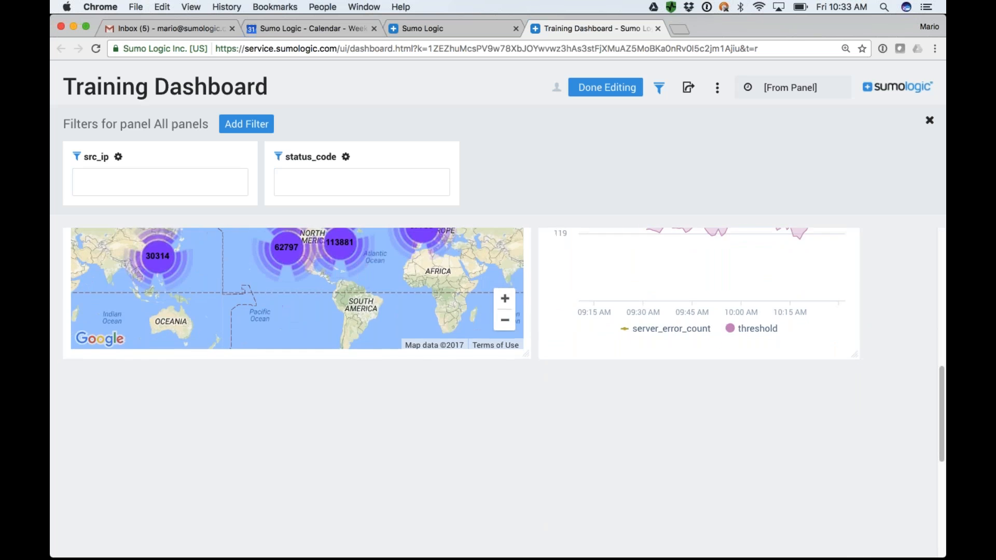
{"action": "scroll", "coordinate": [413, 382], "scroll_direction": "up", "scroll_amount": 9}
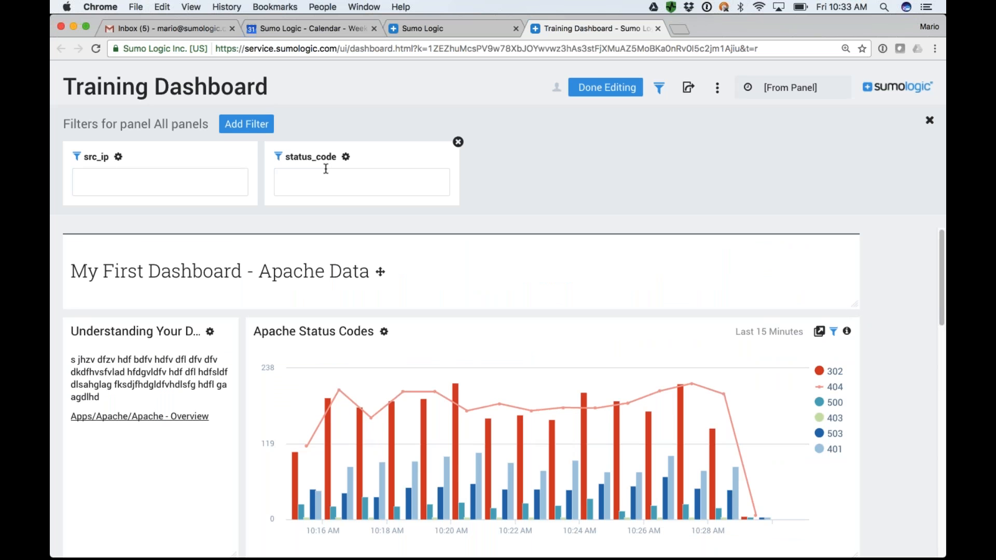
{"action": "left_click", "coordinate": [161, 178]}
{"action": "type", "text": "10.10.1"}
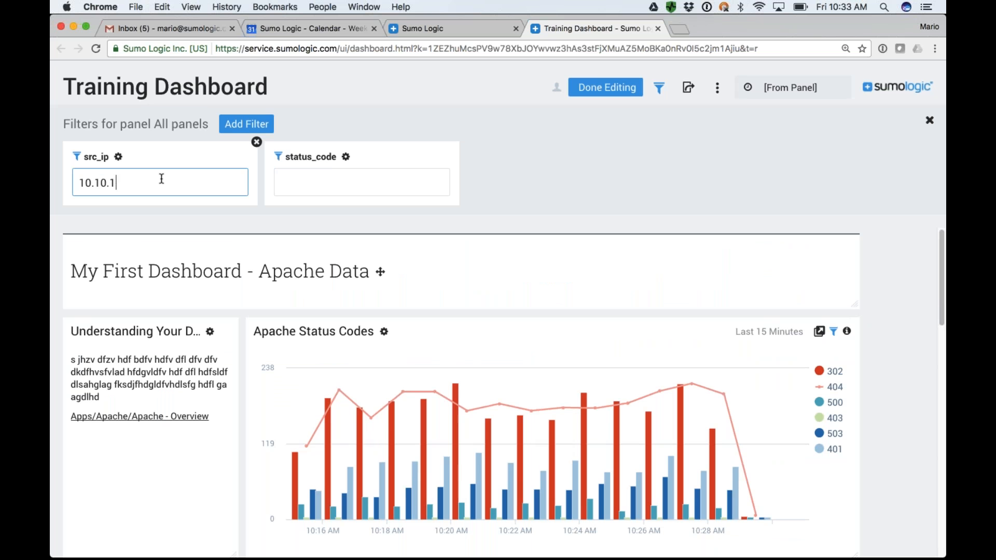
{"action": "type", "text": "0.10"}
{"action": "key", "text": "Return"}
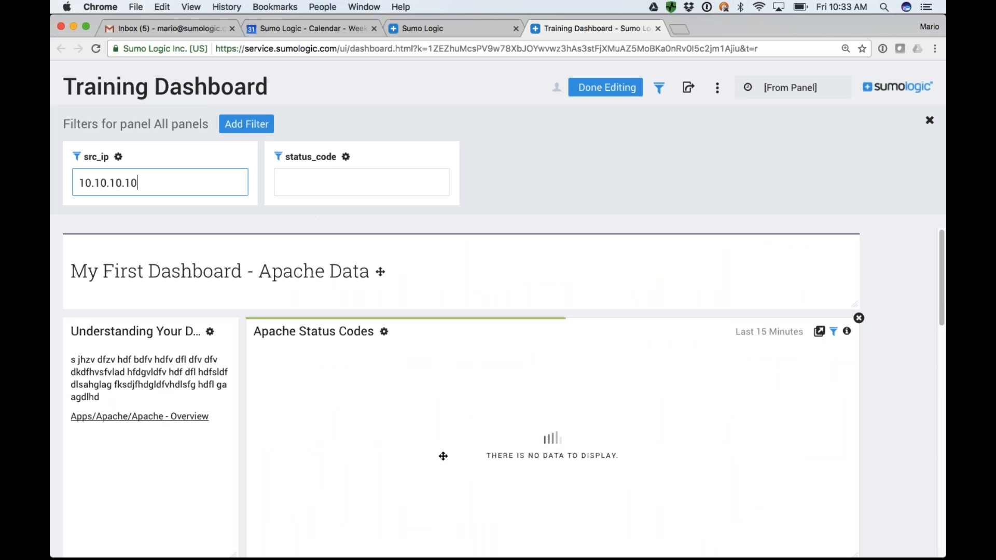
{"action": "scroll", "coordinate": [434, 469], "scroll_direction": "down", "scroll_amount": 5}
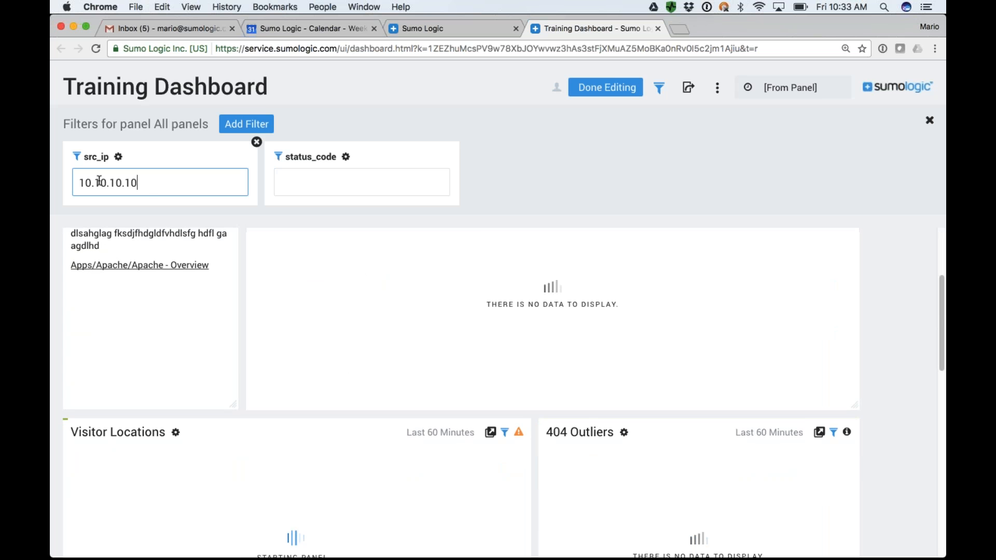
{"action": "left_click_drag", "start_coordinate": [146, 184], "coordinate": [65, 185]}
{"action": "key", "text": "BackSpace"}
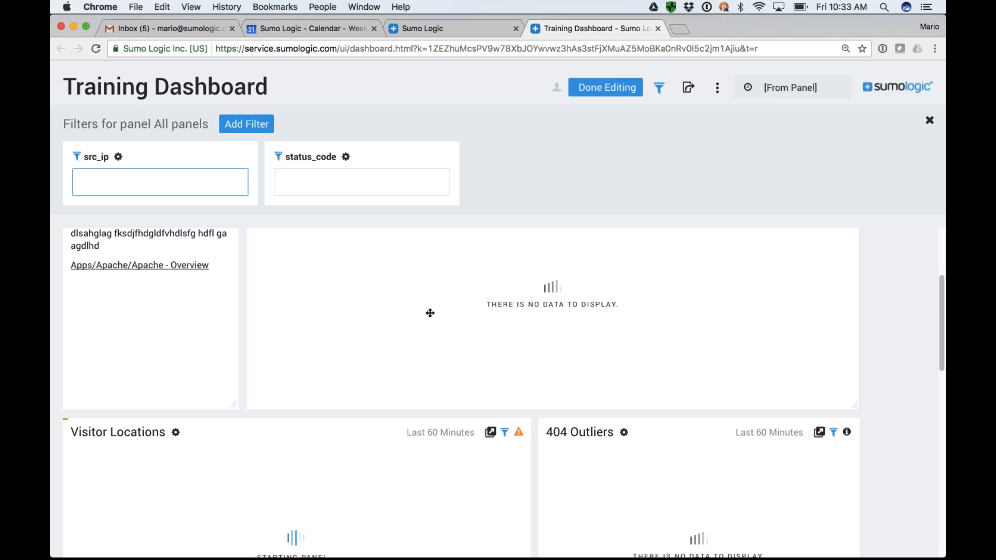
Label the src_ip filter "Enter the IP Address in Question:" and give it the default value 127.0.1.0.
{"action": "left_click", "coordinate": [118, 156]}
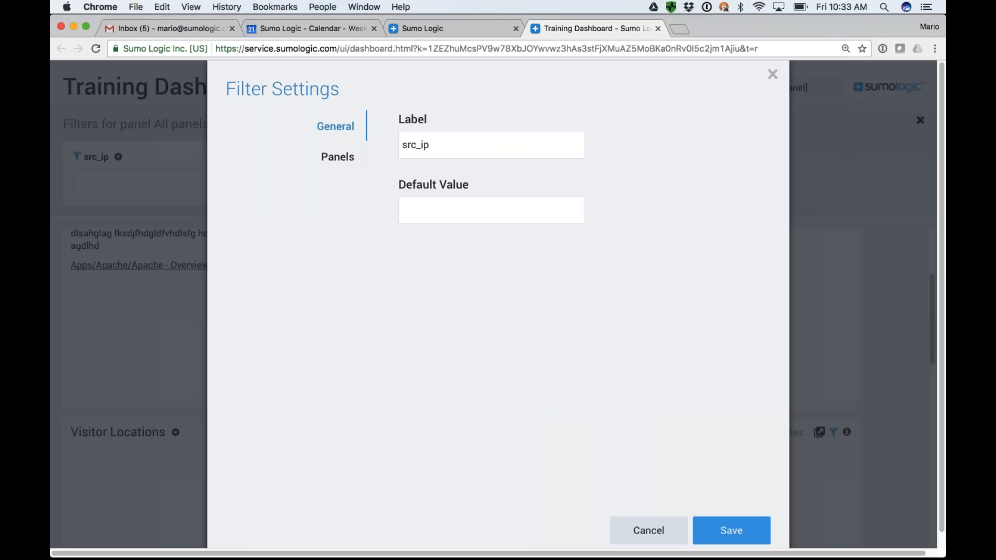
{"action": "double_click", "coordinate": [418, 145]}
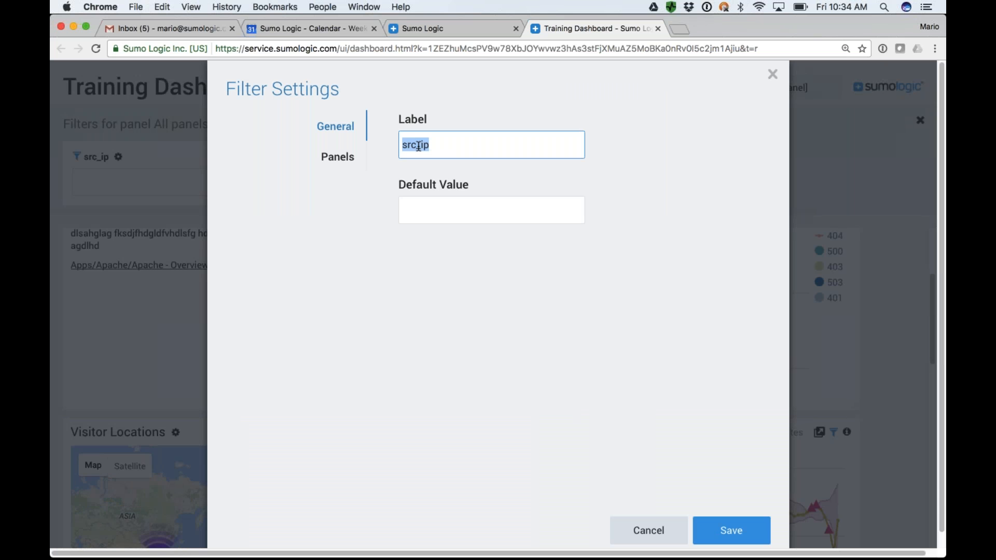
{"action": "type", "text": "Enter the l"}
{"action": "type", "text": "P Add"}
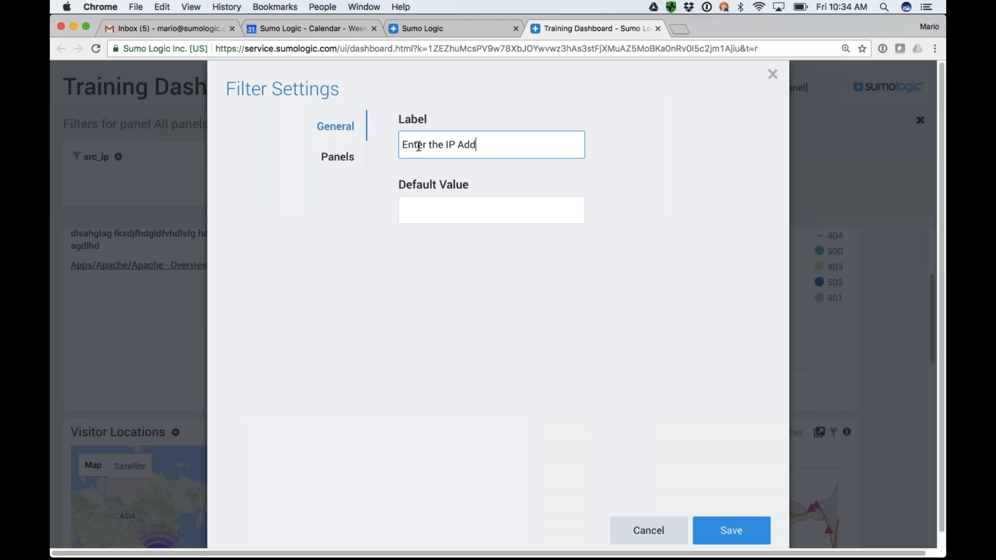
{"action": "type", "text": "ress in Question:"}
{"action": "left_click", "coordinate": [440, 208]}
{"action": "type", "text": "127.0.1.0"}
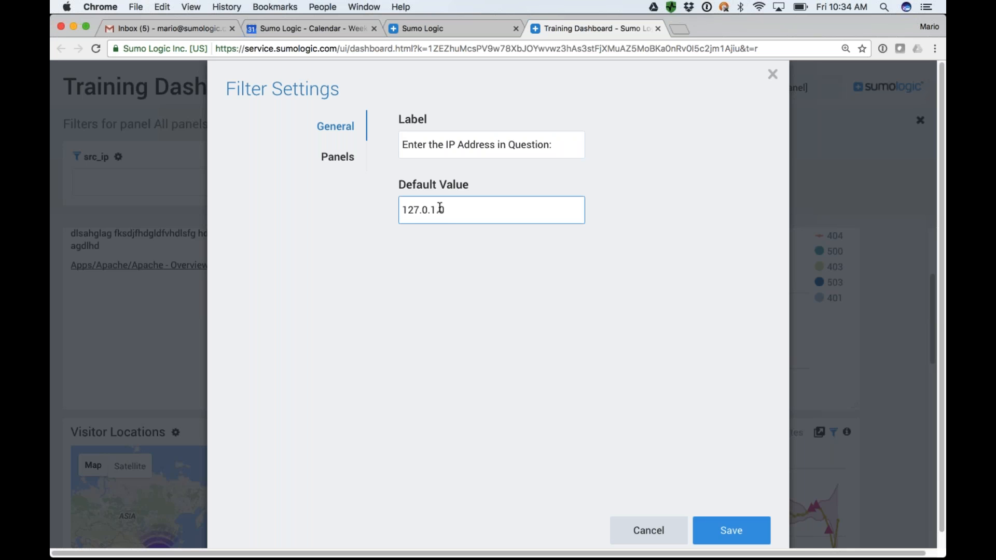
Link the src_ip filter only to the Visitor Locations panel, unlinking Apache Status Codes and 404 Outliers, and save the filter settings.
{"action": "left_click", "coordinate": [340, 164]}
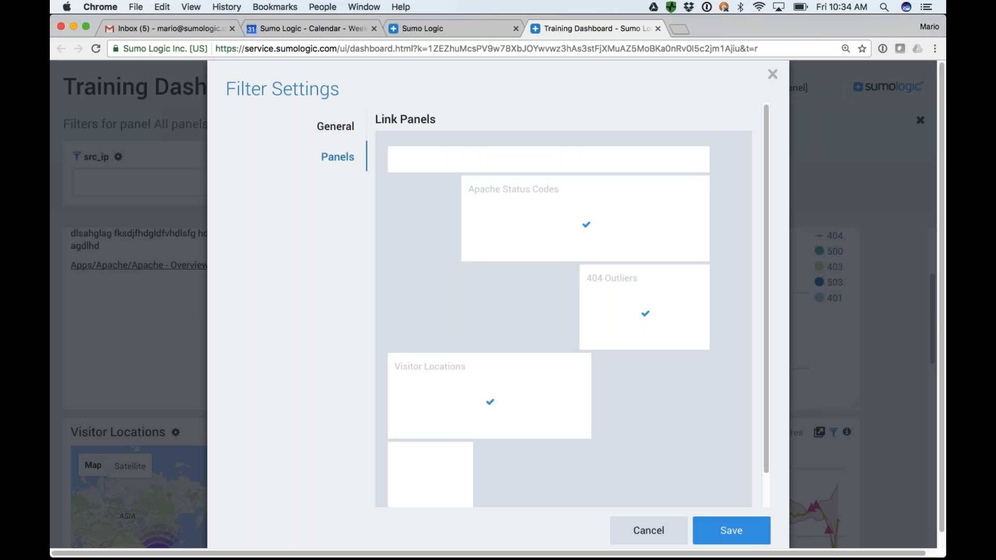
{"action": "left_click", "coordinate": [646, 314]}
{"action": "left_click", "coordinate": [490, 405]}
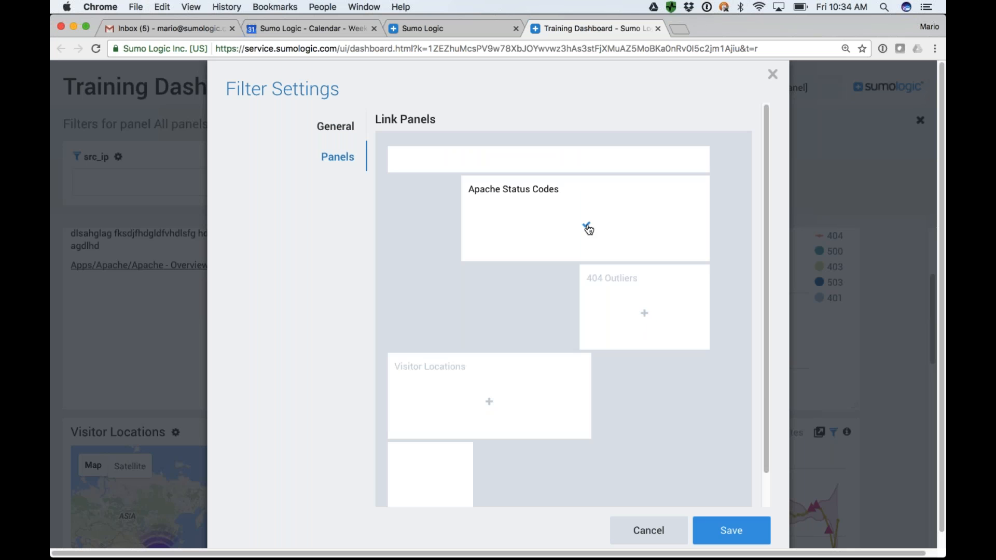
{"action": "left_click", "coordinate": [490, 402]}
{"action": "left_click", "coordinate": [586, 225]}
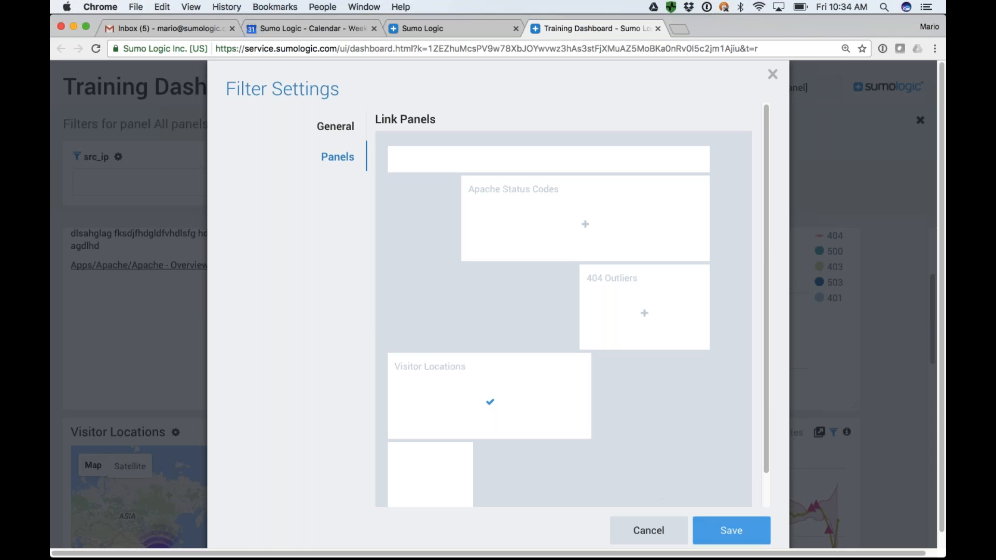
{"action": "left_click", "coordinate": [721, 533]}
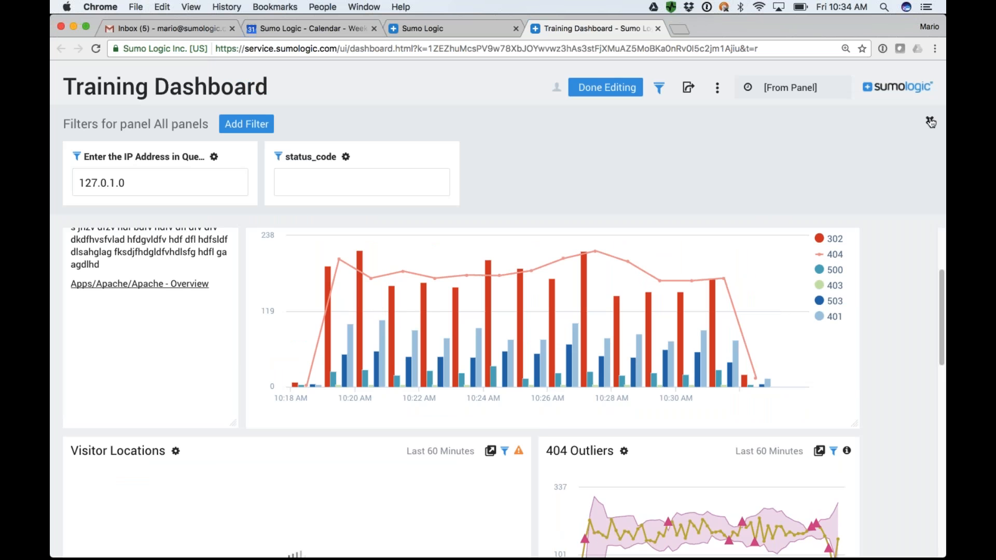
Finish editing the dashboard, and hide and redisplay its filters in view mode.
{"action": "left_click", "coordinate": [618, 88]}
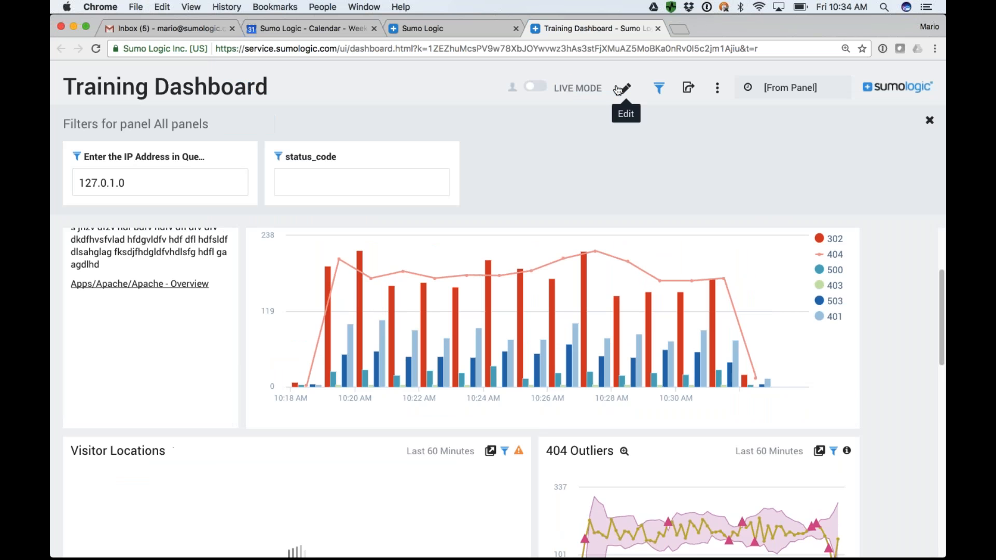
{"action": "left_click", "coordinate": [930, 120]}
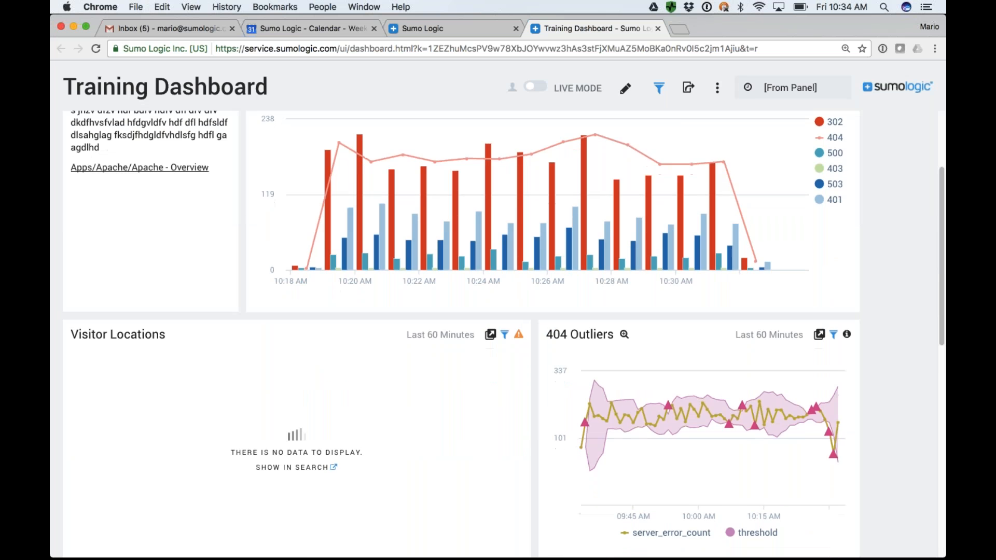
{"action": "left_click", "coordinate": [659, 88]}
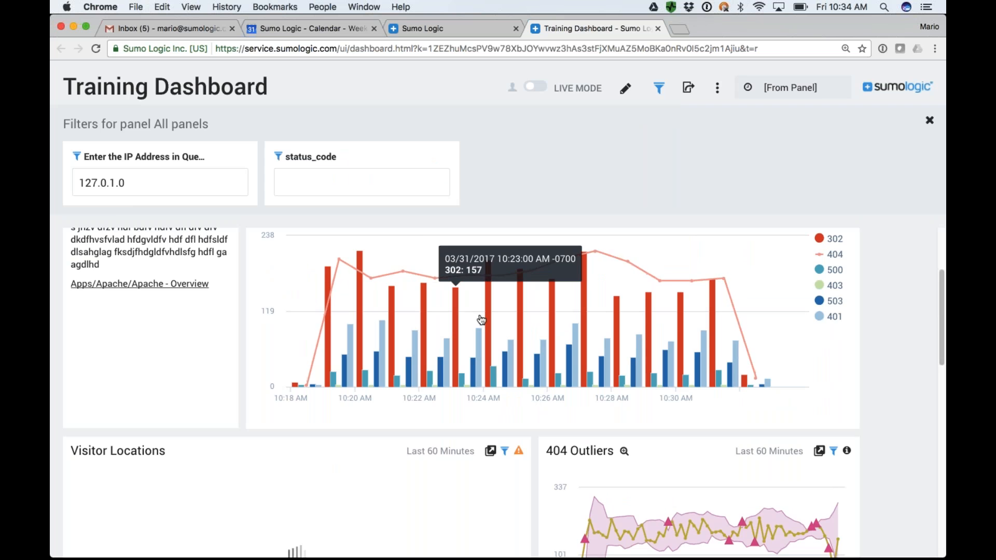
Compare the dashboard's edit and view modes, and inspect the enlarged Apache Status Codes chart in view mode.
{"action": "scroll", "coordinate": [482, 320], "scroll_direction": "up", "scroll_amount": 3}
{"action": "left_click", "coordinate": [626, 88]}
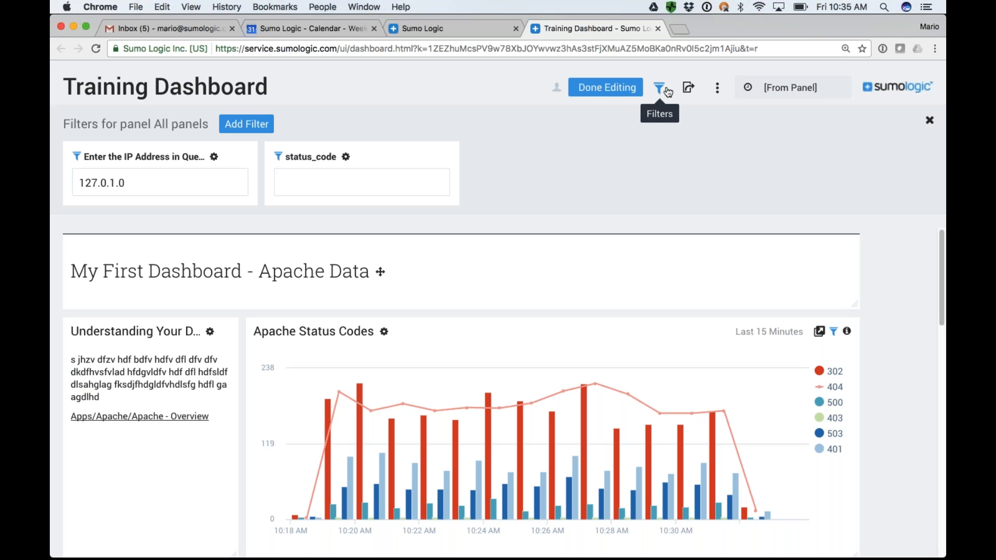
{"action": "left_click", "coordinate": [623, 87]}
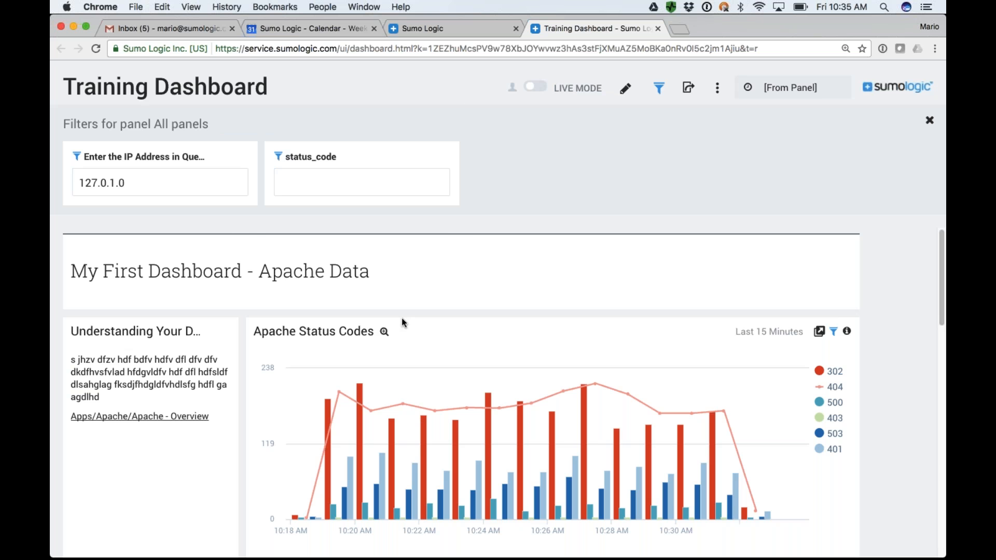
{"action": "left_click", "coordinate": [384, 331]}
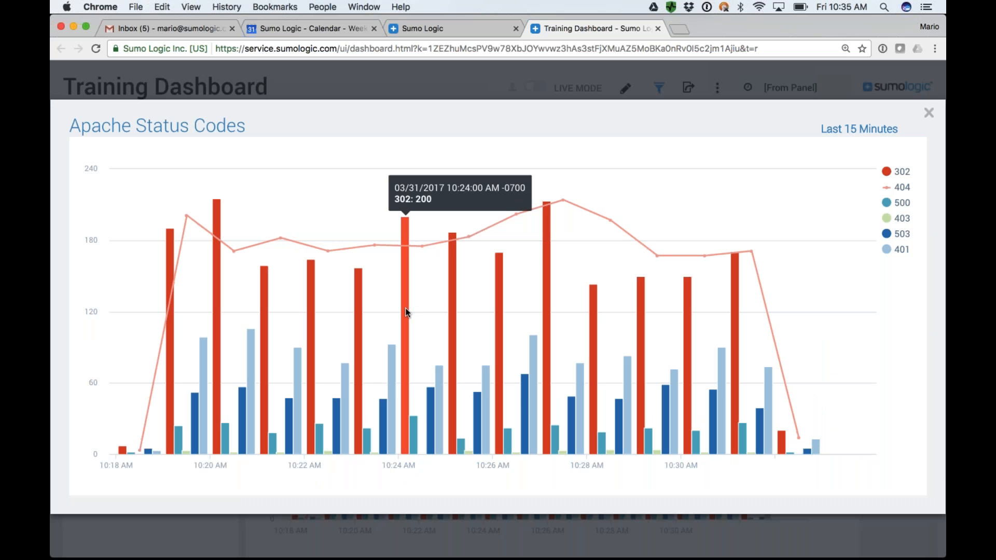
{"action": "key", "text": "Escape"}
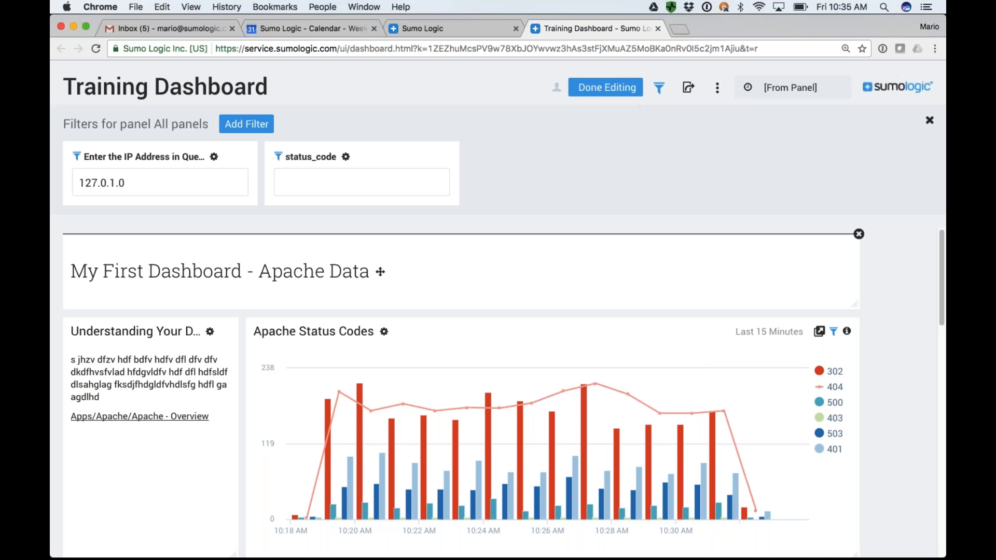
Keep the Column chart type for the Apache Status Codes panel and set its stacking to Normal.
{"action": "left_click", "coordinate": [384, 333]}
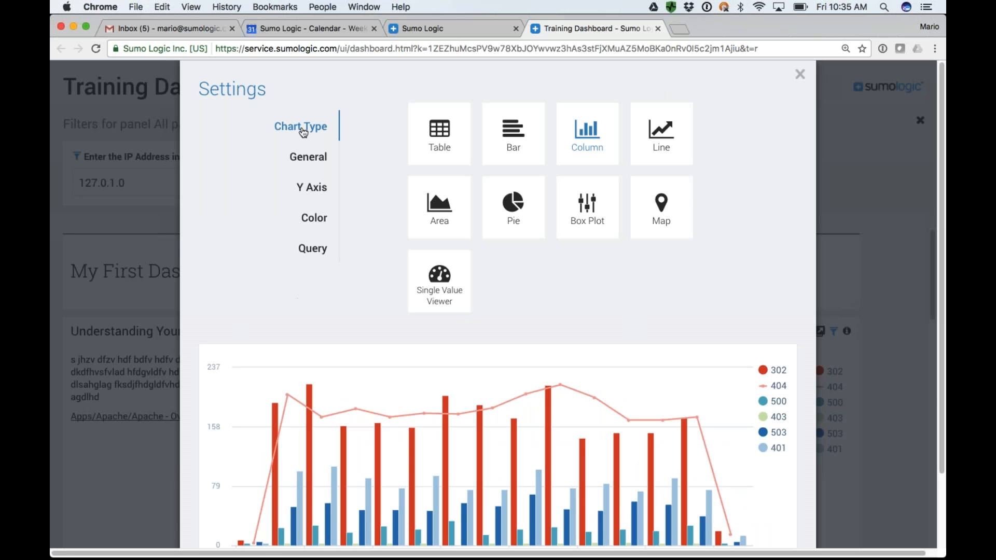
{"action": "left_click", "coordinate": [513, 136]}
{"action": "left_click", "coordinate": [606, 130]}
{"action": "scroll", "coordinate": [606, 129], "scroll_direction": "down", "scroll_amount": 5}
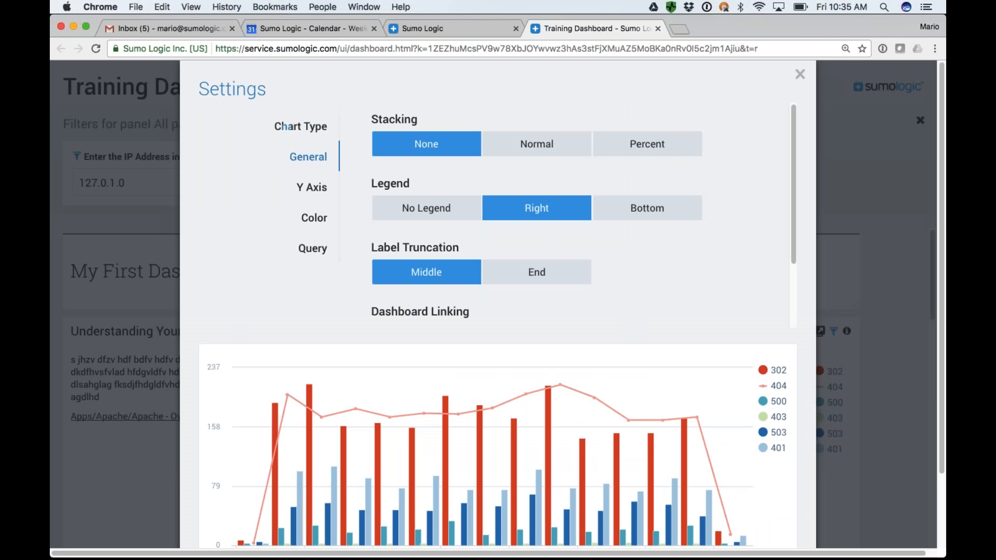
{"action": "left_click", "coordinate": [523, 149]}
{"action": "left_click", "coordinate": [652, 143]}
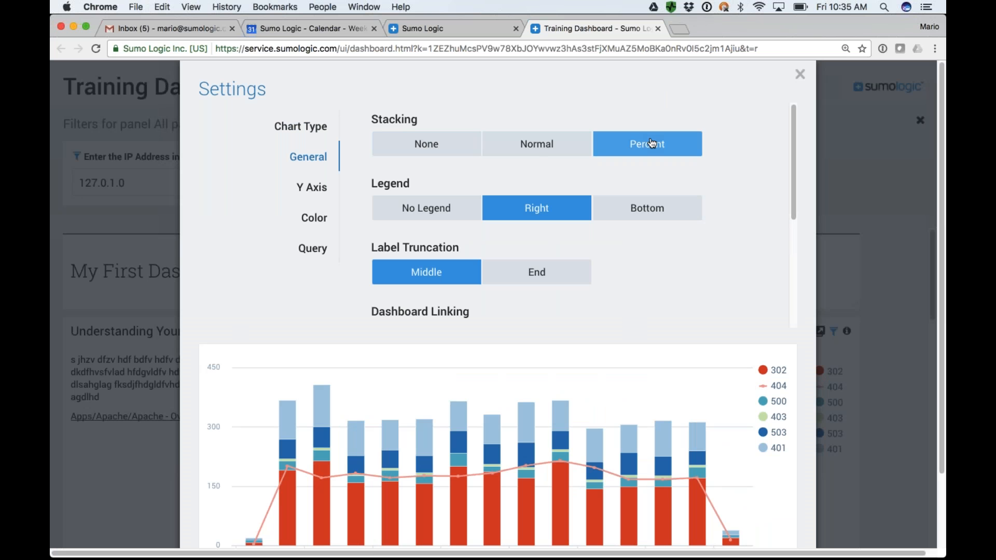
{"action": "left_click", "coordinate": [531, 148]}
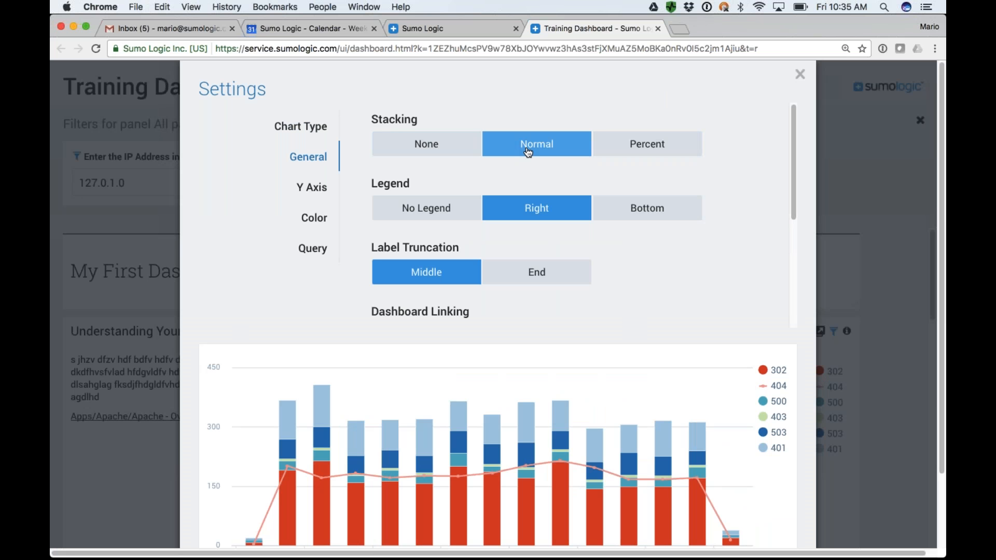
Recolor the Apache Status Codes chart with the red, blue, green and purple palette, making 302 green and 404 purple.
{"action": "left_click", "coordinate": [313, 227]}
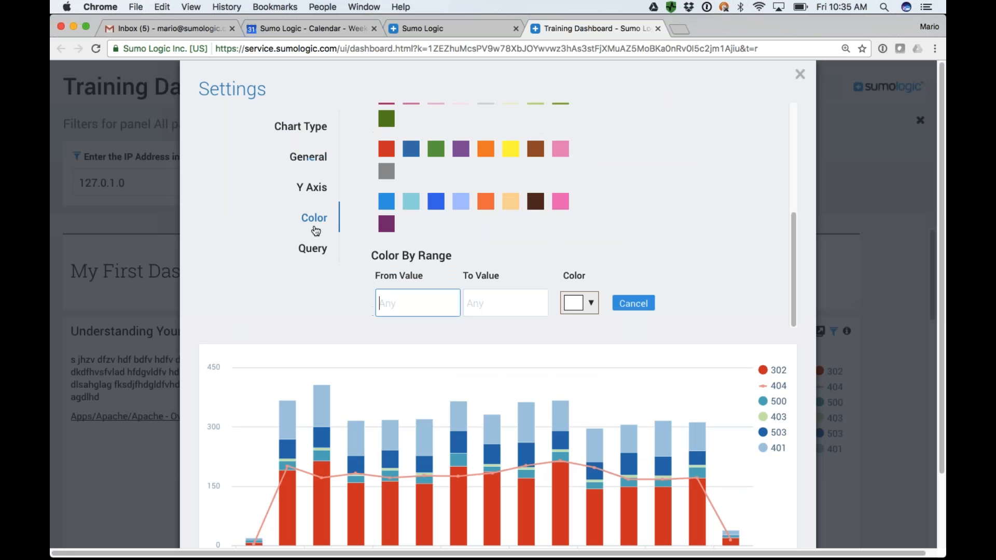
{"action": "left_click", "coordinate": [409, 205]}
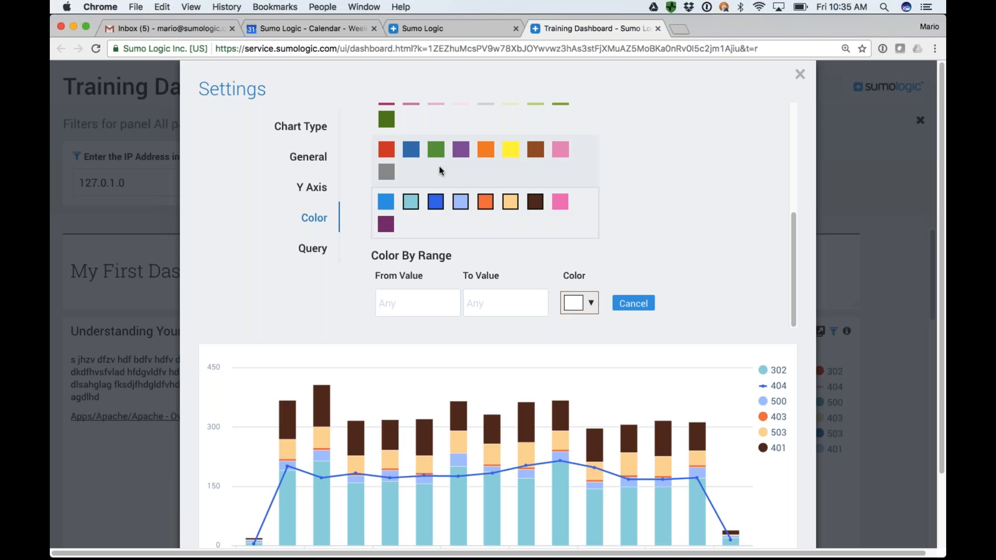
{"action": "left_click", "coordinate": [458, 157]}
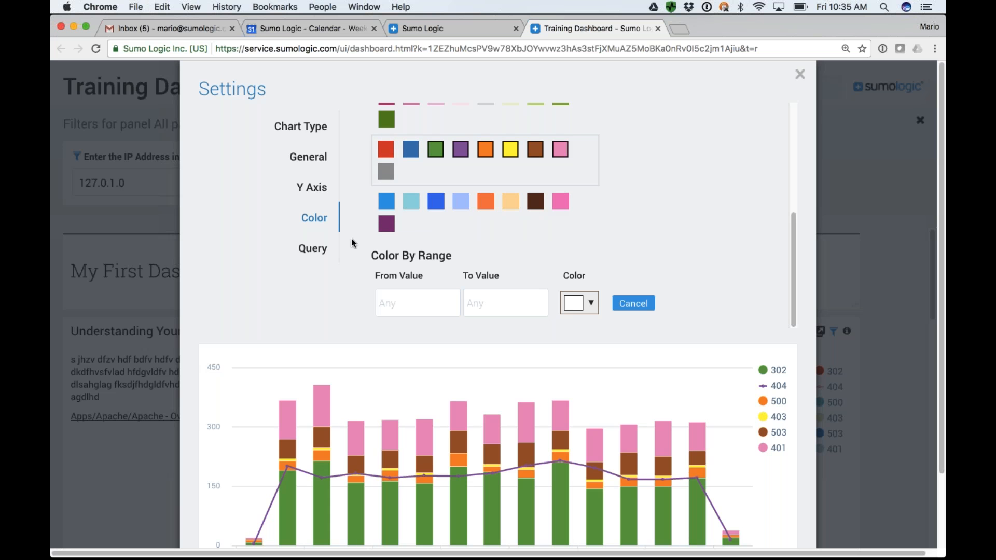
Review the query behind the Apache Status Codes panel, and leave the panel settings without saving the changes.
{"action": "left_click", "coordinate": [322, 254]}
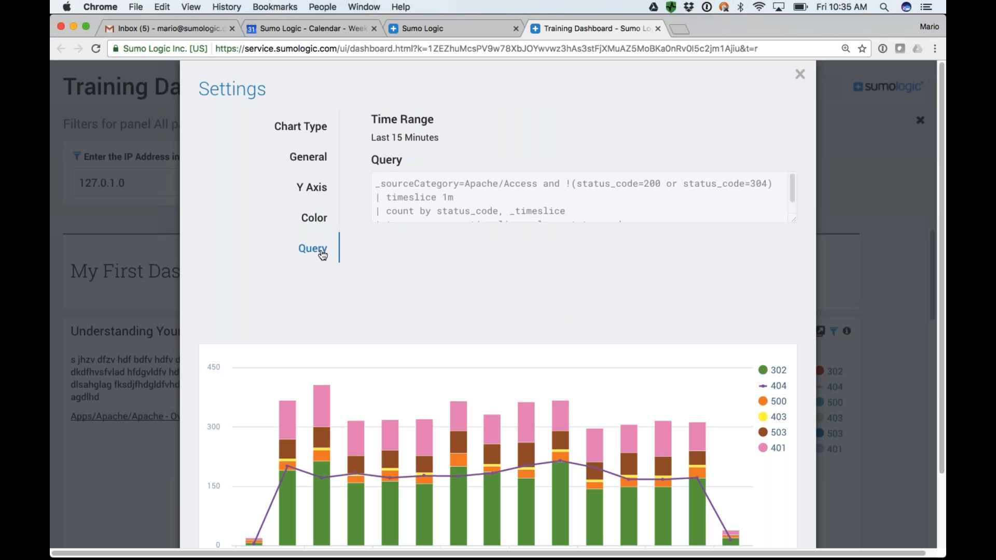
{"action": "left_click_drag", "start_coordinate": [375, 184], "coordinate": [626, 213]}
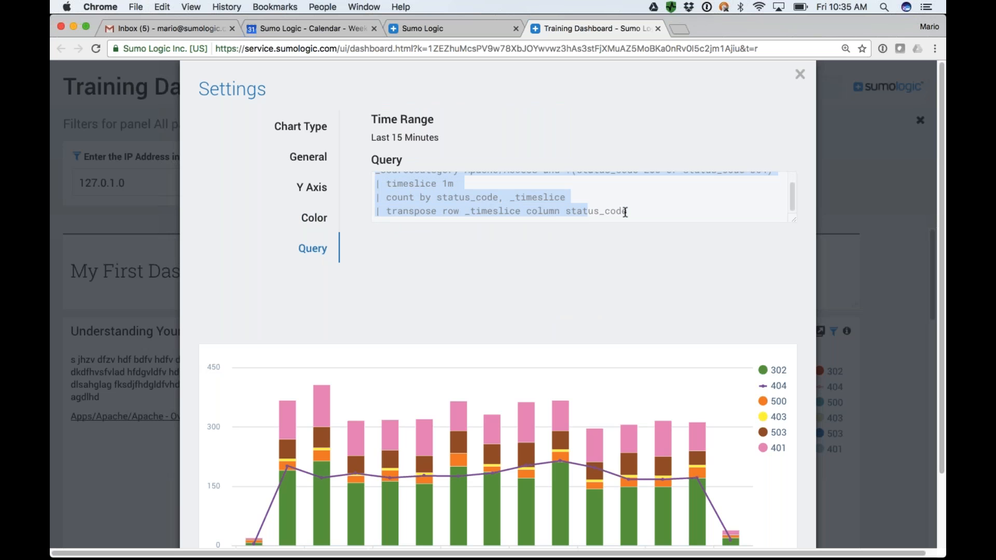
{"action": "scroll", "coordinate": [536, 348], "scroll_direction": "down", "scroll_amount": 5}
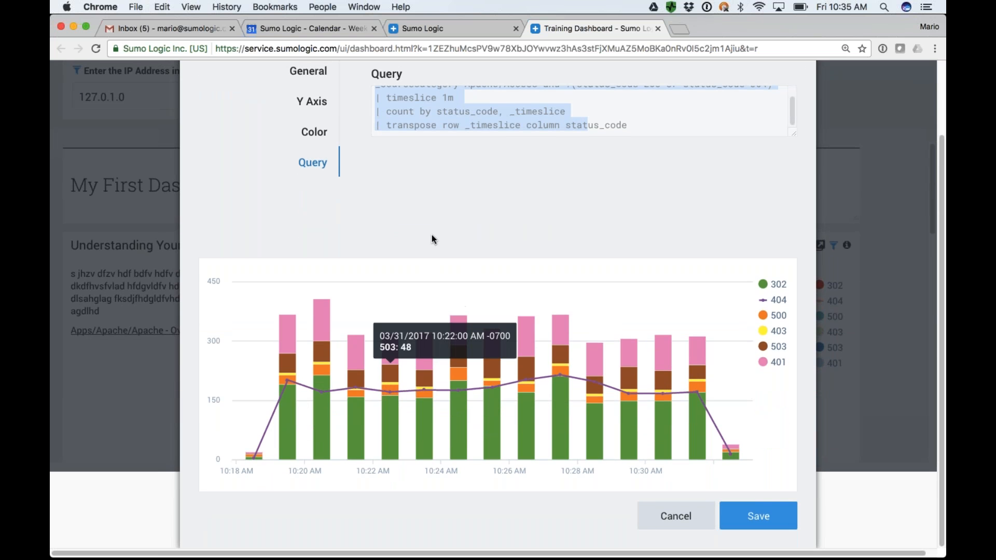
{"action": "scroll", "coordinate": [432, 228], "scroll_direction": "up", "scroll_amount": 1}
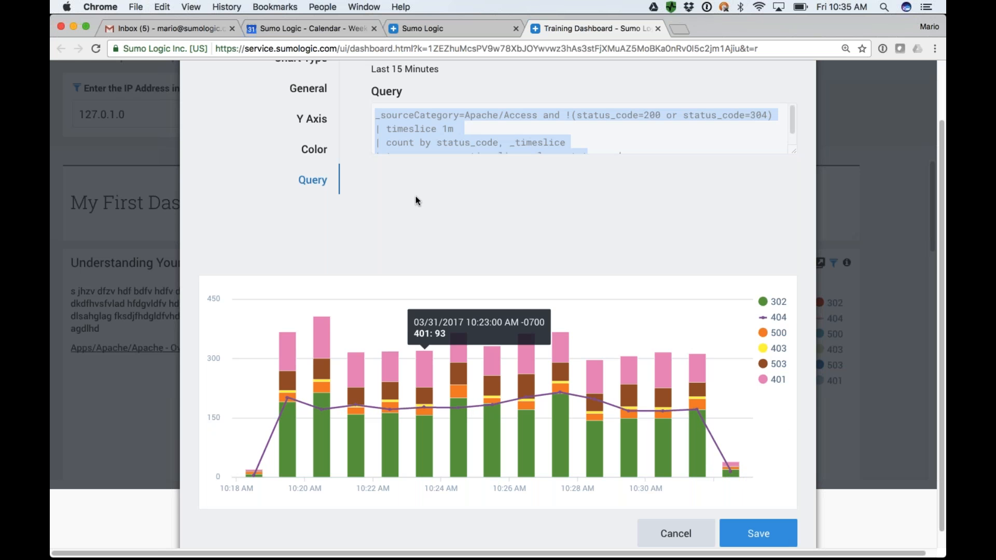
{"action": "scroll", "coordinate": [418, 201], "scroll_direction": "up", "scroll_amount": 1}
{"action": "scroll", "coordinate": [631, 464], "scroll_direction": "down", "scroll_amount": 2}
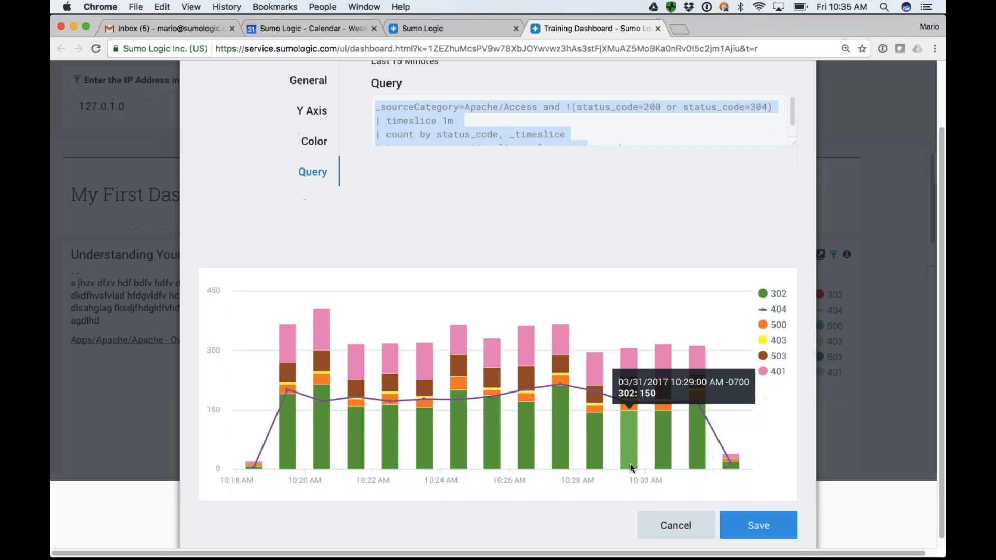
{"action": "left_click", "coordinate": [675, 525]}
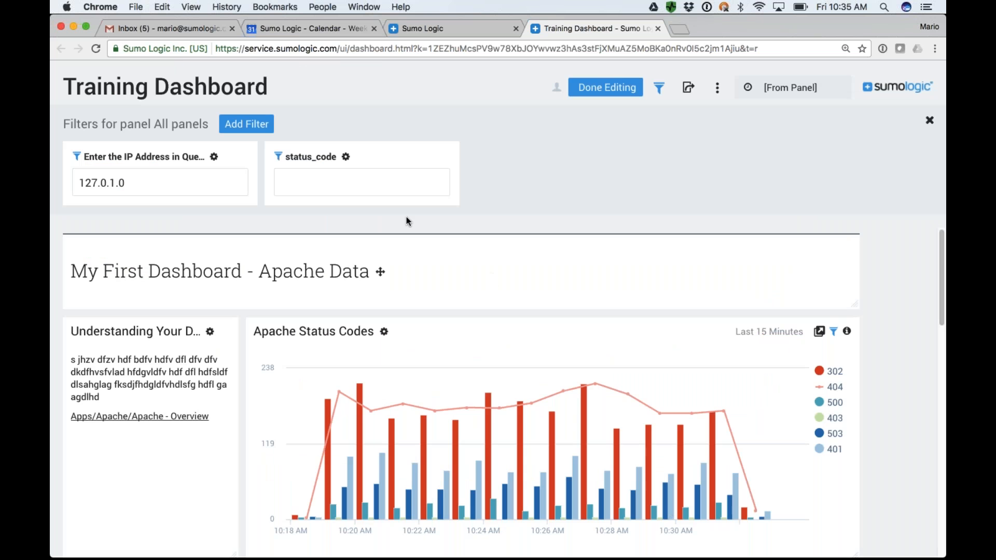
Finish editing the dashboard and open the Apache Status Codes panel's query on the search page.
{"action": "scroll", "coordinate": [445, 264], "scroll_direction": "down", "scroll_amount": 3}
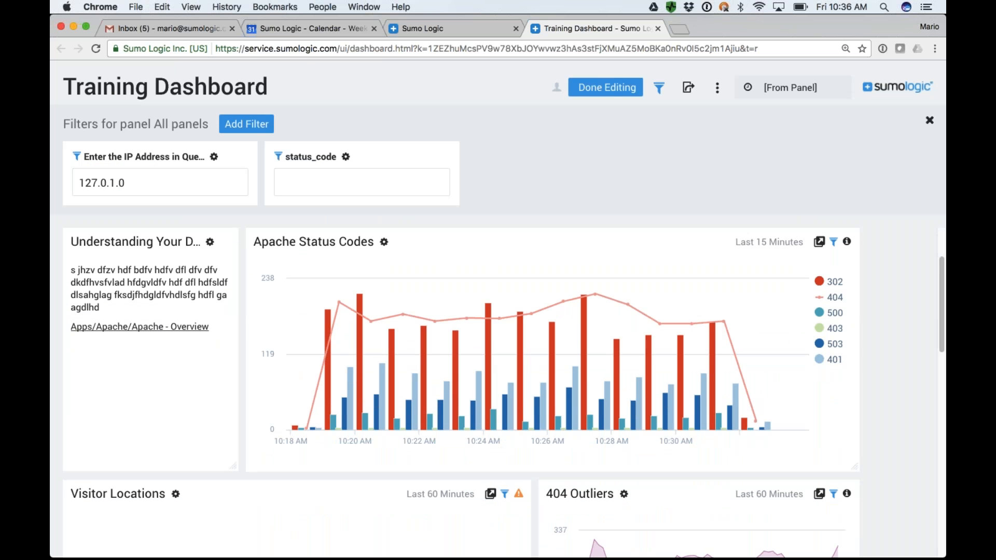
{"action": "left_click", "coordinate": [618, 89]}
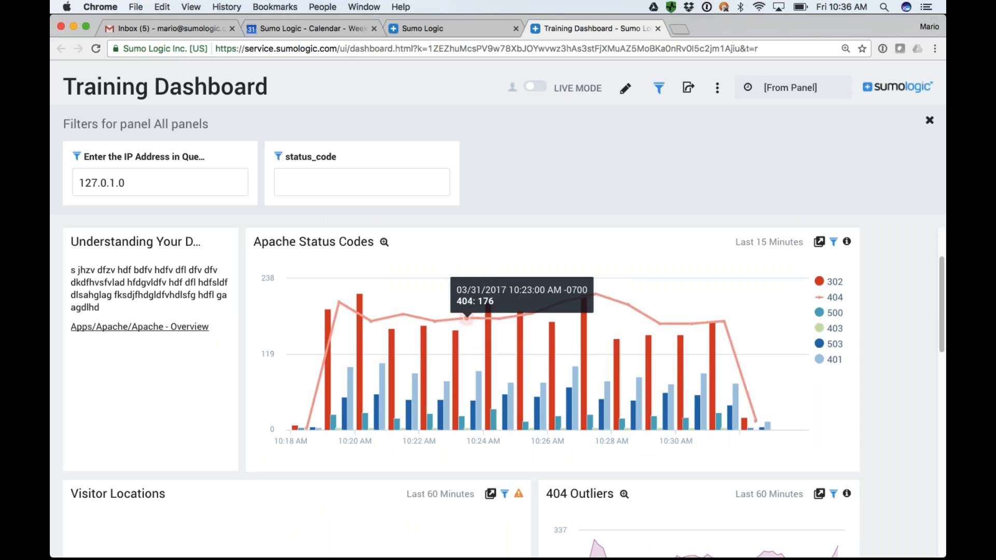
{"action": "left_click", "coordinate": [820, 243]}
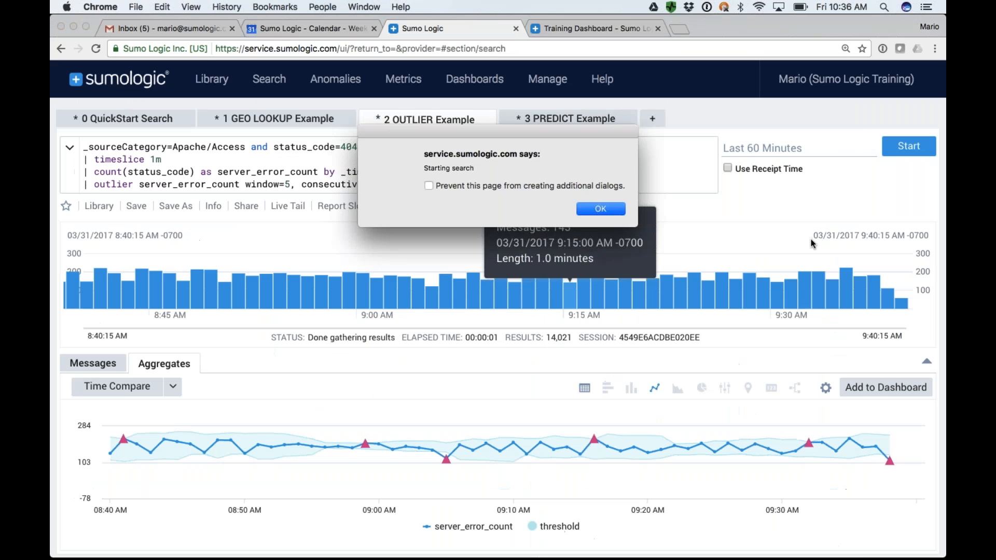
{"action": "key", "text": "Return"}
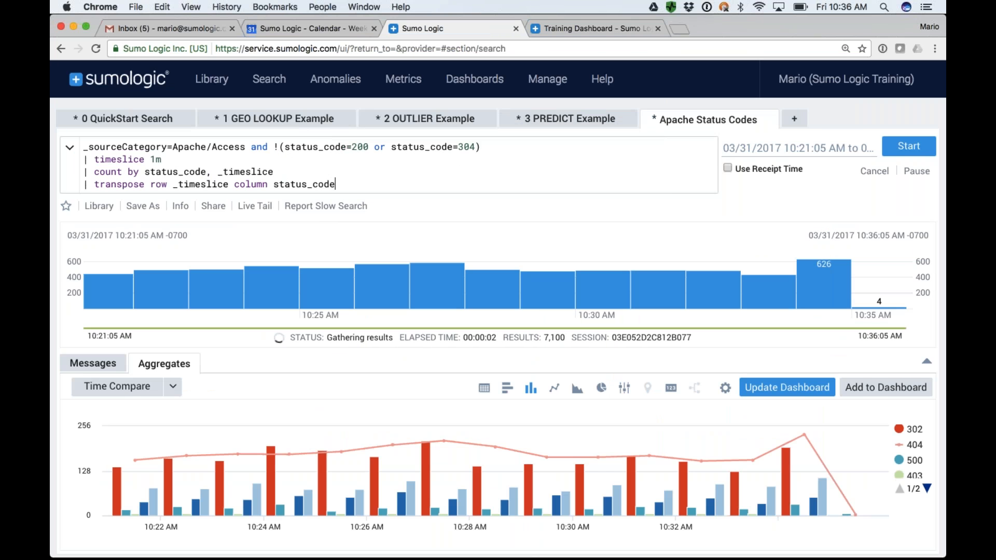
Remove the condition excluding status codes 200 and 304 from the Apache Status Codes query and rerun the search.
{"action": "left_click_drag", "start_coordinate": [251, 149], "coordinate": [486, 146]}
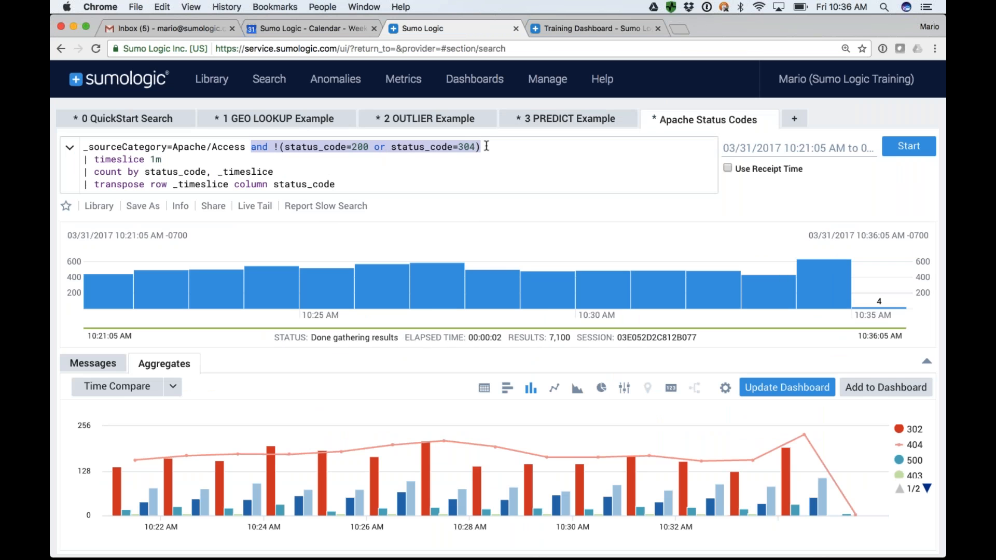
{"action": "key", "text": "BackSpace"}
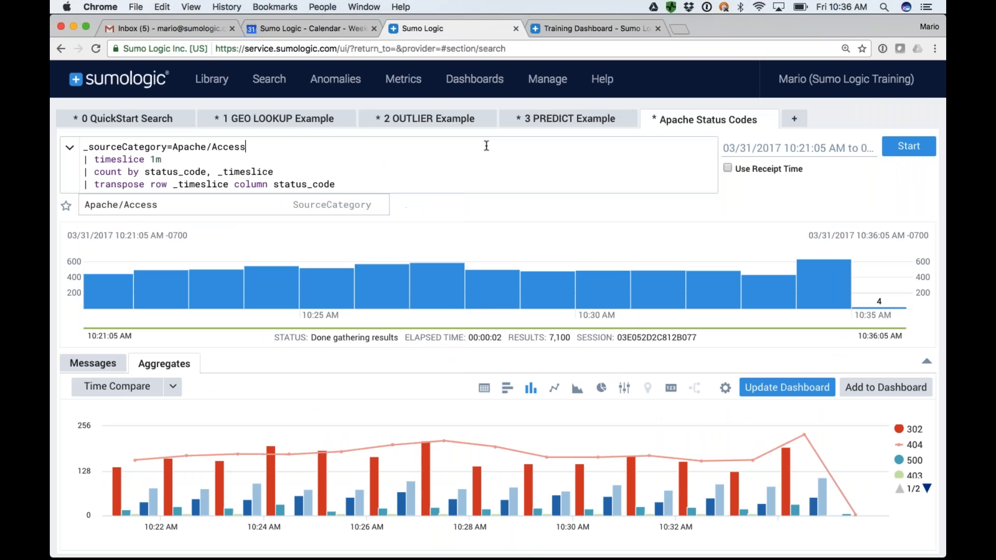
{"action": "key", "text": "Return"}
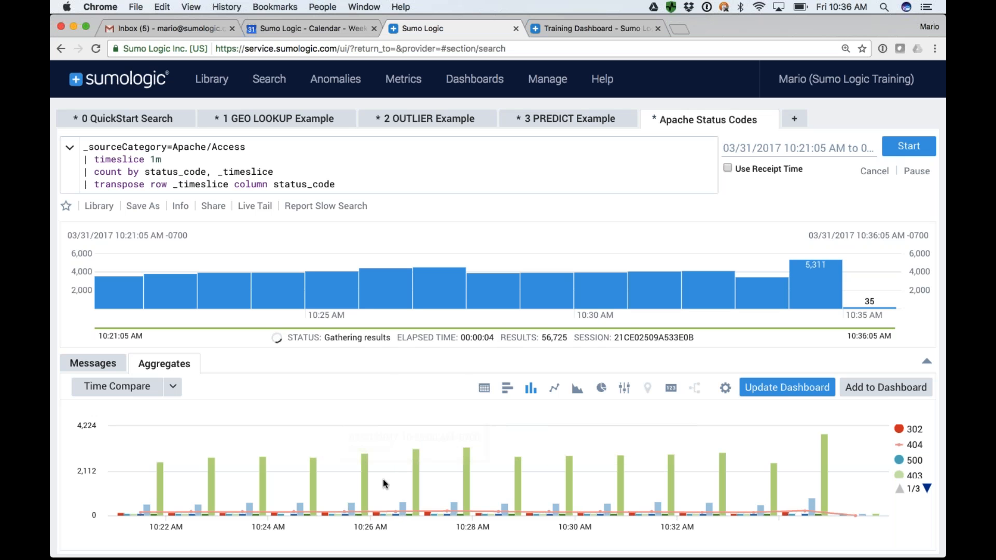
Save the modified query back to its dashboard panel, keeping the original Last 15 Minutes time range.
{"action": "left_click", "coordinate": [791, 388]}
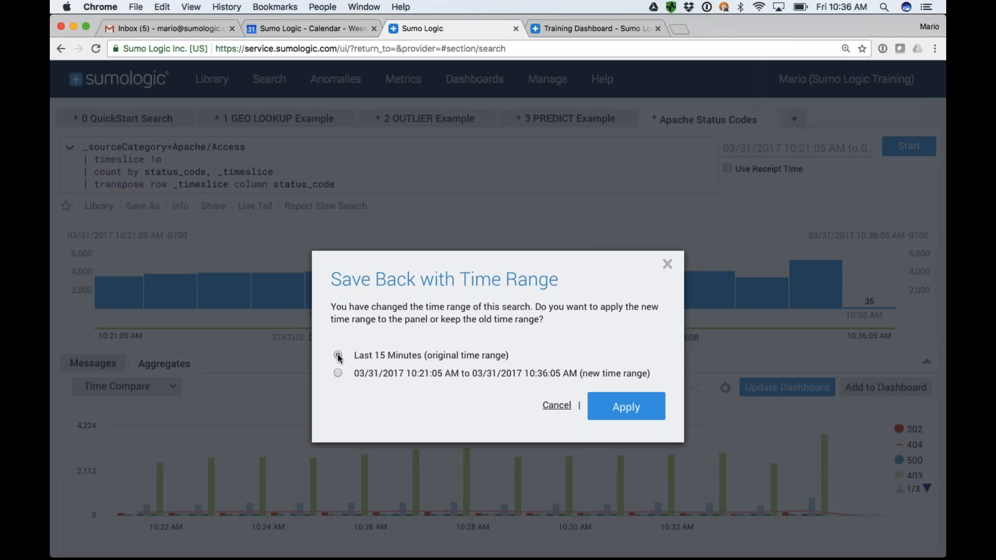
{"action": "left_click", "coordinate": [627, 406]}
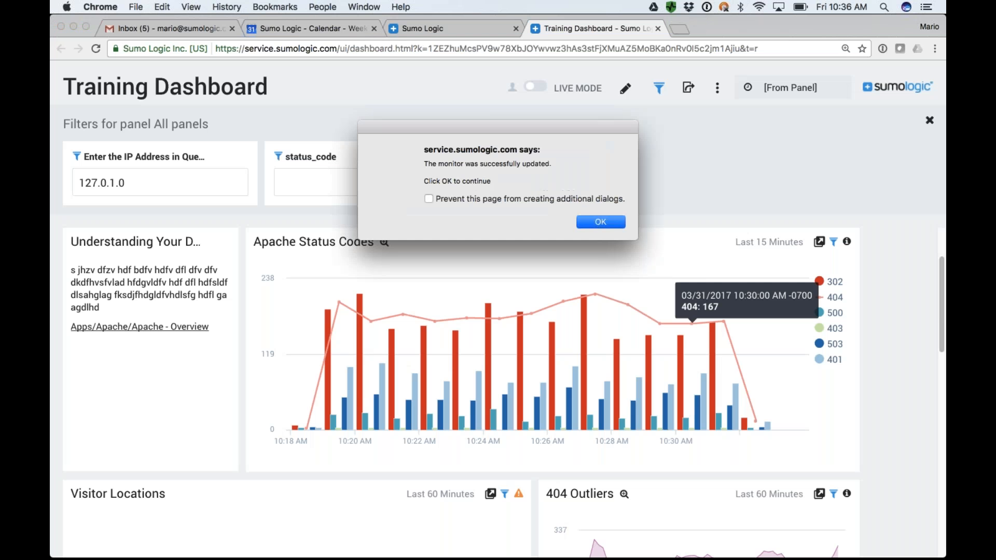
{"action": "left_click", "coordinate": [601, 222]}
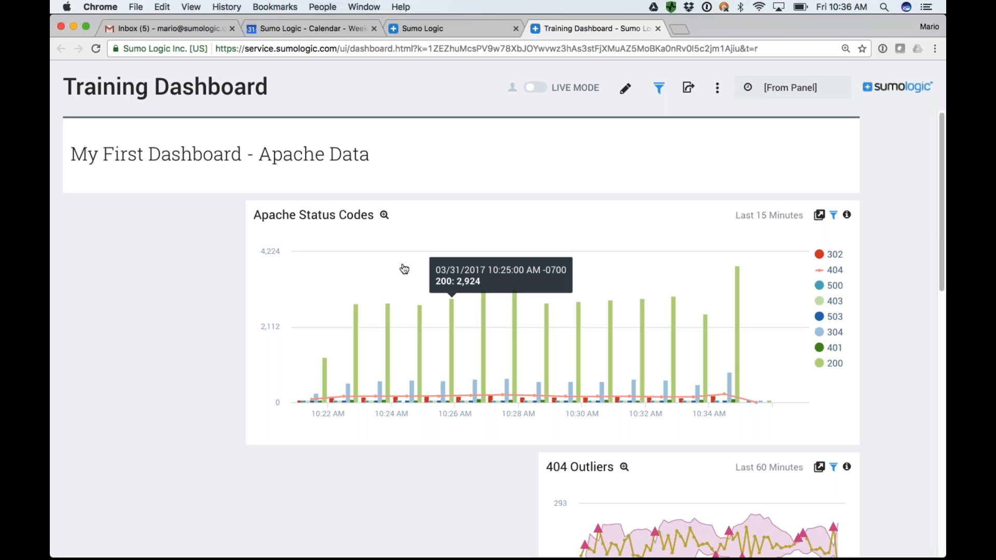
Close the dashboard page and publish Training Dashboard to the organization from the library's Personal folder.
{"action": "left_click", "coordinate": [658, 28]}
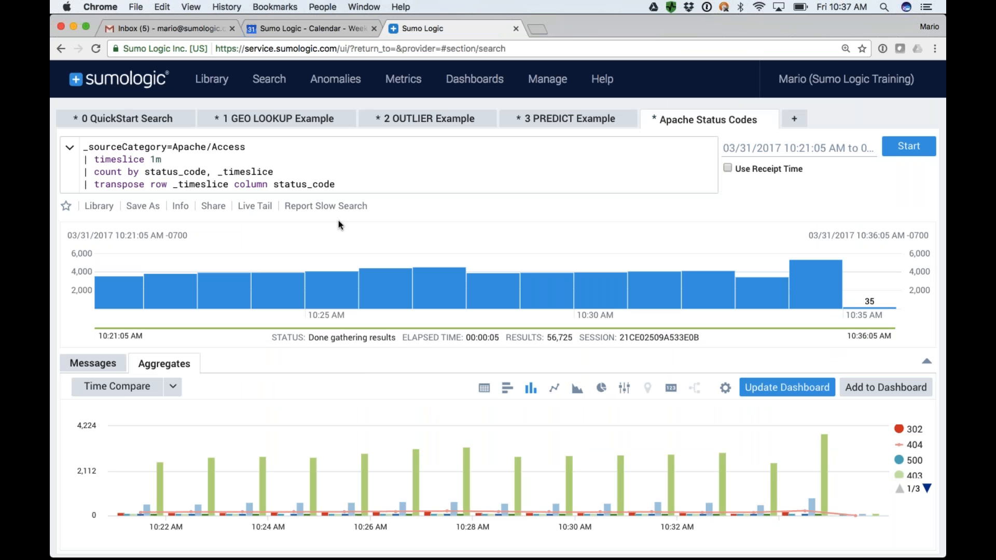
{"action": "left_click", "coordinate": [212, 87]}
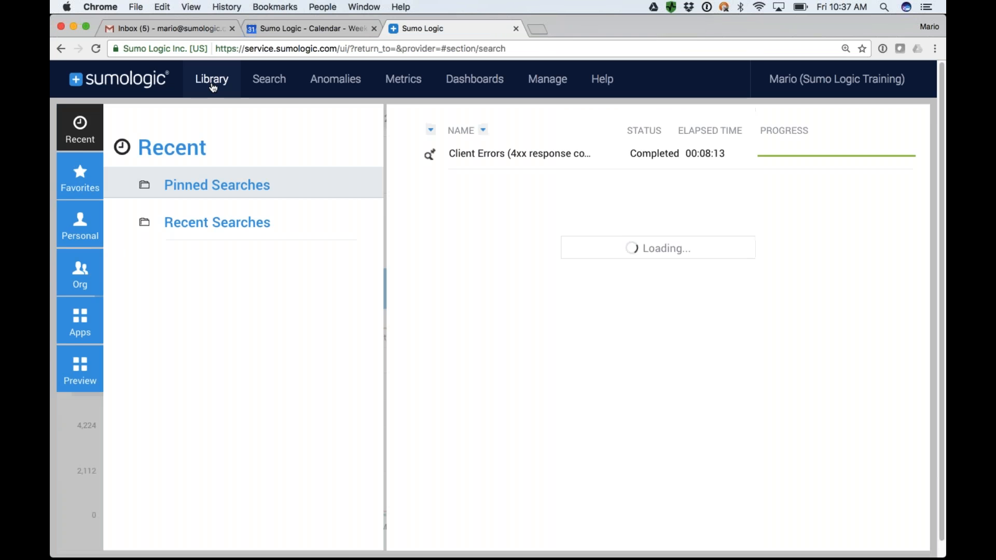
{"action": "left_click", "coordinate": [72, 228]}
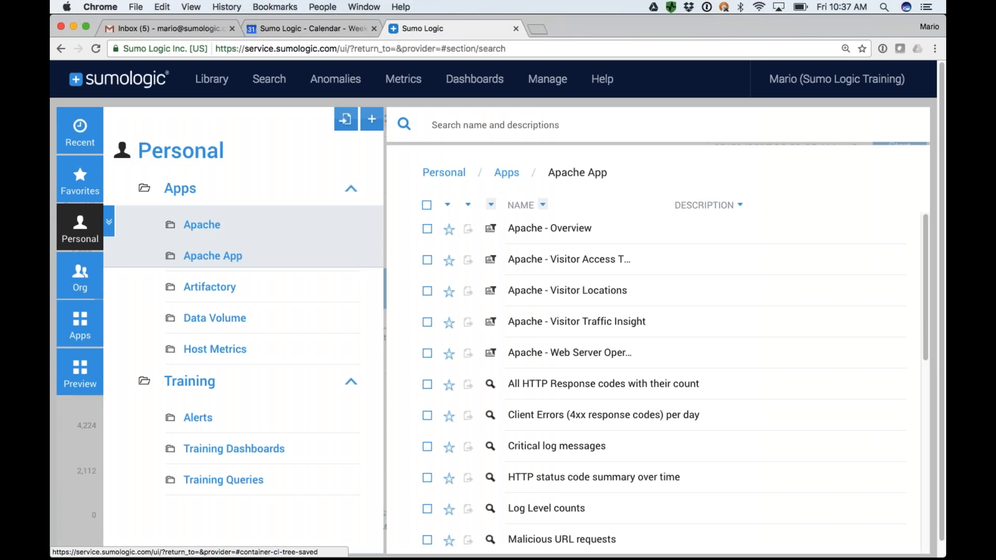
{"action": "left_click", "coordinate": [183, 196]}
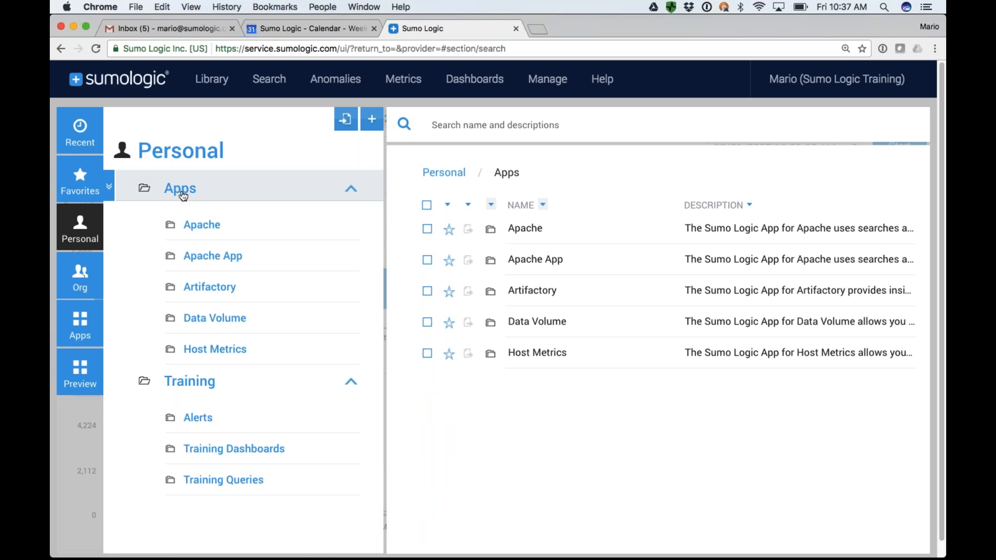
{"action": "left_click", "coordinate": [181, 151]}
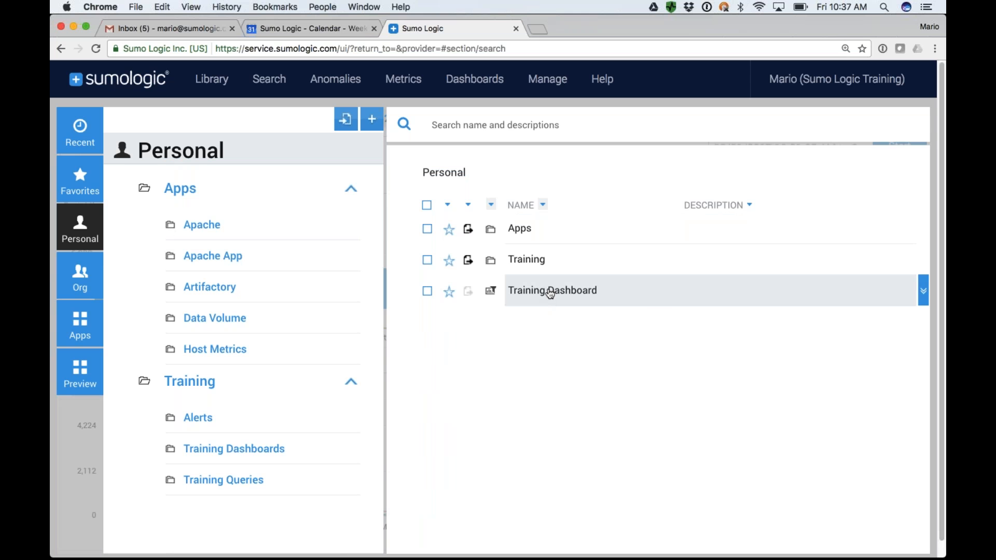
{"action": "left_click", "coordinate": [470, 294]}
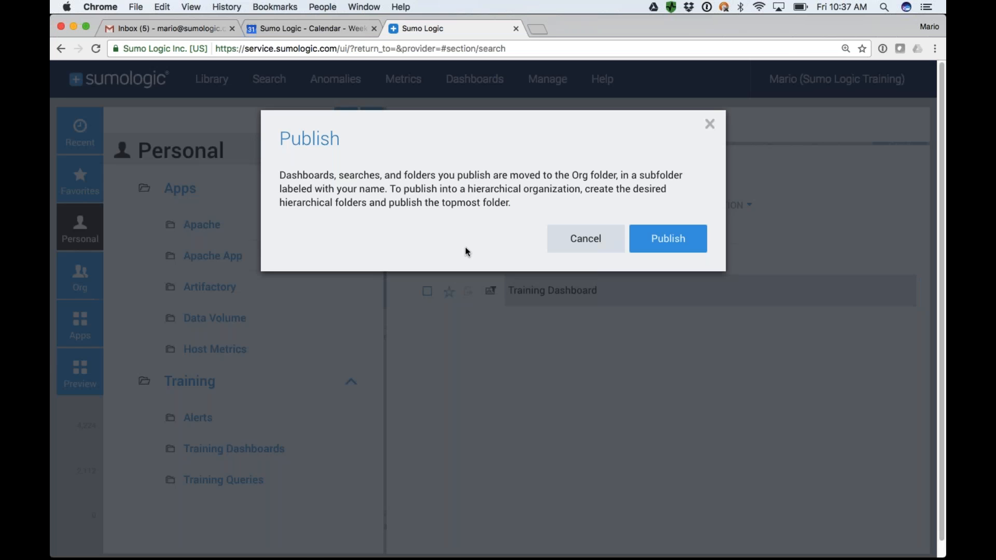
{"action": "left_click", "coordinate": [668, 239]}
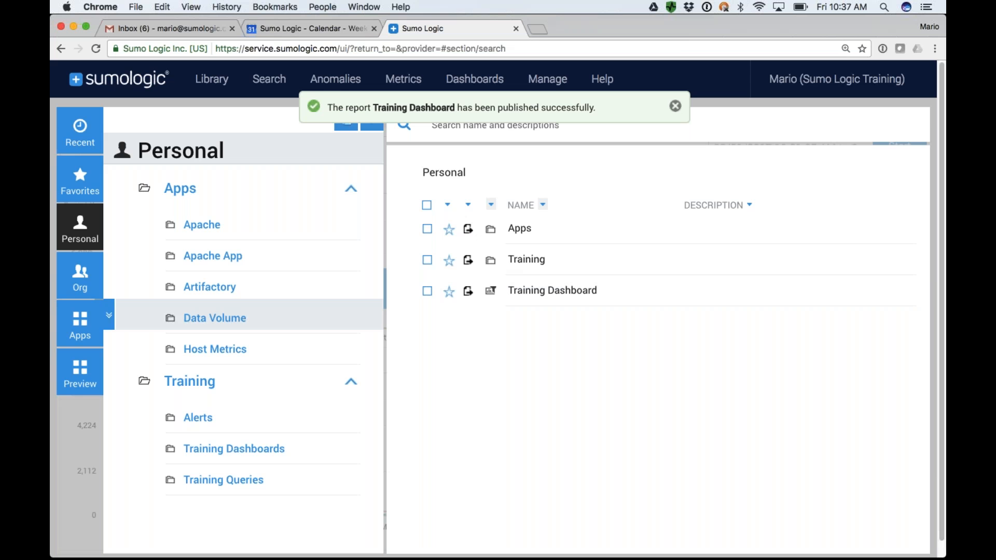
Look into a colleague's shared folder under Org, and view the actions available for Training Dashboard in Personal.
{"action": "left_click", "coordinate": [65, 283]}
{"action": "left_click", "coordinate": [203, 263]}
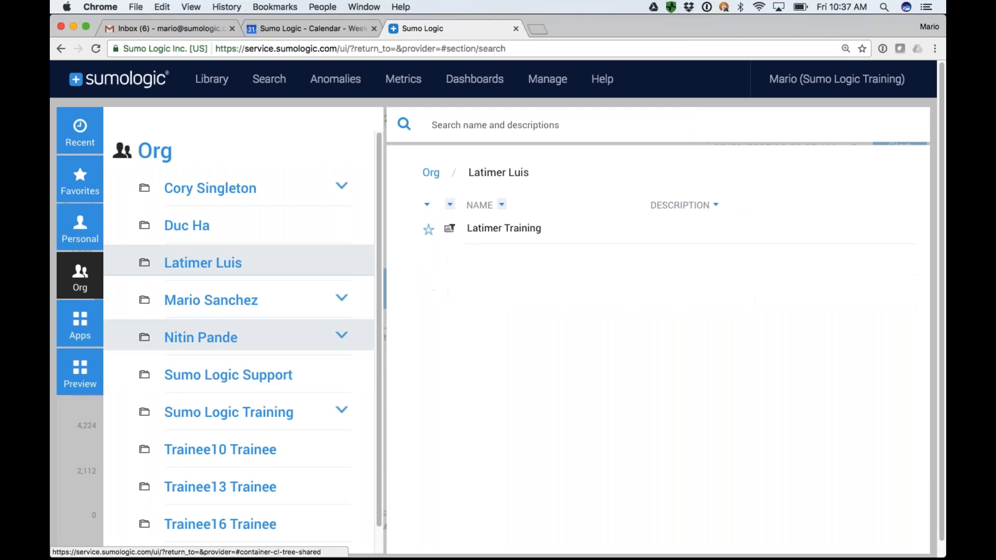
{"action": "left_click", "coordinate": [88, 240]}
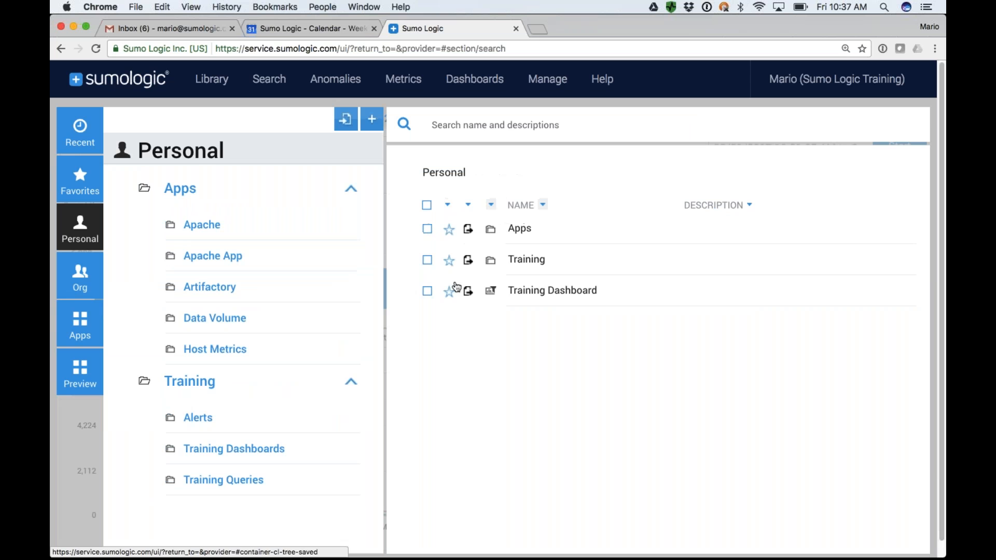
{"action": "left_click", "coordinate": [924, 291]}
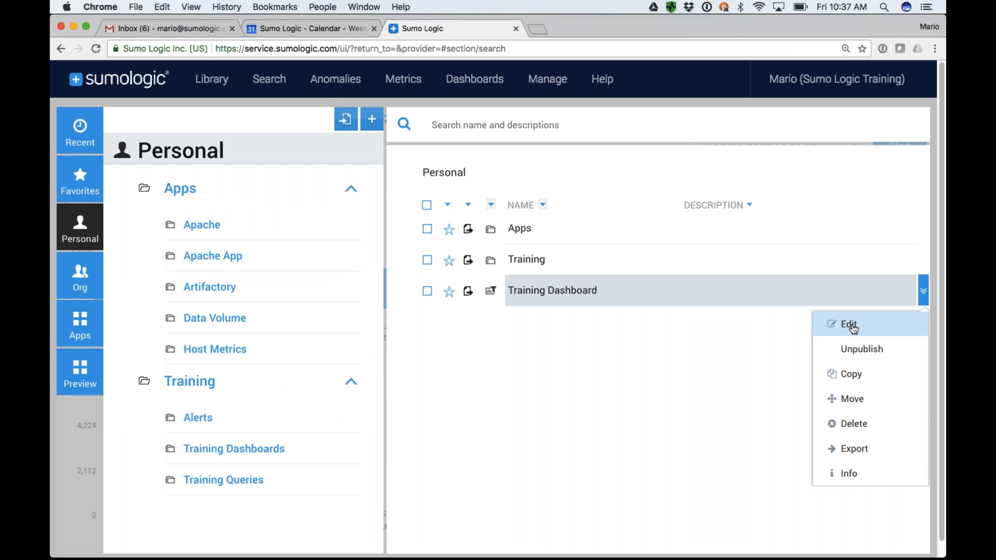
{"action": "left_click", "coordinate": [679, 389]}
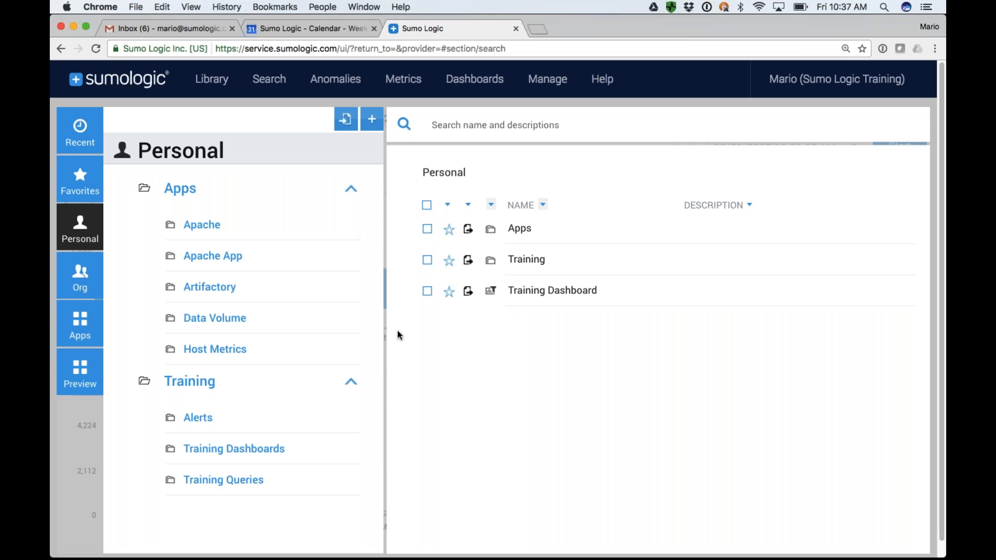
Return to the search page and close every open search except 2 OUTLIER Example.
{"action": "key", "text": "super+Tab"}
{"action": "mouse_move", "coordinate": [269, 79]}
{"action": "left_click", "coordinate": [276, 123]}
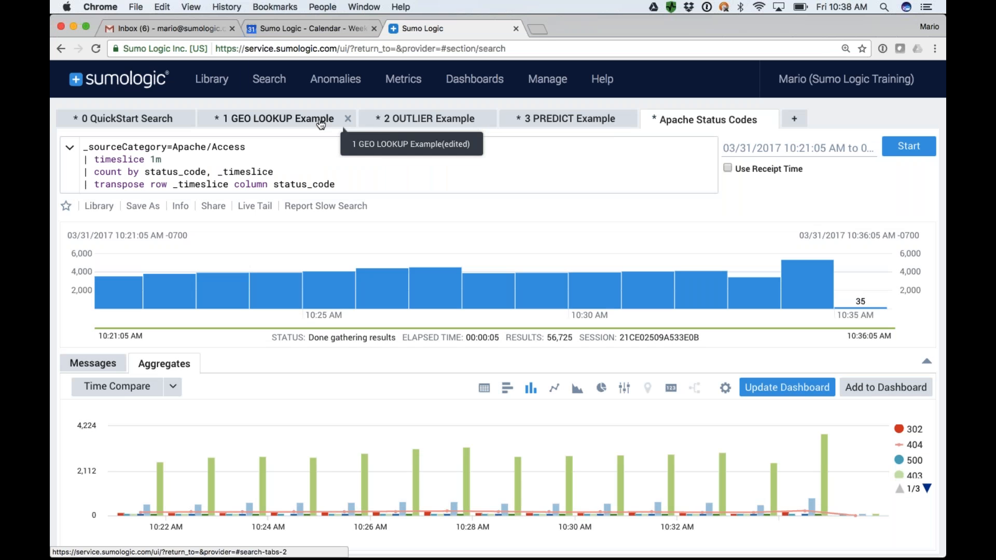
{"action": "left_click", "coordinate": [348, 119]}
{"action": "left_click", "coordinate": [187, 119]}
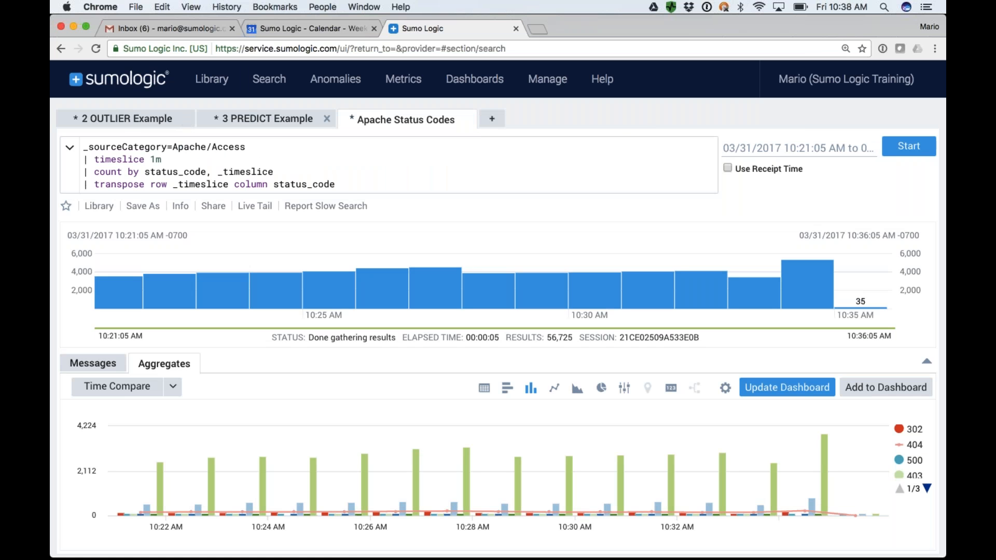
{"action": "left_click", "coordinate": [326, 119]}
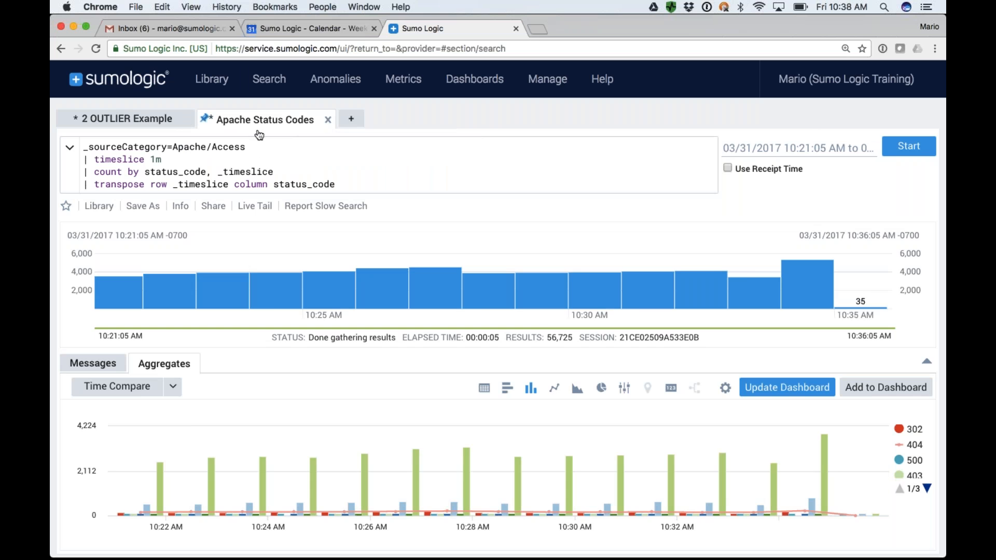
{"action": "left_click", "coordinate": [327, 121]}
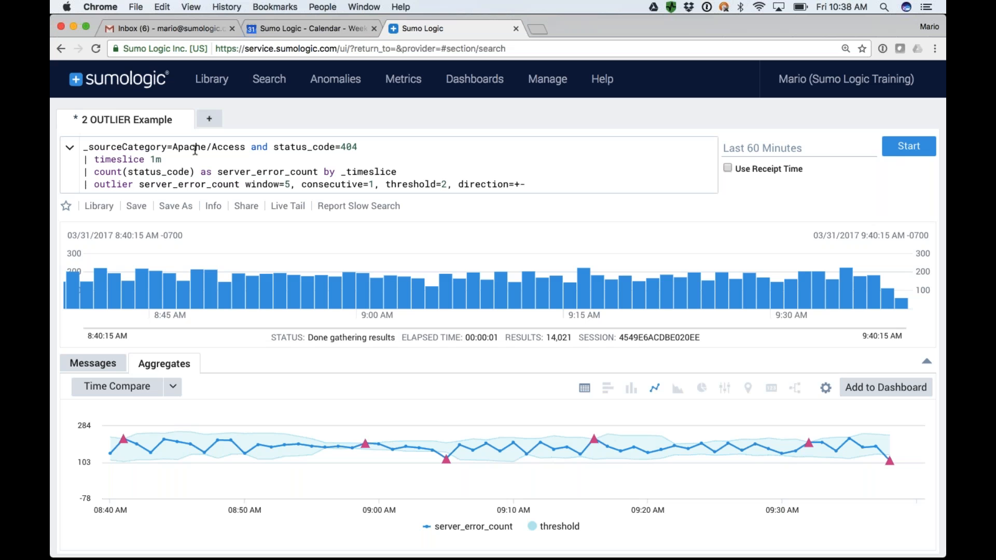
Examine the source category, status_code=404 filter, server_error_count alias and outlier operator in the query, and display the aggregate results as a table.
{"action": "left_click_drag", "start_coordinate": [242, 147], "coordinate": [83, 147]}
{"action": "left_click_drag", "start_coordinate": [273, 147], "coordinate": [361, 145]}
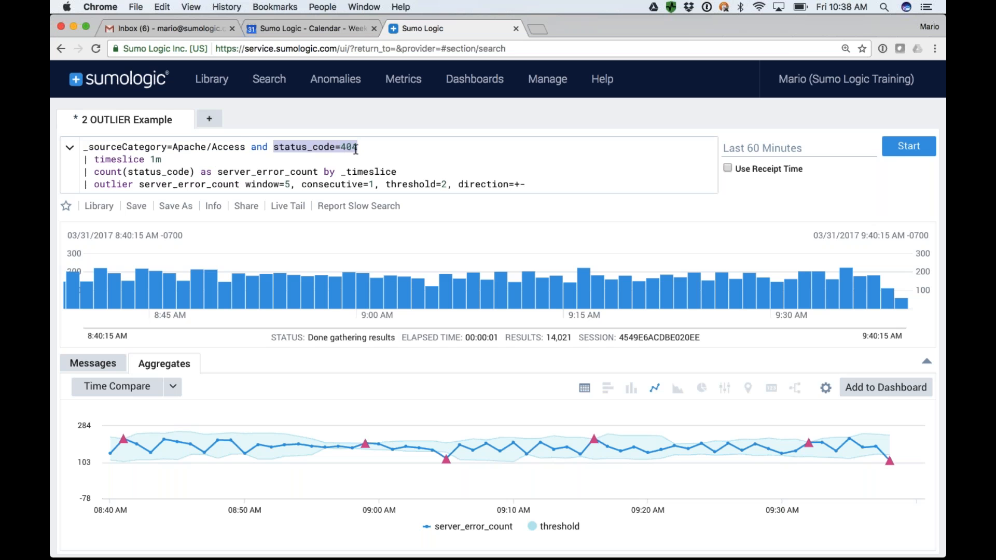
{"action": "left_click_drag", "start_coordinate": [219, 171], "coordinate": [318, 171]}
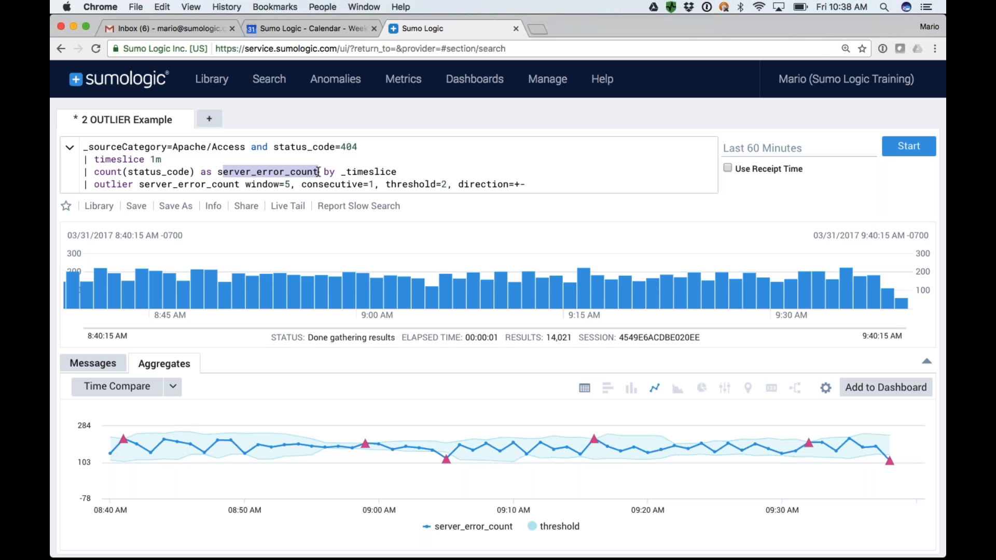
{"action": "double_click", "coordinate": [111, 184]}
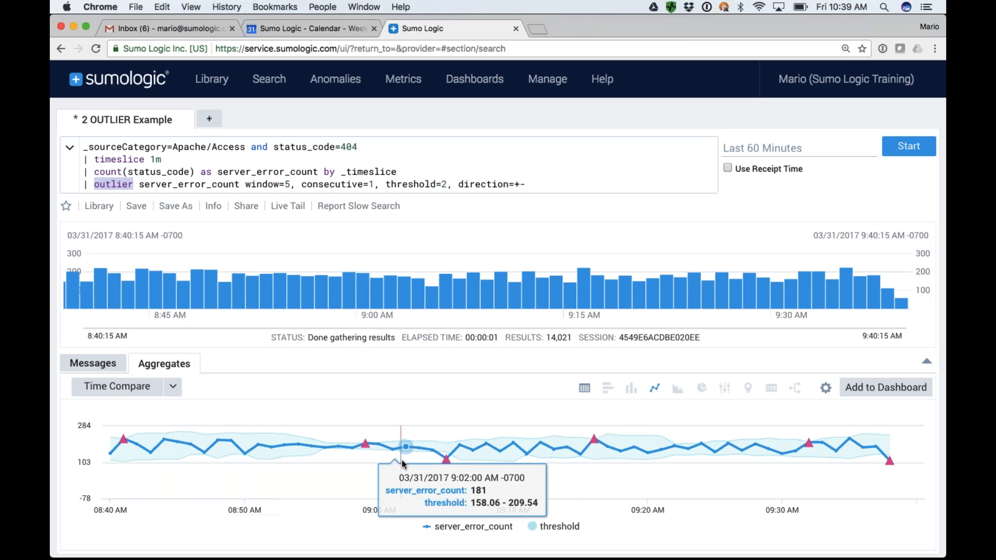
{"action": "left_click", "coordinate": [587, 389]}
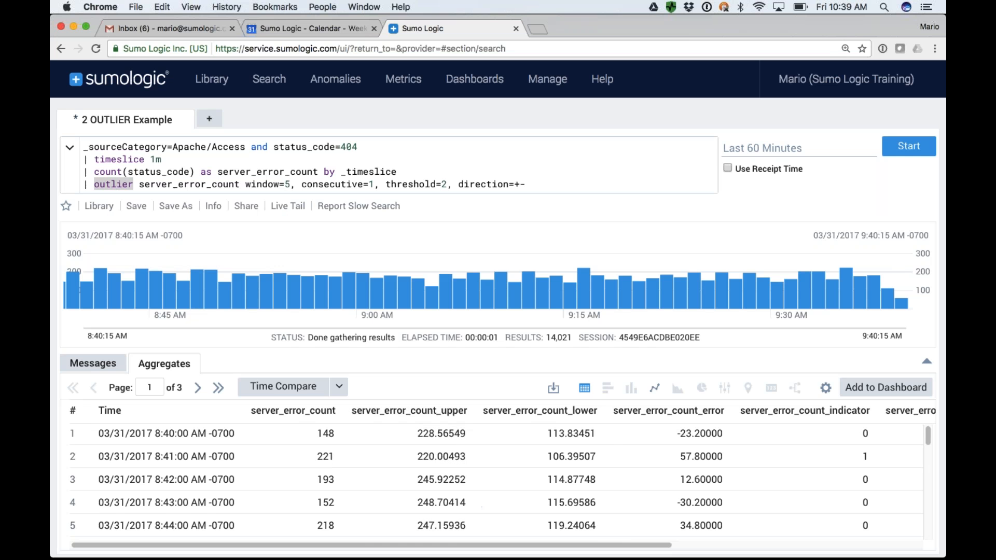
Examine the server_error_count outlier columns in the results table and the window and consecutive parameters in the query.
{"action": "scroll", "coordinate": [698, 446], "scroll_direction": "right", "scroll_amount": 3}
{"action": "scroll", "coordinate": [698, 446], "scroll_direction": "right", "scroll_amount": 6}
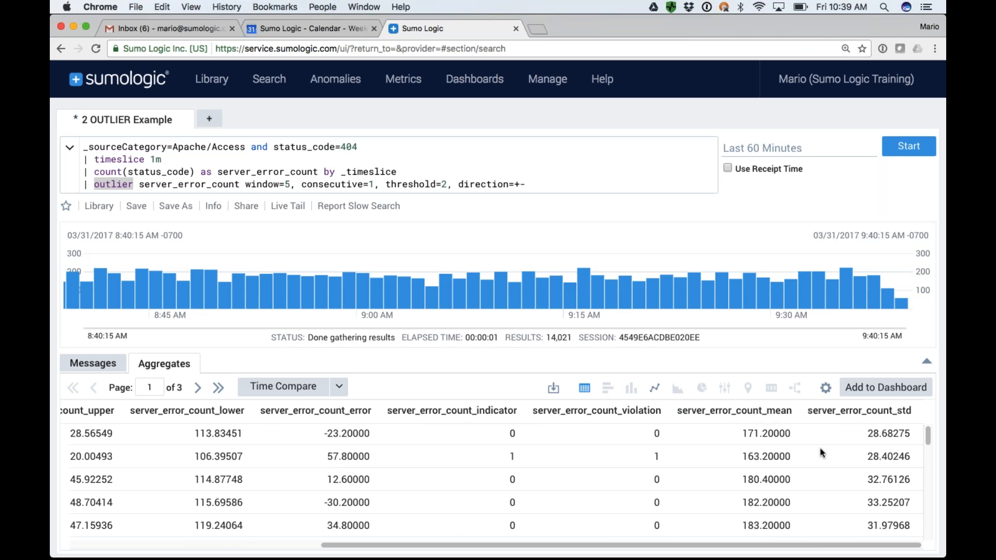
{"action": "scroll", "coordinate": [657, 442], "scroll_direction": "left", "scroll_amount": 6}
{"action": "scroll", "coordinate": [657, 438], "scroll_direction": "left", "scroll_amount": 1}
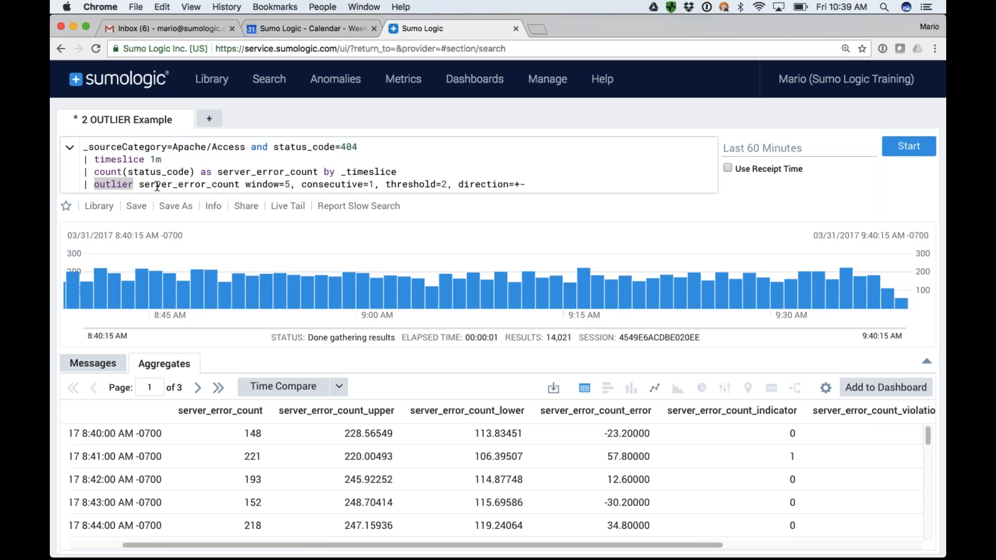
{"action": "left_click_drag", "start_coordinate": [246, 184], "coordinate": [525, 184]}
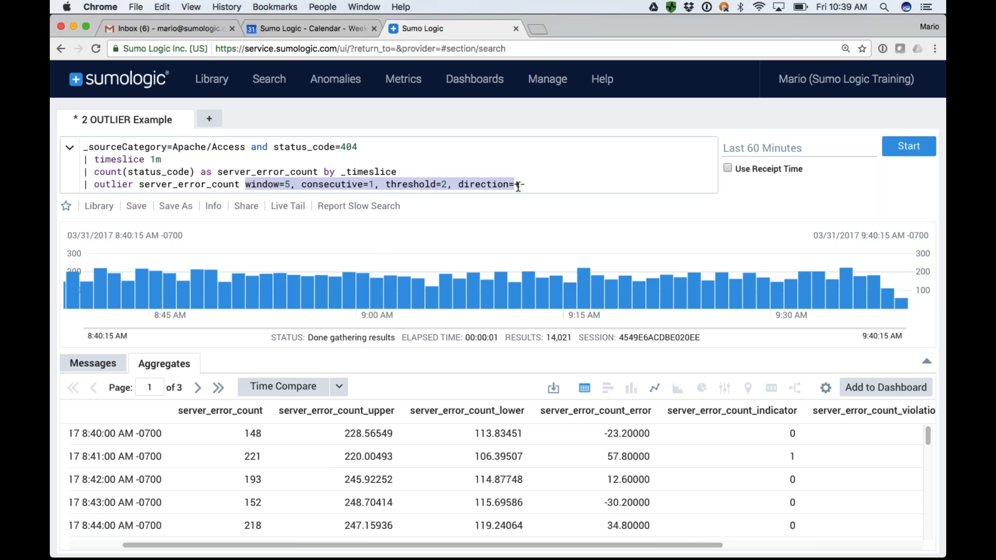
{"action": "double_click", "coordinate": [277, 185]}
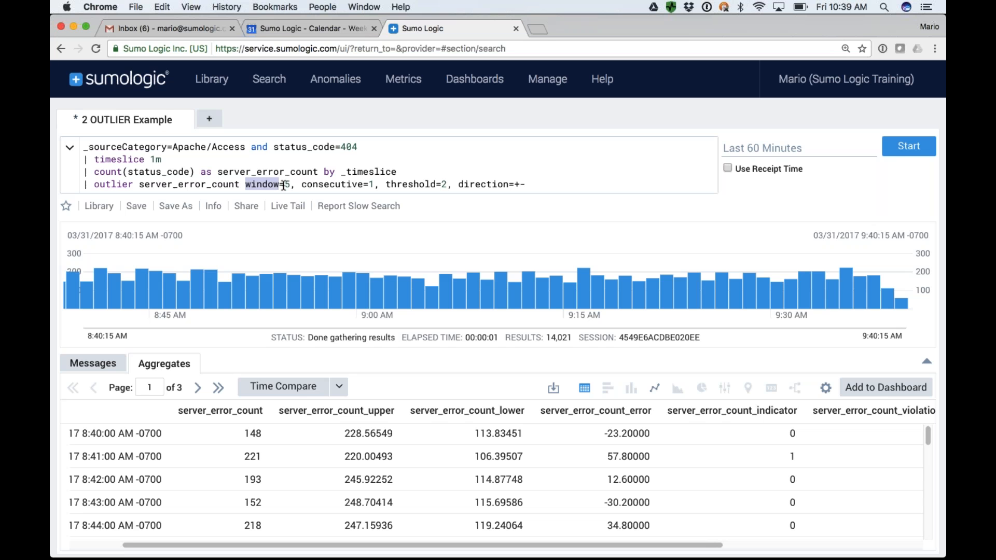
{"action": "double_click", "coordinate": [338, 185]}
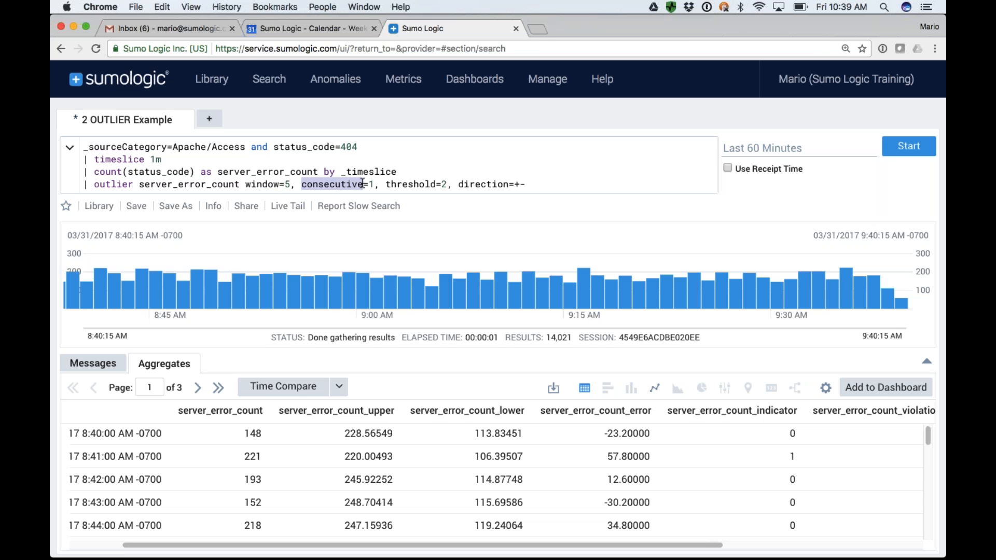
Set the outlier operator's threshold to 5 and run the search.
{"action": "left_click_drag", "start_coordinate": [385, 186], "coordinate": [445, 188]}
{"action": "left_click", "coordinate": [444, 187]}
{"action": "key", "text": "BackSpace"}
{"action": "type", "text": "5"}
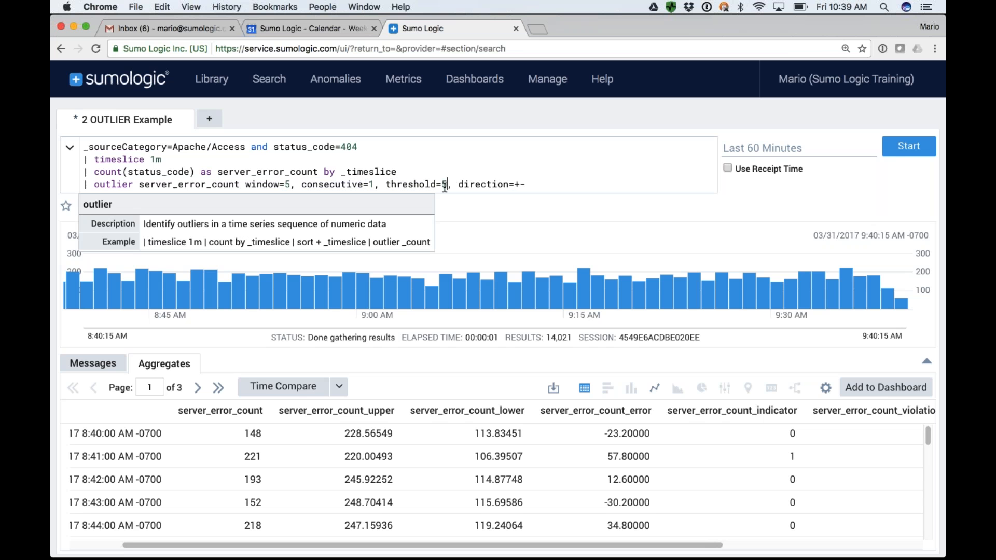
{"action": "key", "text": "Return"}
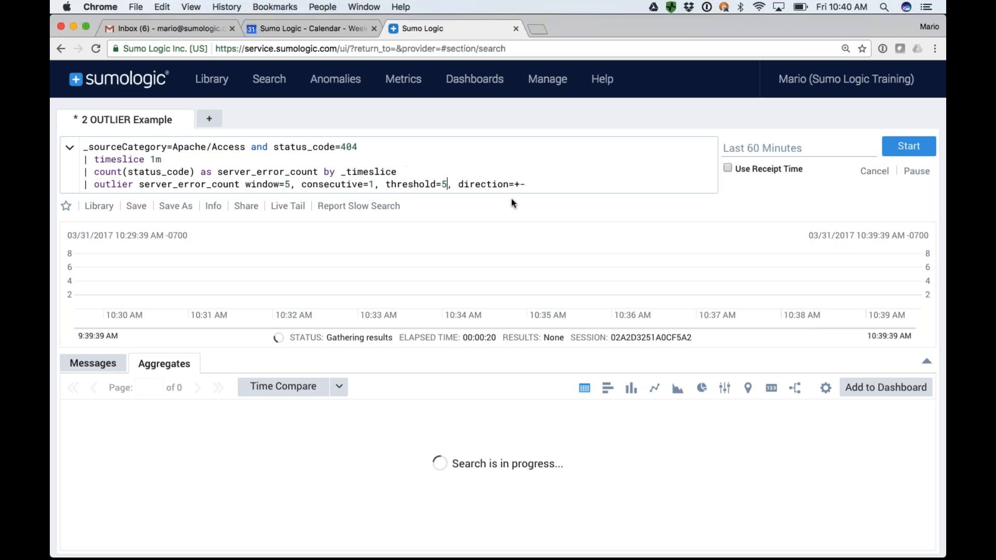
Examine the direction=+- parameter of the outlier operator and rerun the search.
{"action": "left_click", "coordinate": [535, 184]}
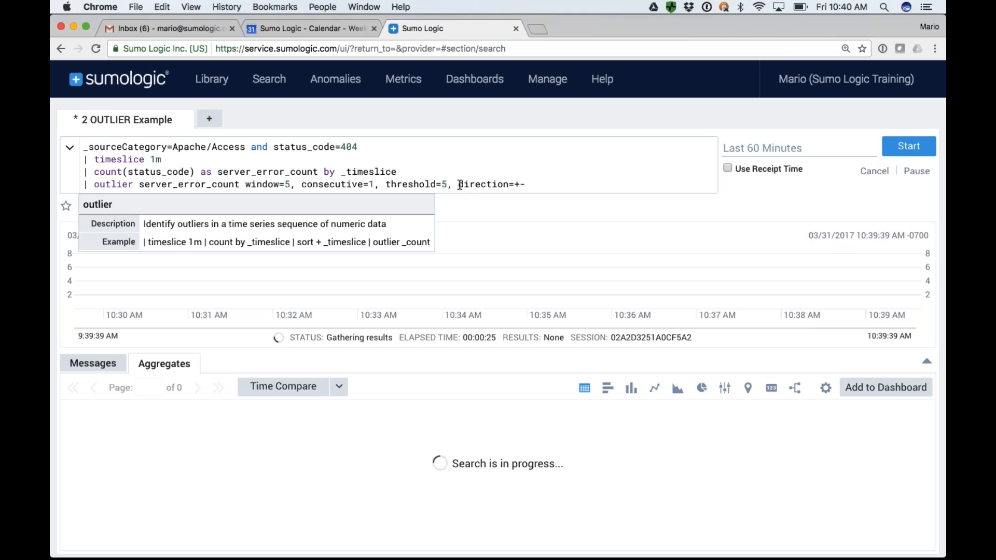
{"action": "left_click_drag", "start_coordinate": [459, 184], "coordinate": [528, 189]}
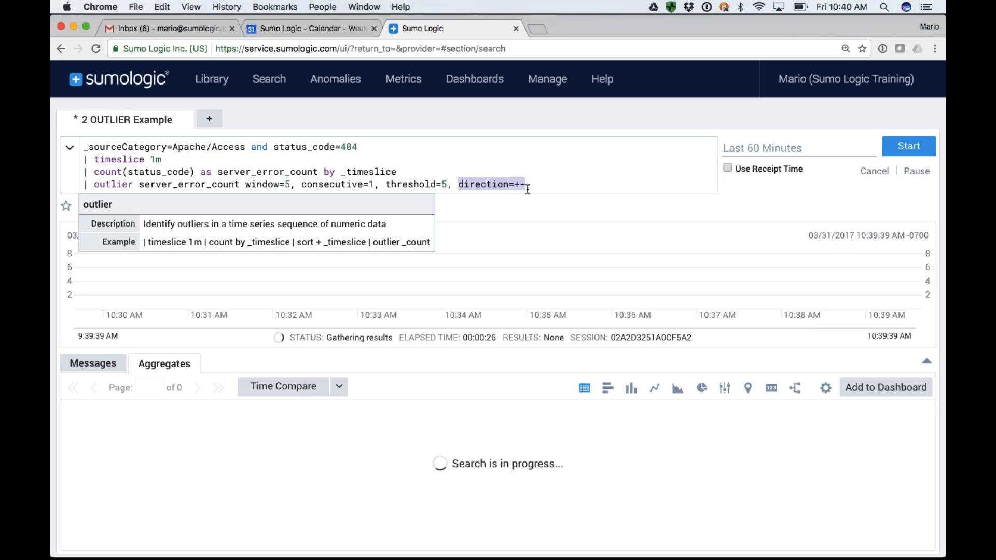
{"action": "left_click", "coordinate": [535, 188]}
{"action": "key", "text": "Return"}
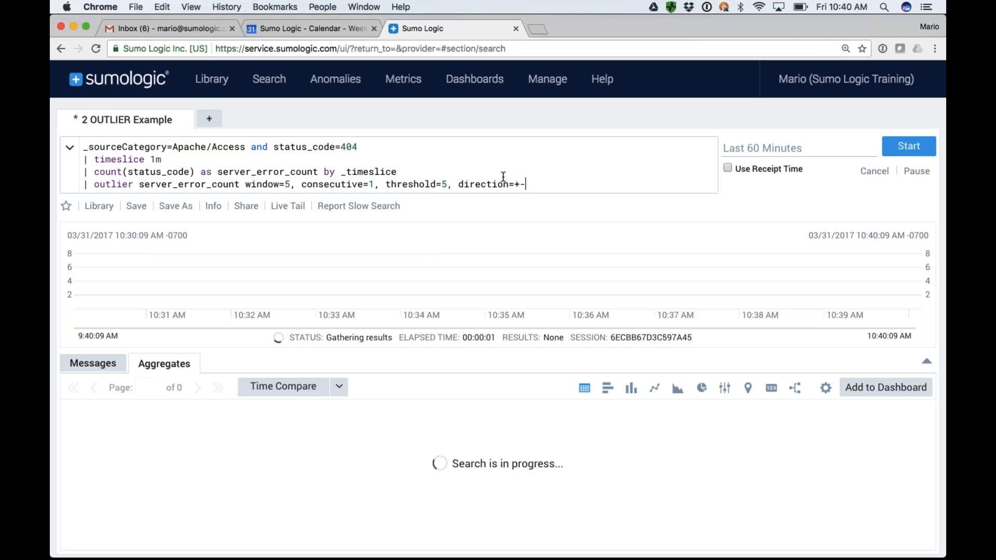
Set the search's time range to Last 15 Minutes and start the search again.
{"action": "key", "text": "BackSpace"}
{"action": "left_click", "coordinate": [748, 151]}
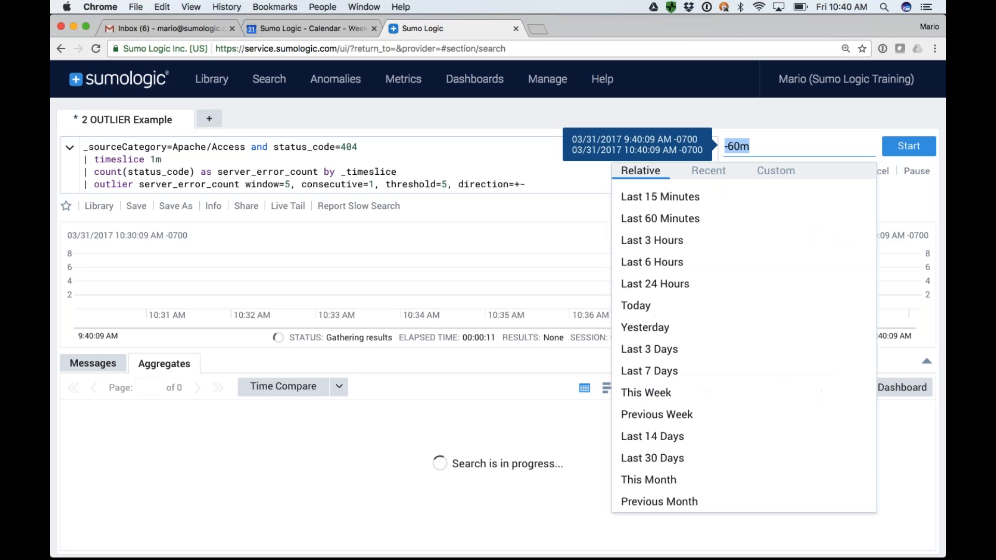
{"action": "left_click", "coordinate": [652, 197]}
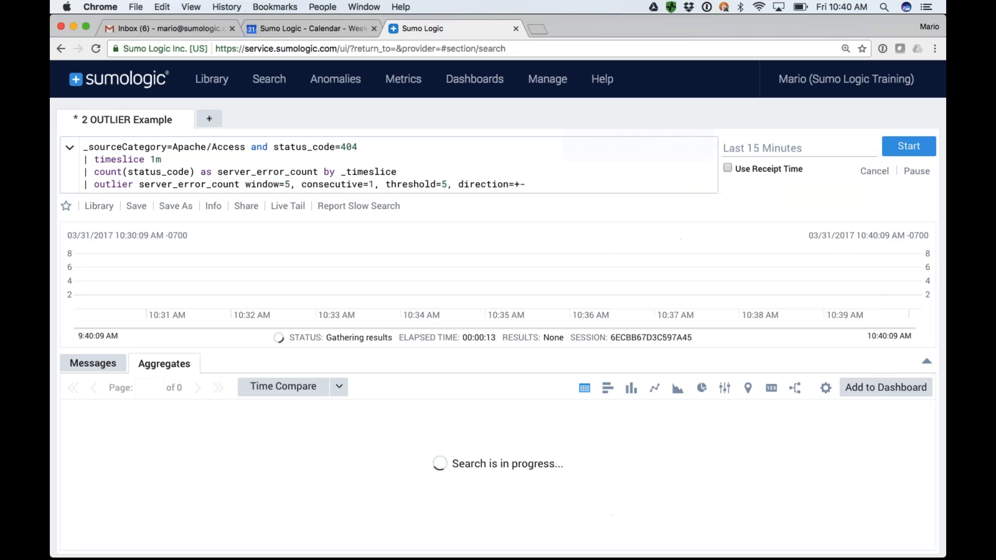
{"action": "left_click", "coordinate": [909, 147]}
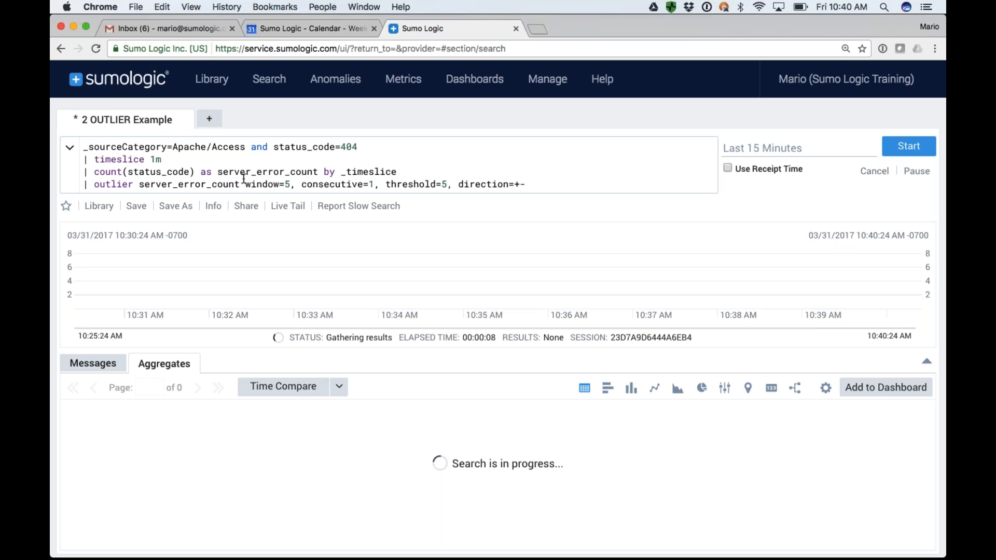
Review the whole query and start a new "| where" line after the outlier operator.
{"action": "key", "text": "super+a"}
{"action": "left_click", "coordinate": [106, 147]}
{"action": "left_click_drag", "start_coordinate": [83, 147], "coordinate": [530, 185]}
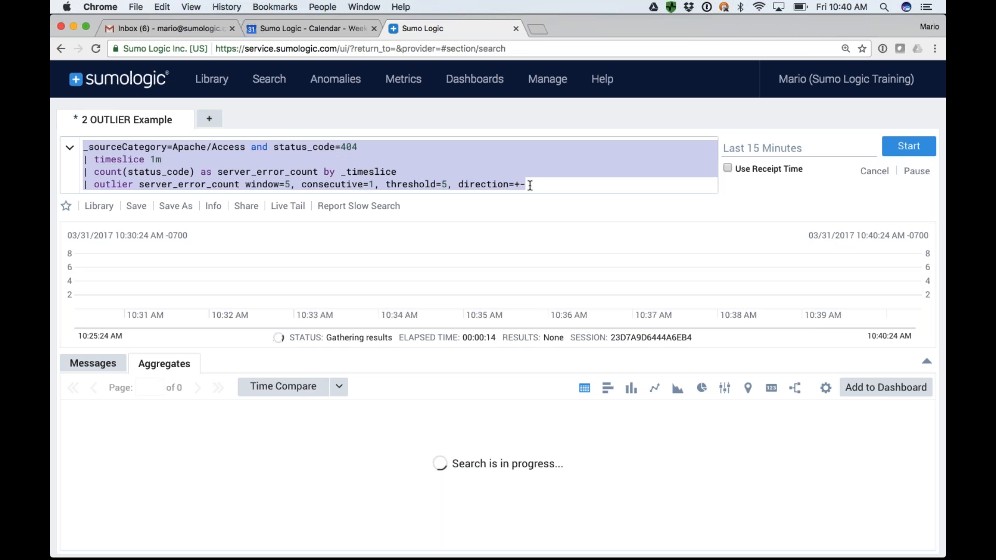
{"action": "left_click", "coordinate": [539, 180]}
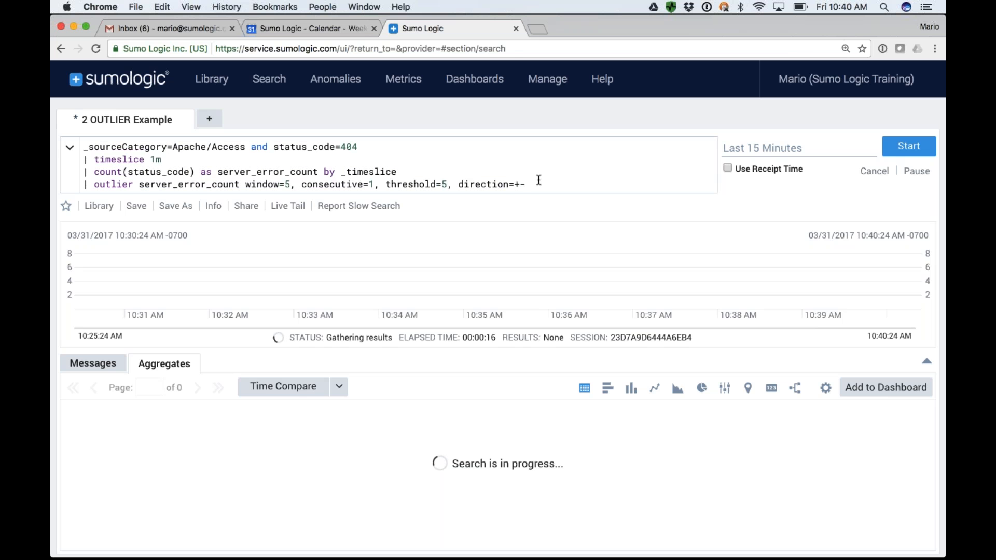
{"action": "key", "text": "Right"}
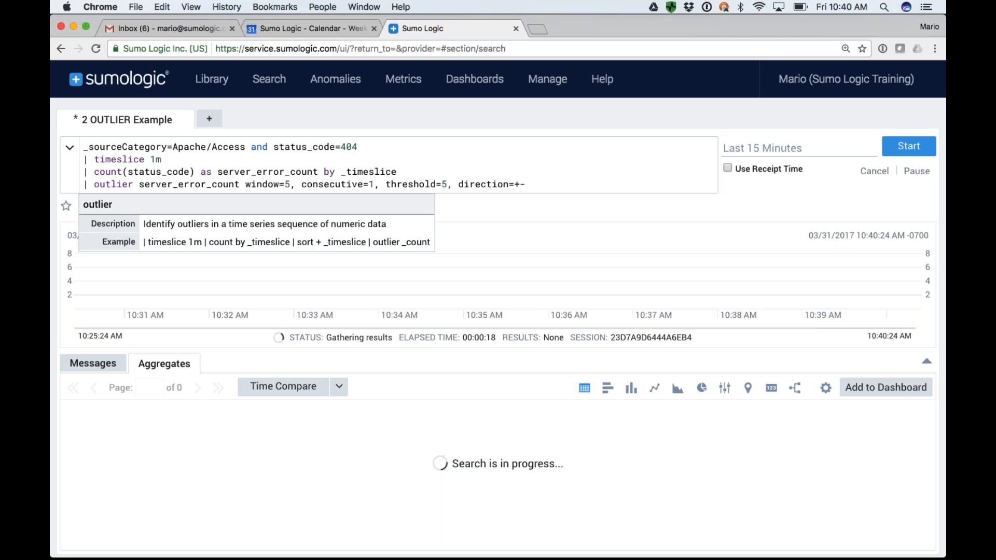
{"action": "key", "text": "shift+Return"}
{"action": "type", "text": "| "}
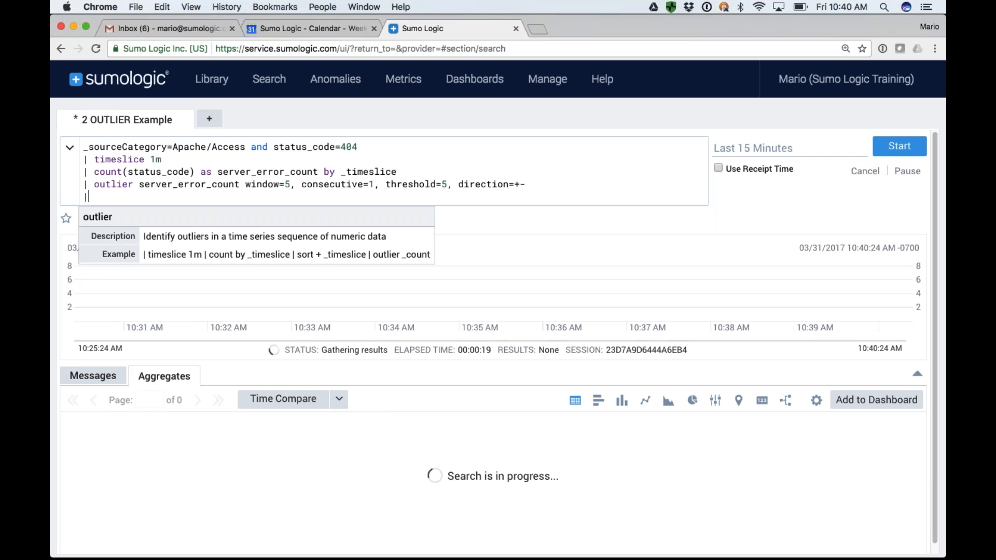
{"action": "type", "text": "where"}
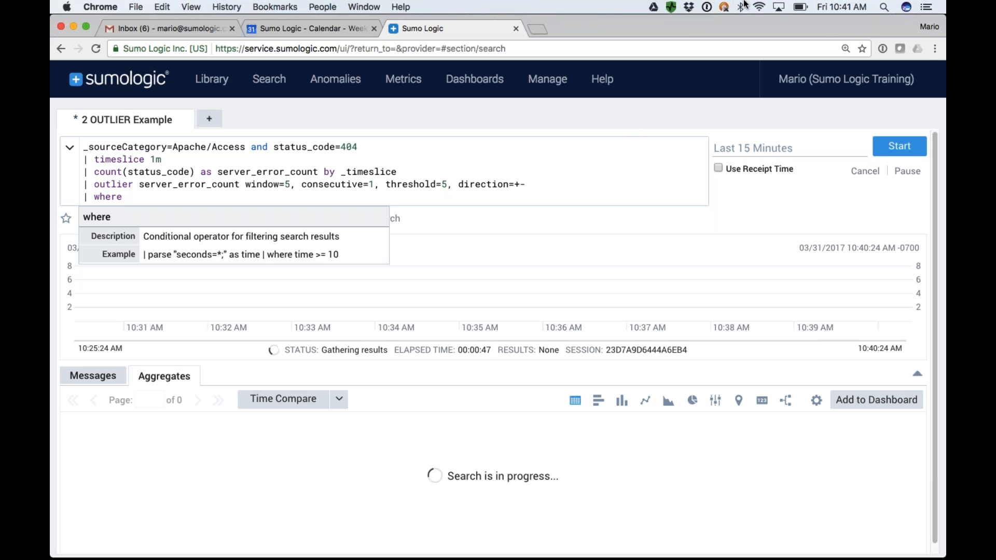
Check the computer's Wi-Fi connection and close the Gmail and Calendar pages in the browser.
{"action": "left_click", "coordinate": [760, 8]}
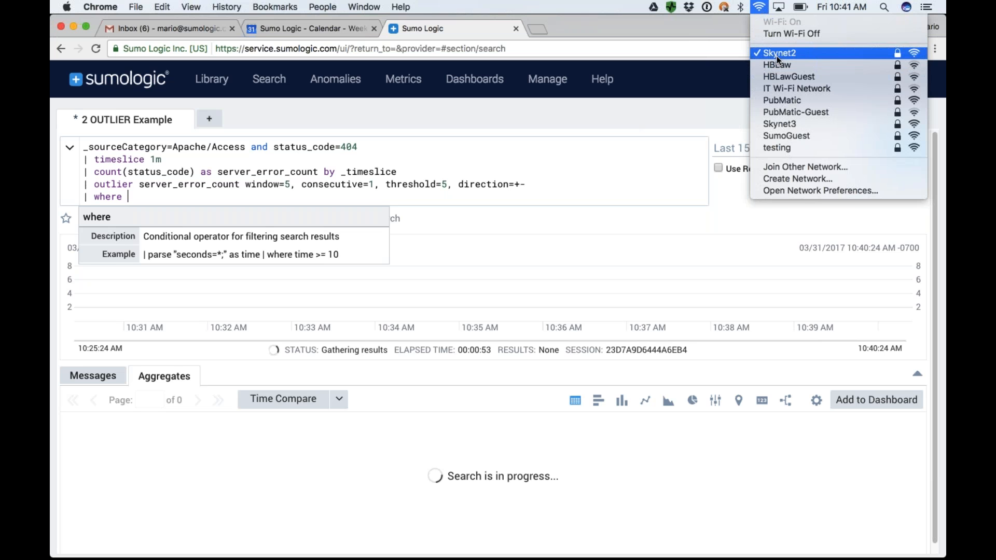
{"action": "left_click", "coordinate": [683, 31]}
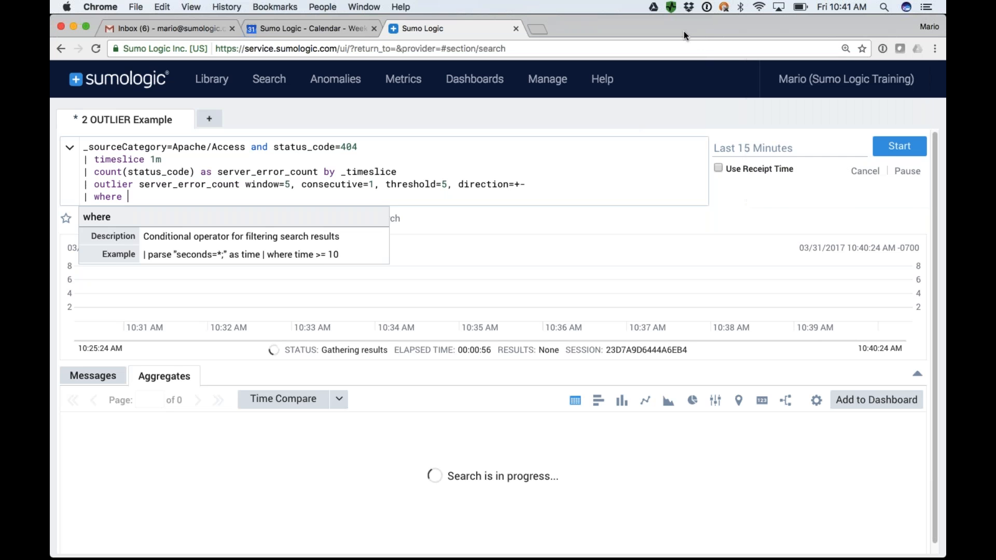
{"action": "mouse_move", "coordinate": [448, 69]}
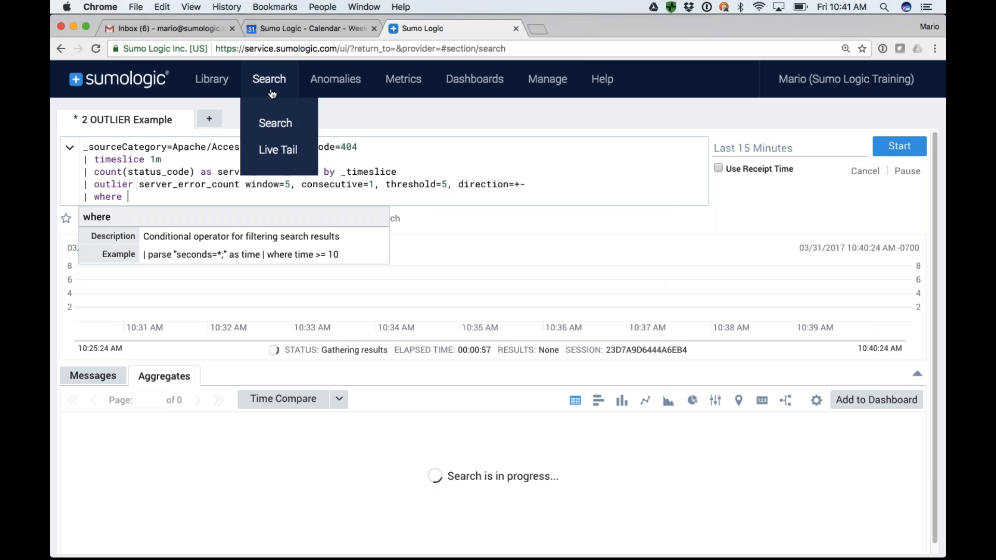
{"action": "left_click", "coordinate": [232, 28]}
{"action": "left_click", "coordinate": [232, 28]}
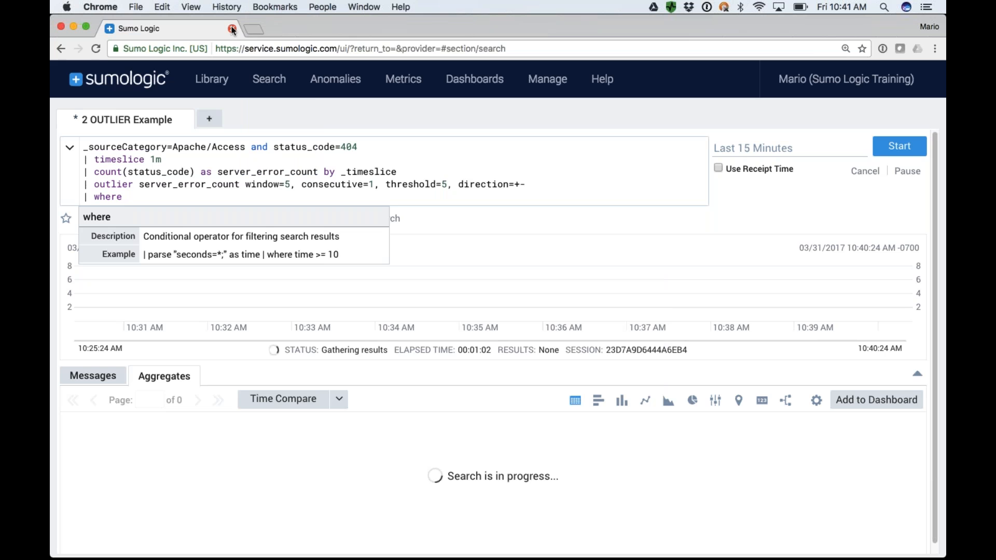
Open the bookmarked Sumo Logic Training page separately, view its on-demand videos on dashboards and monitoring, and close it.
{"action": "left_click", "coordinate": [250, 29]}
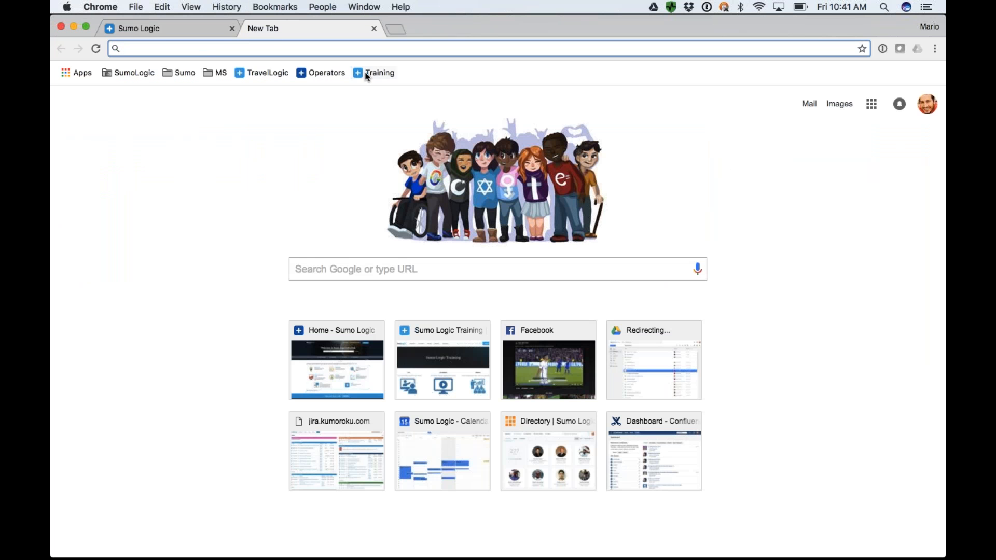
{"action": "left_click", "coordinate": [374, 73]}
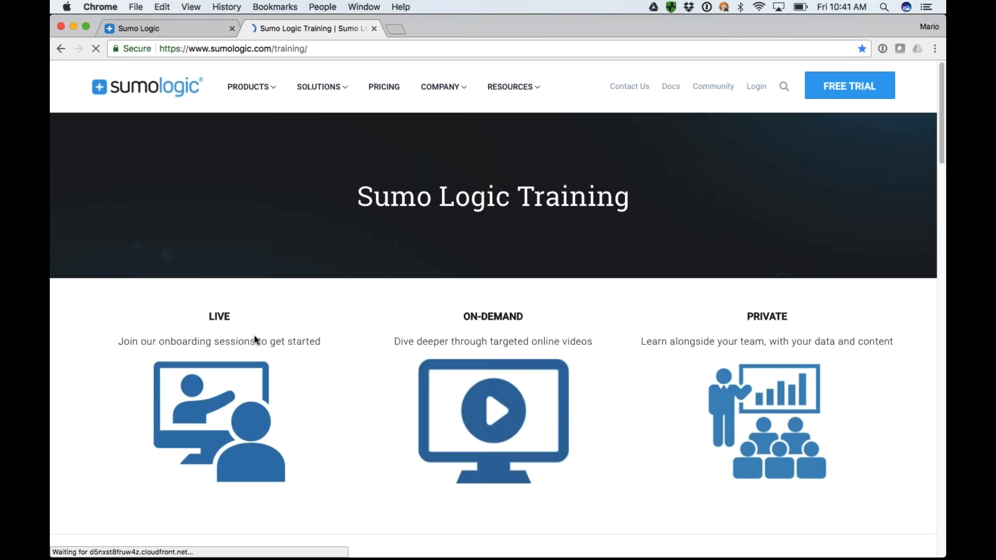
{"action": "left_click", "coordinate": [488, 423]}
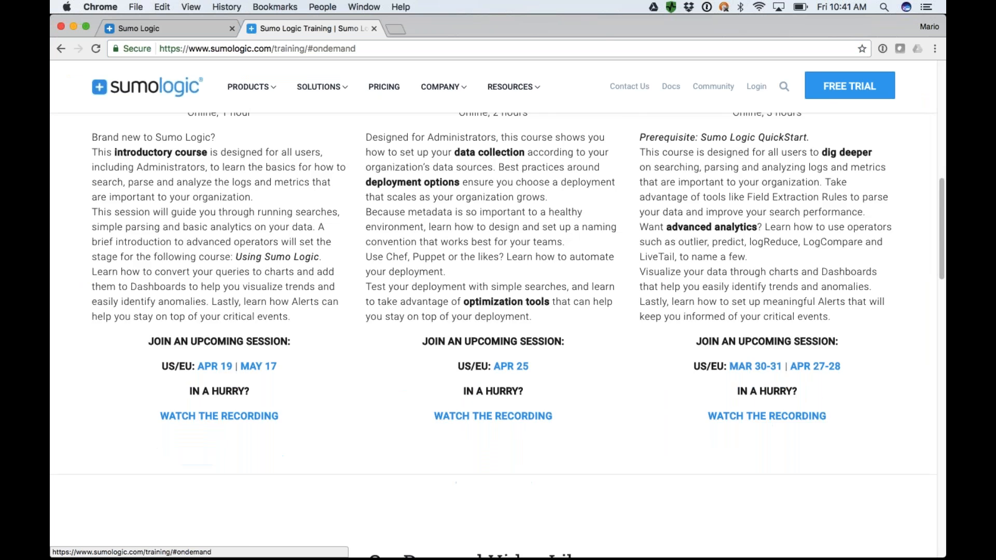
{"action": "left_click", "coordinate": [474, 308]}
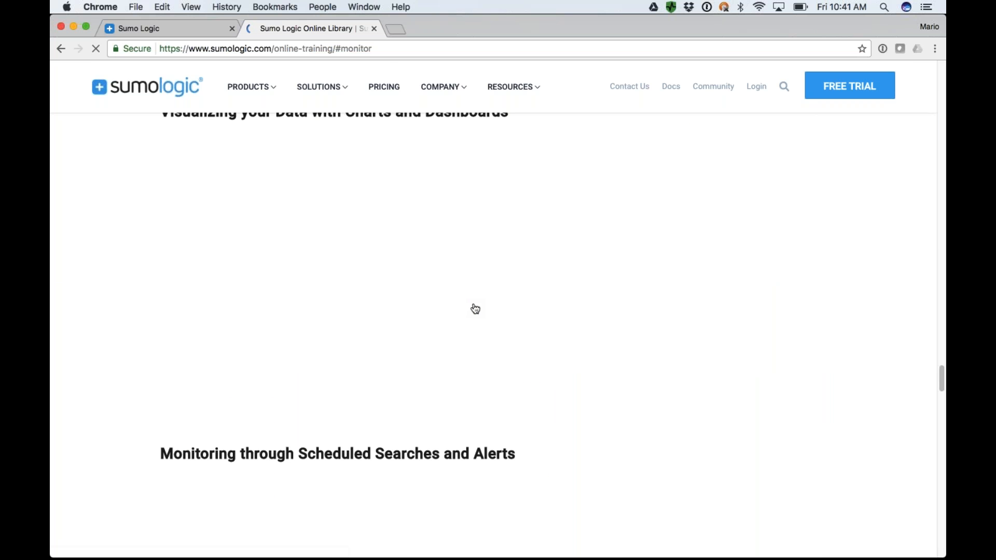
{"action": "left_click", "coordinate": [374, 28]}
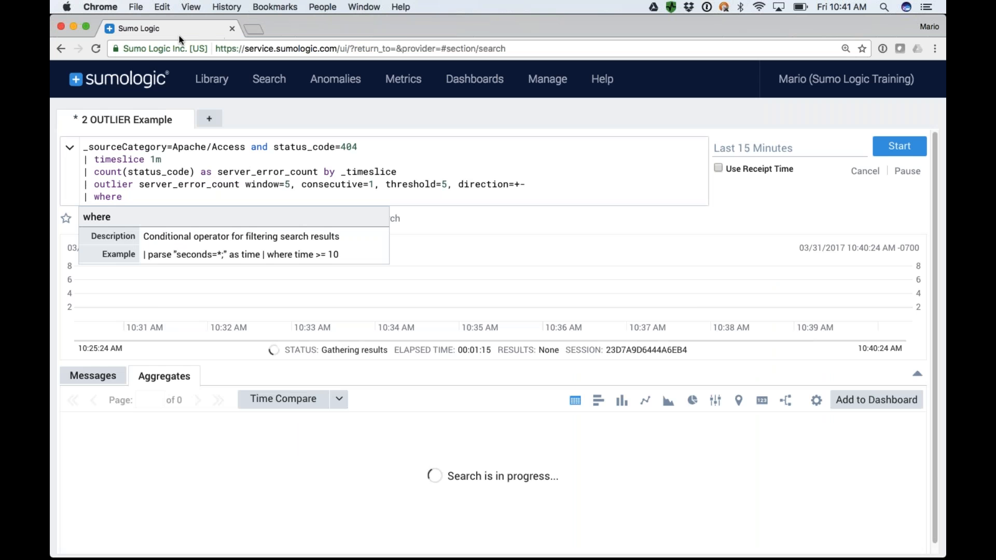
Delete the unfinished where line from the outlier query and rerun the search.
{"action": "left_click", "coordinate": [510, 185]}
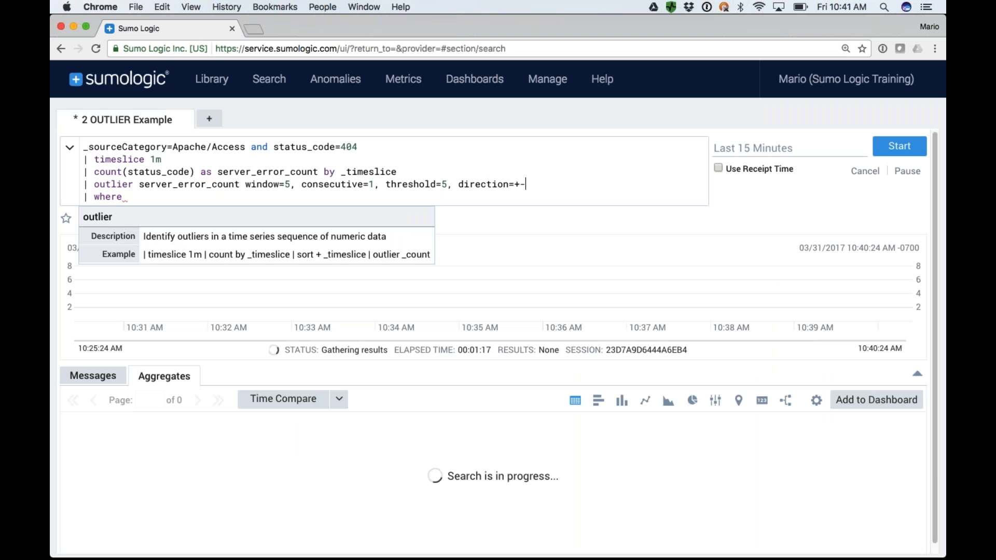
{"action": "left_click_drag", "start_coordinate": [84, 197], "coordinate": [128, 197]}
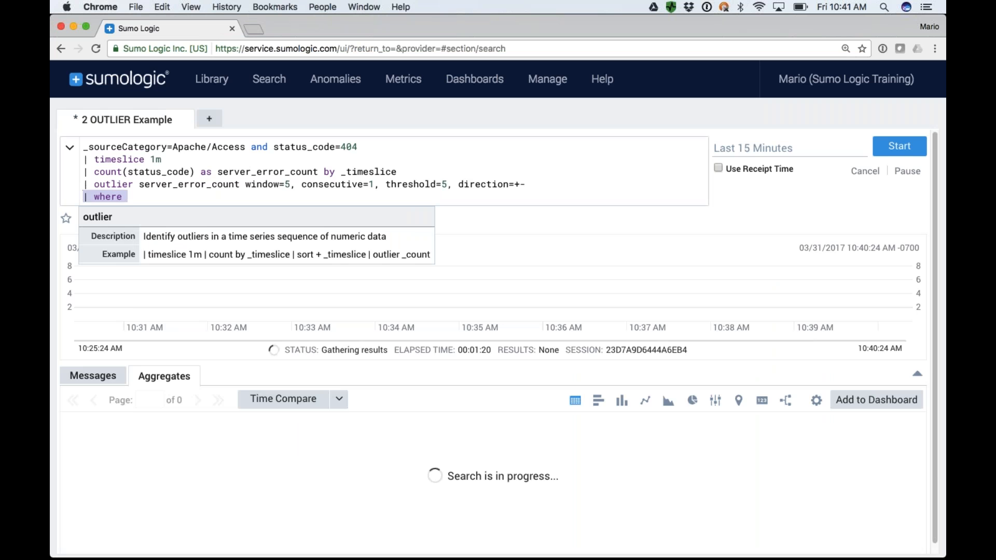
{"action": "key", "text": "BackSpace"}
{"action": "key", "text": "BackSpace"}
{"action": "key", "text": "Return"}
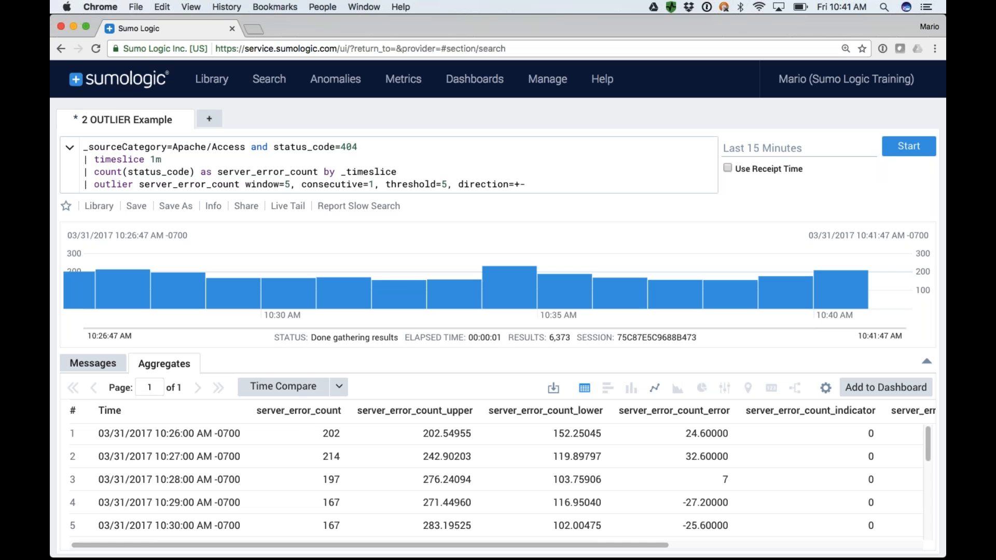
Inspect the flagged outlier on a line chart and locate the server_error_count_violation column in the results table.
{"action": "left_click", "coordinate": [656, 391]}
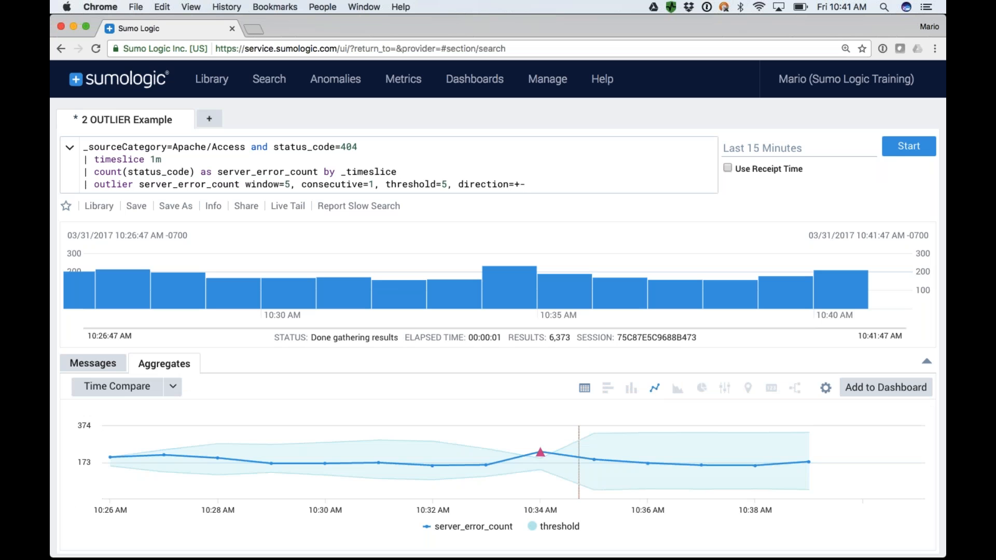
{"action": "mouse_move", "coordinate": [540, 455]}
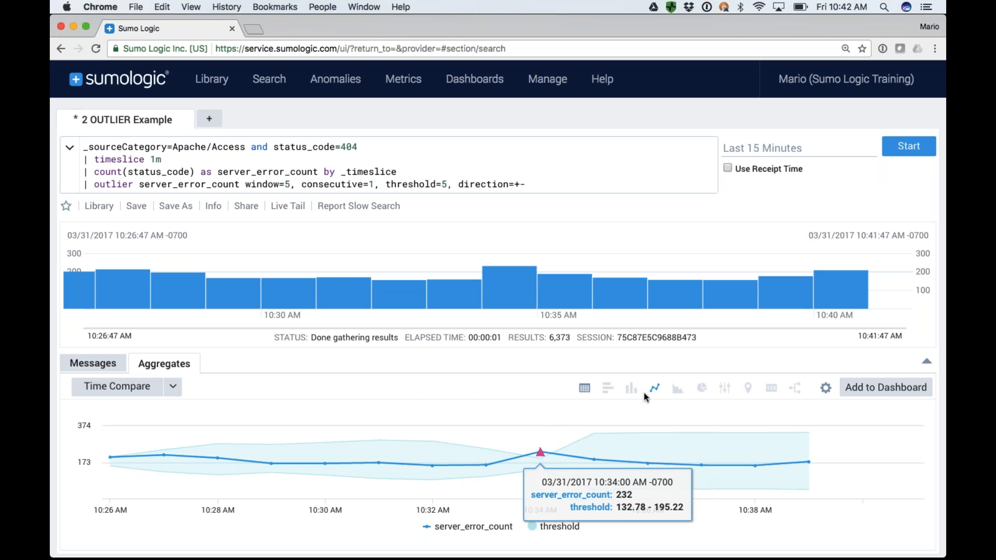
{"action": "left_click", "coordinate": [585, 389]}
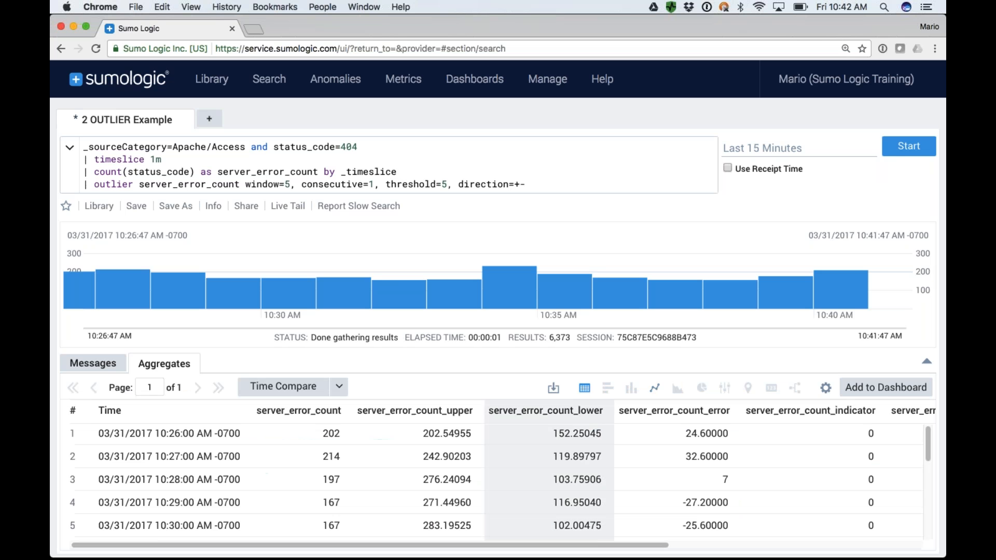
{"action": "scroll", "coordinate": [727, 467], "scroll_direction": "right", "scroll_amount": 5}
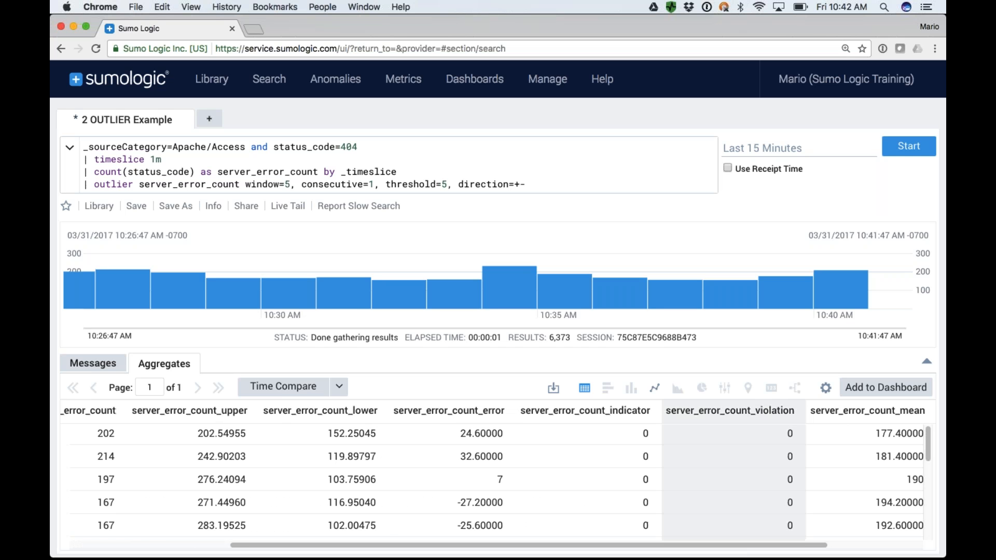
{"action": "left_click_drag", "start_coordinate": [795, 414], "coordinate": [667, 416]}
{"action": "key", "text": "super+c"}
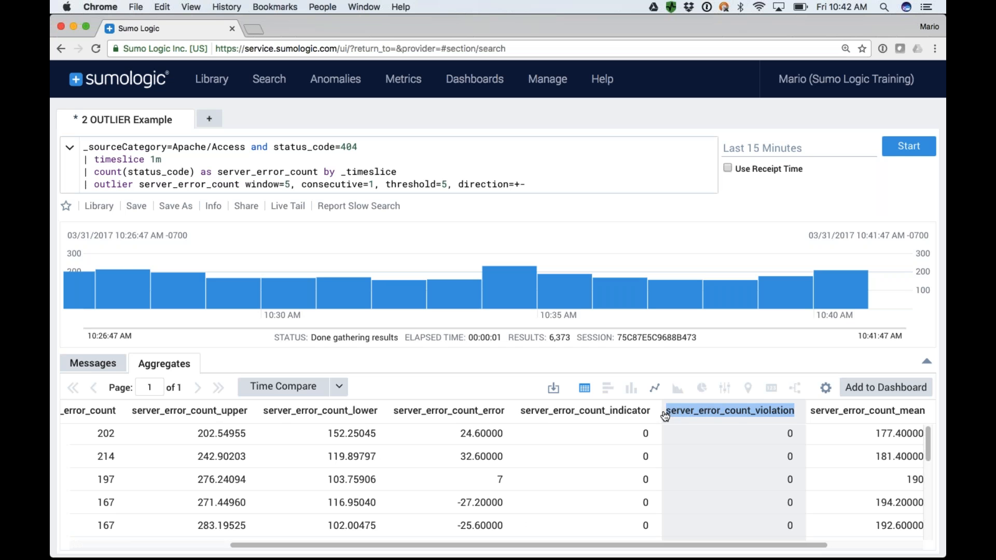
Append the line "| where server_error_count_violation > 0" to the outlier query and run the search.
{"action": "left_click", "coordinate": [666, 417]}
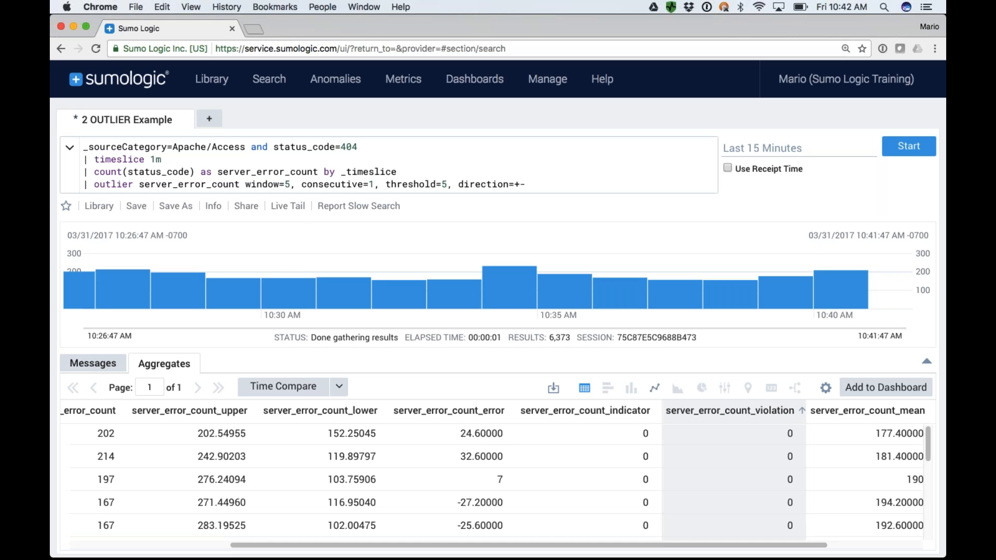
{"action": "left_click", "coordinate": [552, 185]}
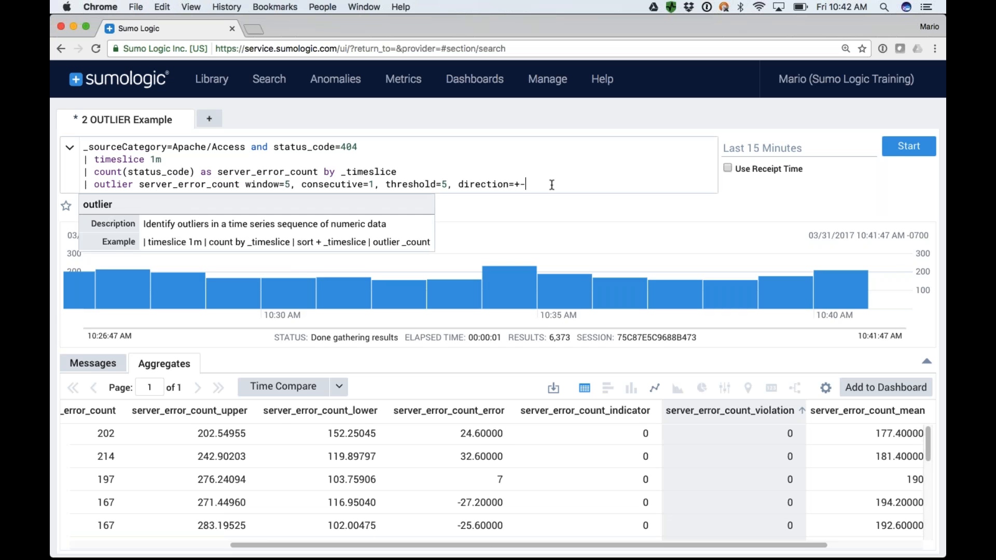
{"action": "key", "text": "Return"}
{"action": "type", "text": "| where"}
{"action": "key", "text": "super+v"}
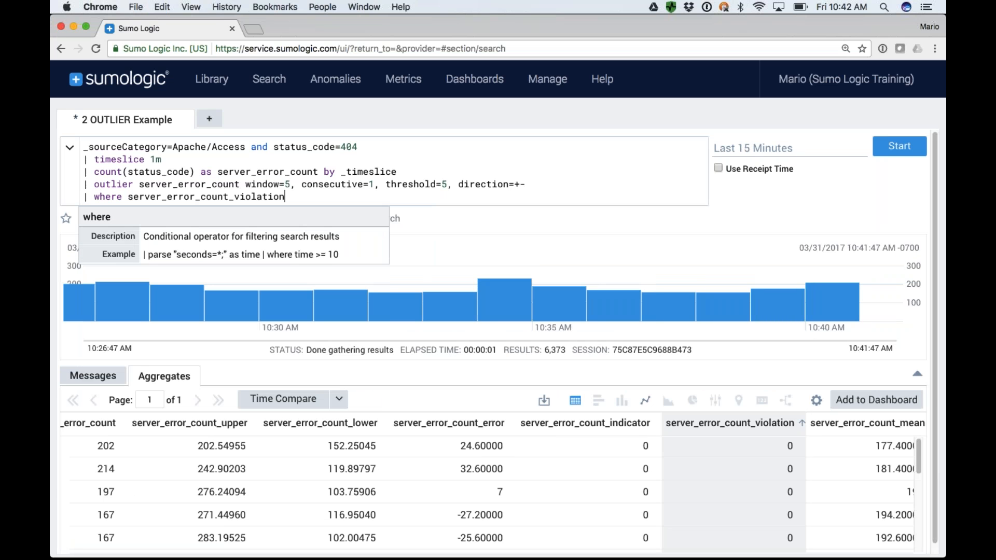
{"action": "type", "text": "> 0"}
{"action": "key", "text": "Return"}
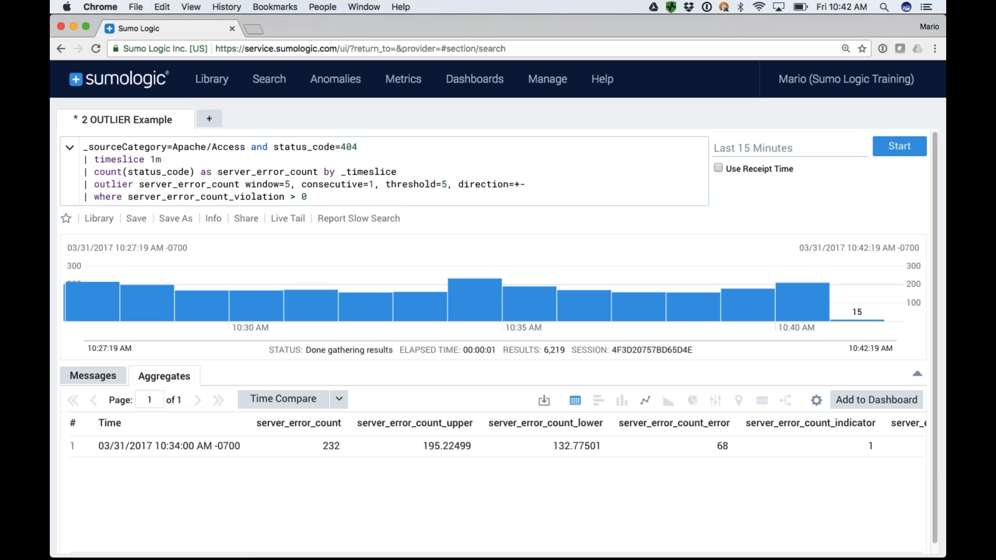
{"action": "left_click_drag", "start_coordinate": [309, 198], "coordinate": [84, 147]}
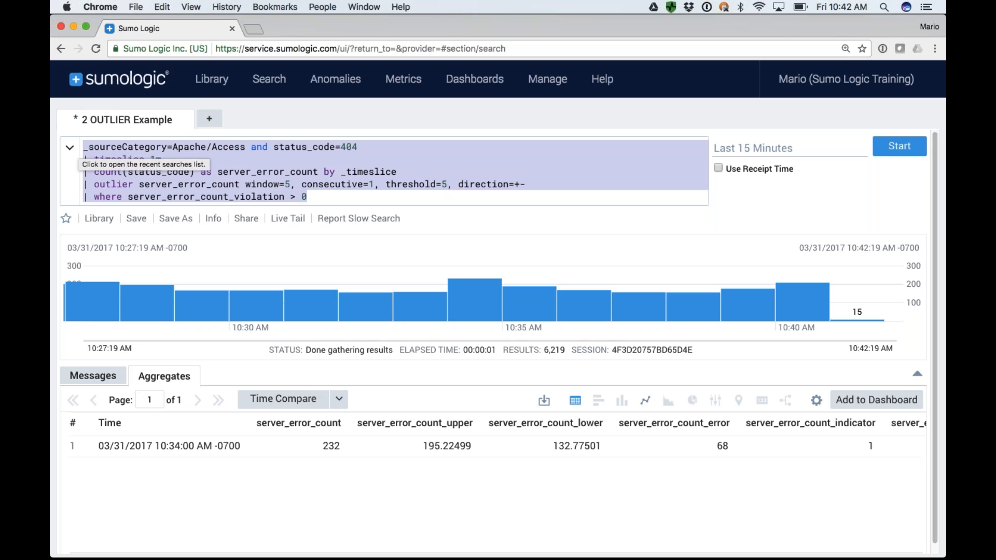
{"action": "left_click", "coordinate": [212, 186]}
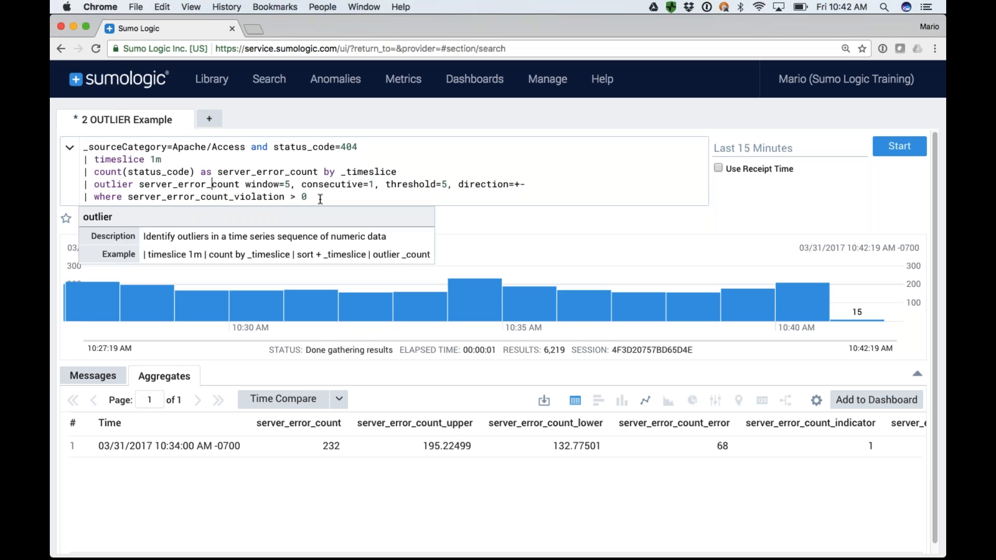
{"action": "left_click_drag", "start_coordinate": [320, 197], "coordinate": [82, 197]}
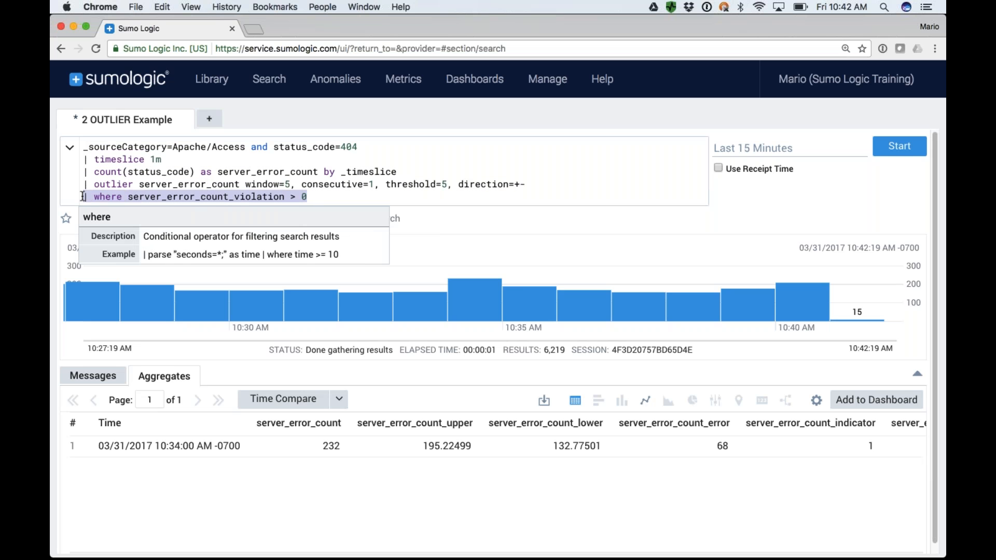
{"action": "left_click", "coordinate": [324, 194]}
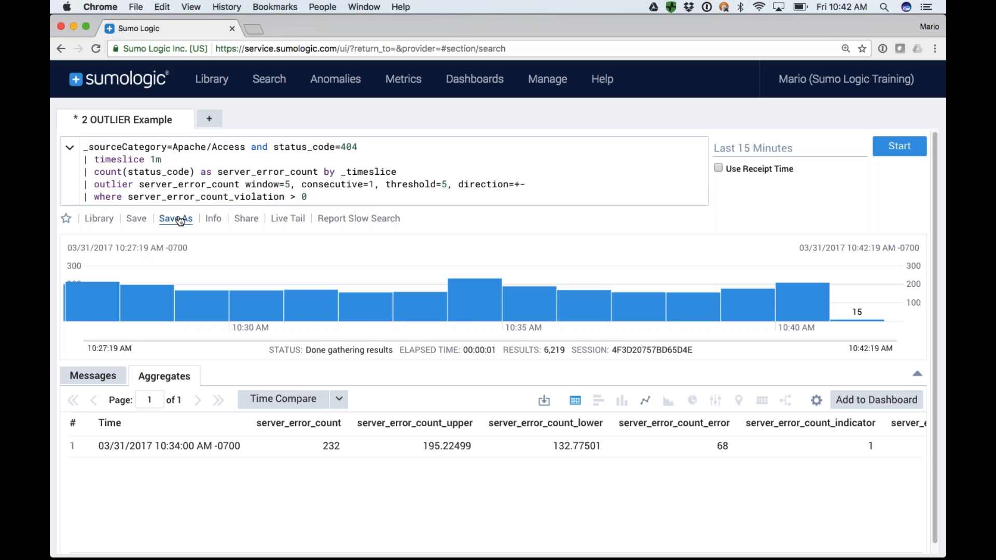
Start saving the query as a new search named "2 OUTLIER Example Sched Search" and open its scheduling options.
{"action": "left_click", "coordinate": [176, 219]}
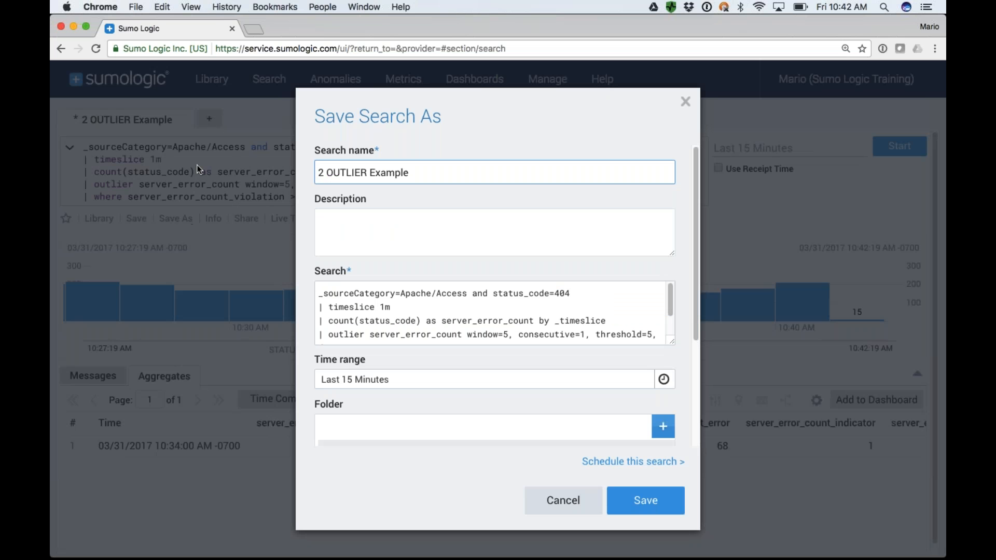
{"action": "left_click", "coordinate": [425, 173]}
{"action": "type", "text": "Sched Search"}
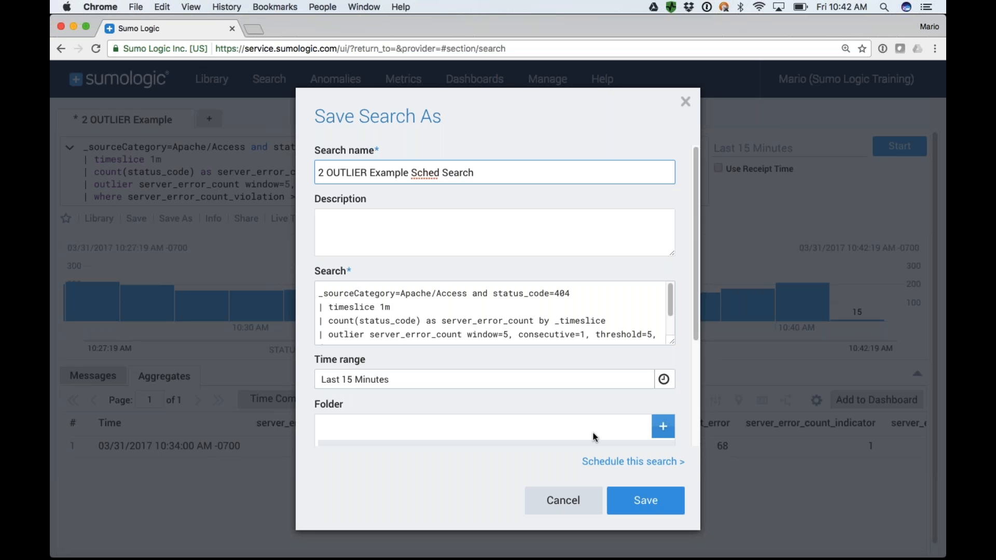
{"action": "left_click", "coordinate": [647, 504]}
{"action": "left_click", "coordinate": [633, 463]}
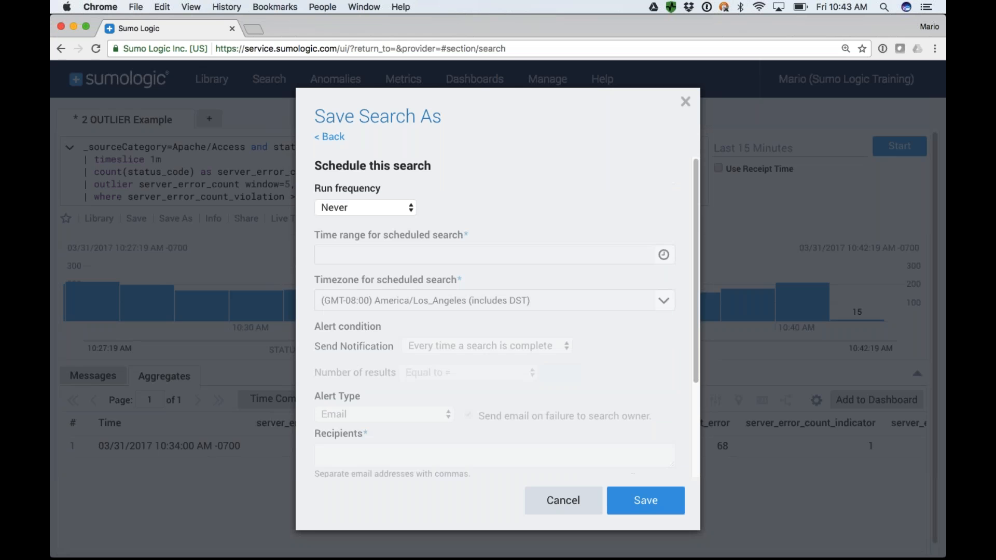
Schedule the search to run hourly over the Last 60 Minutes, using the browser's default timezone.
{"action": "left_click", "coordinate": [365, 207]}
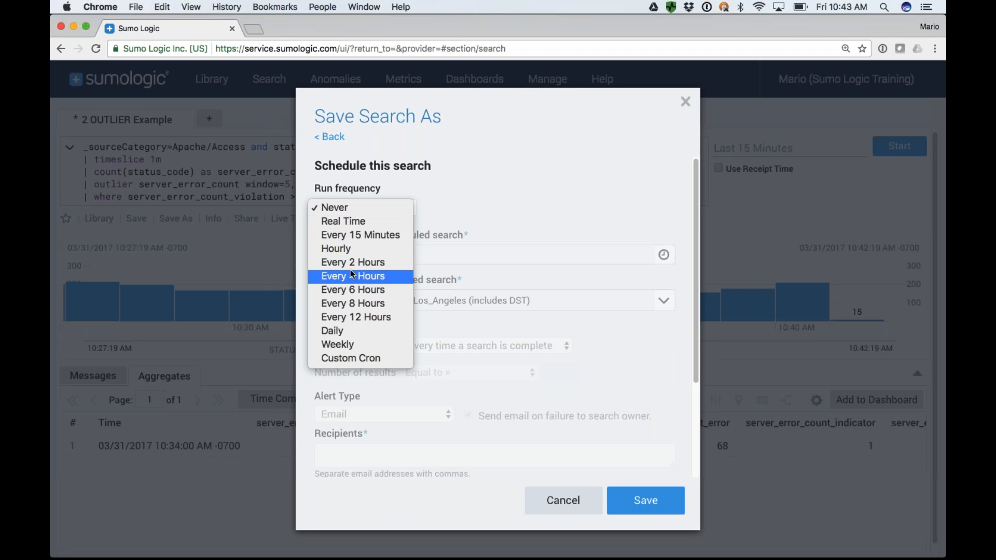
{"action": "left_click", "coordinate": [348, 251]}
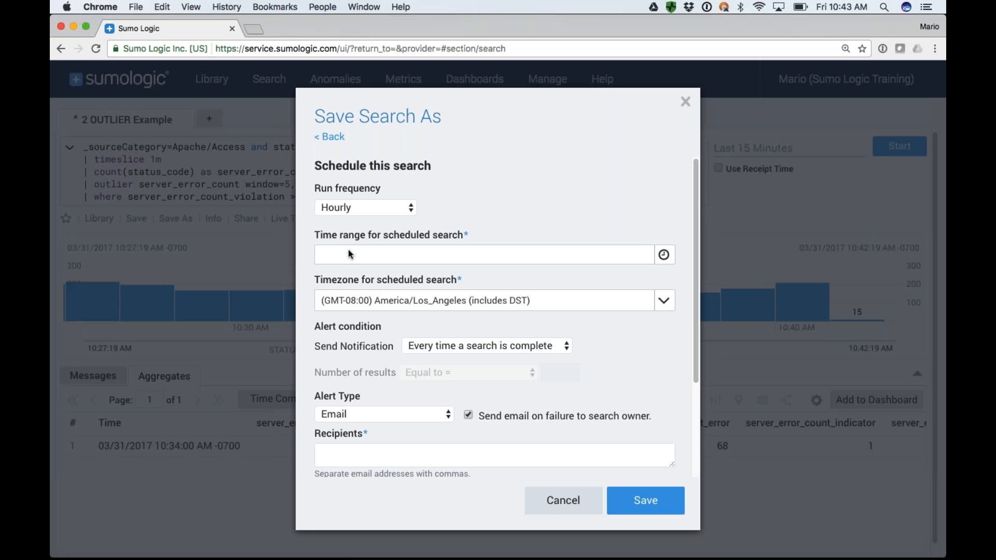
{"action": "left_click", "coordinate": [363, 260]}
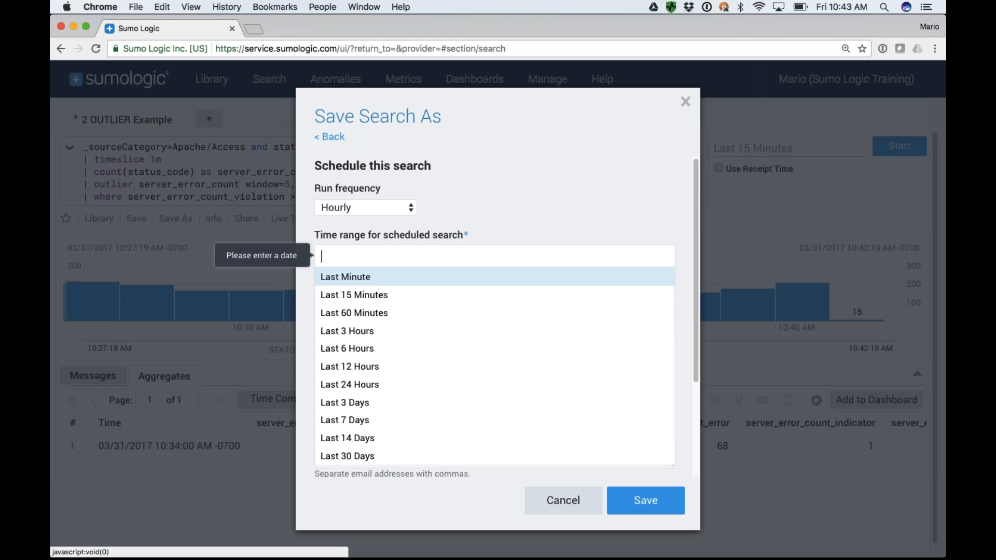
{"action": "left_click", "coordinate": [351, 314]}
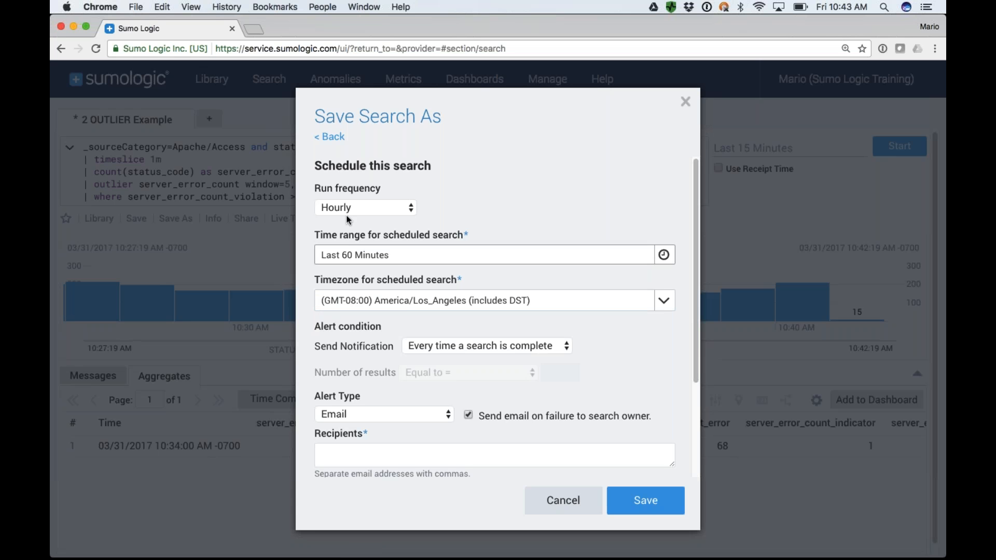
{"action": "left_click", "coordinate": [409, 306]}
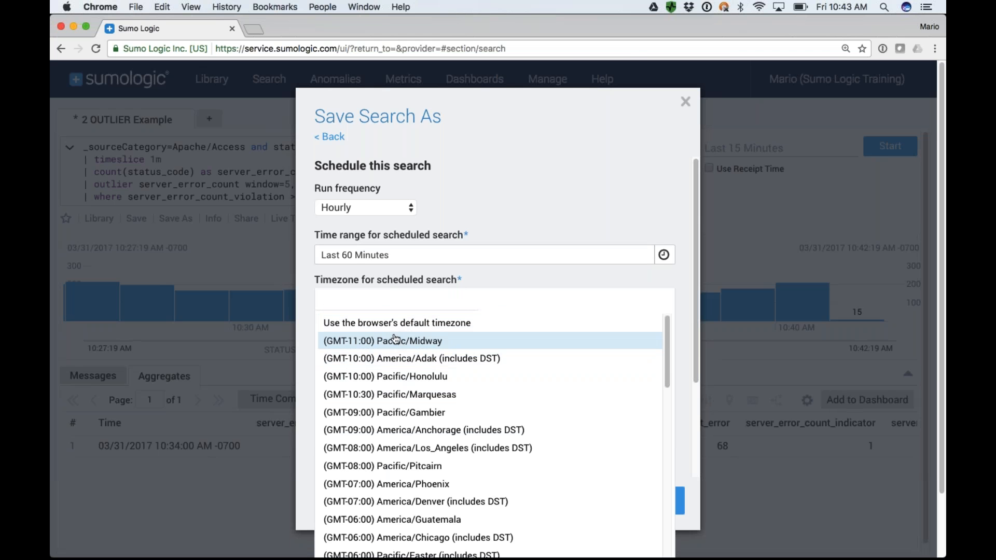
{"action": "left_click", "coordinate": [338, 324]}
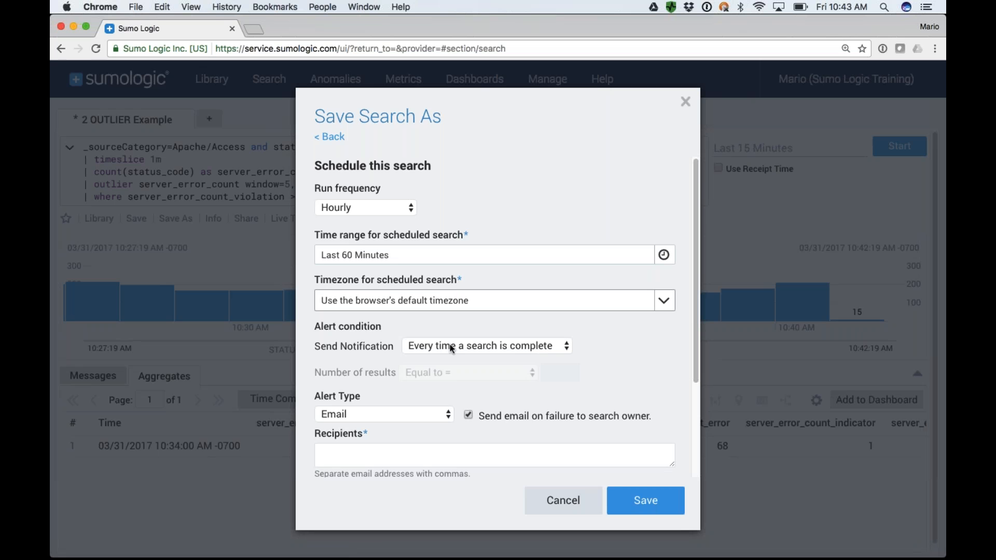
Set the alert condition to send a notification only if the number of results is greater than 0.
{"action": "left_click_drag", "start_coordinate": [380, 325], "coordinate": [313, 327]}
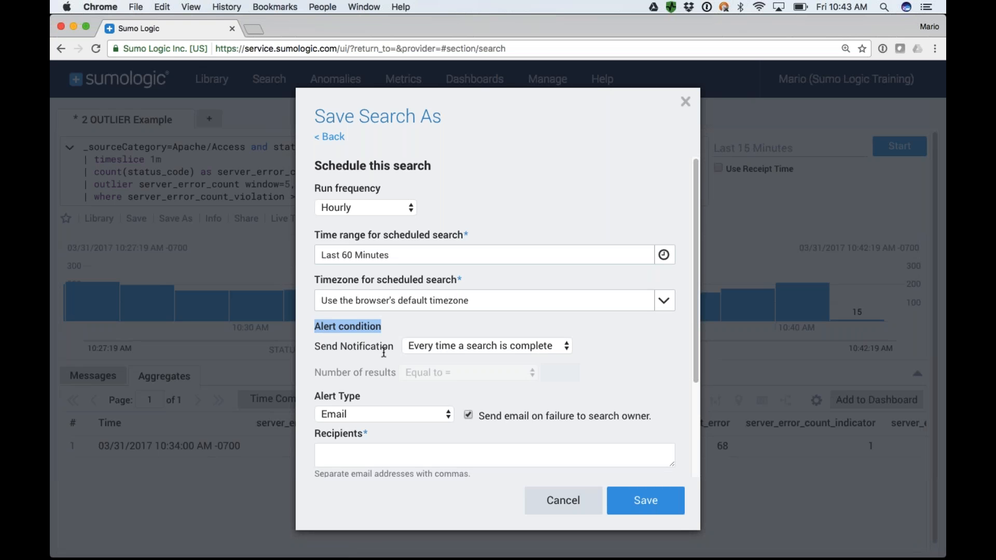
{"action": "left_click", "coordinate": [525, 347]}
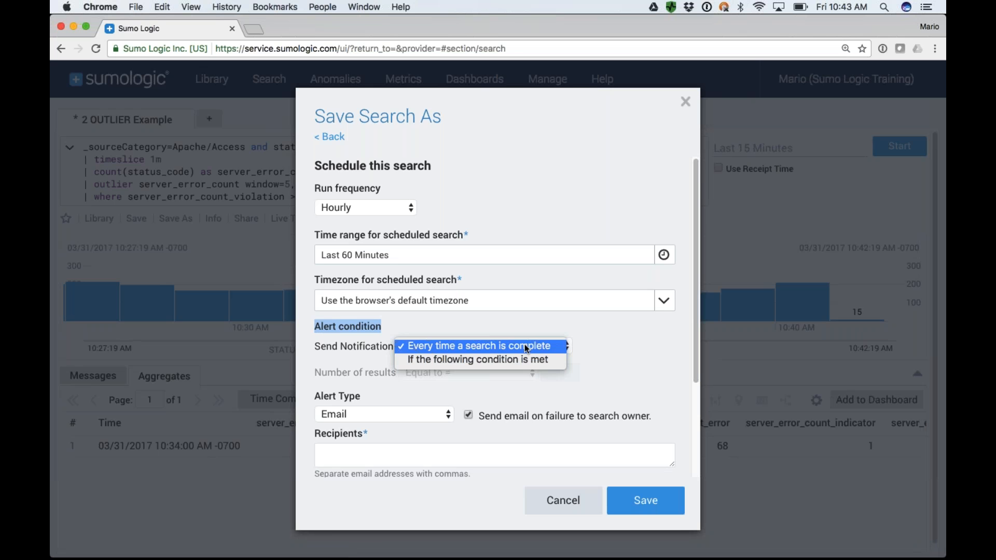
{"action": "left_click", "coordinate": [489, 362]}
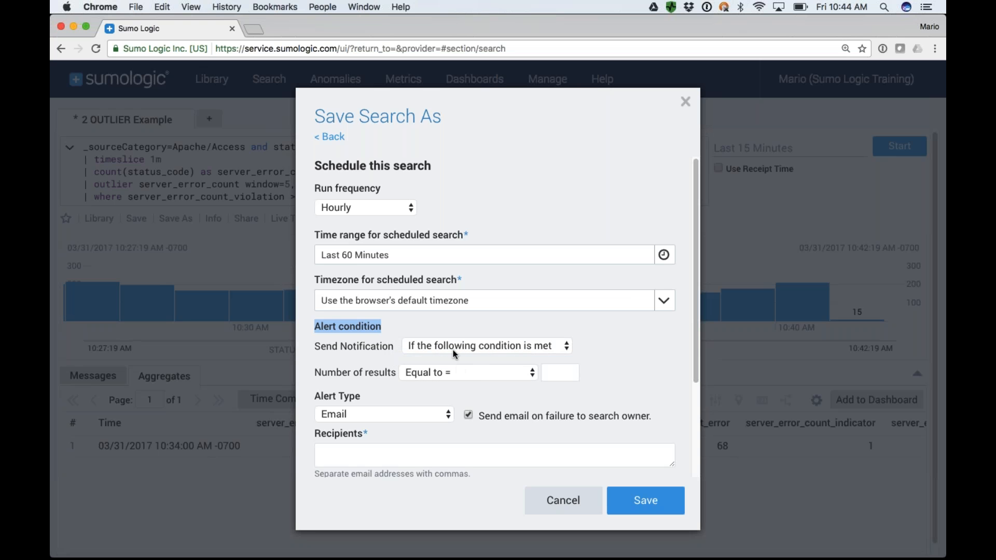
{"action": "left_click", "coordinate": [432, 371]}
{"action": "left_click", "coordinate": [438, 387]}
{"action": "left_click", "coordinate": [554, 372]}
{"action": "type", "text": "0"}
{"action": "key", "text": "Tab"}
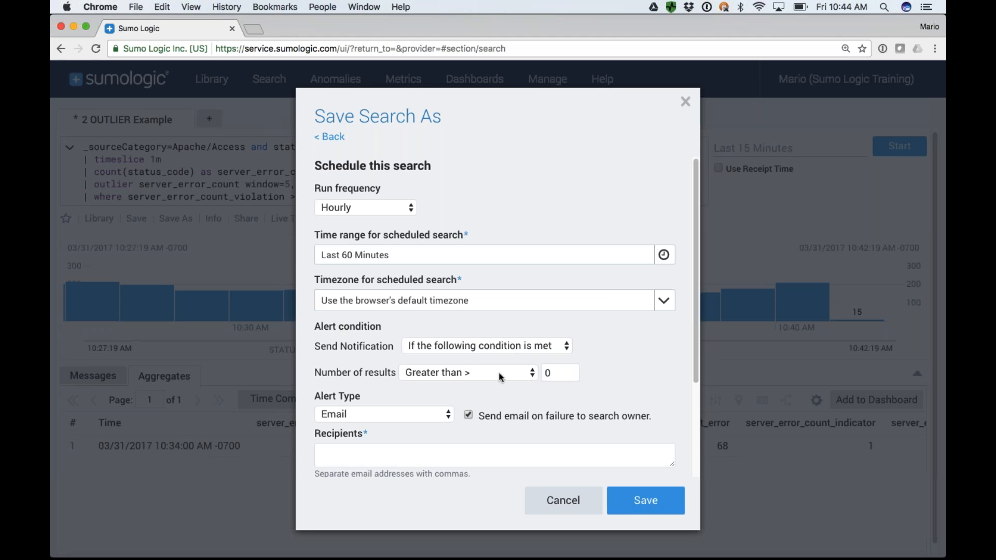
Enter the recipient's e-mail for the alert, check the subject-line variables help, and include the results as a CSV attachment.
{"action": "scroll", "coordinate": [551, 376], "scroll_direction": "down", "scroll_amount": 5}
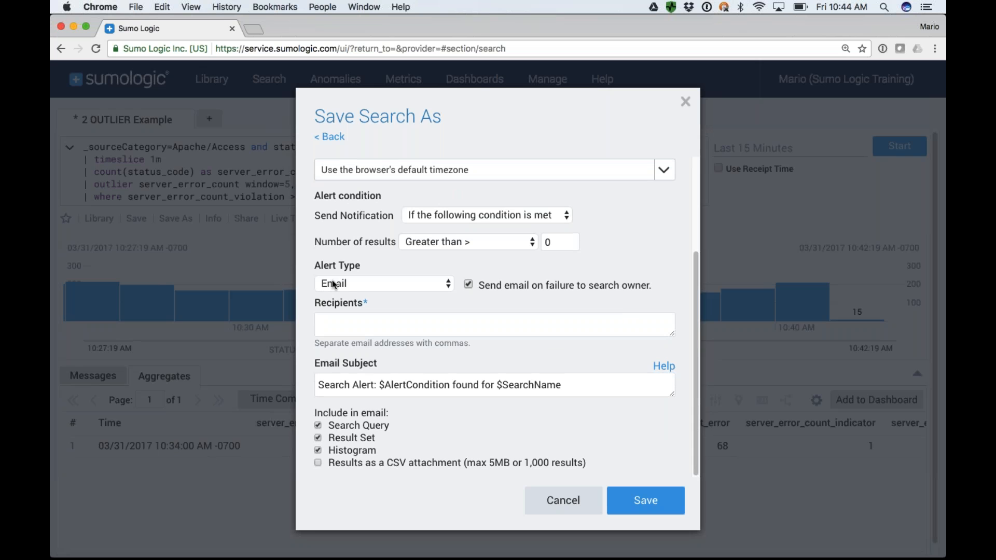
{"action": "left_click", "coordinate": [346, 304]}
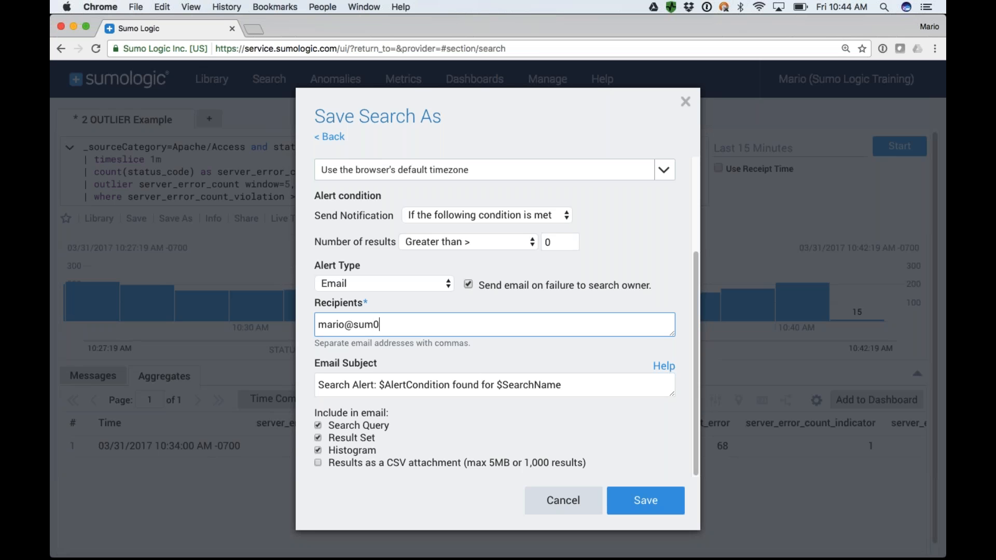
{"action": "mouse_move", "coordinate": [666, 373]}
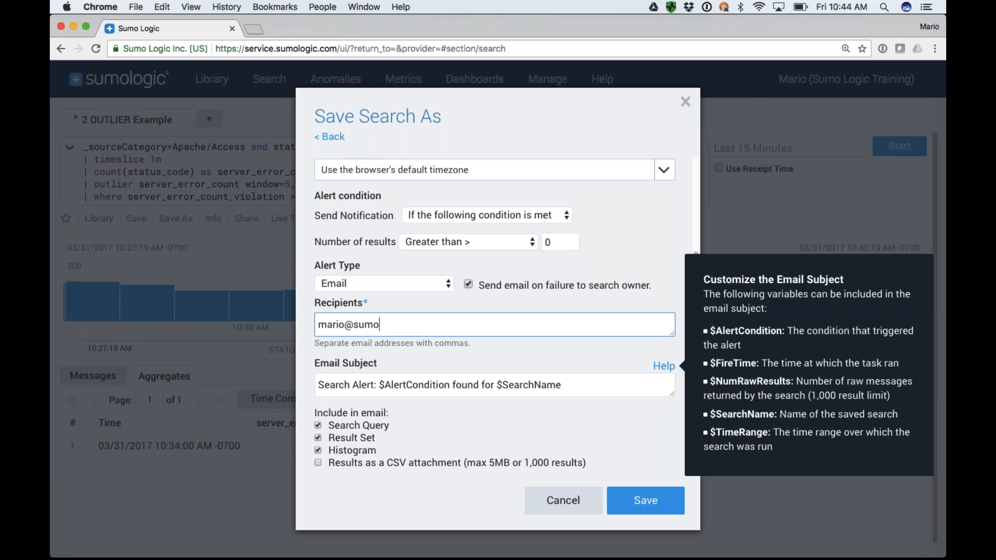
{"action": "left_click", "coordinate": [602, 392]}
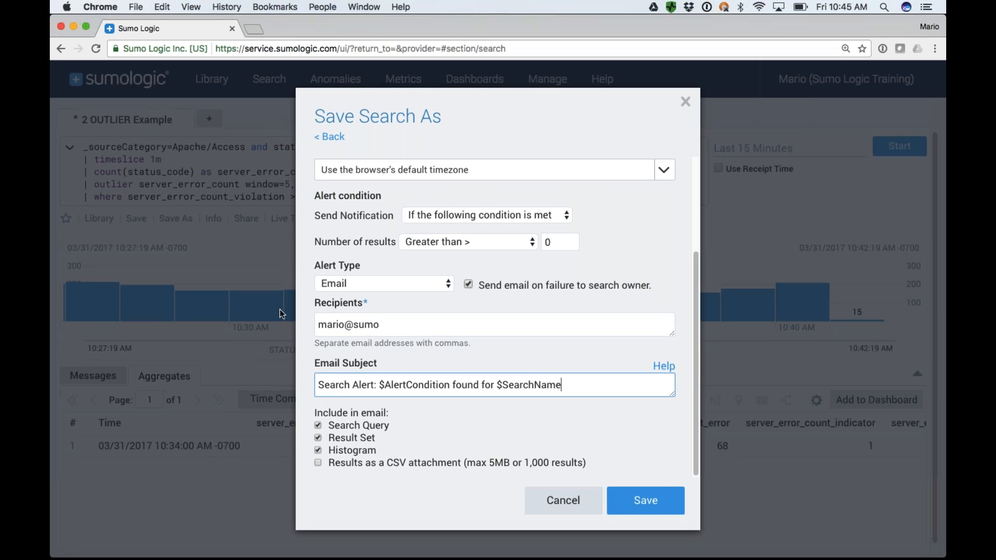
{"action": "left_click", "coordinate": [318, 463]}
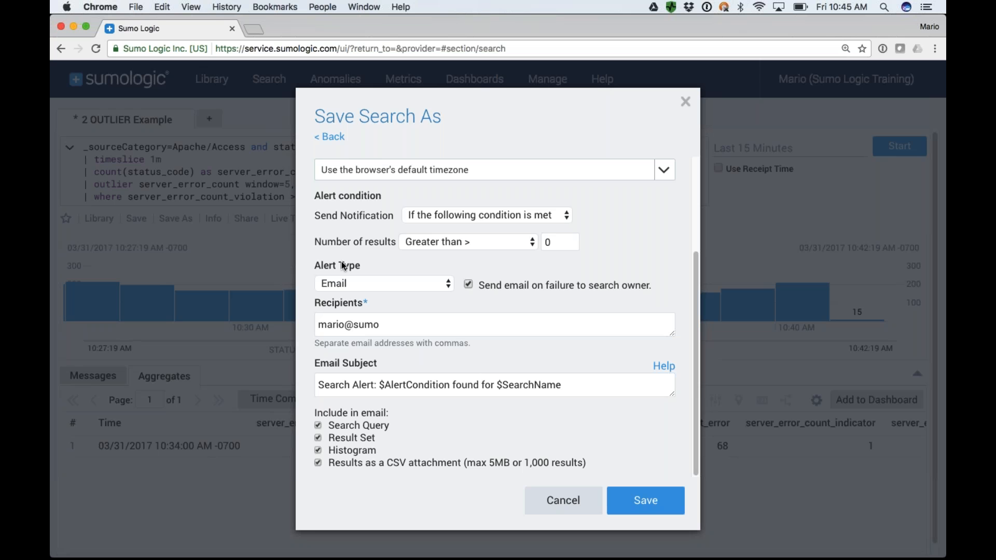
Look through the available alert types for the scheduled search and set the alert type to Script Action.
{"action": "left_click", "coordinate": [344, 283]}
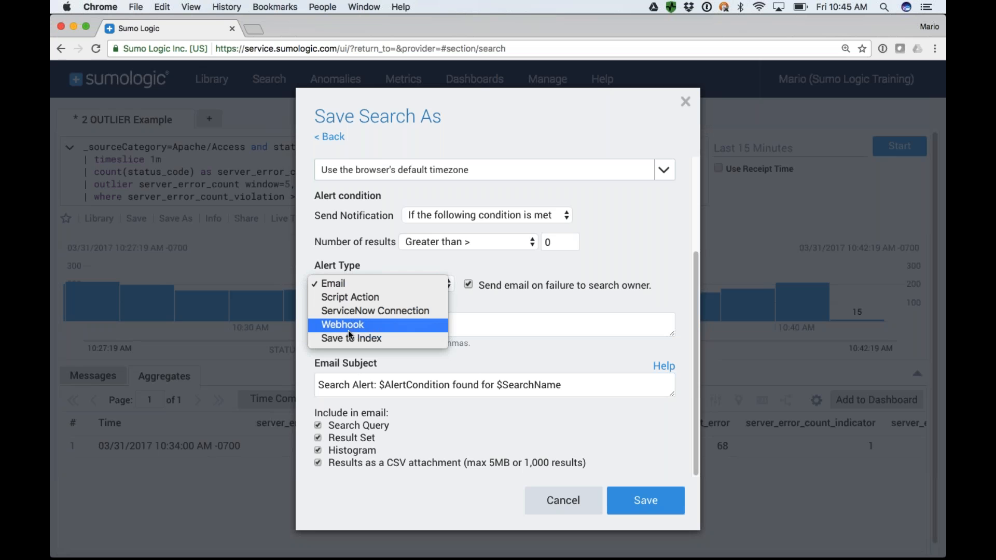
{"action": "left_click", "coordinate": [342, 283]}
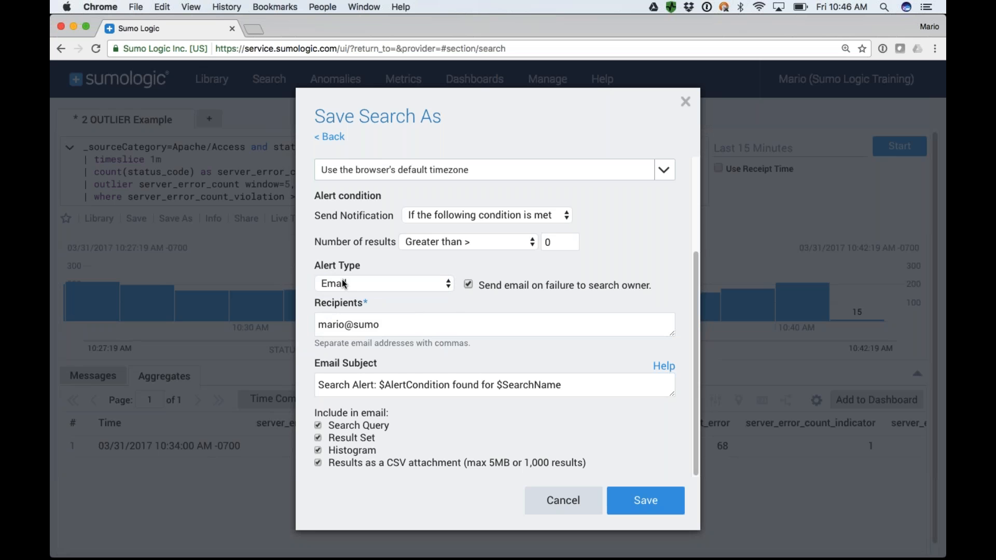
{"action": "left_click", "coordinate": [345, 284]}
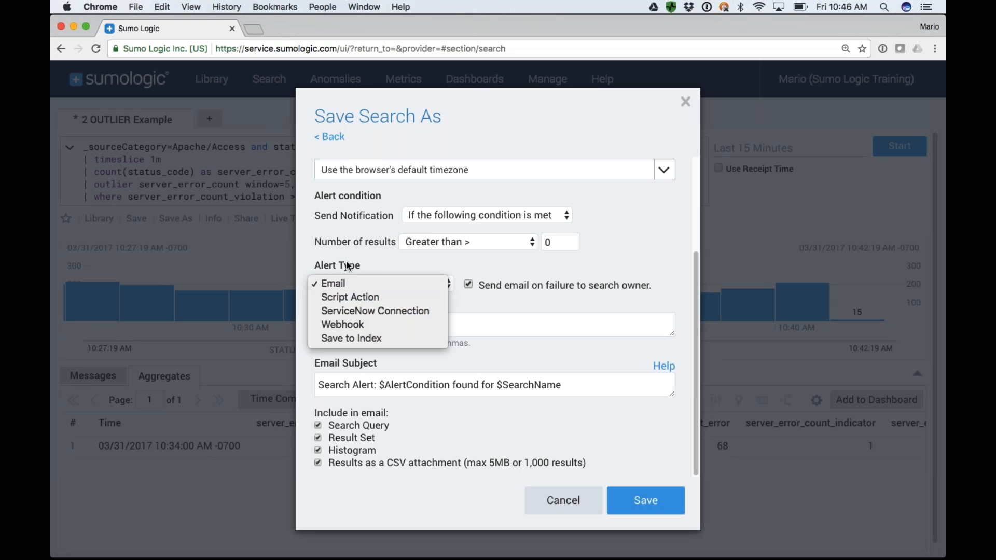
{"action": "left_click", "coordinate": [359, 297]}
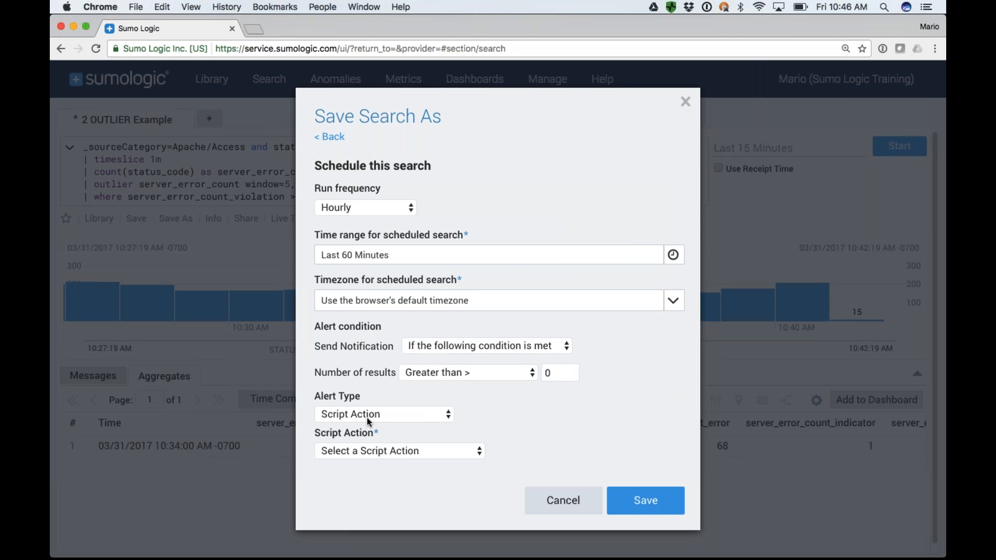
Choose the Restart Apache Server script action on ip-127.0.0.1-mac and cancel saving the search.
{"action": "left_click", "coordinate": [374, 449]}
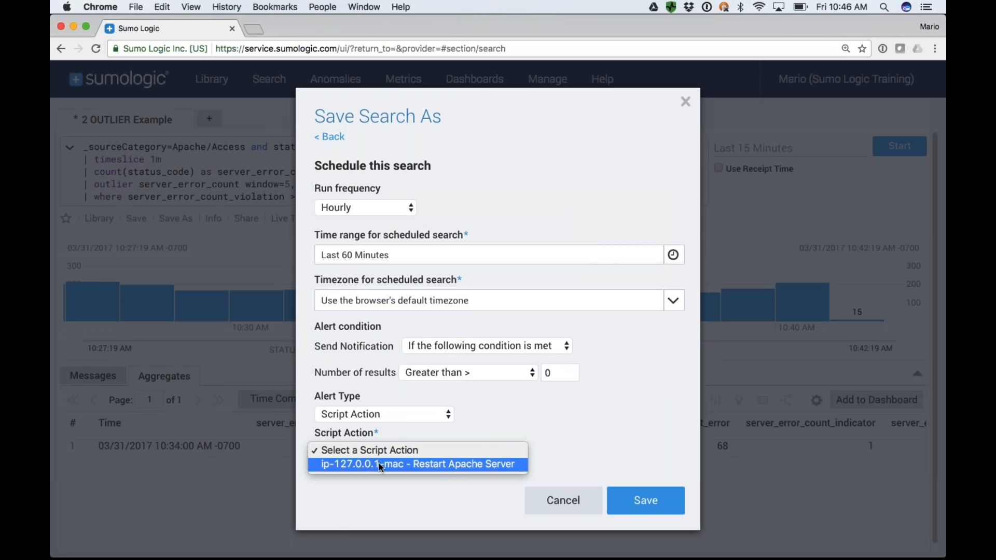
{"action": "left_click", "coordinate": [378, 464]}
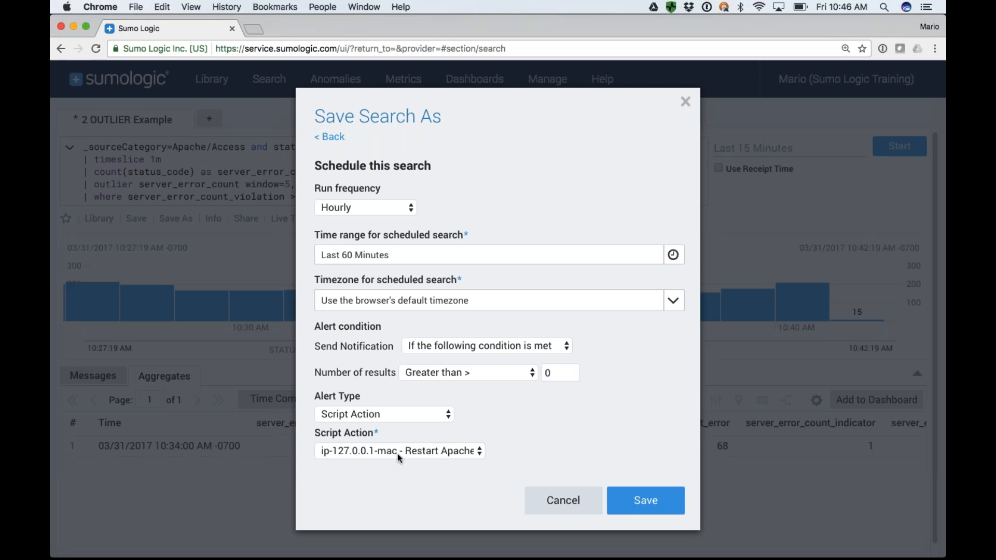
{"action": "left_click", "coordinate": [366, 456]}
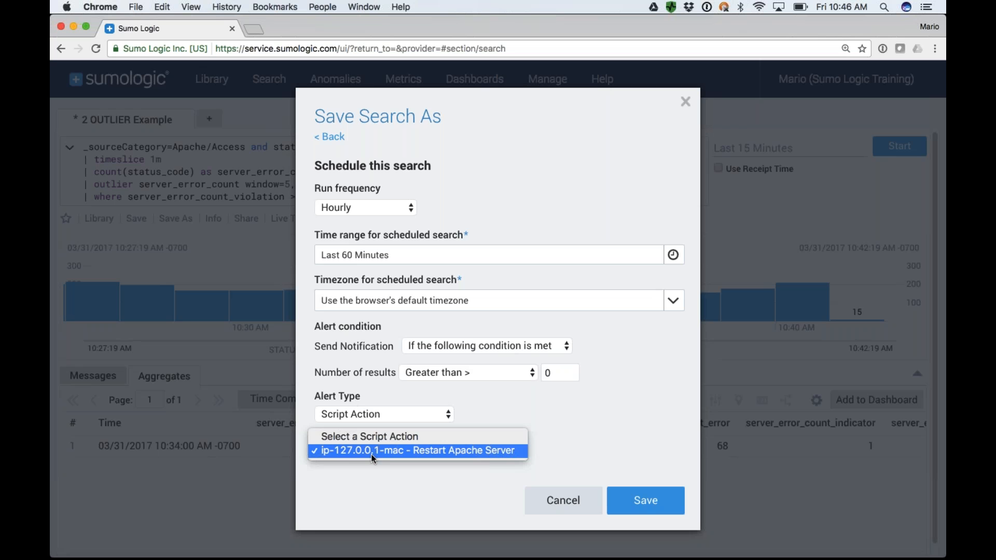
{"action": "left_click", "coordinate": [419, 464]}
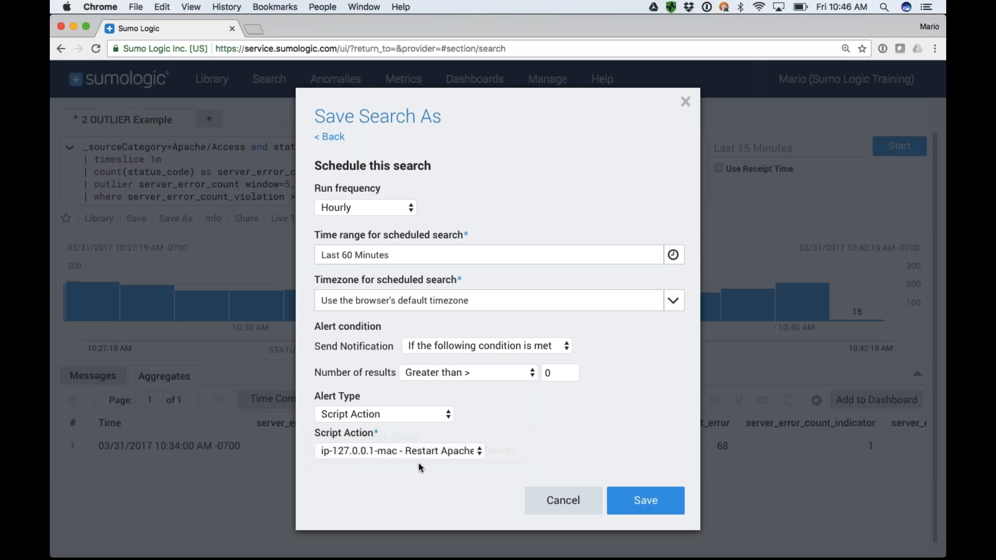
{"action": "left_click", "coordinate": [373, 450]}
{"action": "left_click", "coordinate": [374, 451]}
{"action": "left_click", "coordinate": [562, 503]}
{"action": "left_click", "coordinate": [559, 502]}
Go to collection management and start adding a script action to the ip-127.0.0.1-mac collector.
{"action": "left_click", "coordinate": [552, 77]}
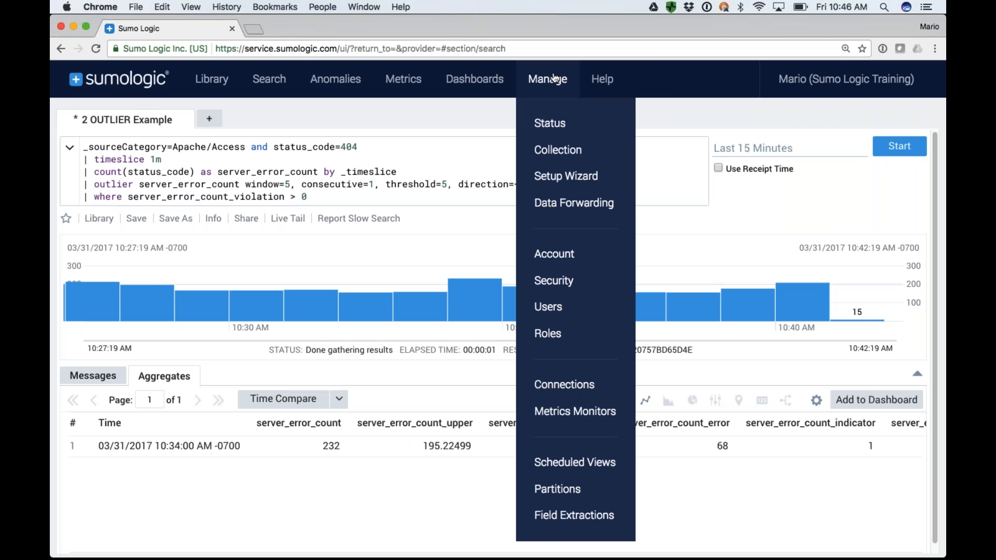
{"action": "left_click", "coordinate": [560, 148]}
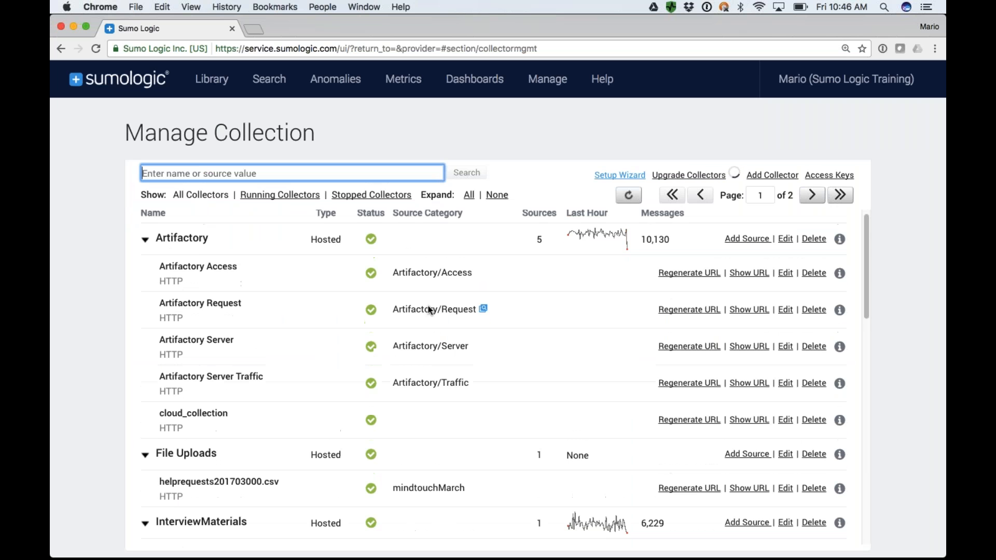
{"action": "scroll", "coordinate": [428, 309], "scroll_direction": "down", "scroll_amount": 5}
{"action": "scroll", "coordinate": [428, 311], "scroll_direction": "down", "scroll_amount": 5}
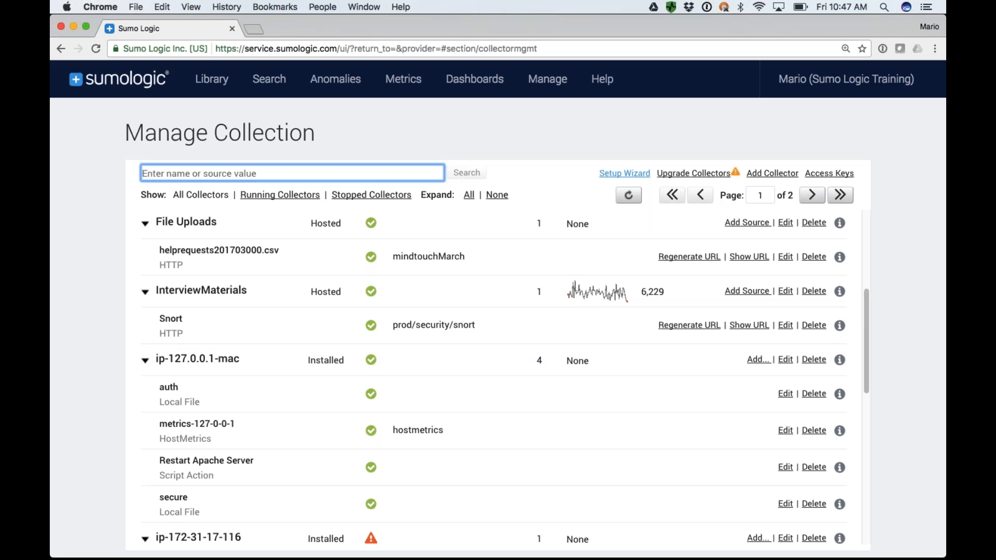
{"action": "left_click", "coordinate": [758, 359]}
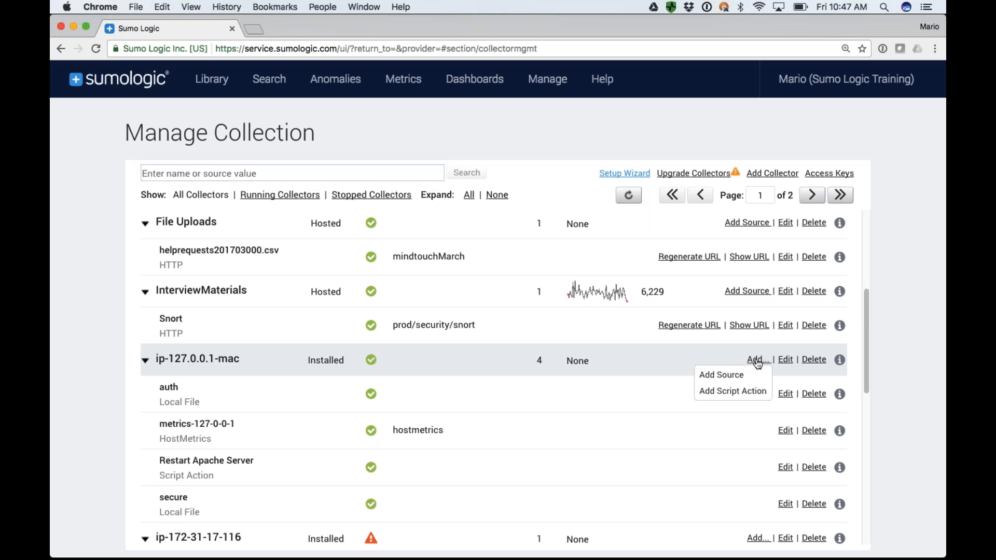
{"action": "left_click", "coordinate": [730, 392]}
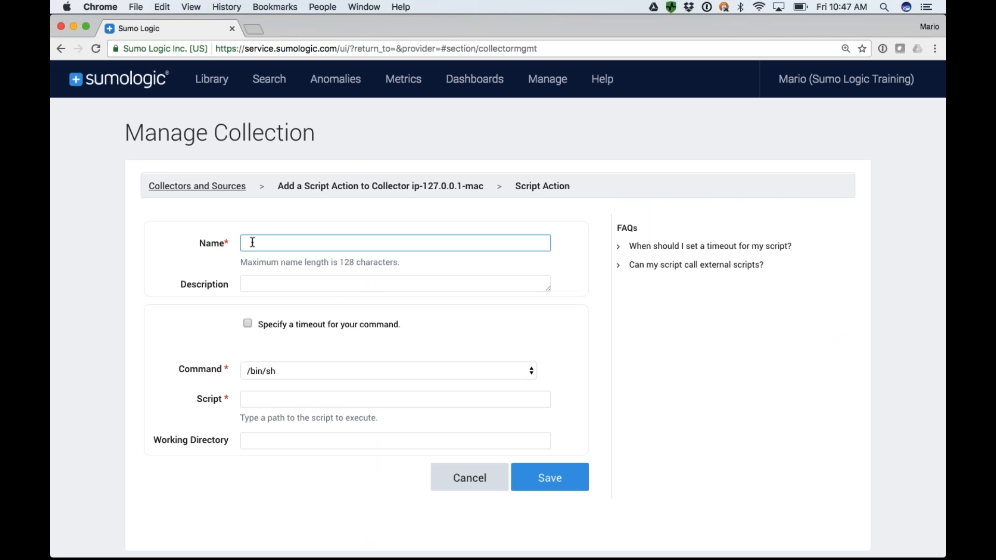
Name the script action "Test Script", set its command to /usr/bin/perl, and enter a .pl file as the script to execute.
{"action": "type", "text": "Test Script"}
{"action": "left_click", "coordinate": [241, 284]}
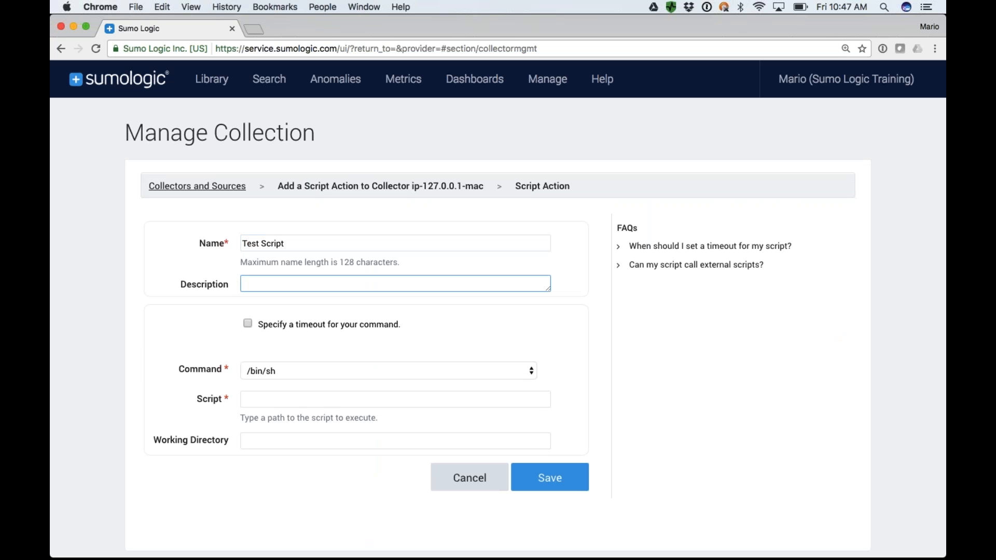
{"action": "left_click", "coordinate": [282, 372]}
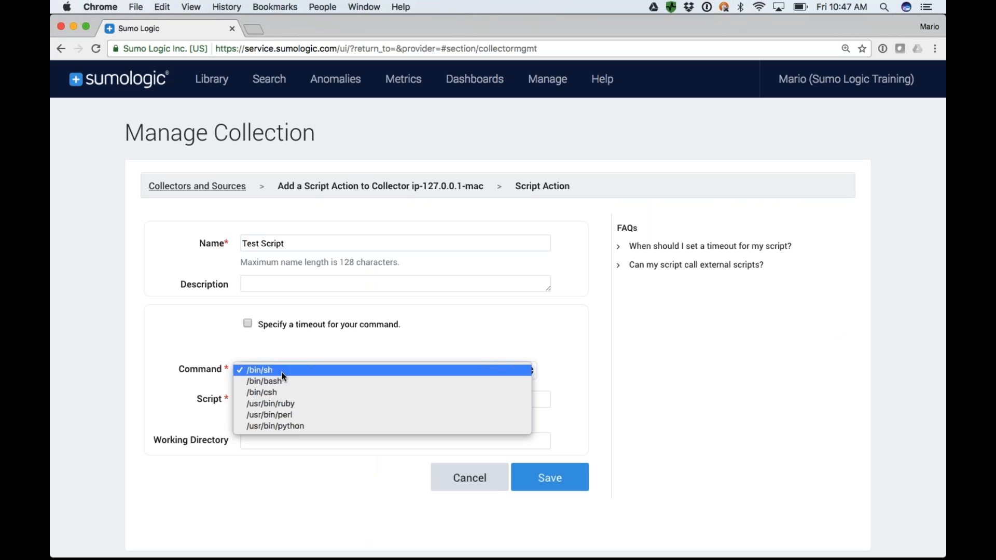
{"action": "left_click", "coordinate": [275, 415]}
{"action": "left_click", "coordinate": [273, 400]}
{"action": "type", "text": "mario.pl"}
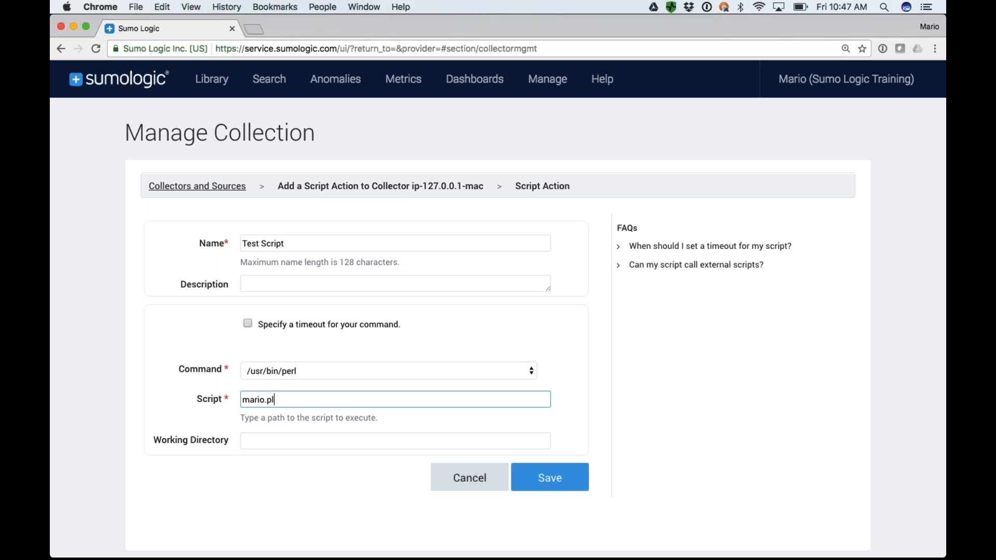
{"action": "left_click", "coordinate": [263, 442]}
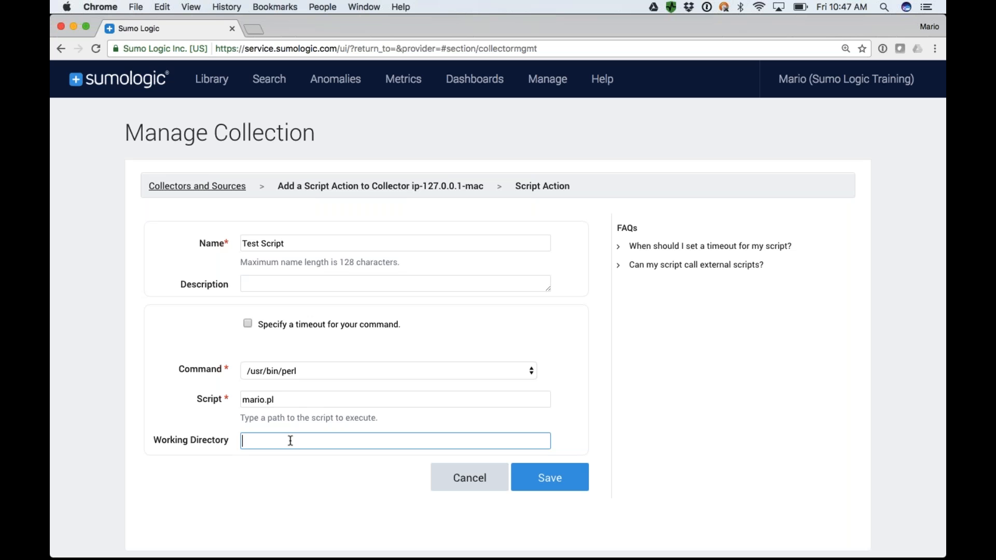
{"action": "left_click_drag", "start_coordinate": [276, 401], "coordinate": [241, 401]}
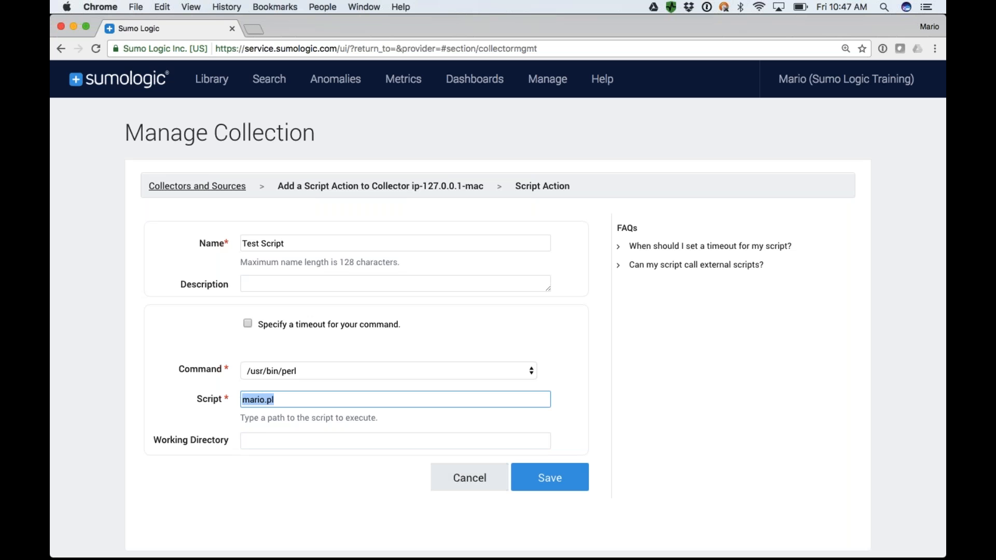
Discard the unfinished script action, confirming the exit, and return to the "2 OUTLIER Example" search.
{"action": "left_click", "coordinate": [474, 480]}
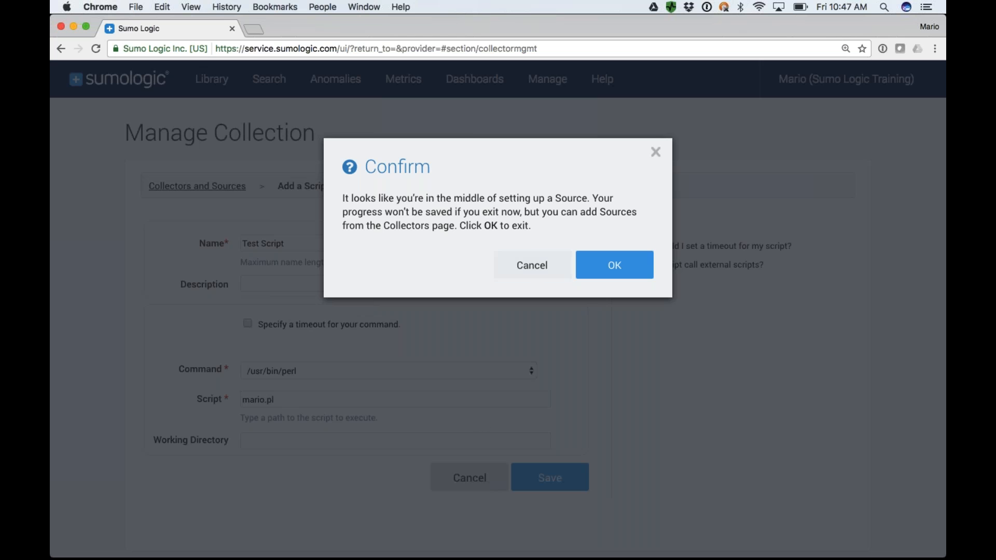
{"action": "left_click", "coordinate": [532, 265]}
{"action": "left_click", "coordinate": [469, 478]}
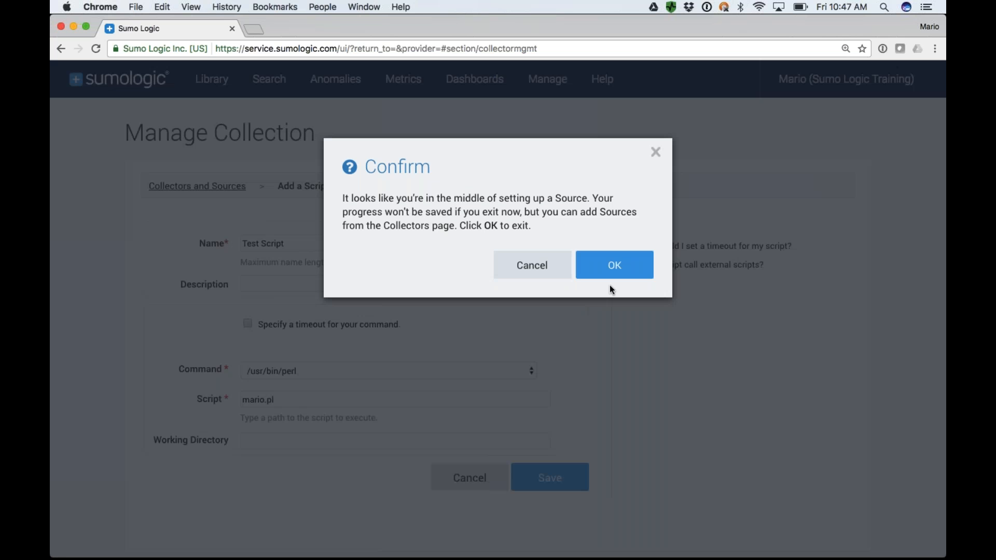
{"action": "left_click", "coordinate": [614, 265]}
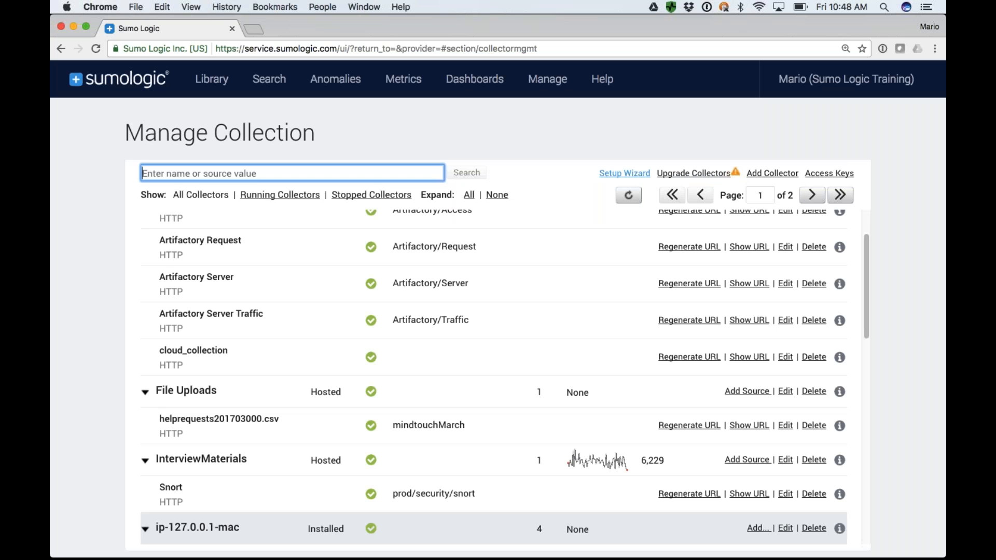
{"action": "left_click", "coordinate": [505, 87]}
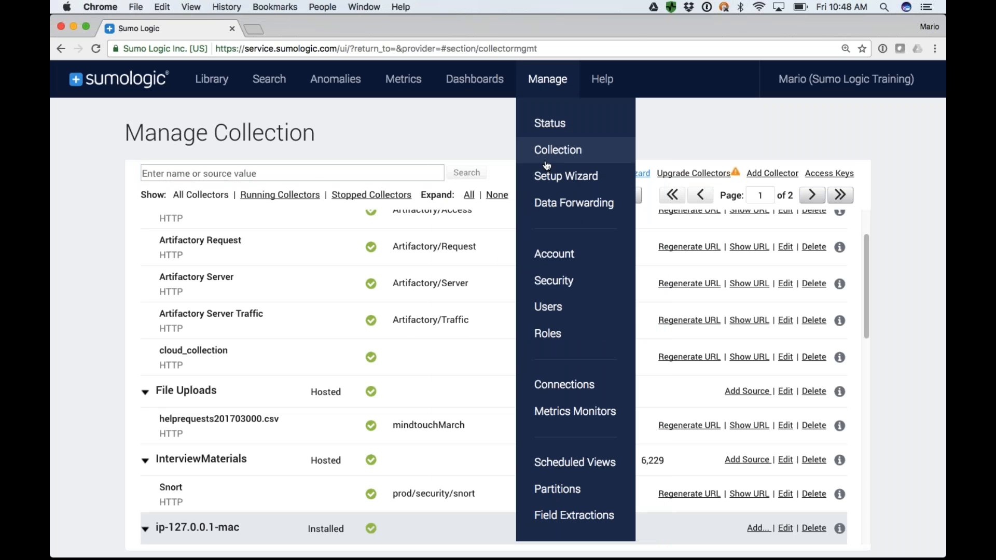
{"action": "left_click", "coordinate": [260, 80]}
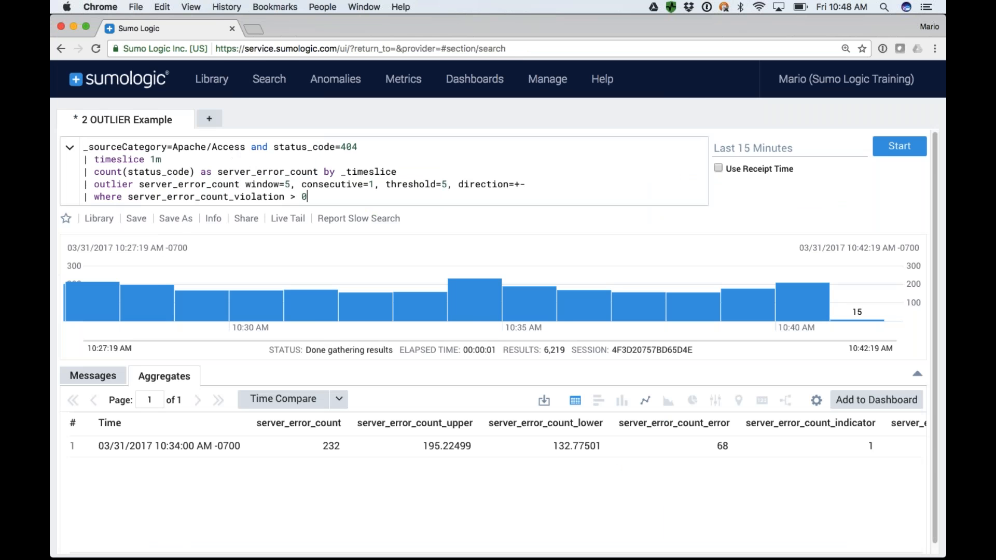
Start saving the outlier query as a new search again and set its scheduled run frequency to Hourly.
{"action": "left_click", "coordinate": [176, 219]}
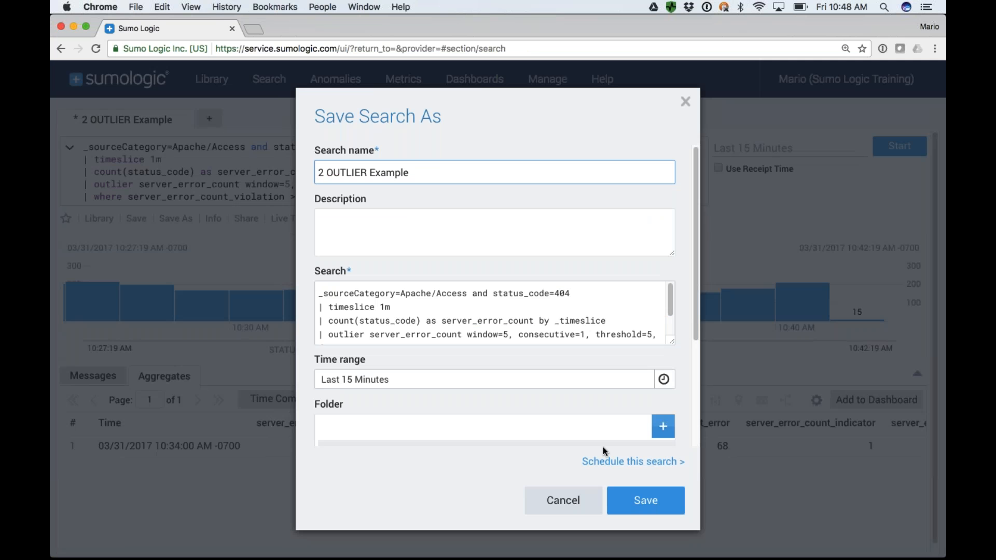
{"action": "left_click", "coordinate": [607, 461]}
{"action": "left_click", "coordinate": [359, 209]}
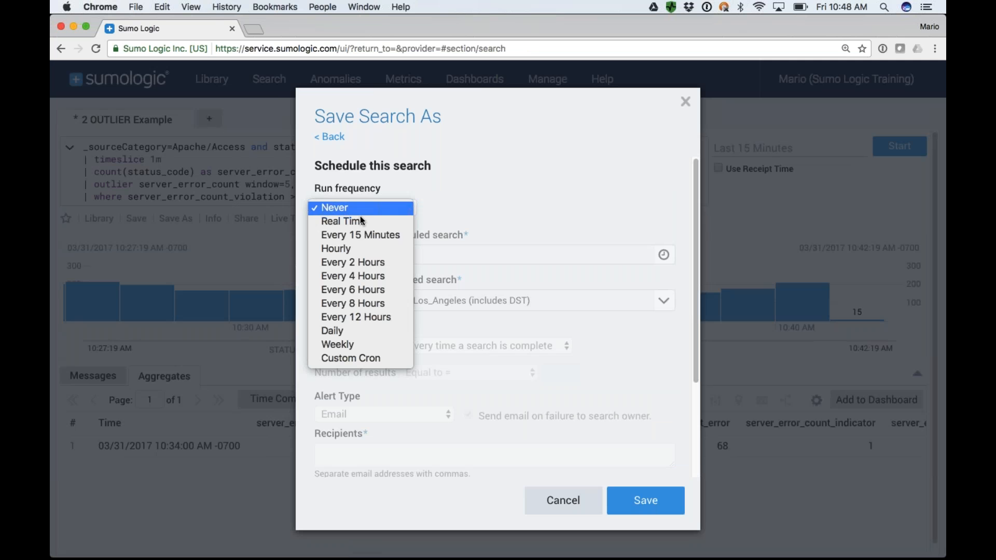
{"action": "left_click", "coordinate": [353, 248]}
{"action": "scroll", "coordinate": [348, 377], "scroll_direction": "down", "scroll_amount": 5}
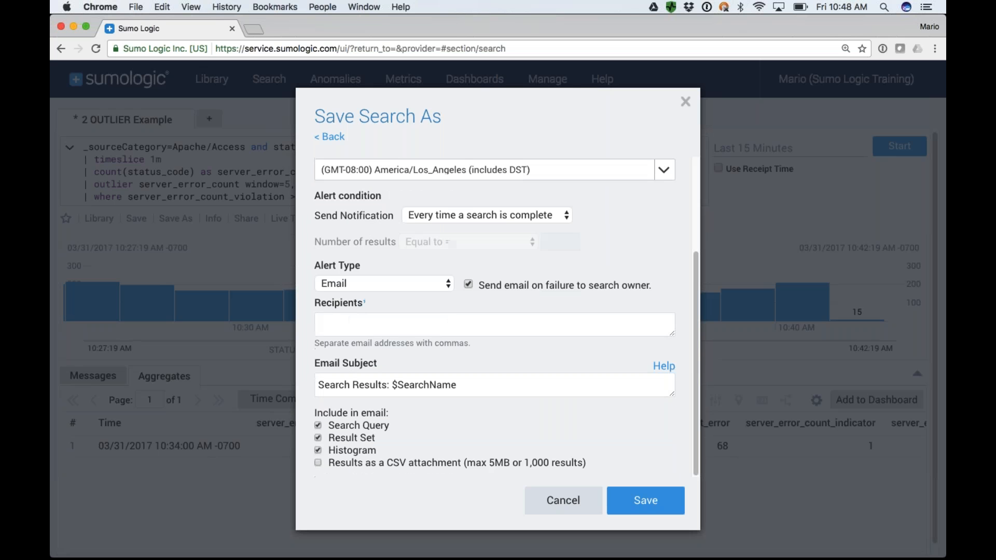
Set the alert type to Save to Index with the index name "errors", and cancel saving the search.
{"action": "left_click", "coordinate": [359, 288]}
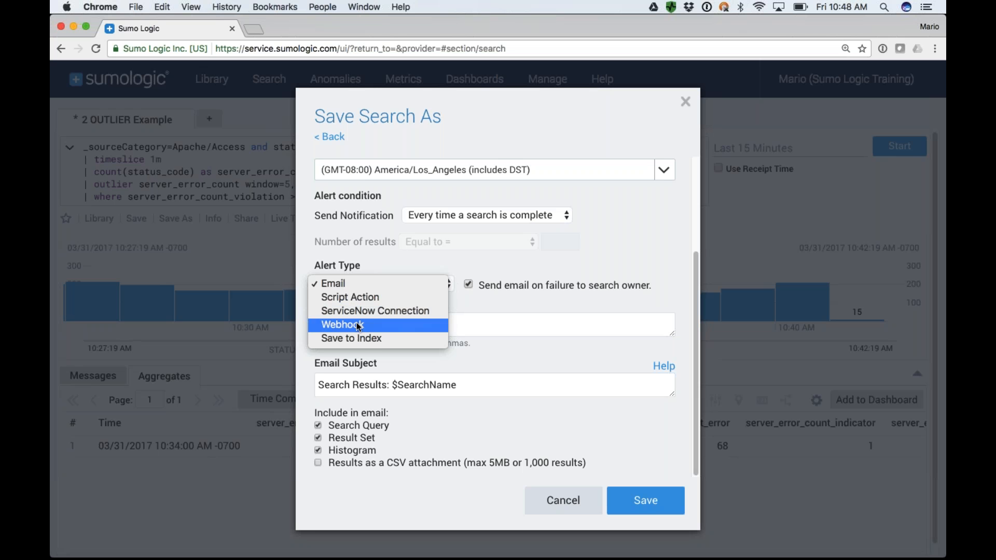
{"action": "left_click", "coordinate": [363, 343]}
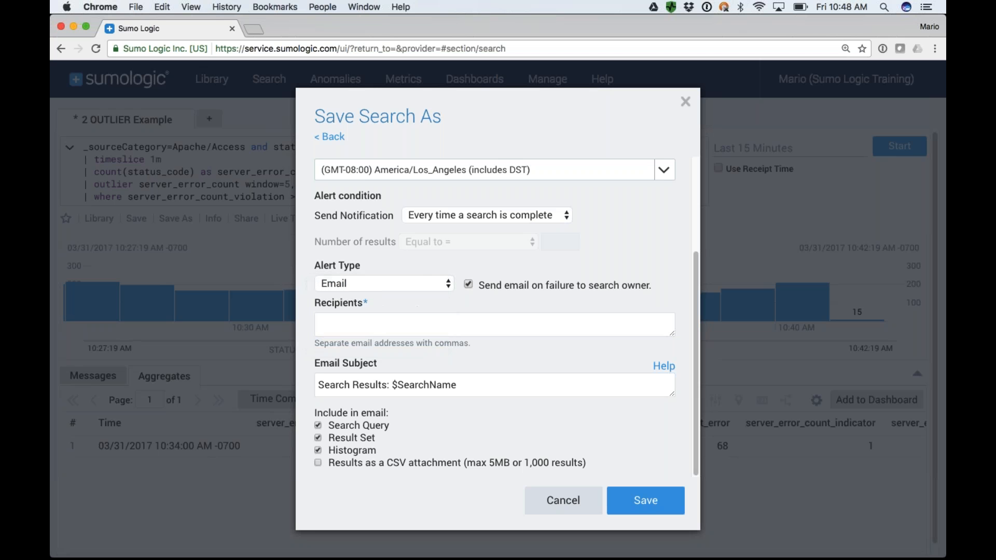
{"action": "left_click", "coordinate": [361, 446]}
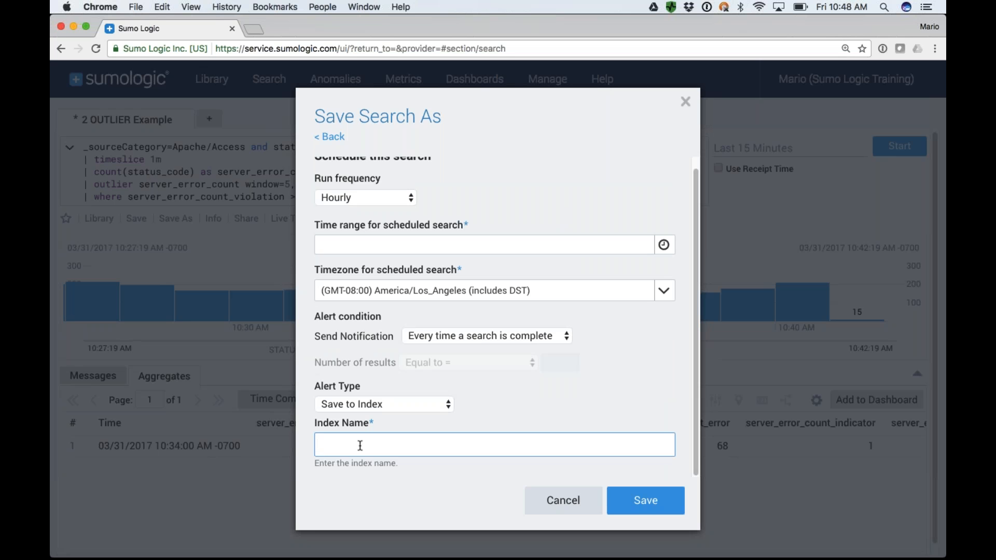
{"action": "type", "text": "errors"}
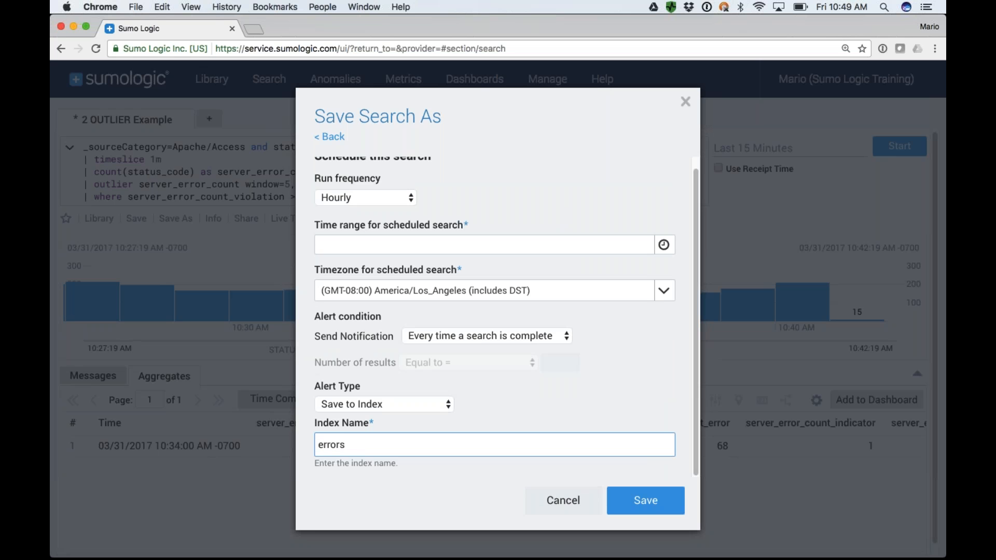
{"action": "left_click", "coordinate": [564, 501]}
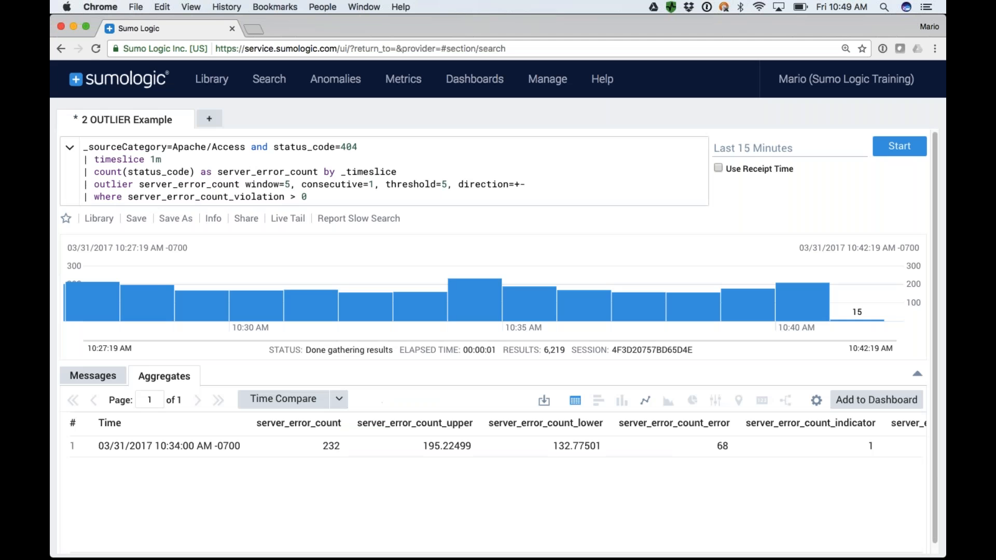
Begin a query reading "_index=error and" in a new search tab and highlight its _index=error part.
{"action": "left_click", "coordinate": [210, 120]}
{"action": "type", "text": "_"}
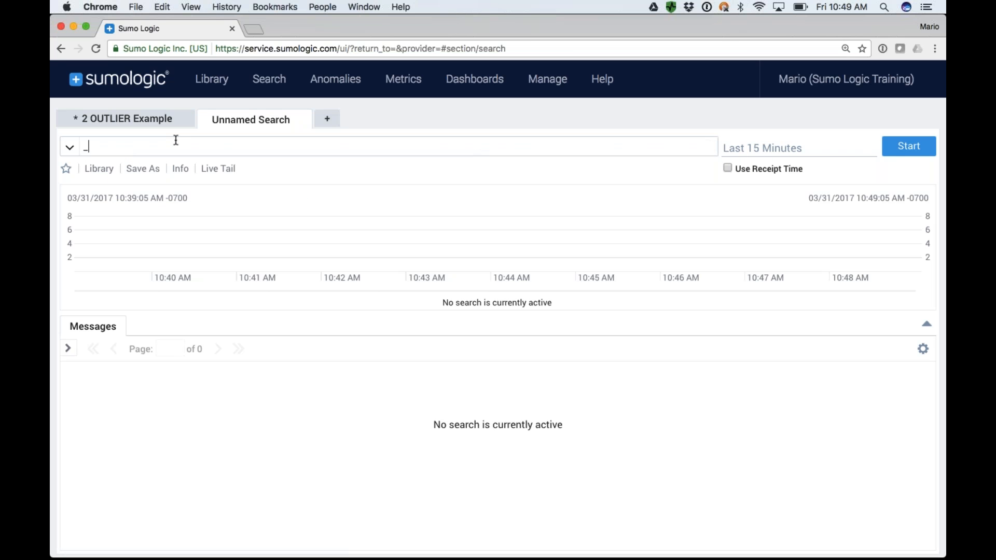
{"action": "key", "text": "Down"}
{"action": "key", "text": "Return"}
{"action": "type", "text": "error and"}
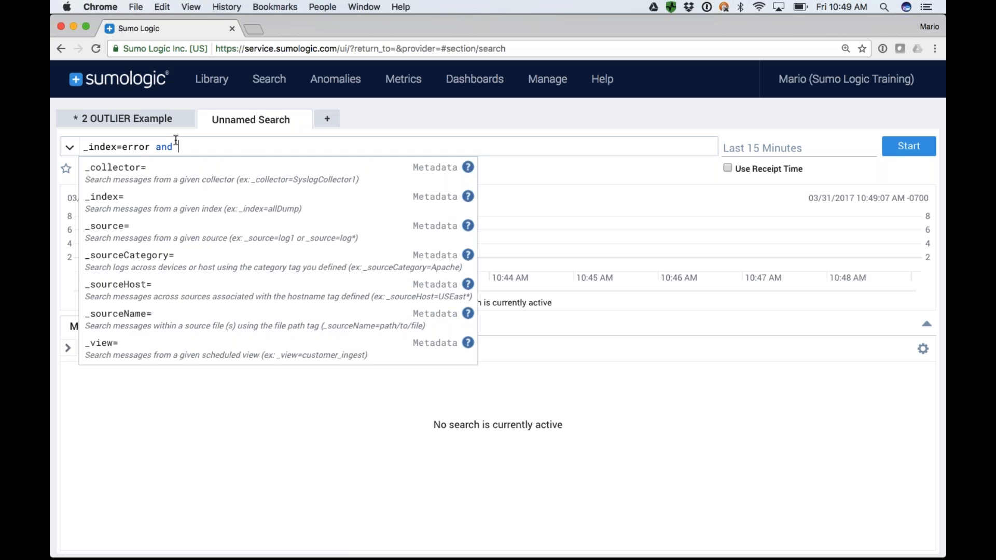
{"action": "left_click", "coordinate": [89, 143]}
{"action": "mouse_move", "coordinate": [88, 143]}
{"action": "left_mouse_down"}
{"action": "mouse_move", "coordinate": [131, 146]}
{"action": "mouse_move", "coordinate": [86, 146]}
{"action": "left_mouse_up"}
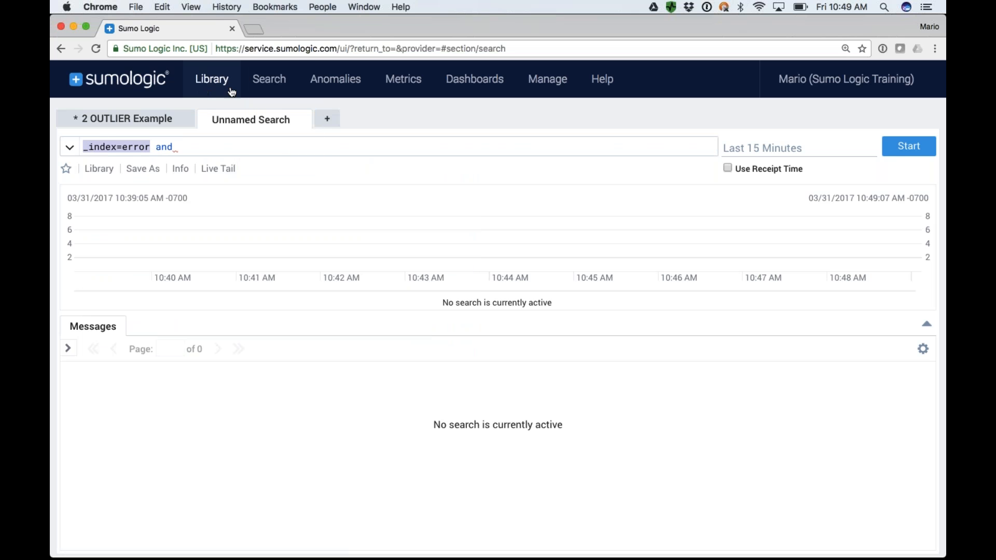
Return to the "2 OUTLIER Example" search, open the Connections management page and start adding a new connection.
{"action": "left_click", "coordinate": [138, 118]}
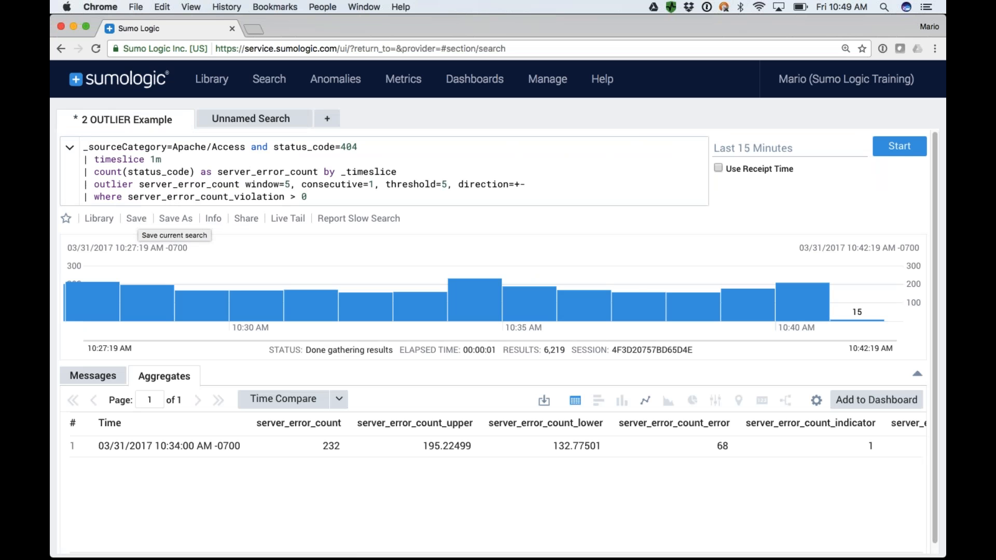
{"action": "mouse_move", "coordinate": [550, 86]}
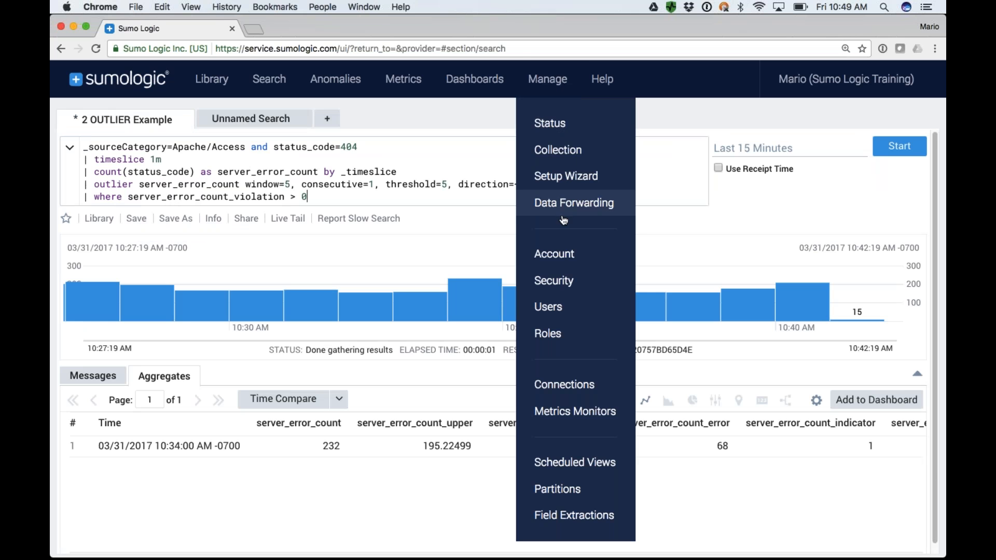
{"action": "left_click", "coordinate": [580, 386]}
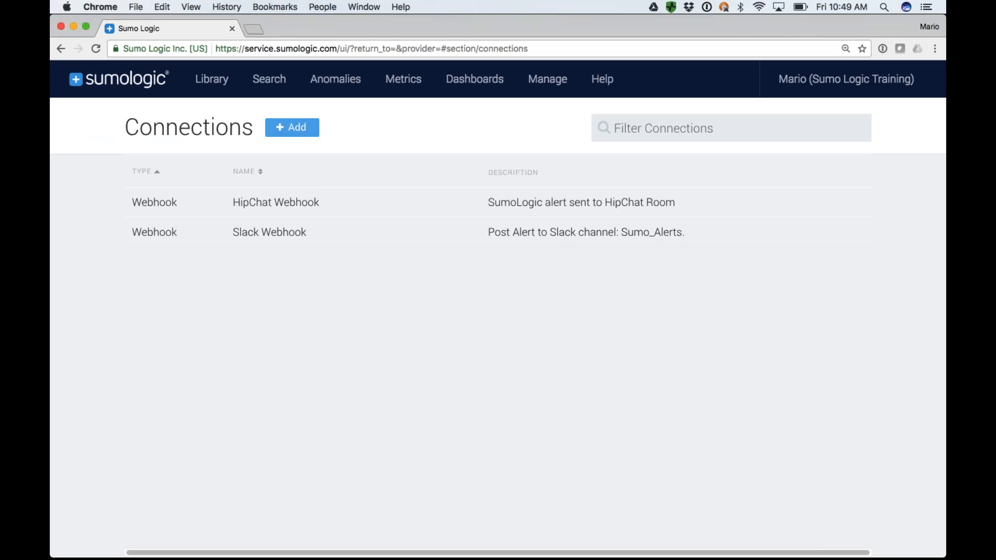
{"action": "left_click", "coordinate": [294, 130]}
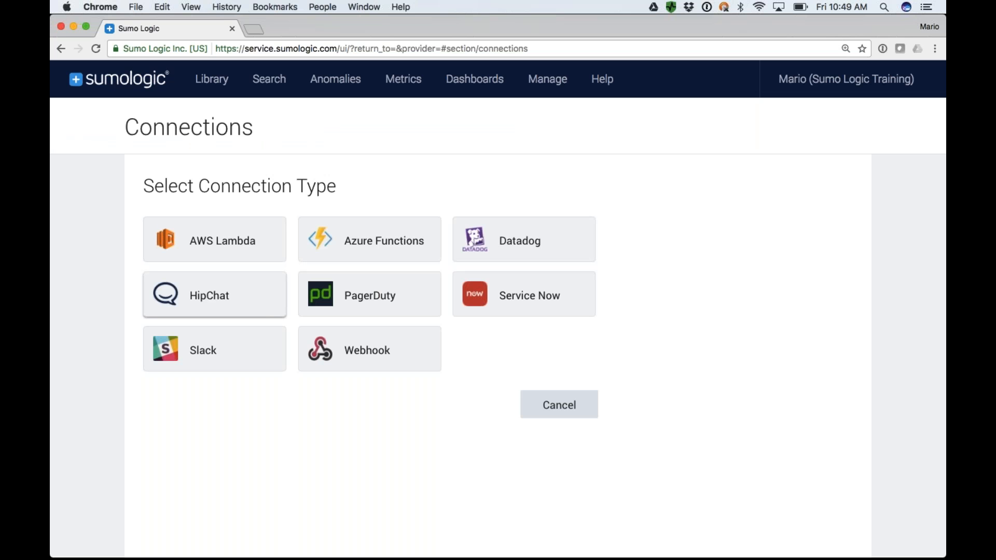
Choose Slack as the connection type, examine its form and default payload, and go back to the connection types.
{"action": "left_click", "coordinate": [203, 353]}
{"action": "scroll", "coordinate": [374, 363], "scroll_direction": "down", "scroll_amount": 10}
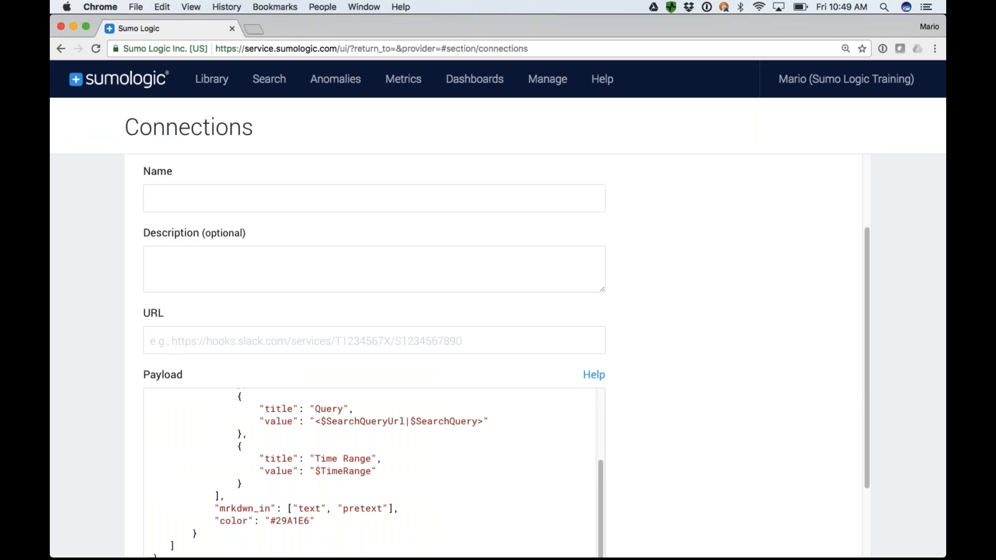
{"action": "scroll", "coordinate": [374, 428], "scroll_direction": "up", "scroll_amount": 10}
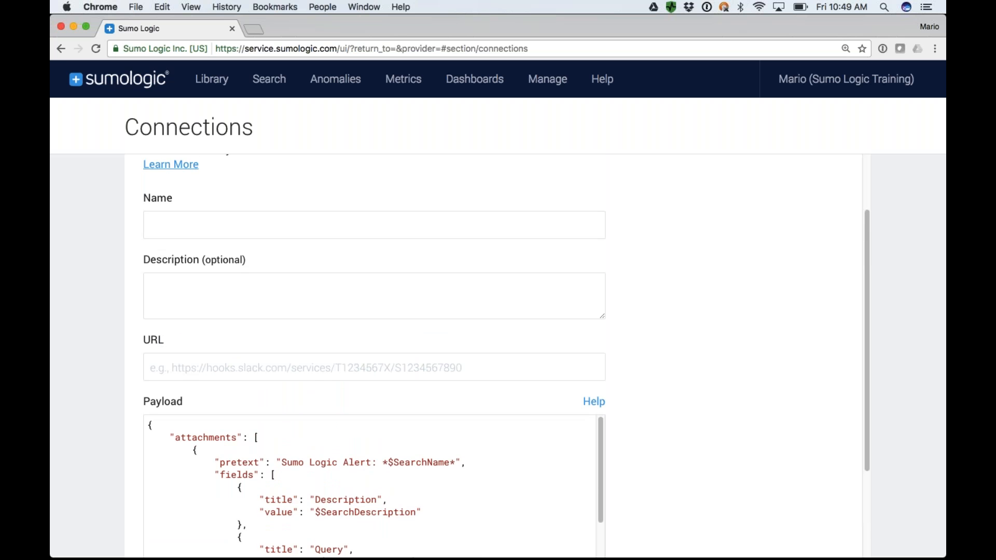
{"action": "scroll", "coordinate": [712, 415], "scroll_direction": "down", "scroll_amount": 5}
{"action": "left_click", "coordinate": [167, 528]}
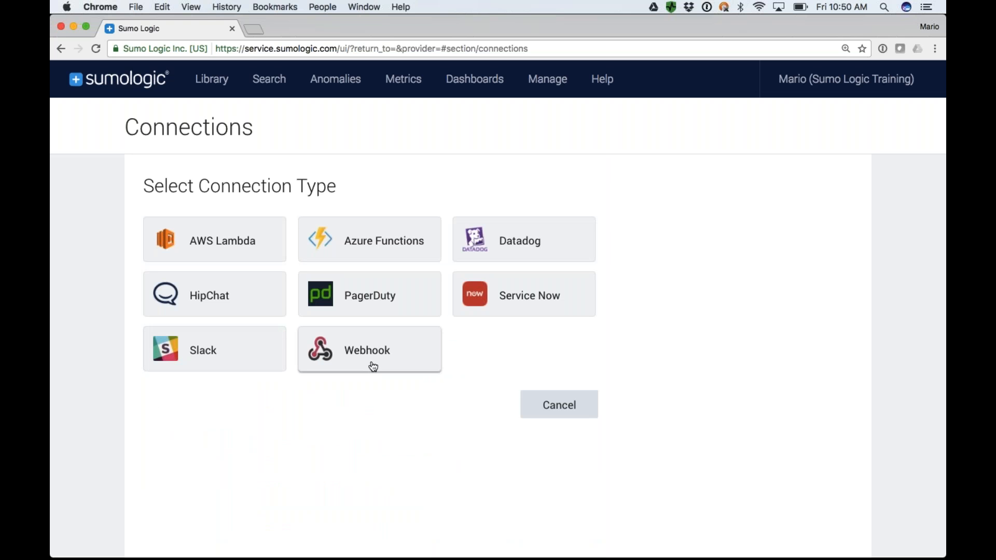
Choose Webhook as the connection type, examine the form's fields, and cancel creating the connection.
{"action": "left_click", "coordinate": [374, 367]}
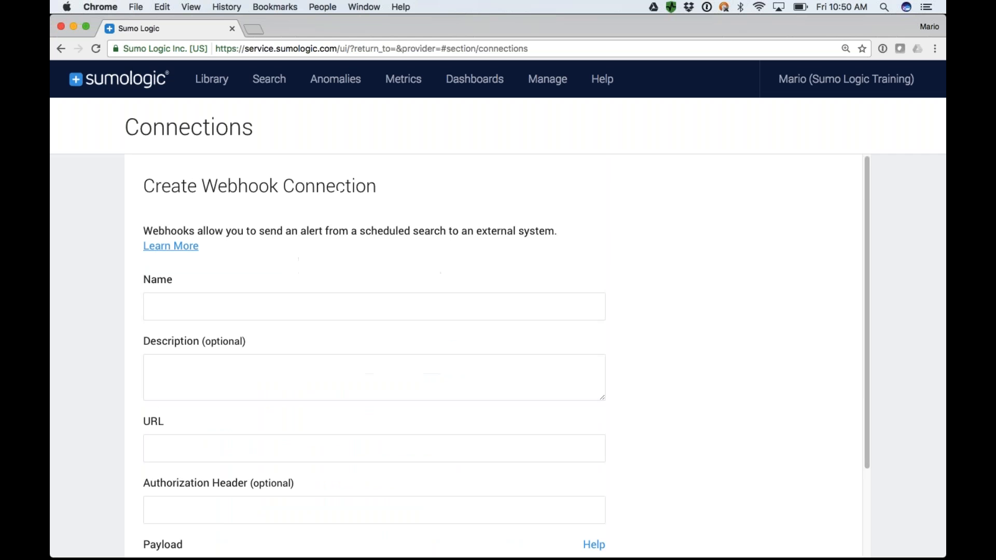
{"action": "scroll", "coordinate": [234, 356], "scroll_direction": "down", "scroll_amount": 4}
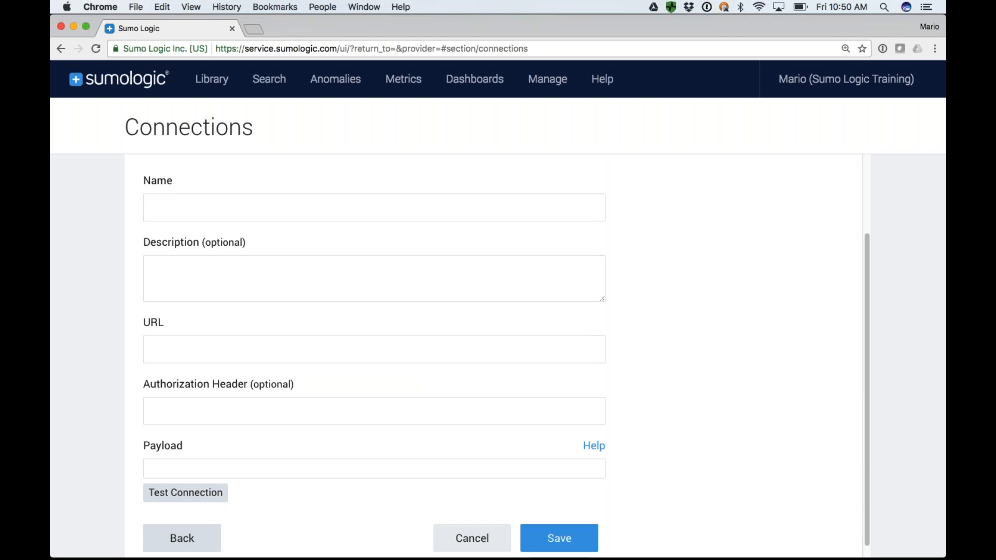
{"action": "left_click", "coordinate": [473, 536]}
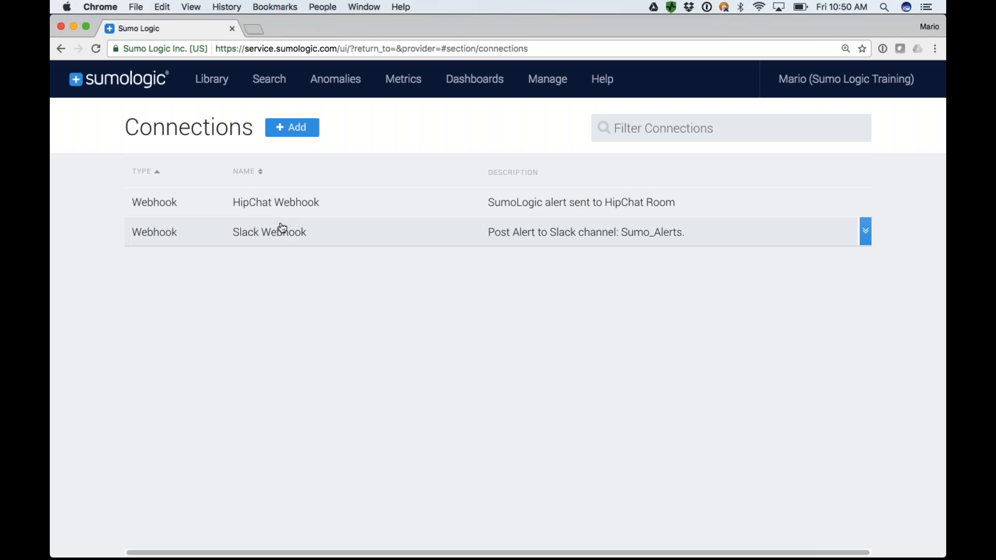
Return to the outlier search and start saving it as a new search scheduled to run Hourly.
{"action": "left_click", "coordinate": [221, 87]}
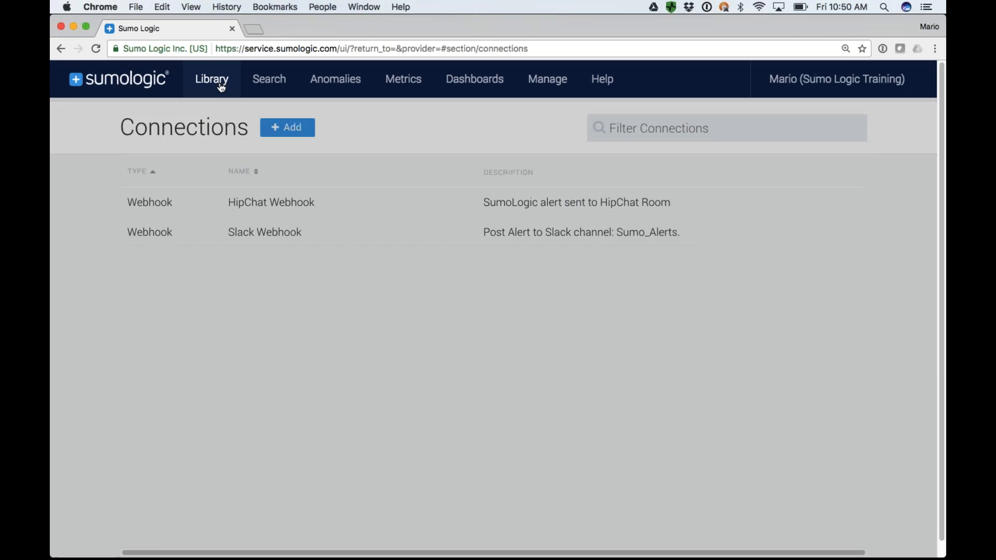
{"action": "mouse_move", "coordinate": [261, 85]}
{"action": "left_click", "coordinate": [275, 125]}
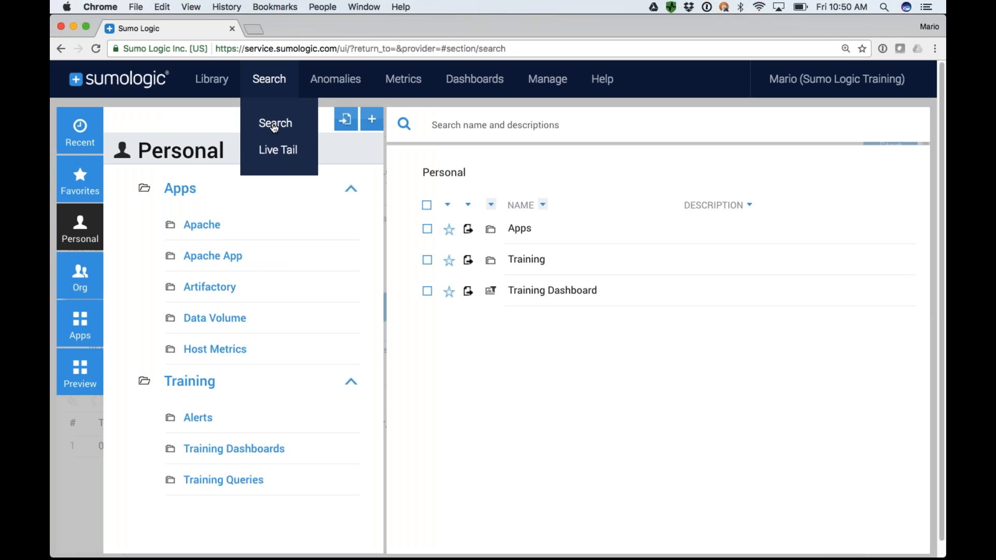
{"action": "left_click", "coordinate": [275, 124]}
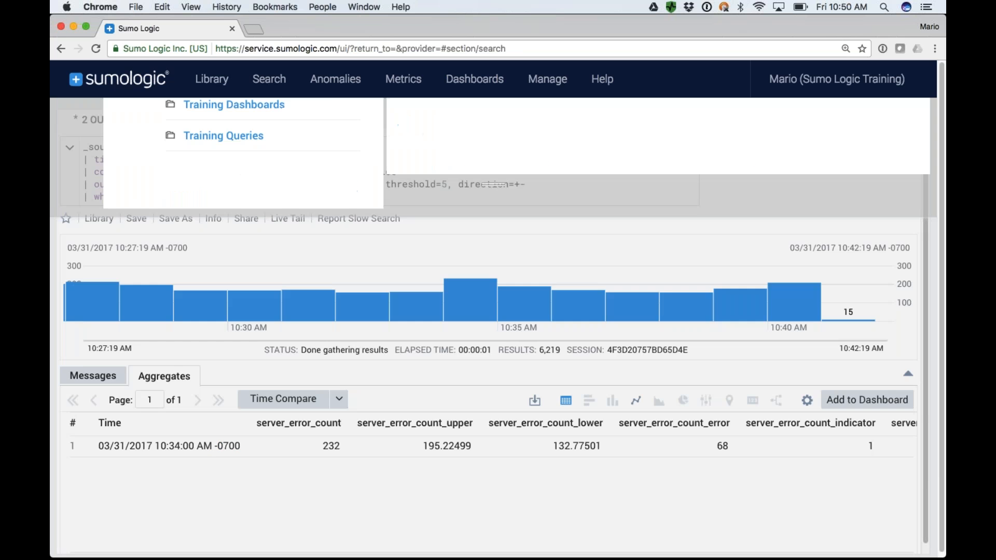
{"action": "left_click", "coordinate": [175, 219]}
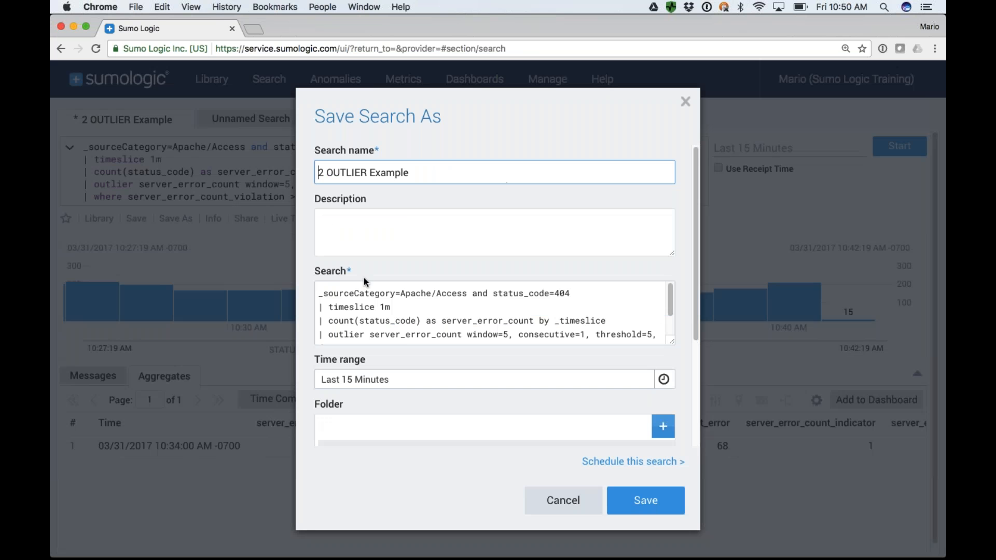
{"action": "left_click", "coordinate": [628, 462]}
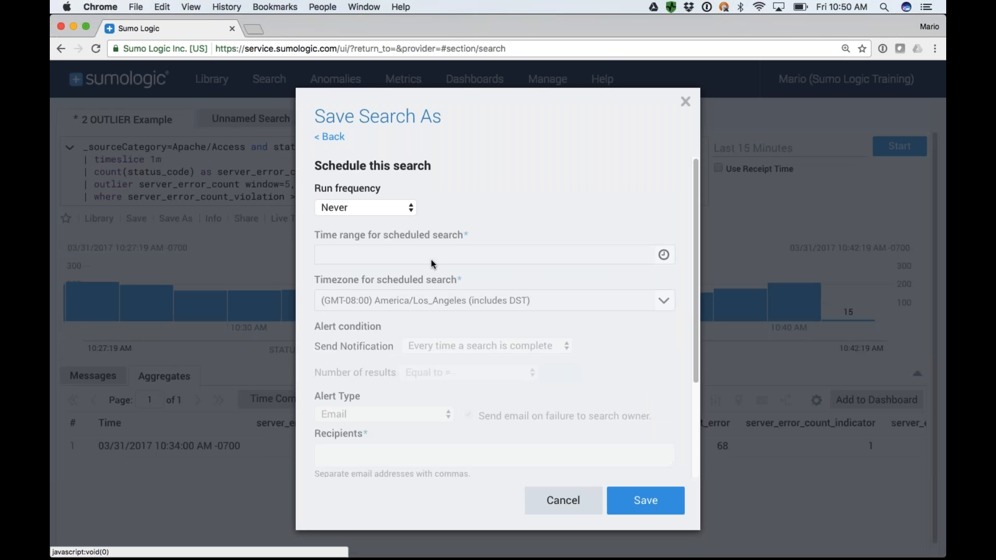
{"action": "left_click", "coordinate": [360, 207]}
{"action": "left_click", "coordinate": [350, 250]}
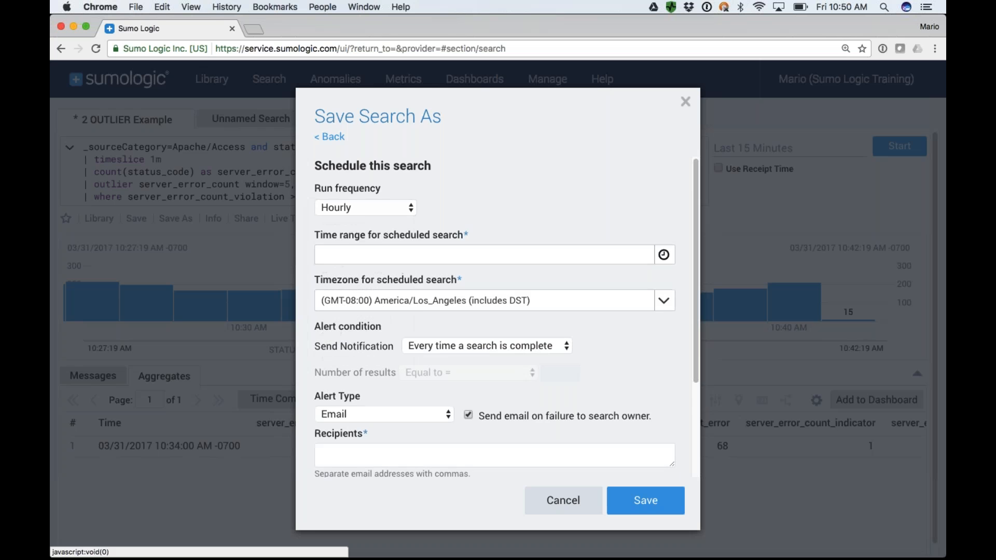
Set the alert type to Webhook with the "Slack Webhook" connection and enable Customize Payload.
{"action": "scroll", "coordinate": [495, 312], "scroll_direction": "down", "scroll_amount": 3}
{"action": "left_click", "coordinate": [353, 300]}
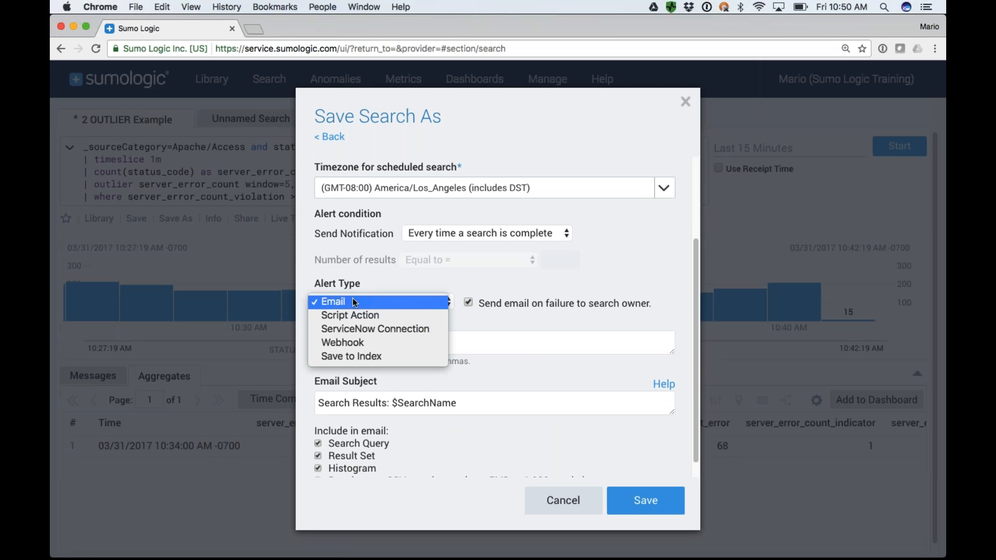
{"action": "left_click", "coordinate": [348, 345]}
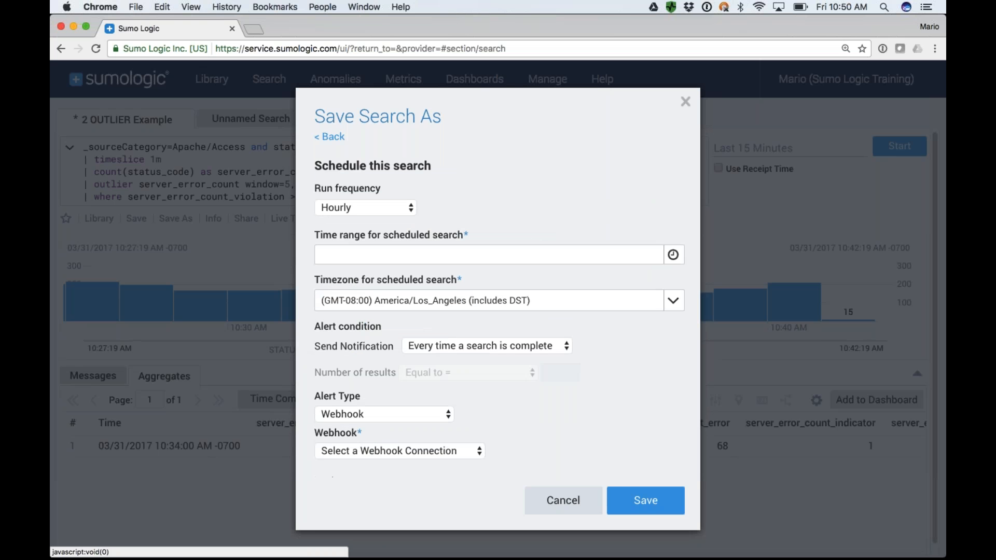
{"action": "left_click", "coordinate": [366, 453]}
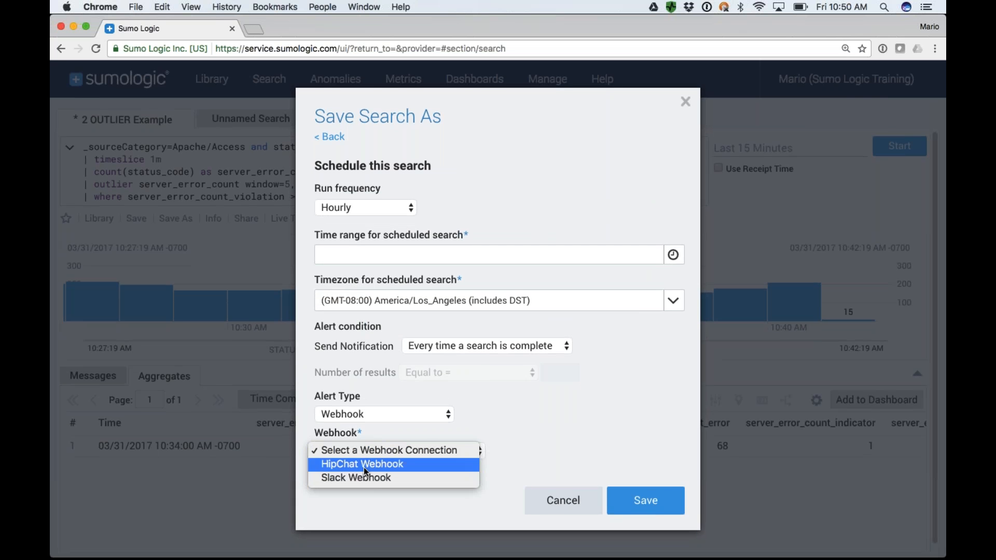
{"action": "left_click", "coordinate": [364, 477]}
{"action": "scroll", "coordinate": [455, 445], "scroll_direction": "down", "scroll_amount": 5}
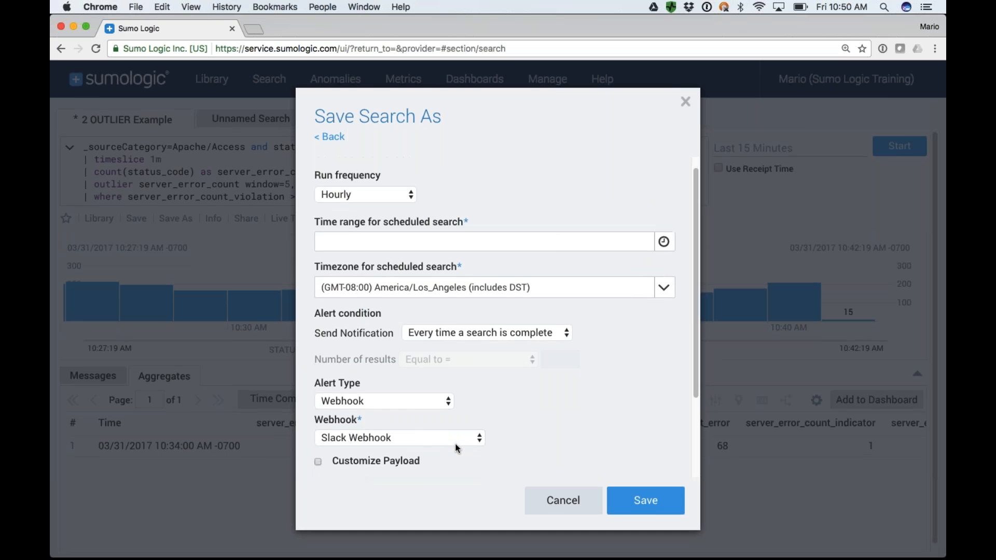
{"action": "left_click", "coordinate": [319, 354]}
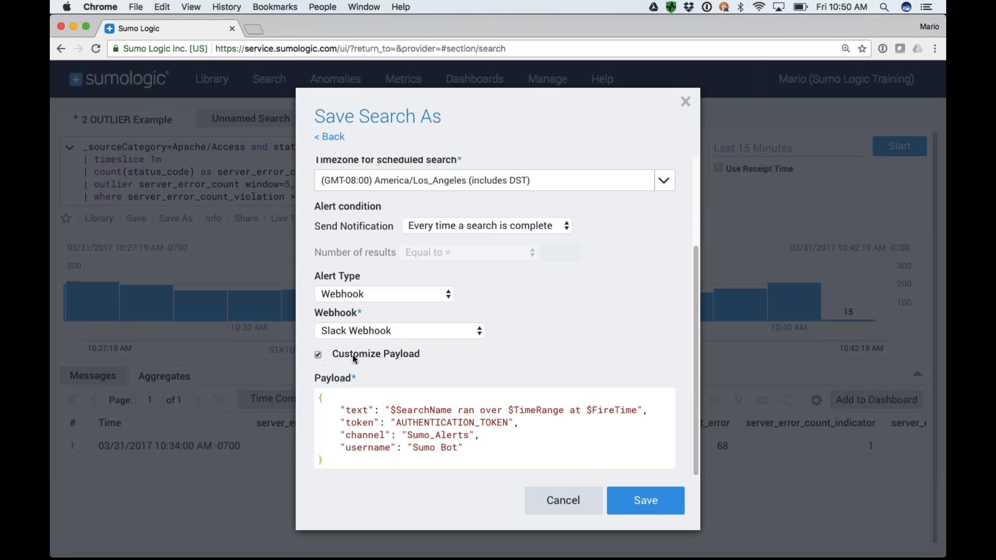
Change the payload's username value to "Sumo Logic Bot" and cancel saving the search.
{"action": "double_click", "coordinate": [430, 446]}
{"action": "left_click", "coordinate": [457, 447]}
{"action": "key", "text": "BackSpace"}
{"action": "key", "text": "BackSpace"}
{"action": "key", "text": "BackSpace"}
{"action": "type", "text": "Logic Bot"}
{"action": "left_click_drag", "start_coordinate": [497, 423], "coordinate": [408, 420]}
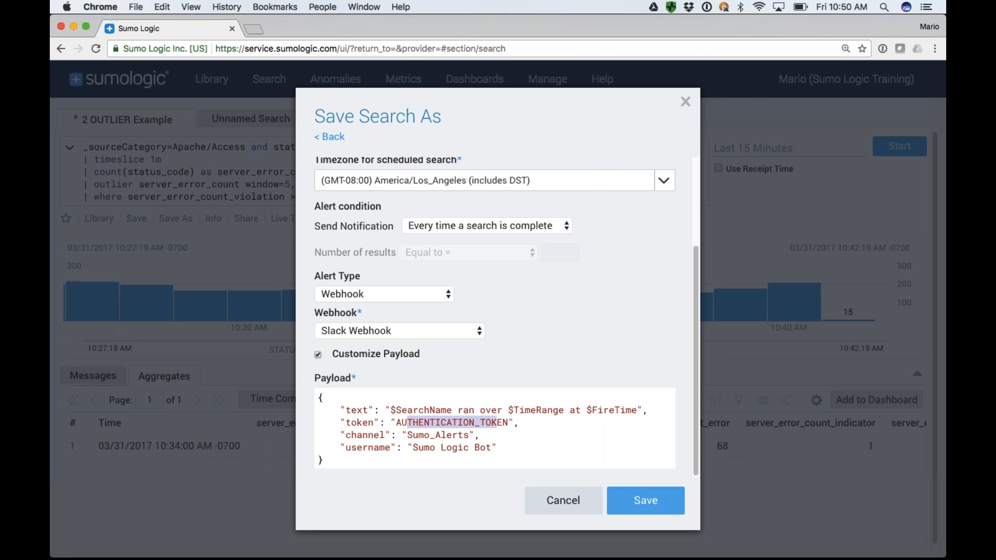
{"action": "left_click", "coordinate": [562, 501]}
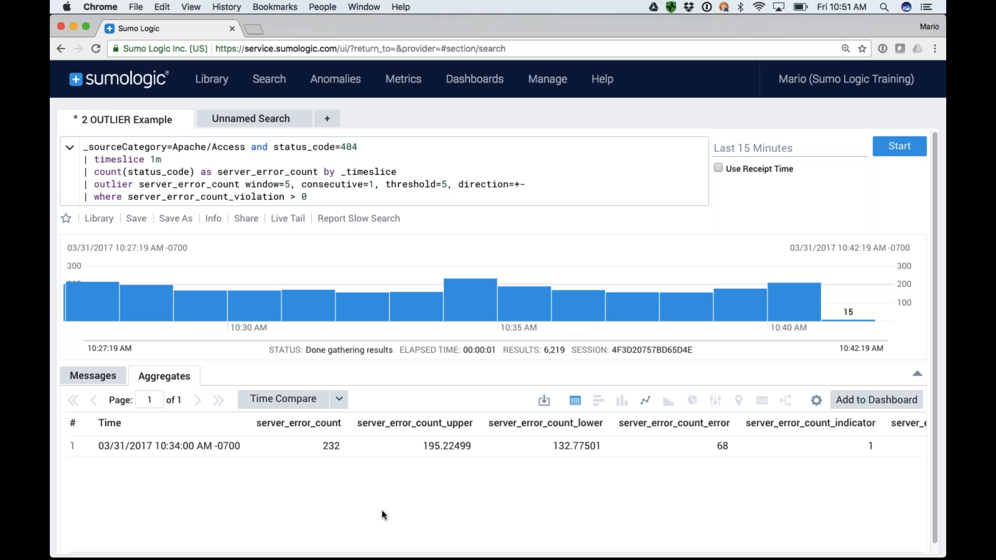
Open the "7 OUTLIER Alert Example" search from the Training Queries folder in the library and run it.
{"action": "left_click", "coordinate": [221, 80]}
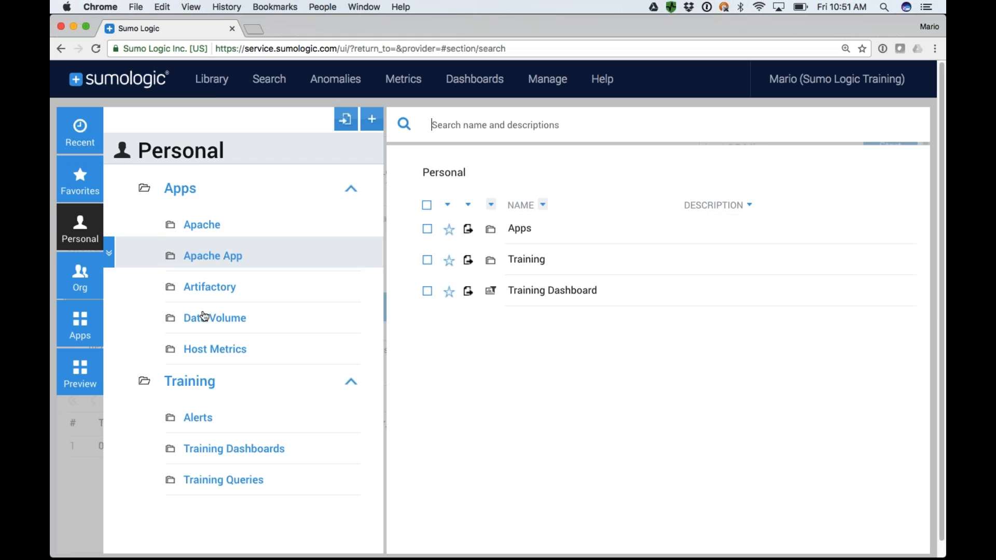
{"action": "left_click", "coordinate": [226, 481]}
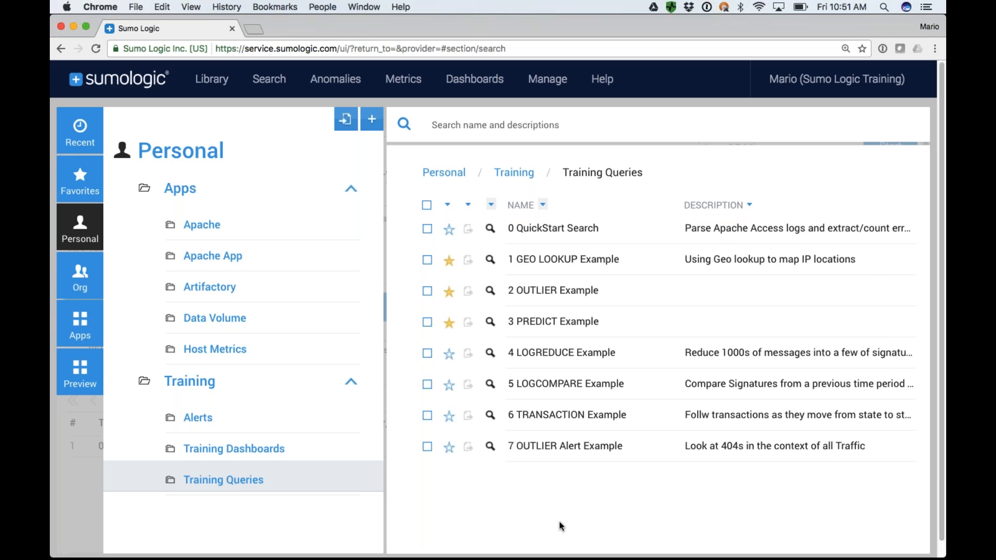
{"action": "left_click", "coordinate": [553, 449]}
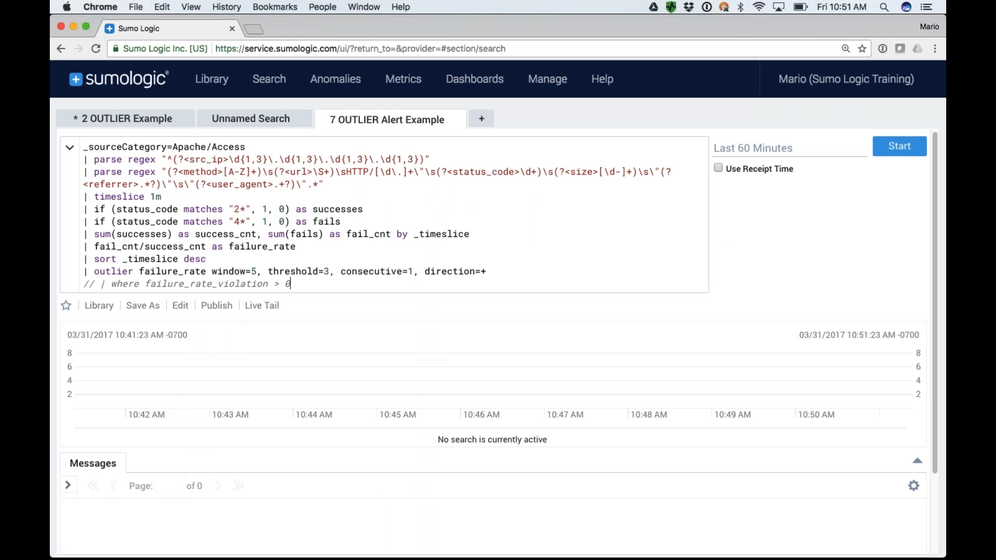
{"action": "left_click", "coordinate": [910, 150]}
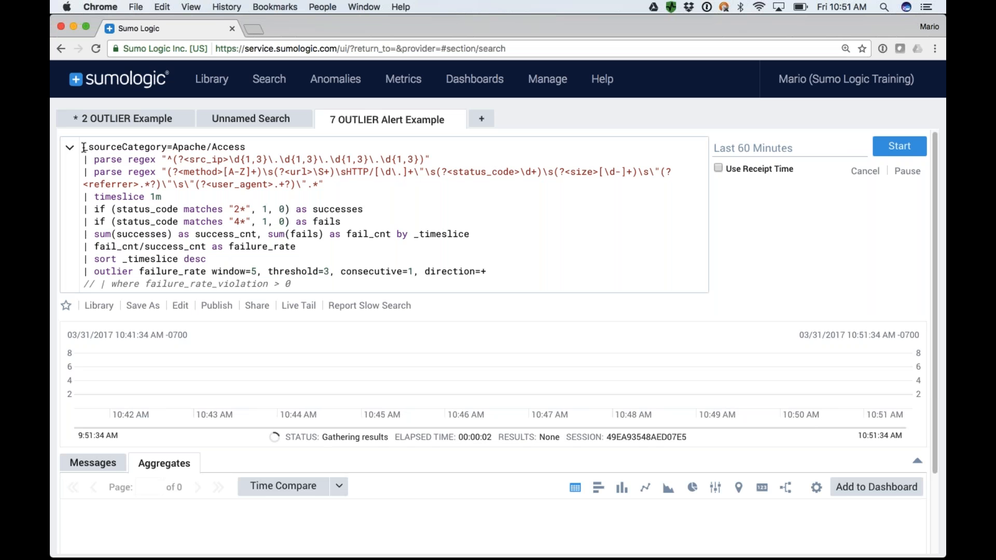
Highlight the _sourceCategory=Apache/Access line, and delete the two parse regex operations from the query.
{"action": "left_click_drag", "start_coordinate": [85, 148], "coordinate": [254, 148]}
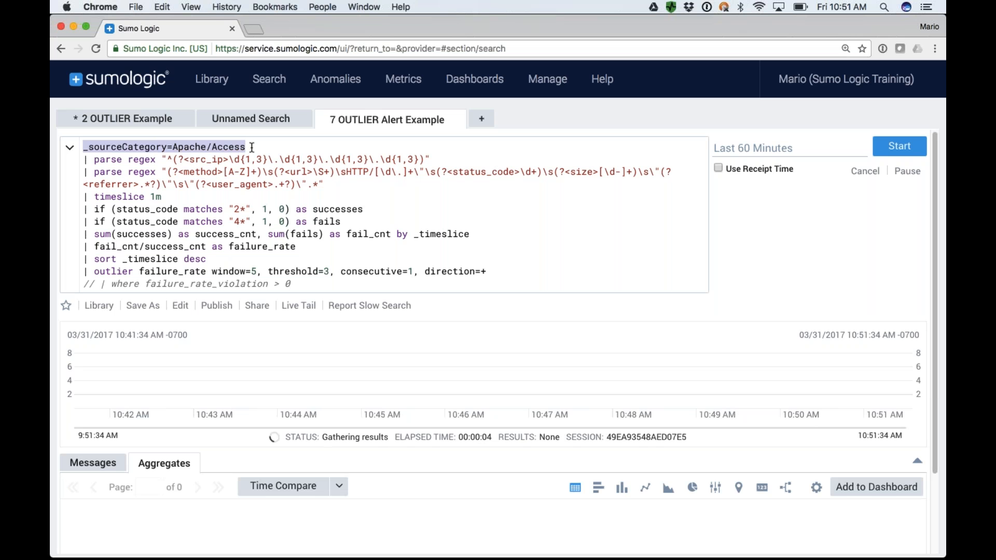
{"action": "left_click", "coordinate": [83, 158]}
{"action": "left_click_drag", "start_coordinate": [83, 158], "coordinate": [329, 188]}
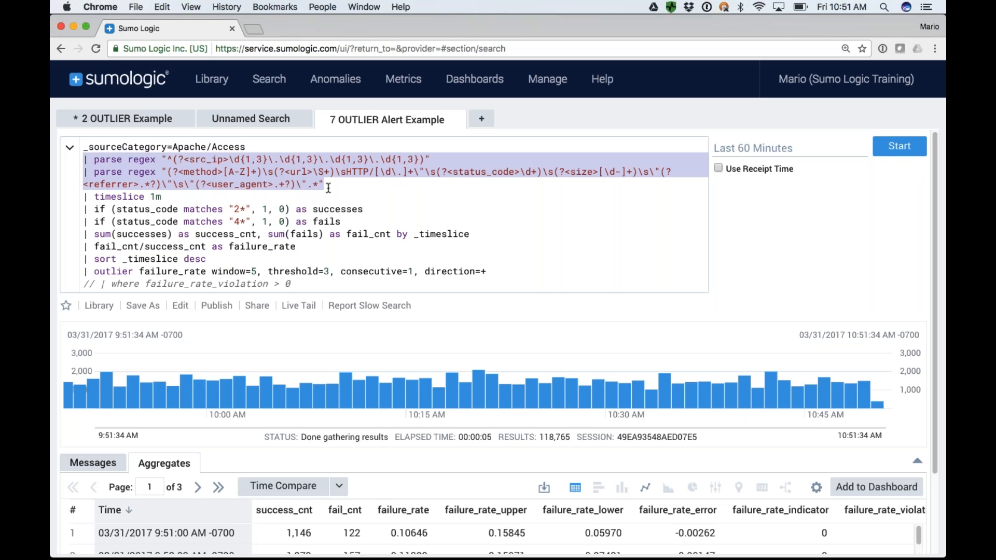
{"action": "key", "text": "BackSpace"}
{"action": "key", "text": "BackSpace"}
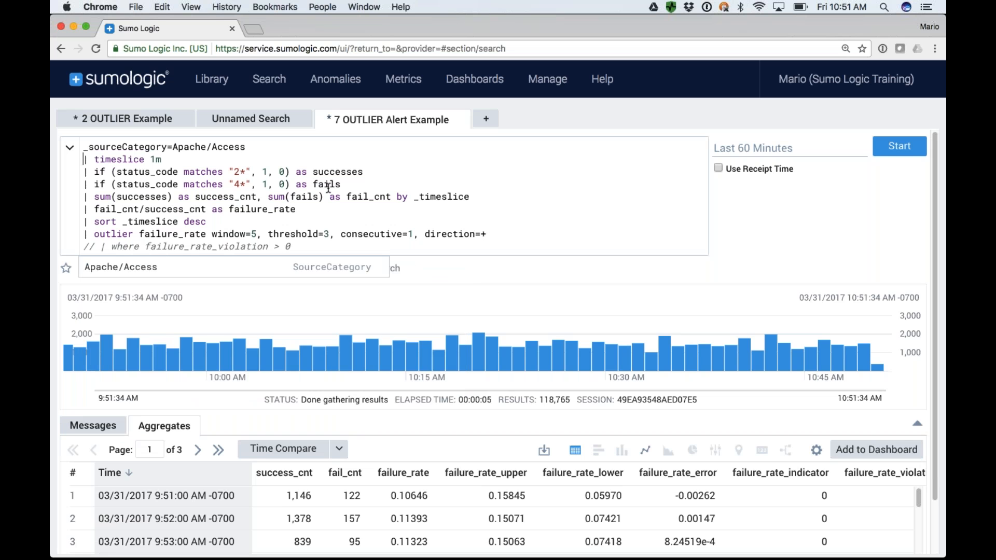
{"action": "key", "text": "Right"}
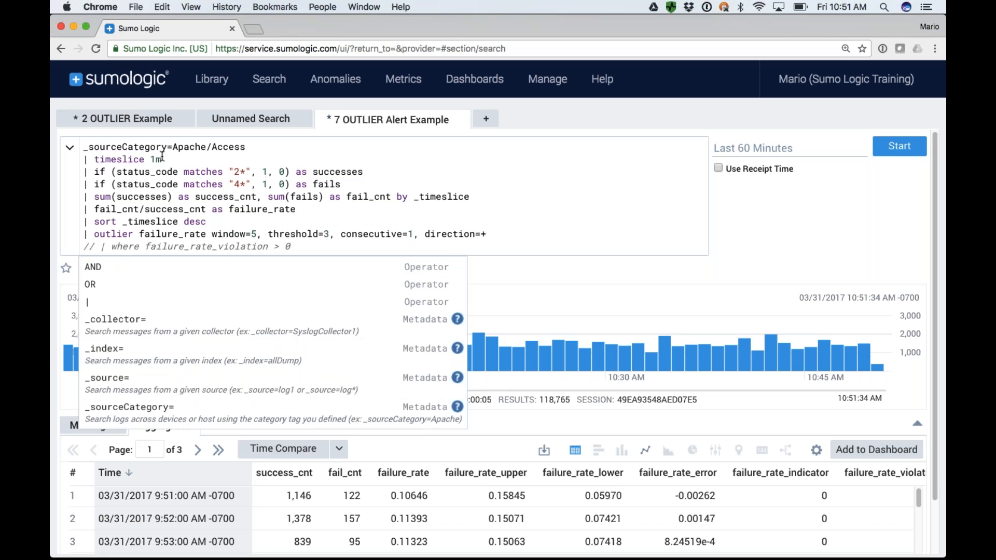
Highlight the timeslice 1m line, the "2*" status code pattern and the fails field name in the query.
{"action": "left_click_drag", "start_coordinate": [162, 160], "coordinate": [84, 159]}
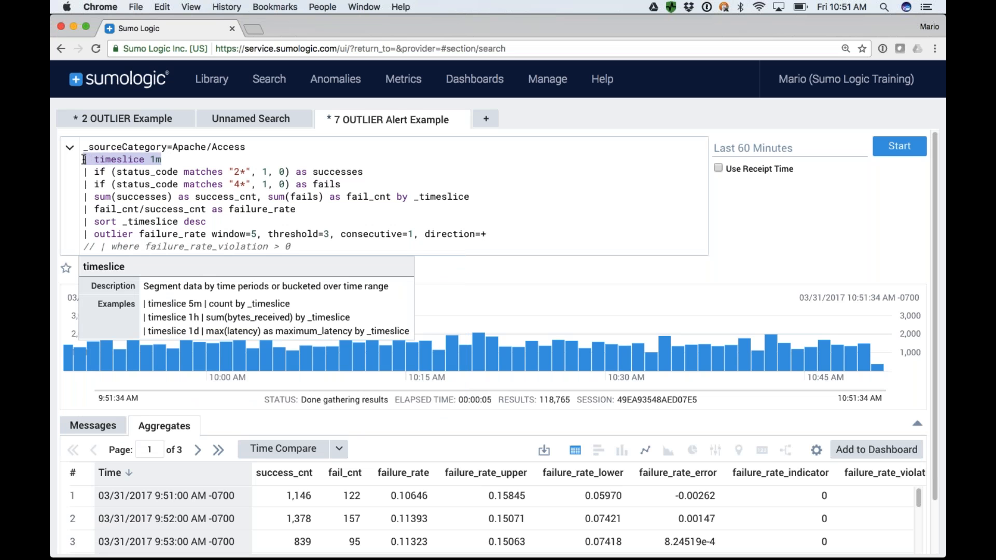
{"action": "left_click", "coordinate": [85, 172]}
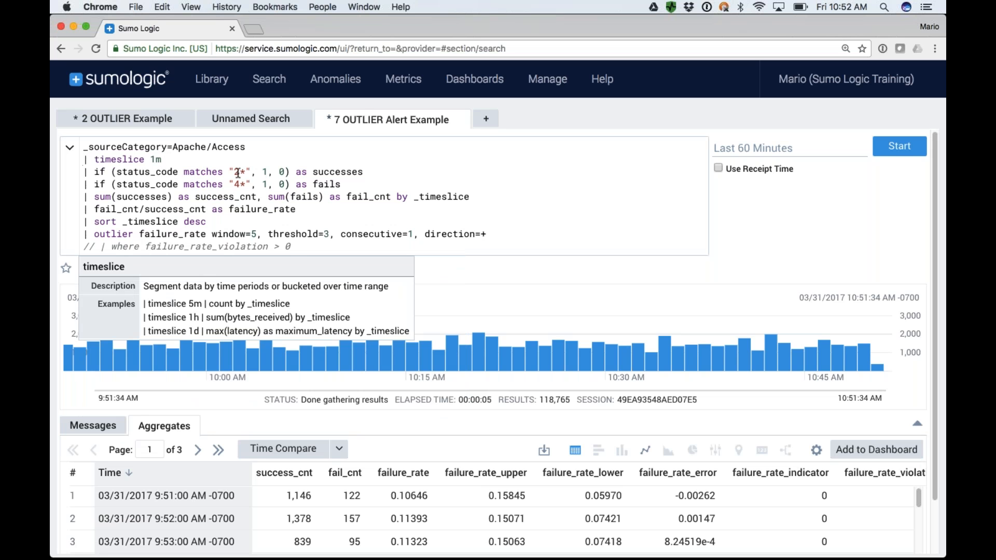
{"action": "left_click_drag", "start_coordinate": [234, 172], "coordinate": [250, 173]}
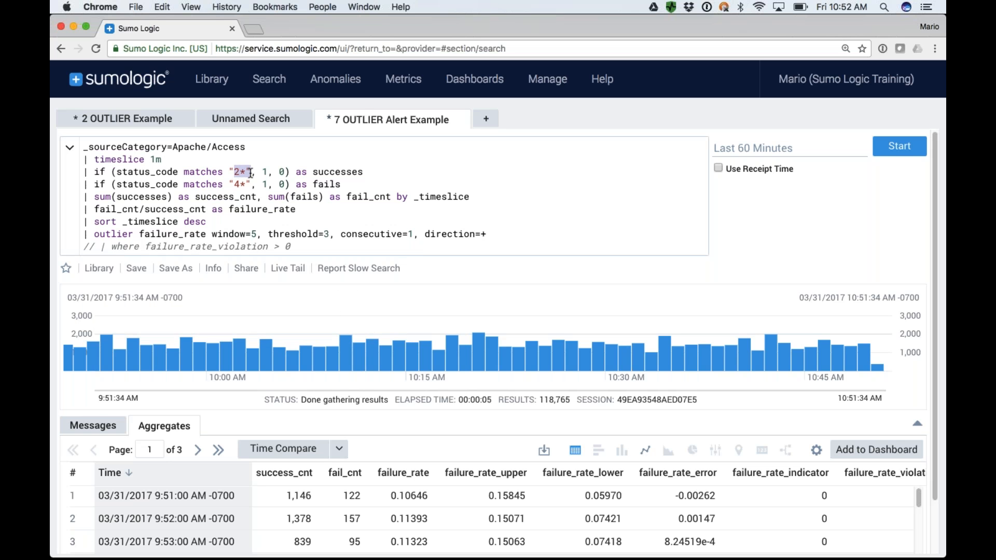
{"action": "left_click", "coordinate": [330, 172]}
{"action": "double_click", "coordinate": [325, 185]}
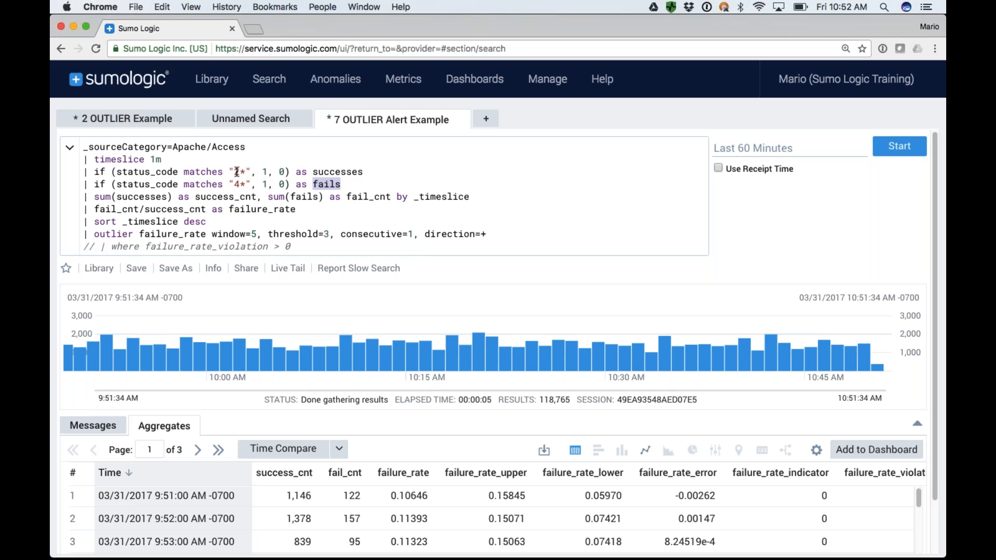
Highlight the successes and fails field names, and change the successes condition to status_code ="200".
{"action": "double_click", "coordinate": [349, 172]}
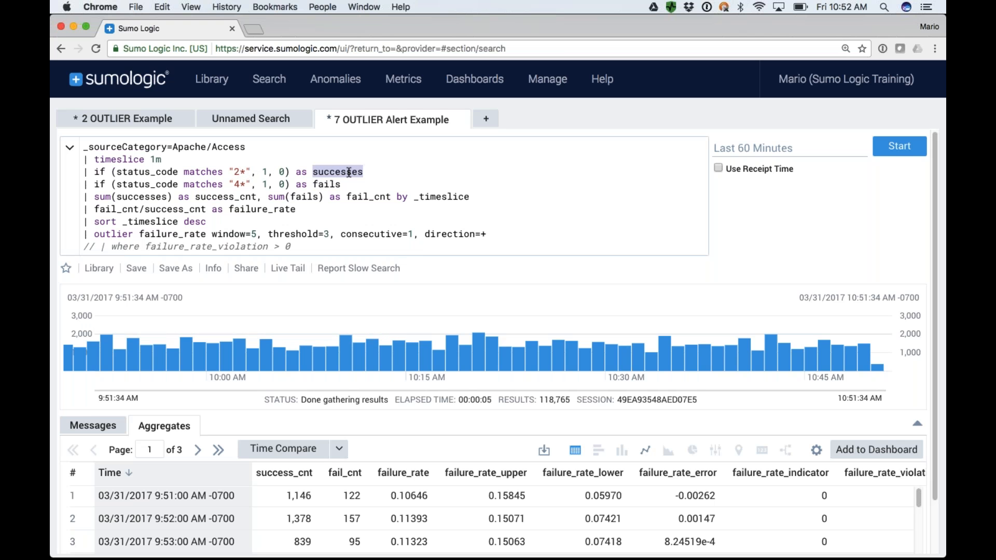
{"action": "double_click", "coordinate": [327, 185]}
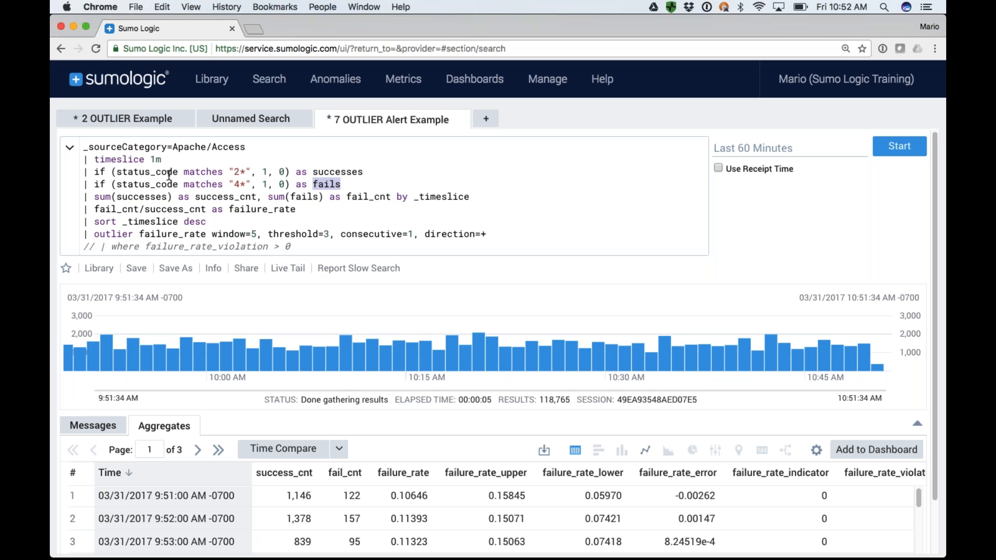
{"action": "double_click", "coordinate": [202, 172]}
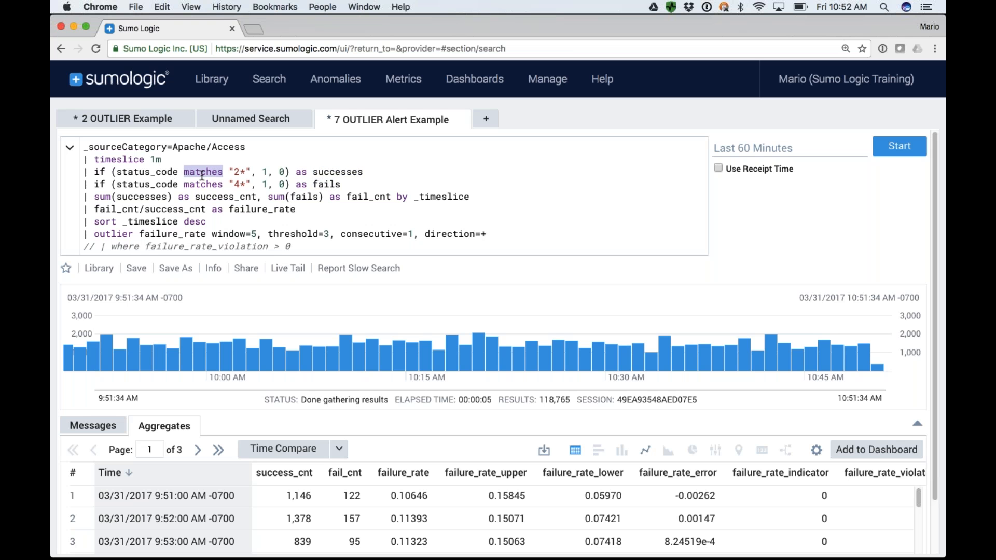
{"action": "type", "text": "="}
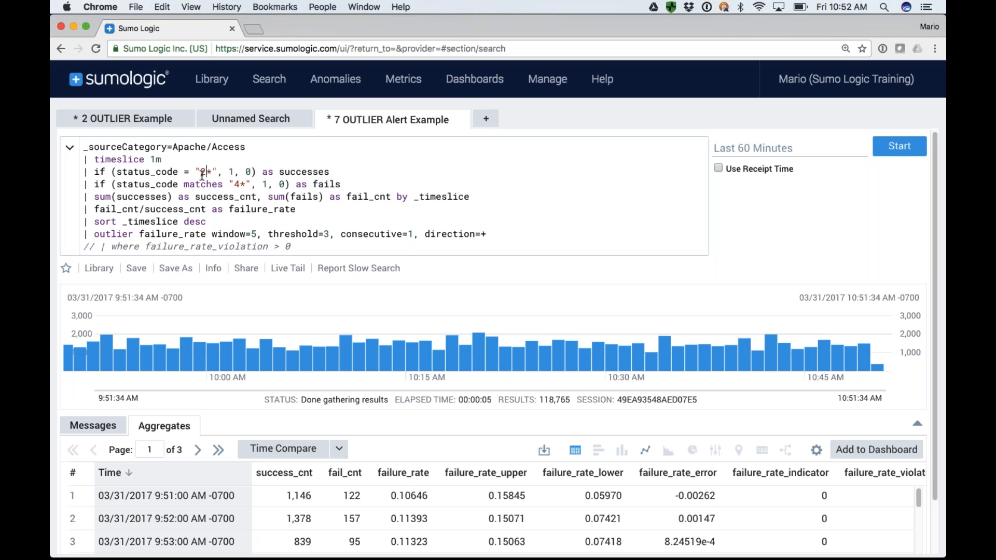
{"action": "key", "text": "BackSpace"}
{"action": "key", "text": "BackSpace"}
{"action": "key", "text": "BackSpace"}
{"action": "key", "text": "BackSpace"}
{"action": "key", "text": "BackSpace"}
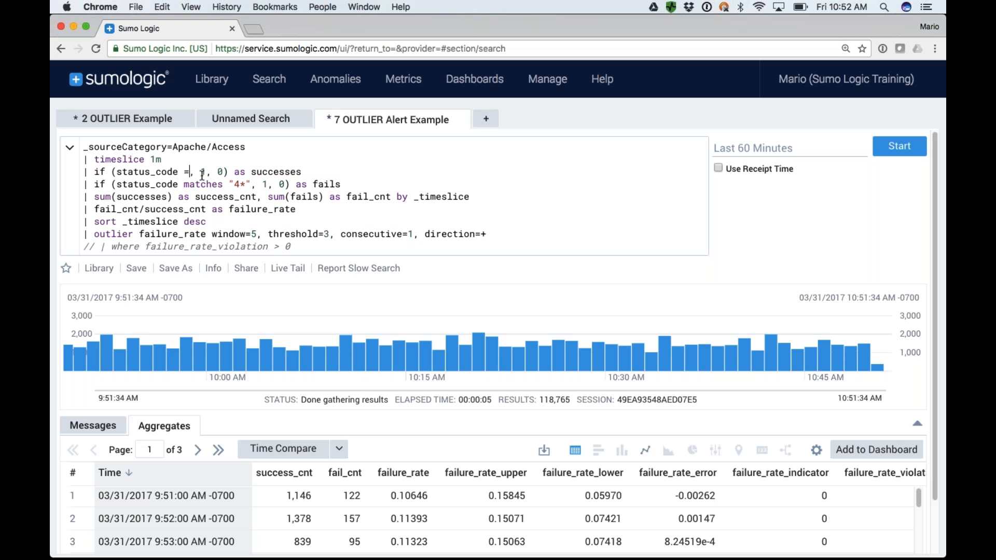
{"action": "type", "text": "\"200"}
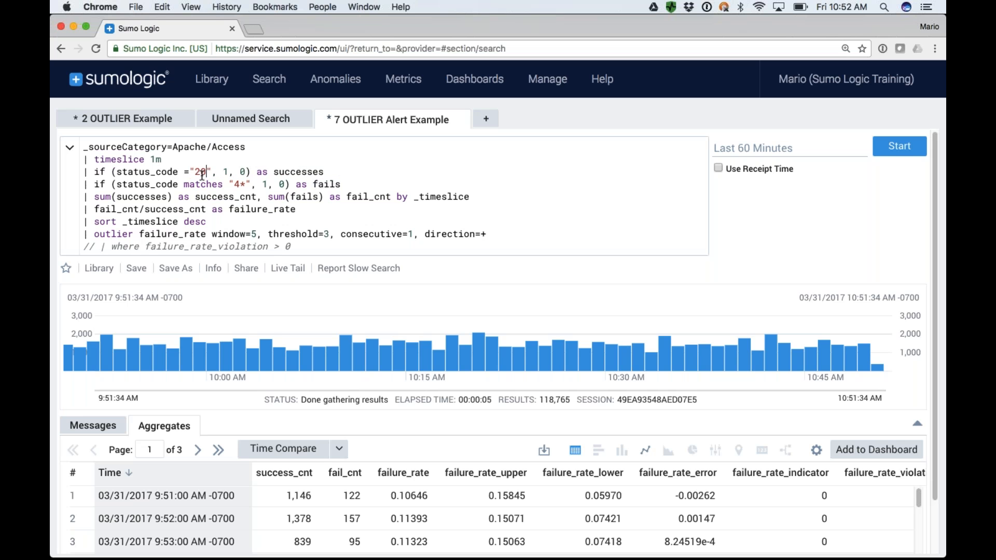
Replace the matches "4*" comparison in the fails condition with ="400".
{"action": "double_click", "coordinate": [204, 185]}
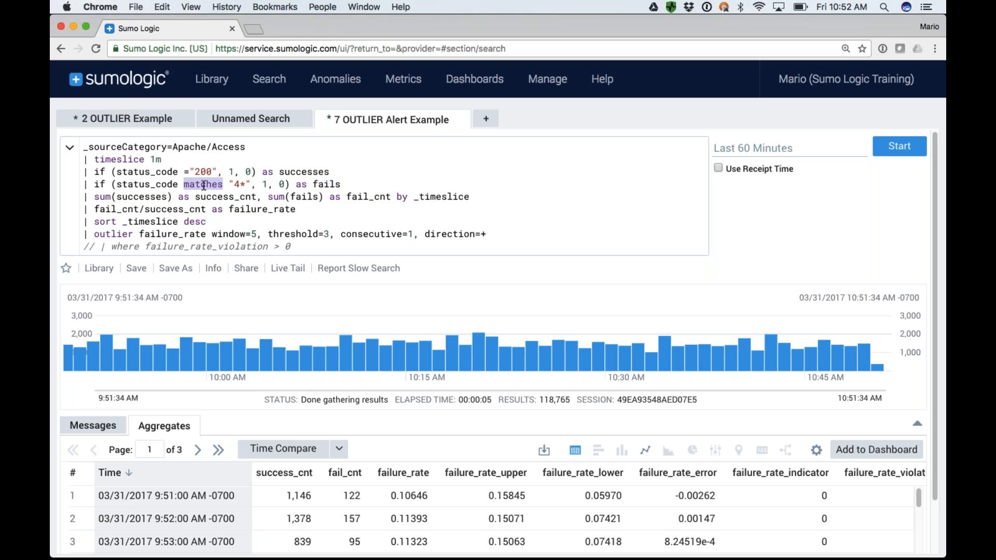
{"action": "key", "text": "BackSpace"}
{"action": "key", "text": "BackSpace"}
{"action": "type", "text": "=\"400"}
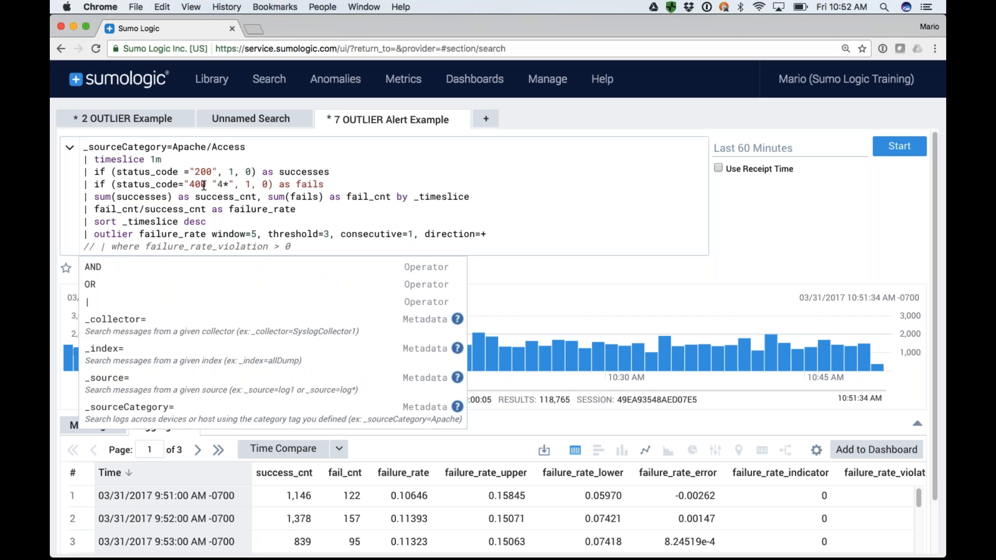
{"action": "type", "text": "\""}
{"action": "key", "text": "BackSpace"}
{"action": "key", "text": "BackSpace"}
{"action": "key", "text": "BackSpace"}
{"action": "key", "text": "BackSpace"}
{"action": "key", "text": "BackSpace"}
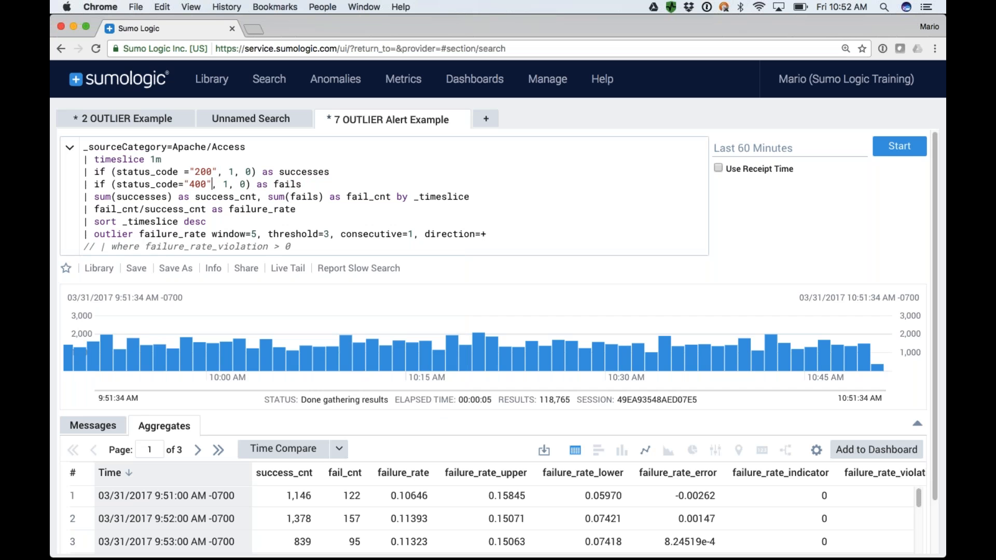
Remove the quotation marks around 400 and 200 so both conditions compare status_code with plain numbers.
{"action": "key", "text": "BackSpace"}
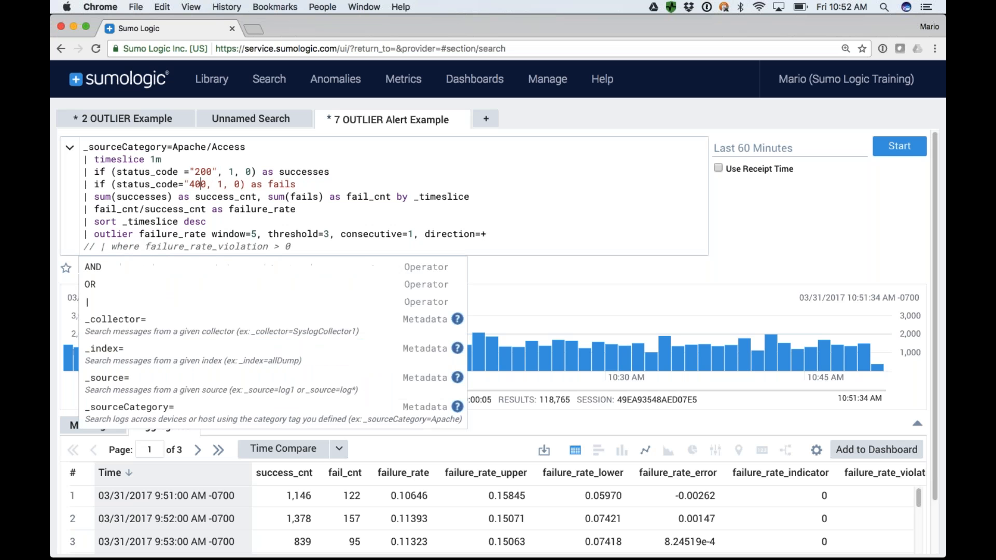
{"action": "key", "text": "BackSpace"}
{"action": "key", "text": "Up"}
{"action": "key", "text": "Right"}
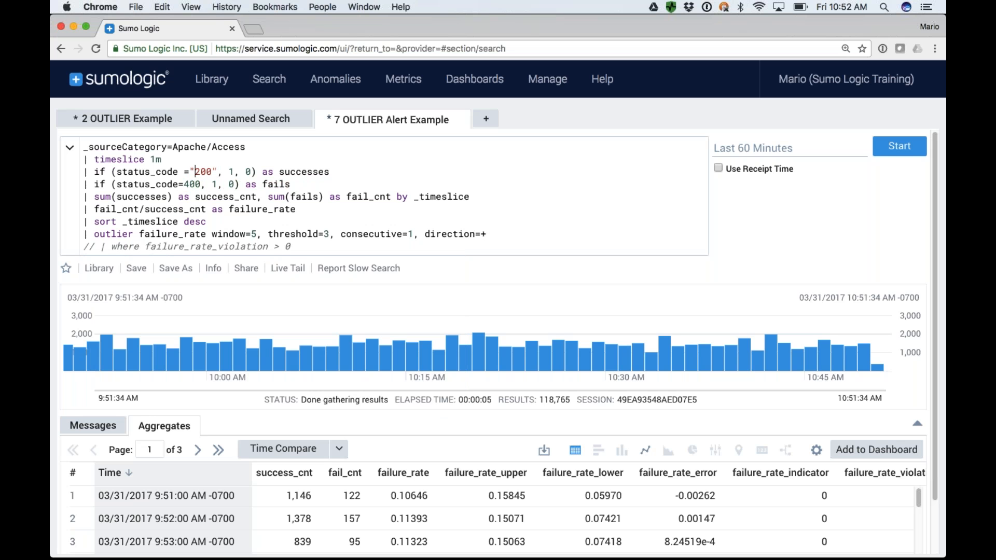
{"action": "key", "text": "BackSpace"}
{"action": "key", "text": "BackSpace"}
{"action": "key", "text": "BackSpace"}
Add "and (status_code=200 or status_code=404)" after _sourceCategory=Apache/Access in the query's first line.
{"action": "type", "text": "and status"}
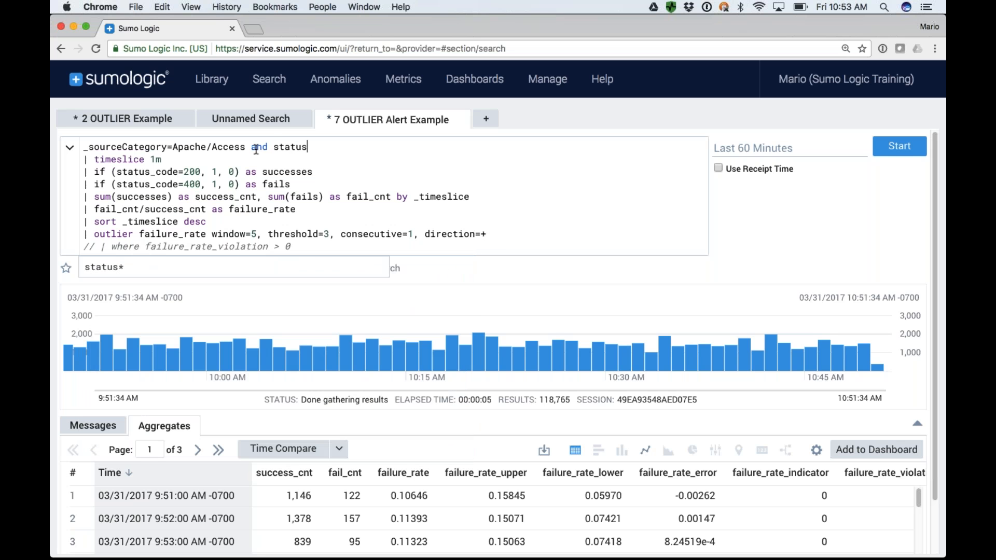
{"action": "type", "text": "=200"}
{"action": "key", "text": "BackSpace"}
{"action": "key", "text": "BackSpace"}
{"action": "key", "text": "BackSpace"}
{"action": "key", "text": "BackSpace"}
{"action": "type", "text": "_code=200 "}
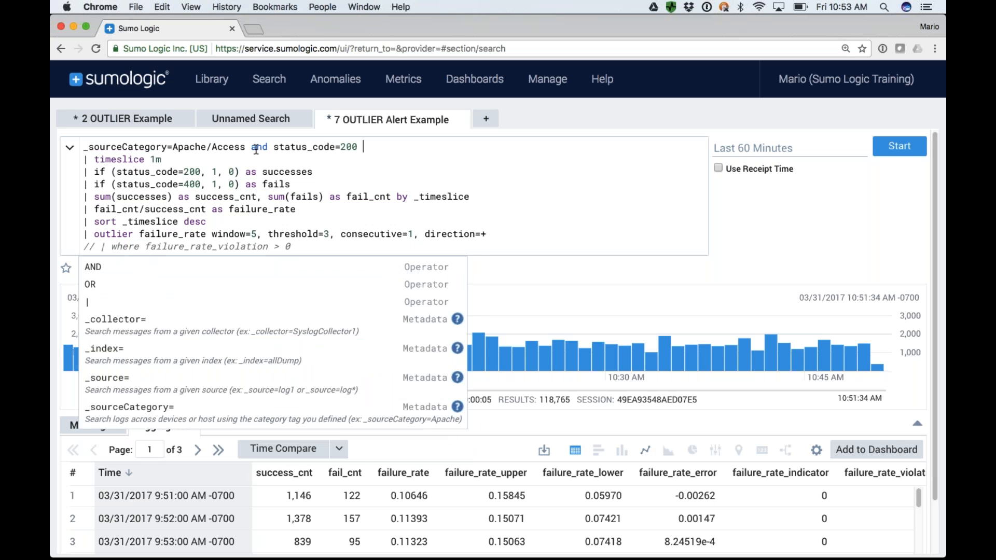
{"action": "type", "text": "or status"}
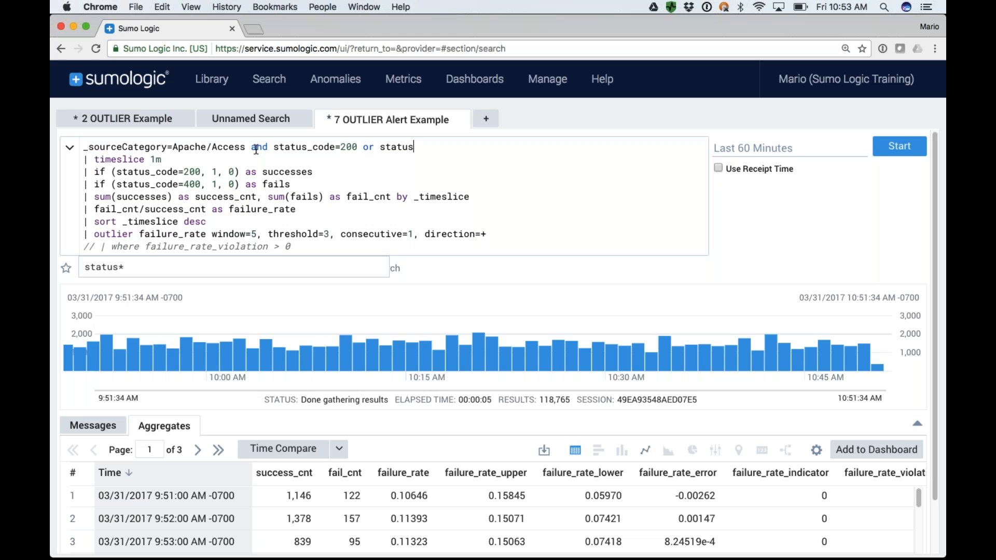
{"action": "type", "text": "_code=404)"}
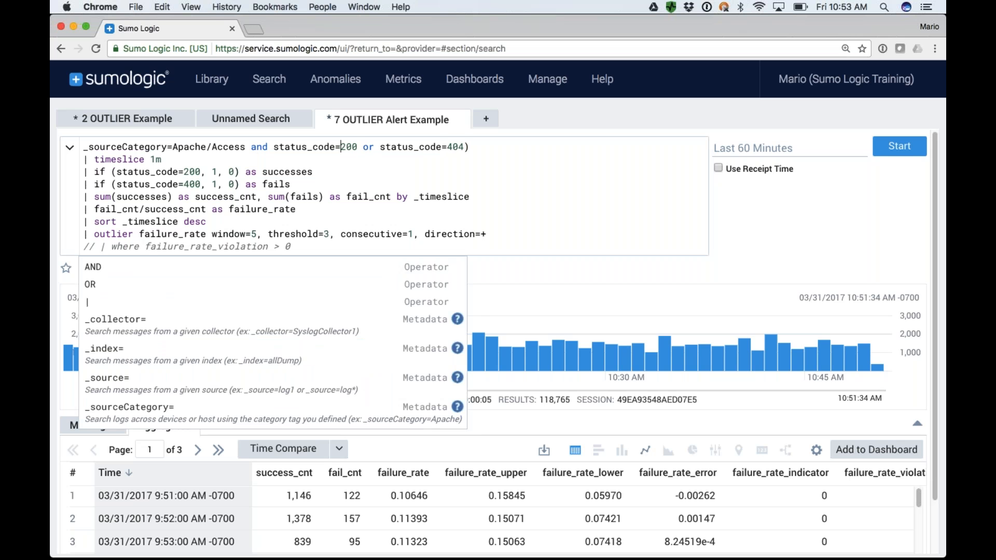
{"action": "key", "text": "Left"}
{"action": "key", "text": "Left"}
{"action": "key", "text": "Left"}
{"action": "key", "text": "Left"}
{"action": "key", "text": "Left"}
{"action": "key", "text": "Left"}
{"action": "key", "text": "Left"}
{"action": "key", "text": "Left"}
{"action": "key", "text": "Left"}
{"action": "key", "text": "Left"}
{"action": "key", "text": "Left"}
{"action": "type", "text": "("}
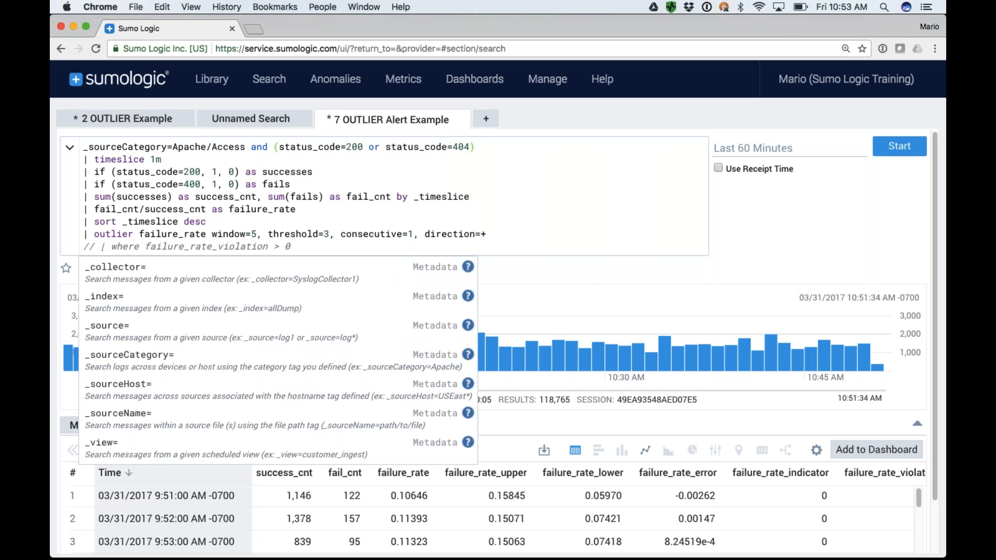
{"action": "left_click", "coordinate": [291, 164]}
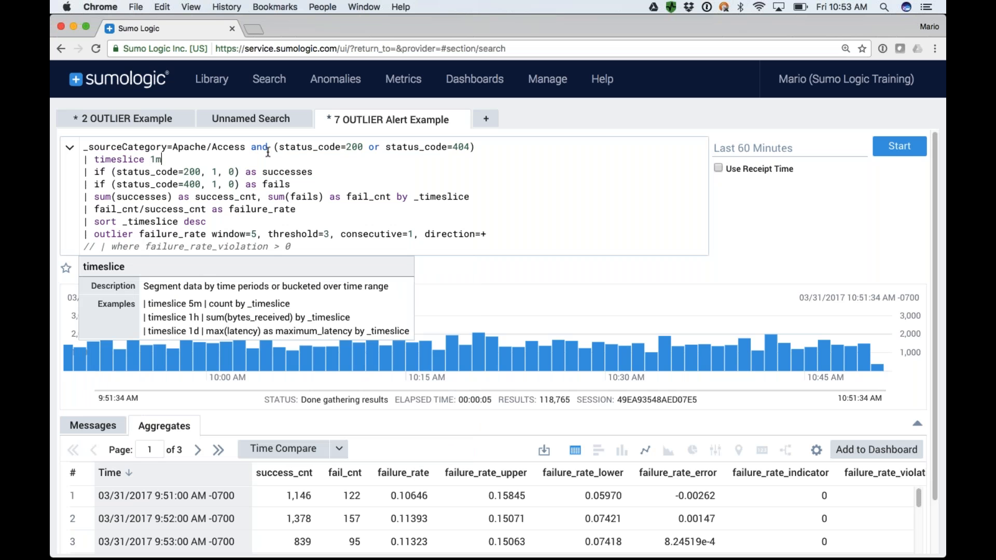
Highlight the successes condition and its field name, and change the status code in the fails condition to 404.
{"action": "left_click_drag", "start_coordinate": [473, 147], "coordinate": [234, 172]}
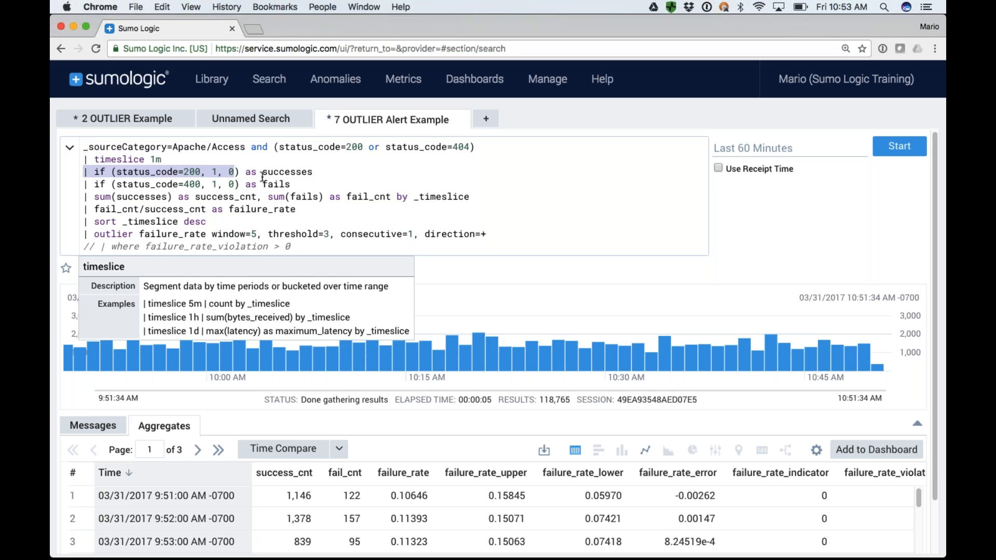
{"action": "double_click", "coordinate": [289, 173]}
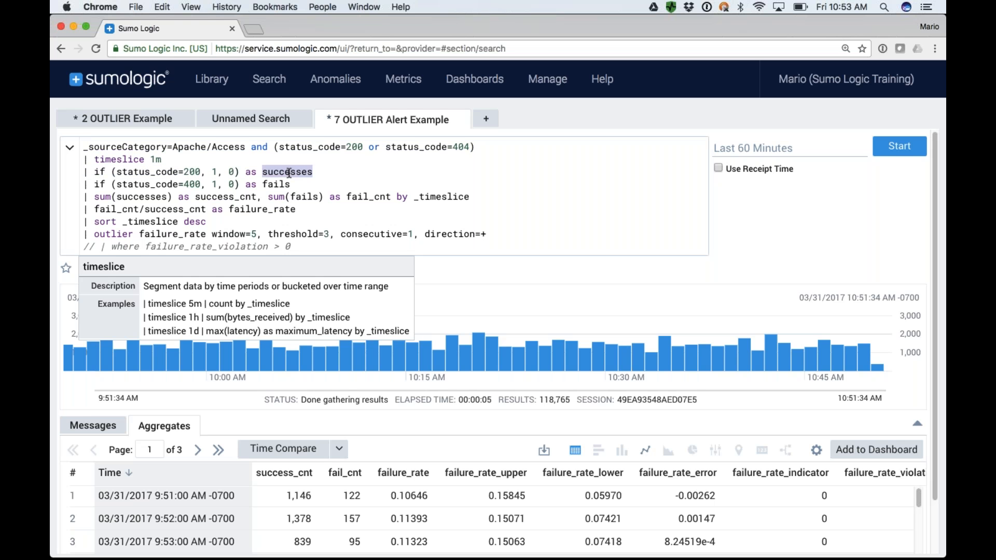
{"action": "left_click_drag", "start_coordinate": [84, 185], "coordinate": [196, 187]}
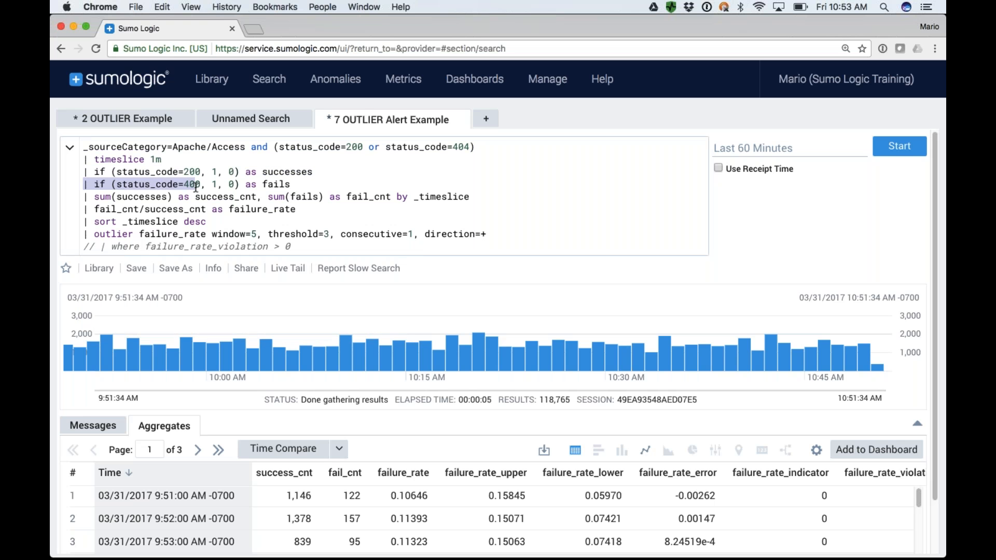
{"action": "left_click", "coordinate": [196, 186]}
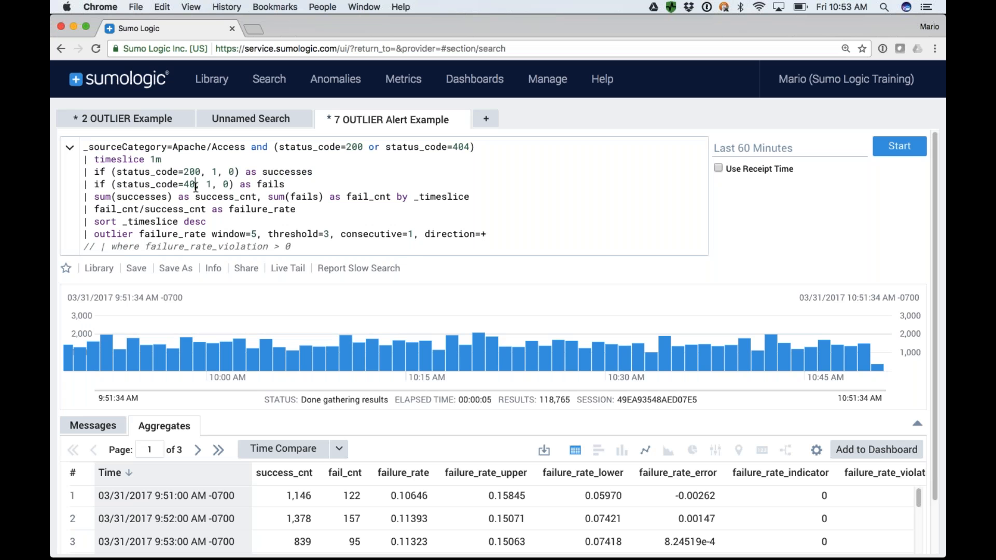
{"action": "double_click", "coordinate": [280, 184]}
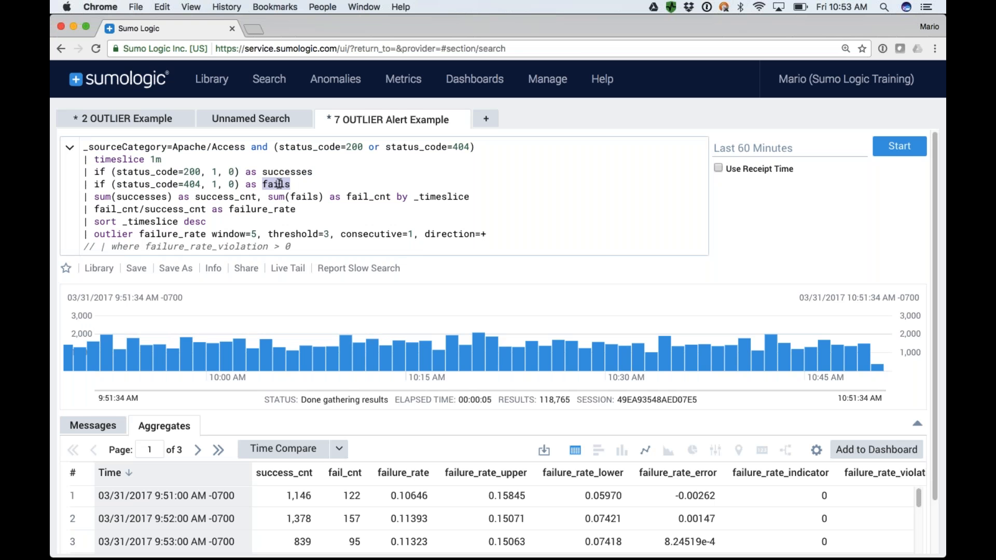
Comment out the sum, failure_rate, sort and outlier lines with // and run the search.
{"action": "left_click", "coordinate": [85, 197]}
{"action": "type", "text": "//"}
{"action": "type", "text": "//"}
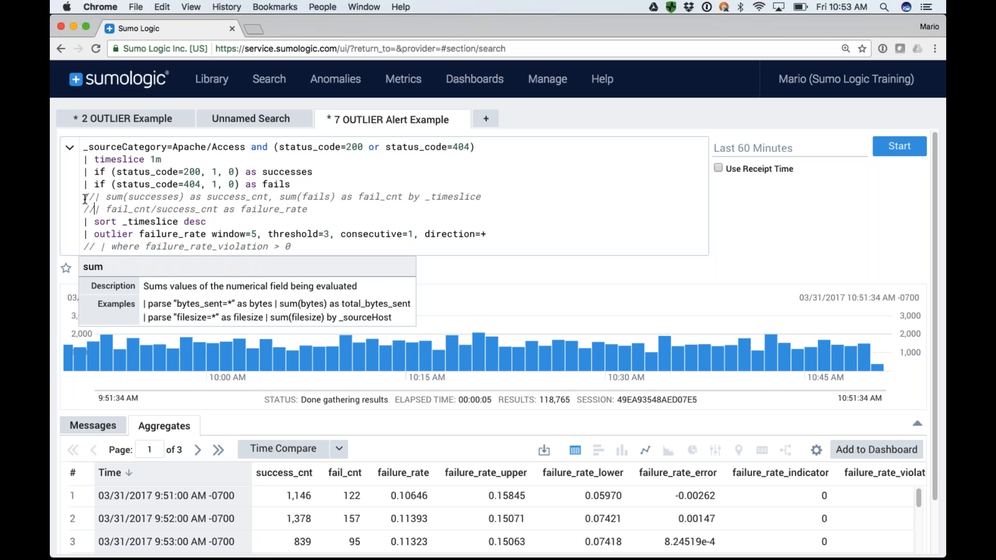
{"action": "key", "text": "Down"}
{"action": "type", "text": "//"}
{"action": "key", "text": "Down"}
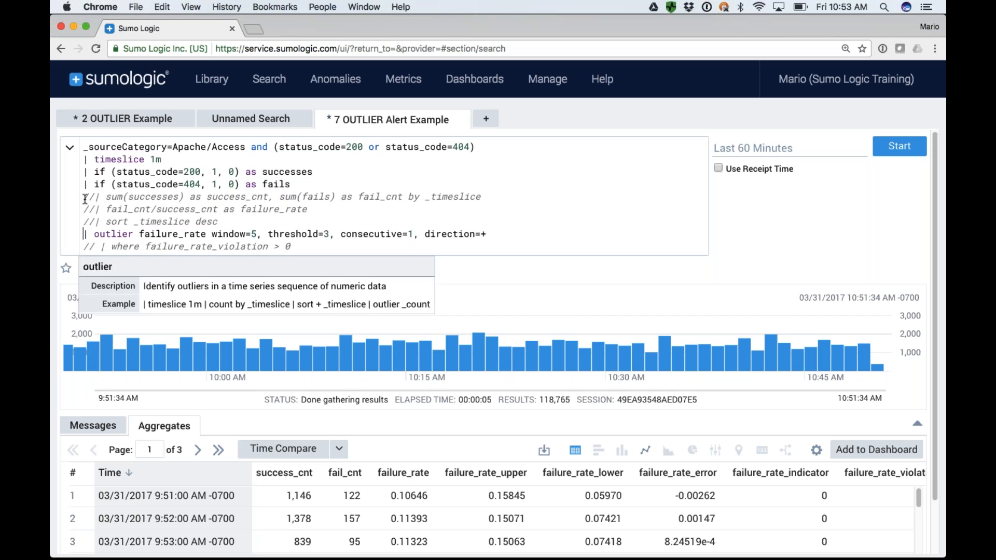
{"action": "type", "text": "//"}
{"action": "key", "text": "Return"}
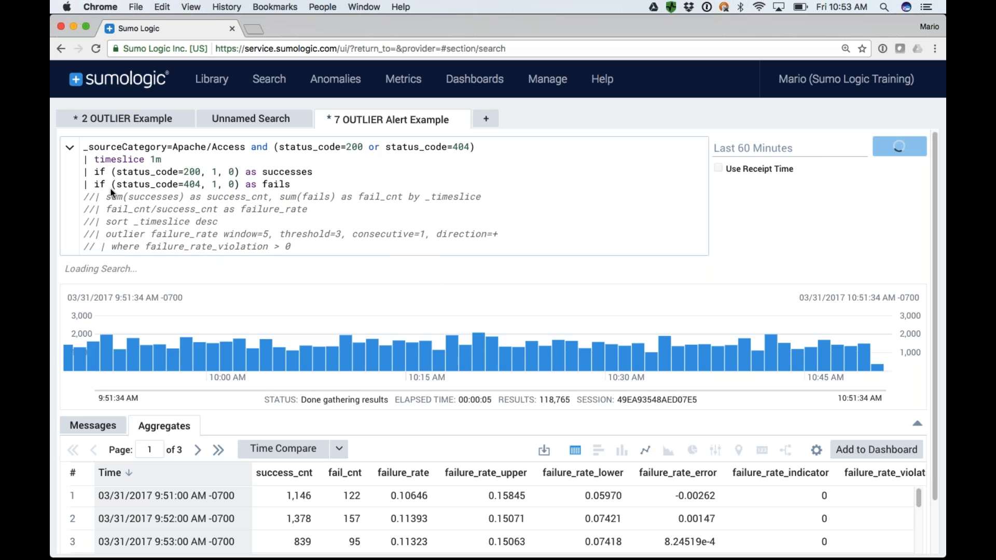
{"action": "left_click", "coordinate": [918, 426]}
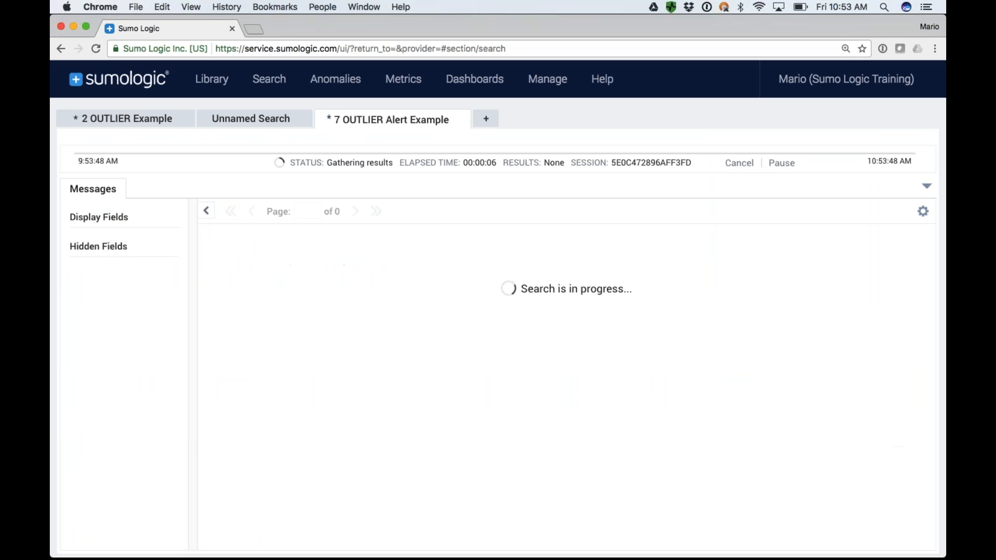
{"action": "left_click", "coordinate": [927, 185]}
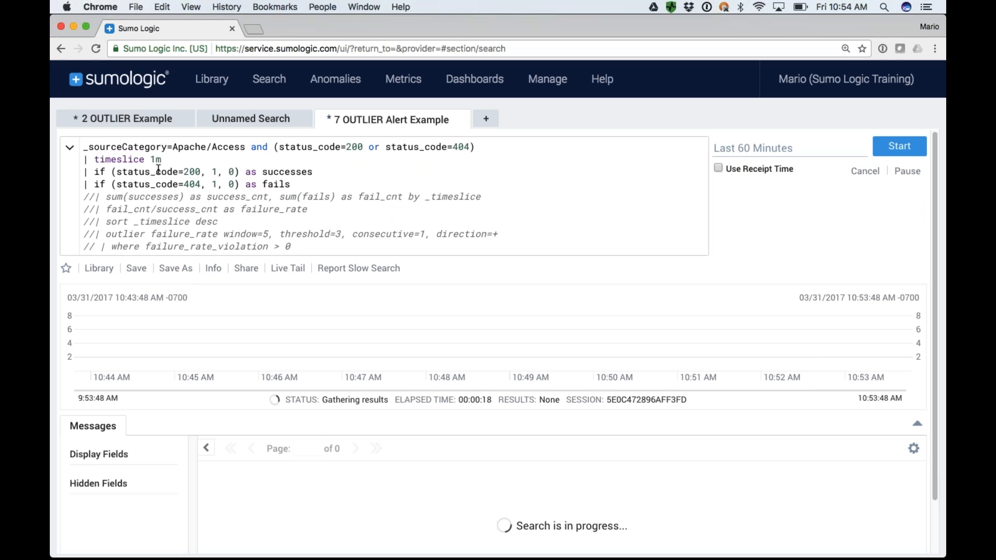
Uncomment the sum line and the fail_cnt/success_cnt failure_rate line.
{"action": "left_click", "coordinate": [95, 197]}
{"action": "key", "text": "BackSpace"}
{"action": "key", "text": "BackSpace"}
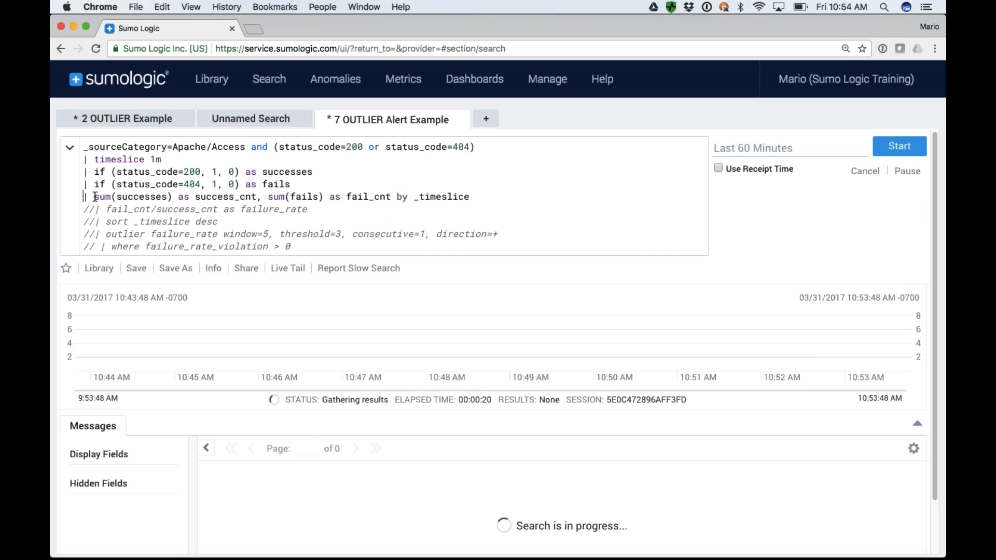
{"action": "key", "text": "Delete"}
{"action": "key", "text": "Delete"}
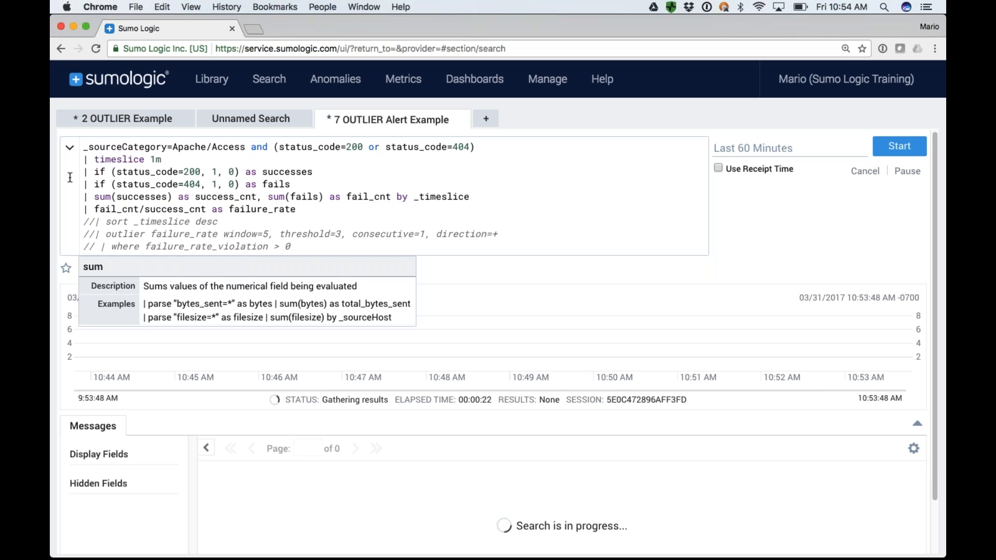
Highlight successes, success_cnt, fails, fail_cnt and _timeslice one after another in the sum line.
{"action": "double_click", "coordinate": [138, 197]}
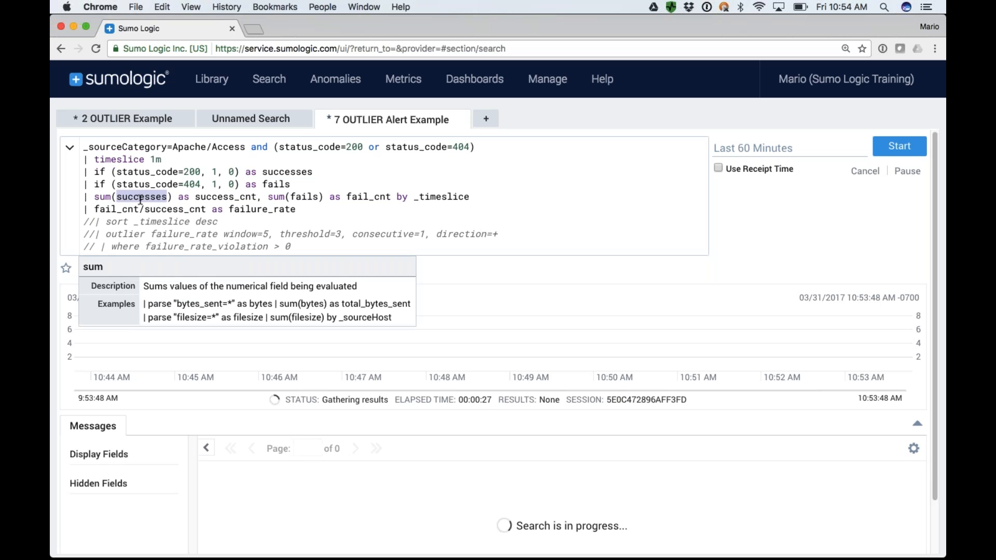
{"action": "double_click", "coordinate": [216, 197]}
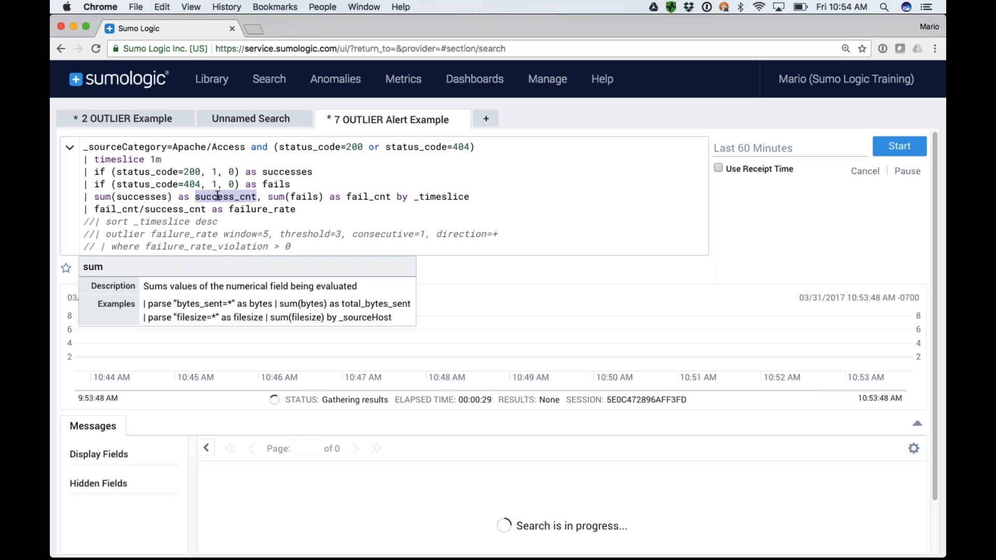
{"action": "double_click", "coordinate": [303, 197]}
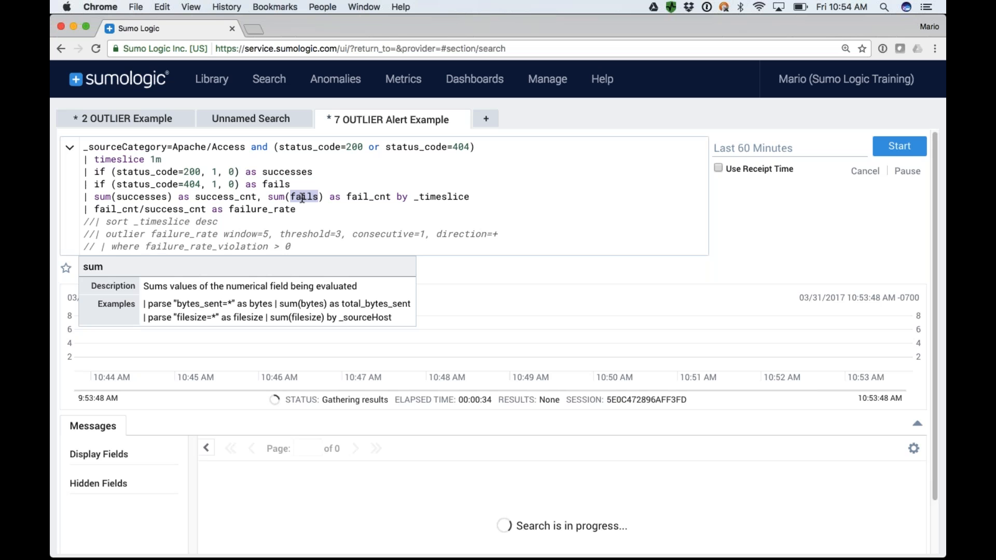
{"action": "left_click_drag", "start_coordinate": [347, 197], "coordinate": [391, 200]}
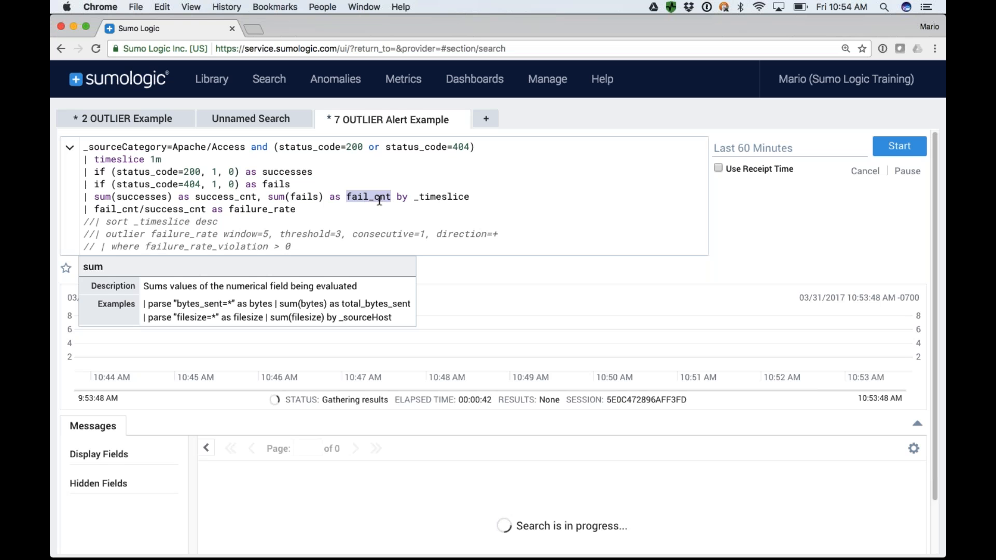
{"action": "double_click", "coordinate": [433, 200]}
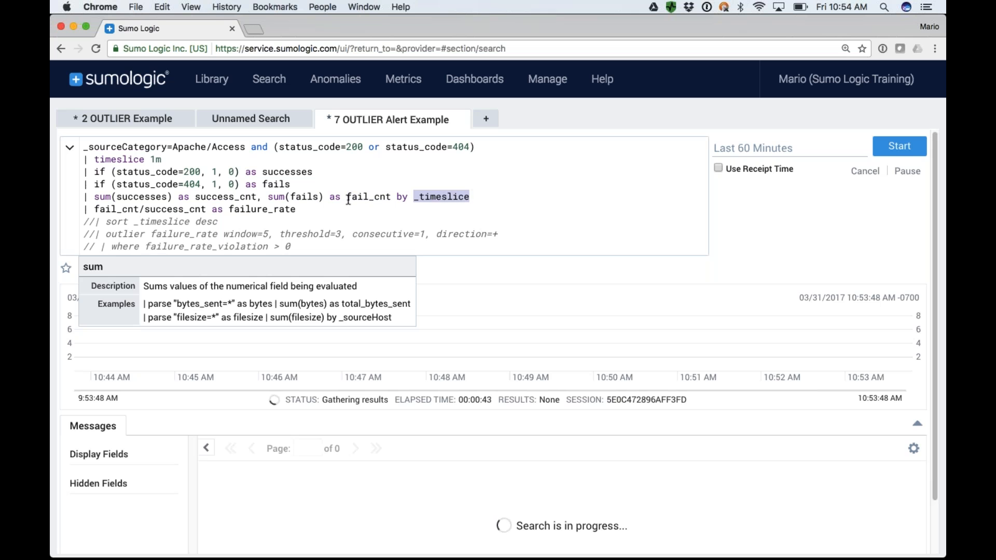
Uncomment the sort, outlier and where failure_rate_violation > 0 lines, and run the search.
{"action": "left_click", "coordinate": [96, 221]}
{"action": "key", "text": "BackSpace"}
{"action": "key", "text": "BackSpace"}
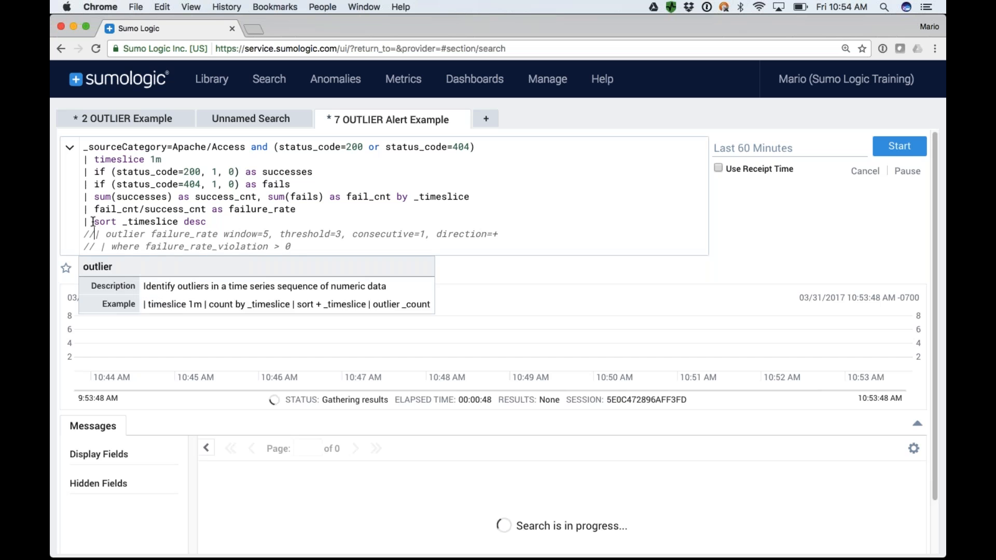
{"action": "key", "text": "BackSpace"}
{"action": "key", "text": "BackSpace"}
{"action": "key", "text": "Down"}
{"action": "key", "text": "BackSpace"}
{"action": "key", "text": "BackSpace"}
{"action": "key", "text": "BackSpace"}
{"action": "key", "text": "End"}
{"action": "key", "text": "Return"}
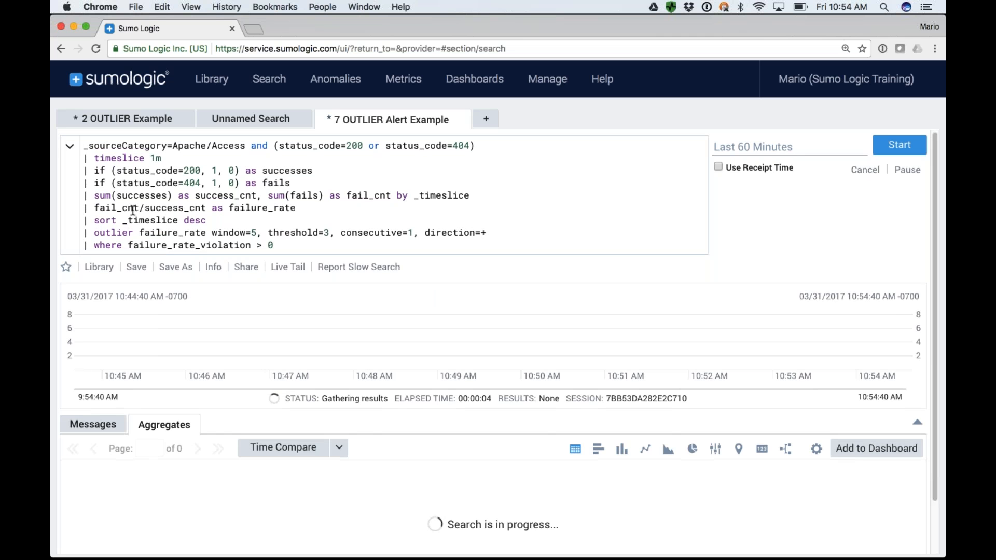
Highlight fail_cnt, success_cnt and failure_rate in turn in the query's fail_cnt/success_cnt as failure_rate line.
{"action": "double_click", "coordinate": [118, 207]}
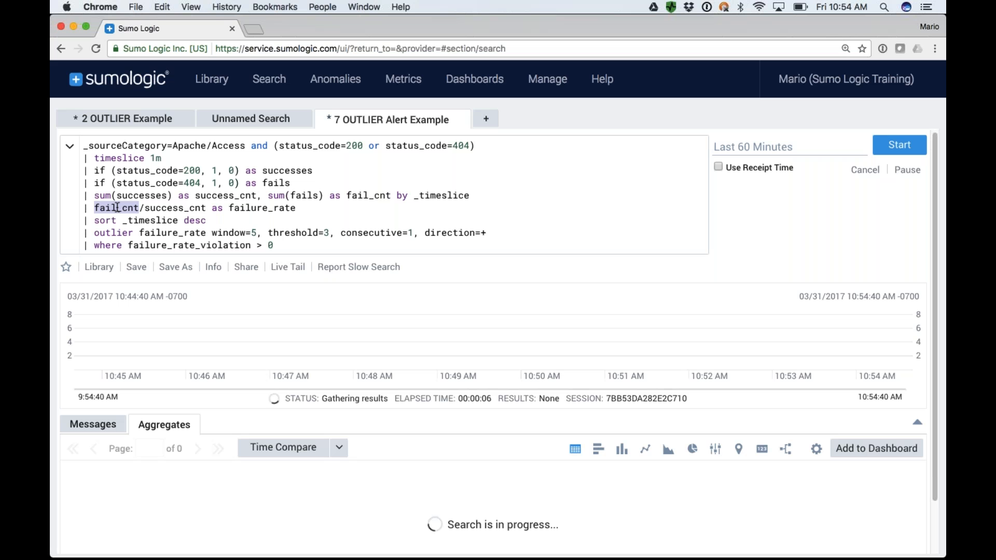
{"action": "double_click", "coordinate": [169, 209]}
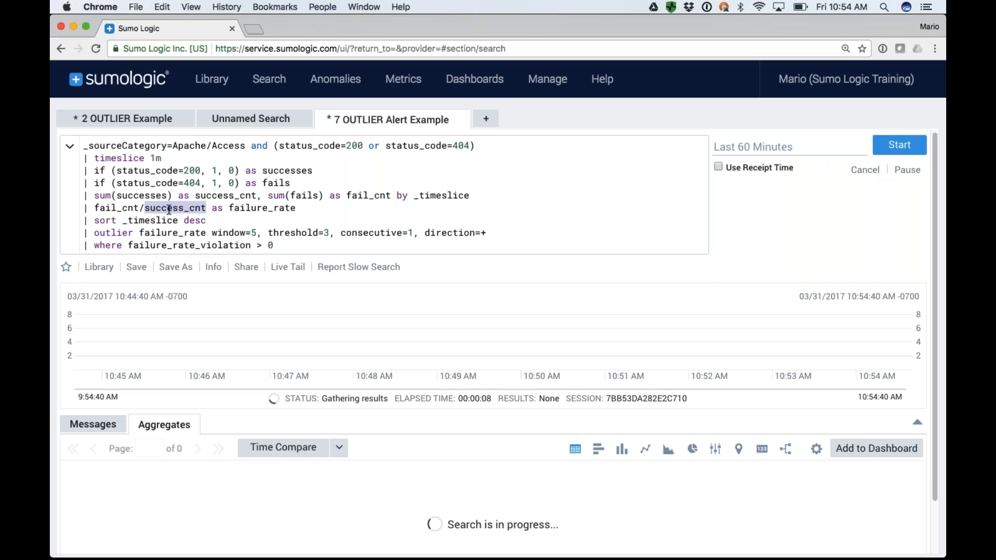
{"action": "double_click", "coordinate": [254, 209]}
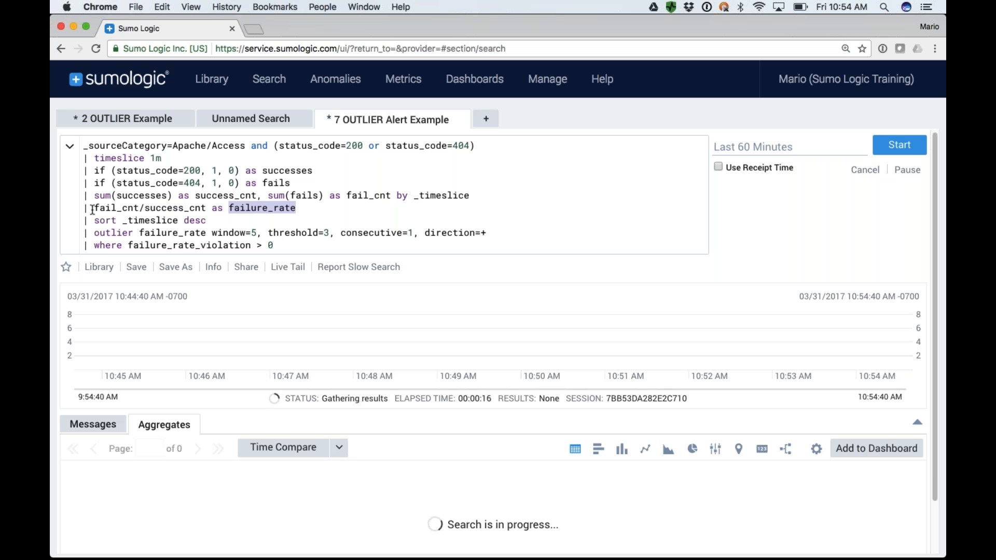
{"action": "left_click_drag", "start_coordinate": [146, 209], "coordinate": [205, 206]}
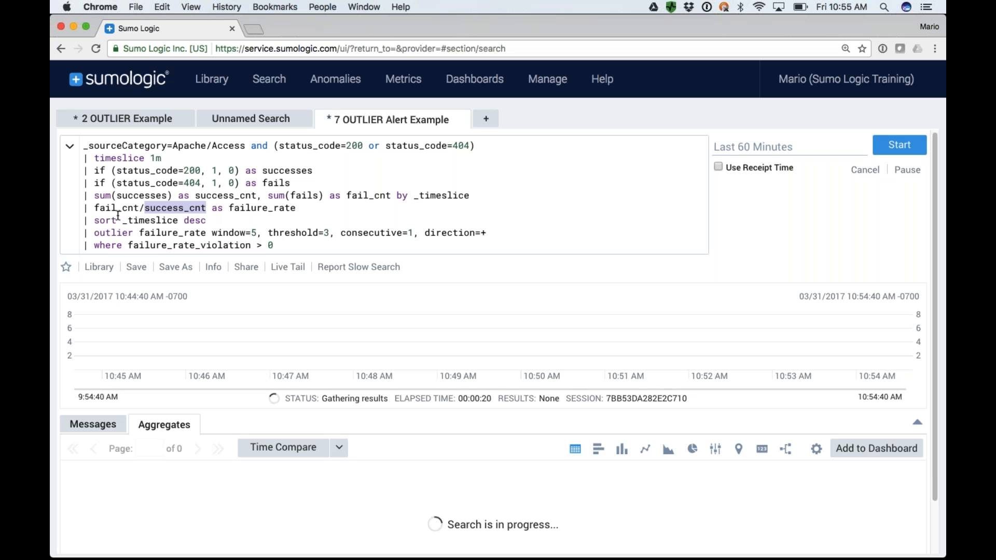
{"action": "left_click_drag", "start_coordinate": [95, 209], "coordinate": [204, 211]}
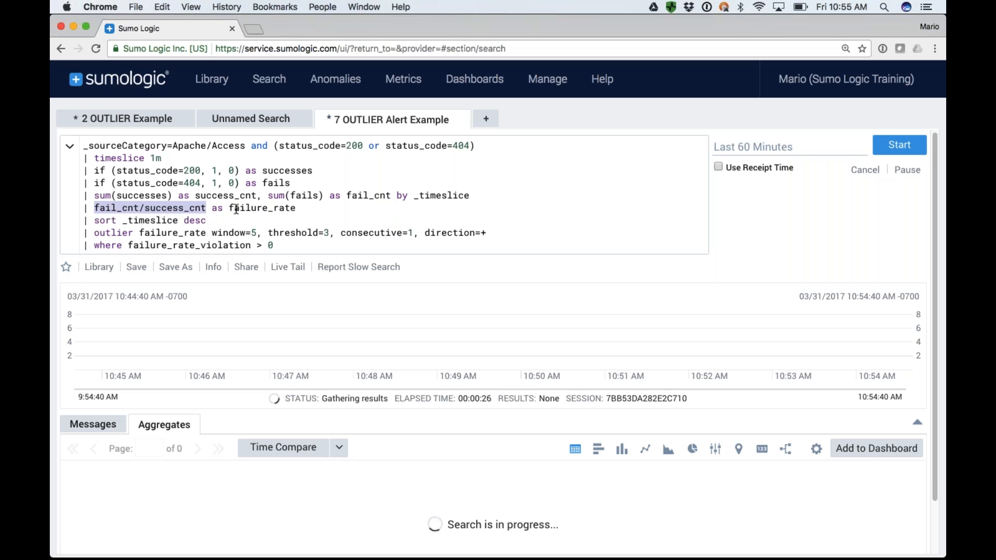
{"action": "left_click_drag", "start_coordinate": [232, 209], "coordinate": [299, 209]}
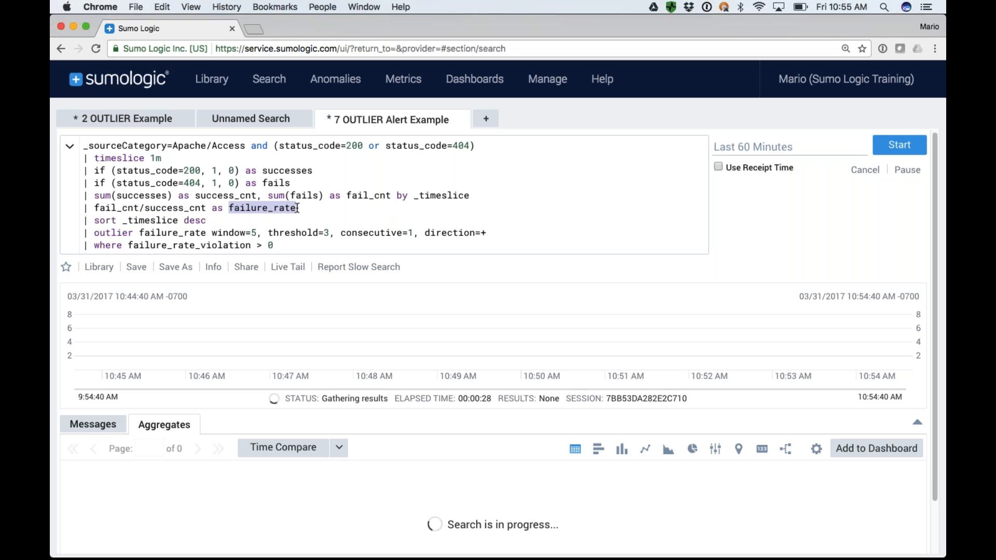
{"action": "double_click", "coordinate": [118, 208]}
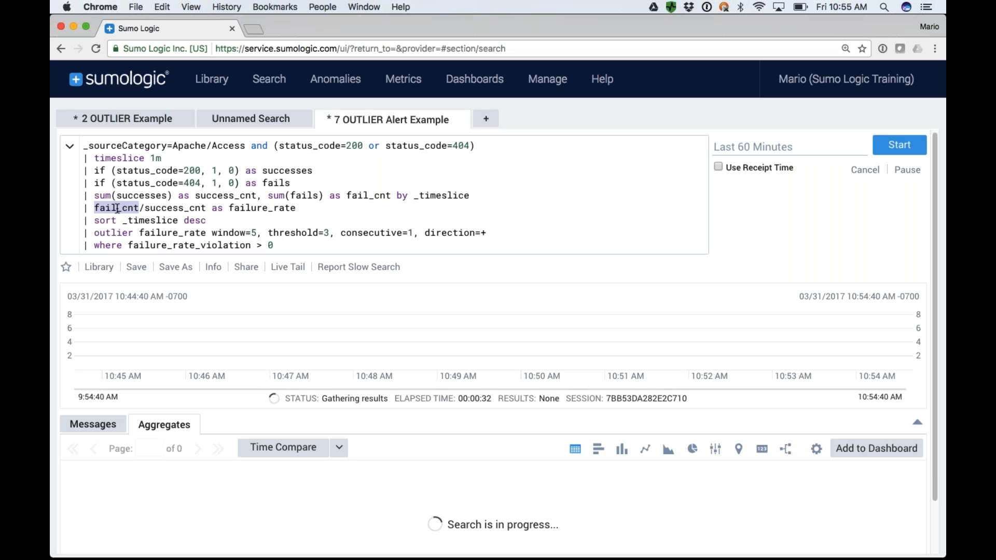
{"action": "double_click", "coordinate": [161, 210]}
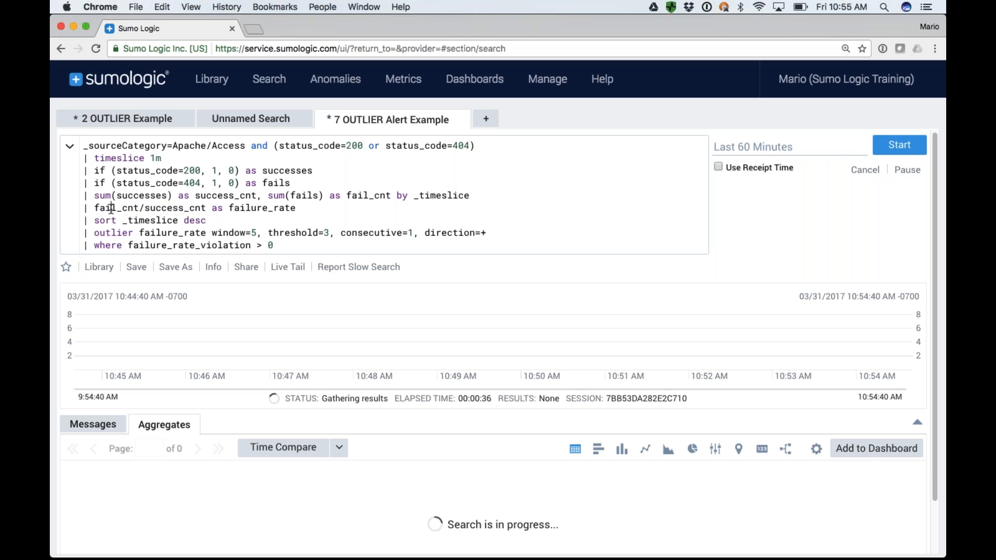
{"action": "double_click", "coordinate": [111, 208]}
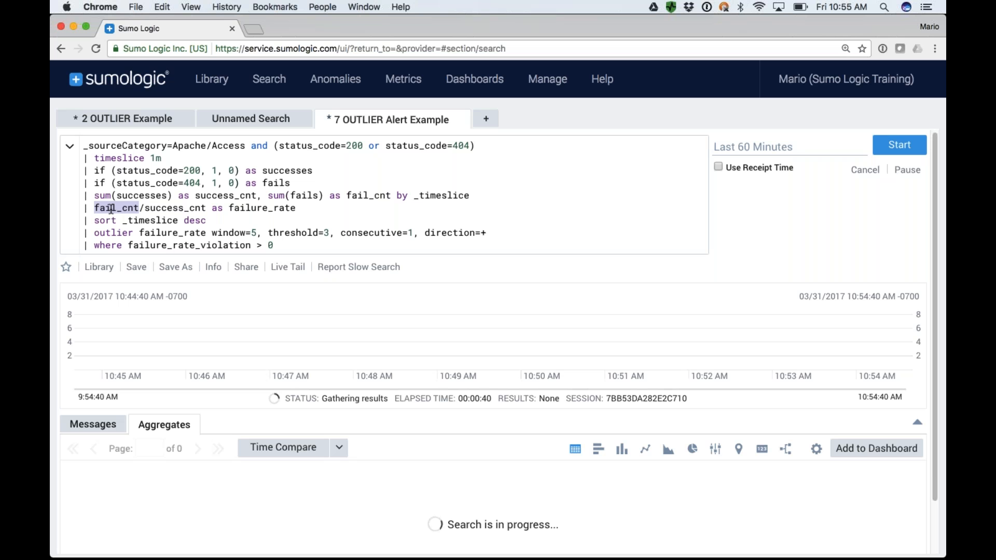
{"action": "double_click", "coordinate": [180, 209]}
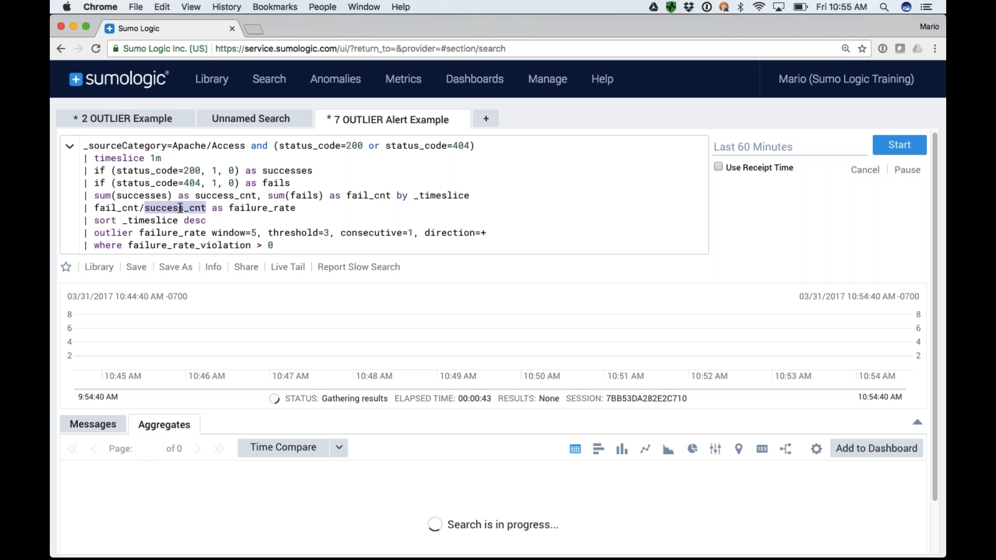
Rerun the search and highlight fail_cnt and failure_rate in the ratio line.
{"action": "left_click", "coordinate": [294, 248]}
{"action": "key", "text": "Return"}
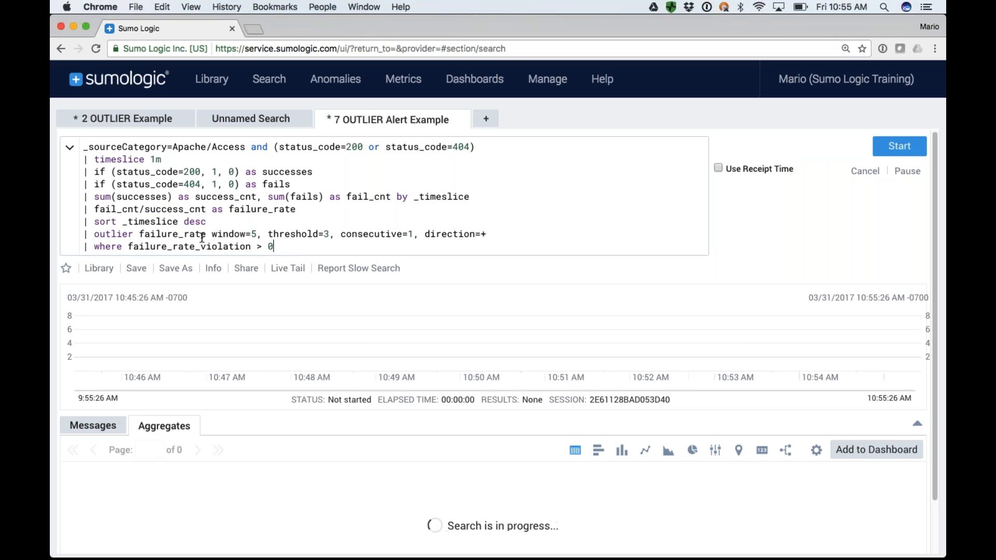
{"action": "double_click", "coordinate": [108, 211]}
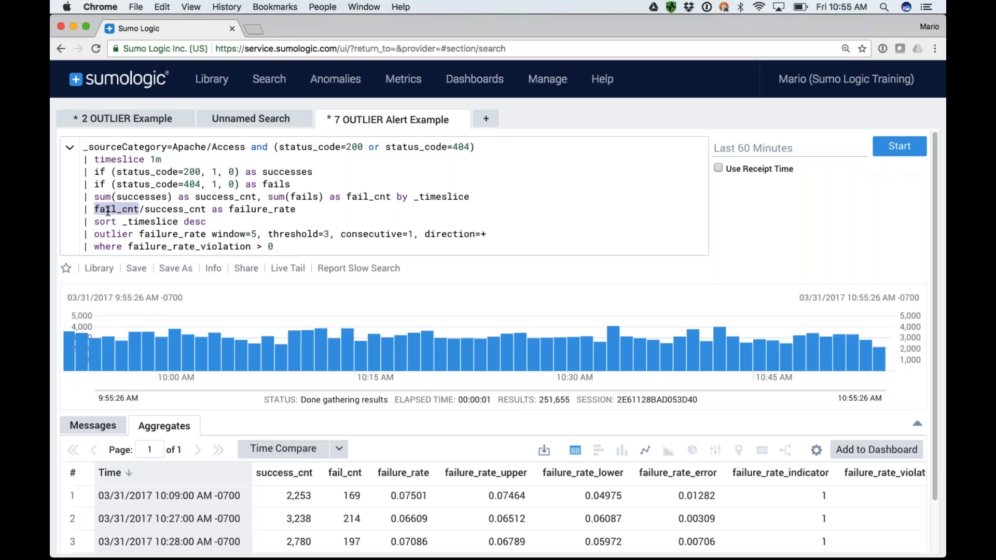
{"action": "double_click", "coordinate": [258, 211]}
{"action": "scroll", "coordinate": [259, 211], "scroll_direction": "down", "scroll_amount": 1}
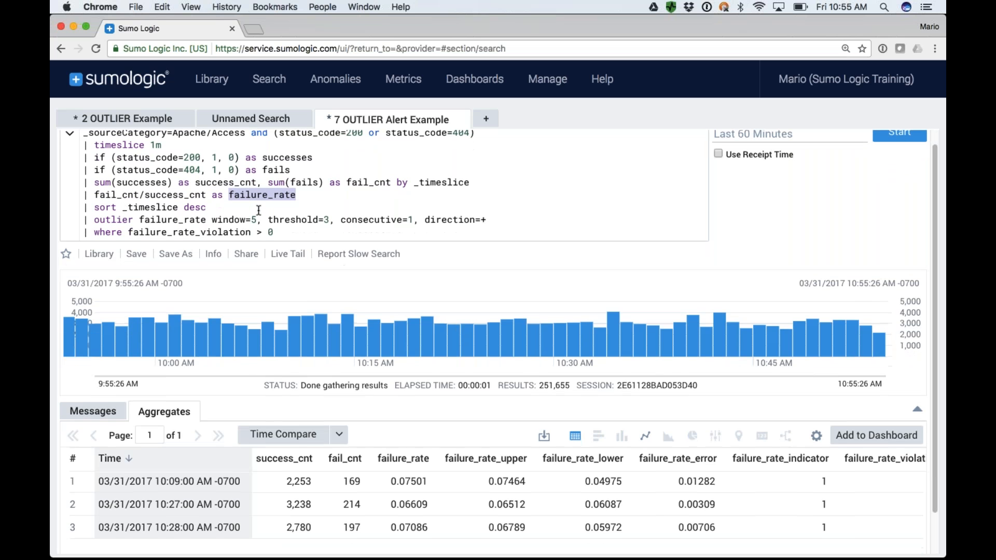
Highlight outlier and failure_rate in the outlier line, and compare the query with the failure_rate columns in the aggregate results.
{"action": "double_click", "coordinate": [113, 219]}
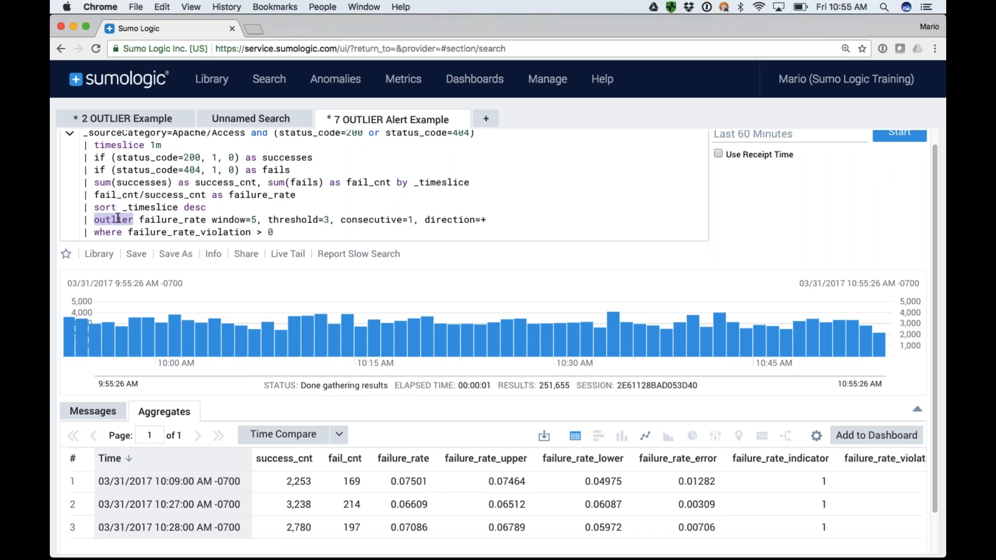
{"action": "double_click", "coordinate": [166, 224]}
{"action": "scroll", "coordinate": [167, 224], "scroll_direction": "down", "scroll_amount": 3}
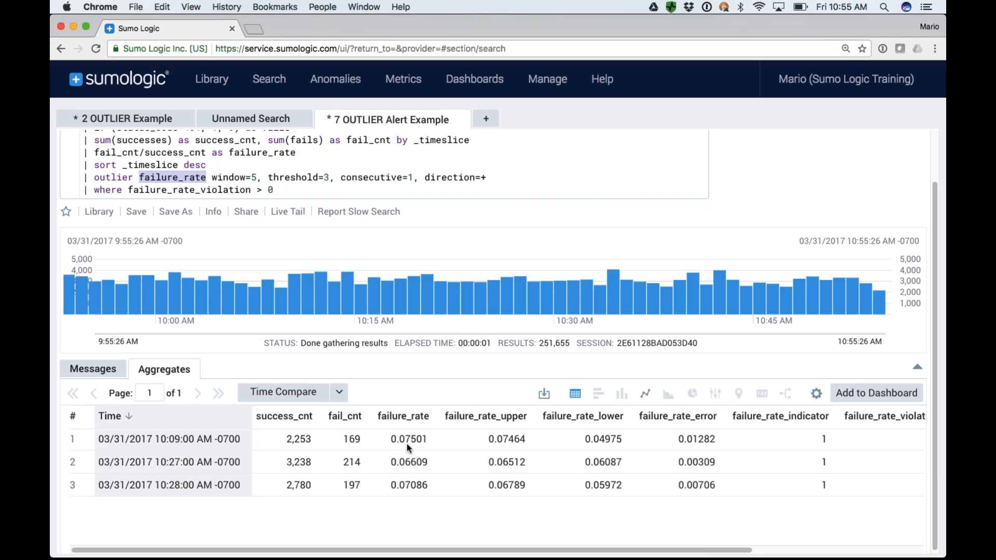
{"action": "scroll", "coordinate": [407, 444], "scroll_direction": "up", "scroll_amount": 1}
{"action": "scroll", "coordinate": [407, 444], "scroll_direction": "up", "scroll_amount": 3}
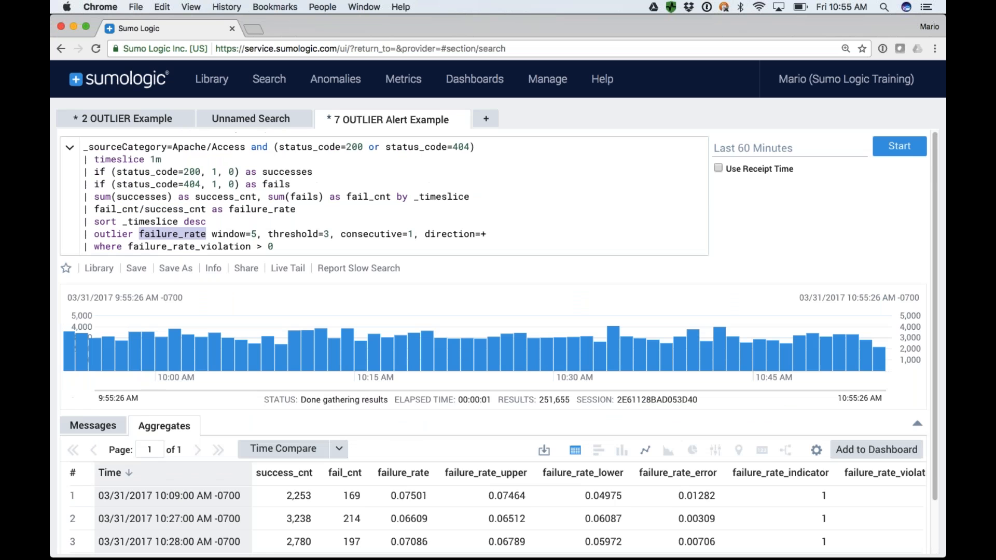
{"action": "scroll", "coordinate": [498, 341], "scroll_direction": "down", "scroll_amount": 2}
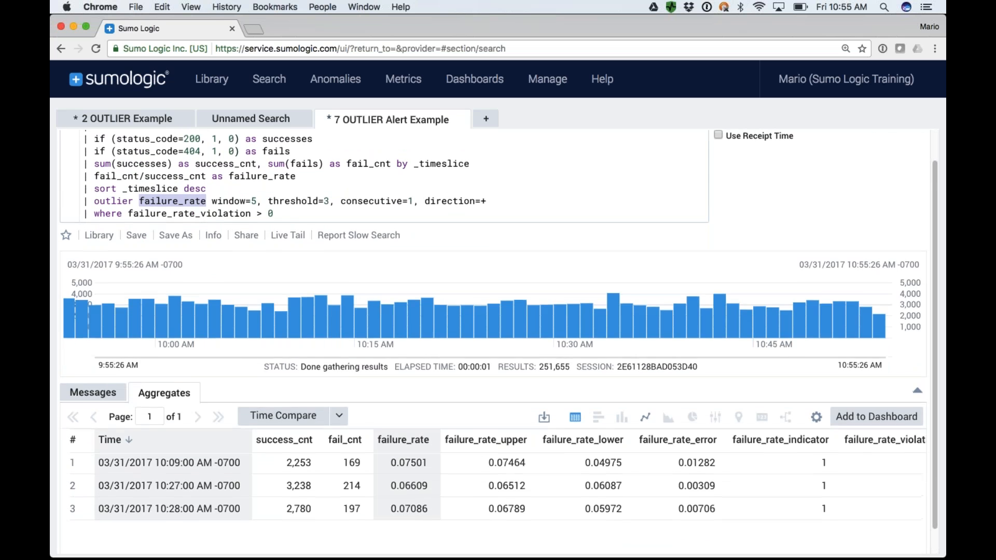
{"action": "scroll", "coordinate": [498, 341], "scroll_direction": "up", "scroll_amount": 2}
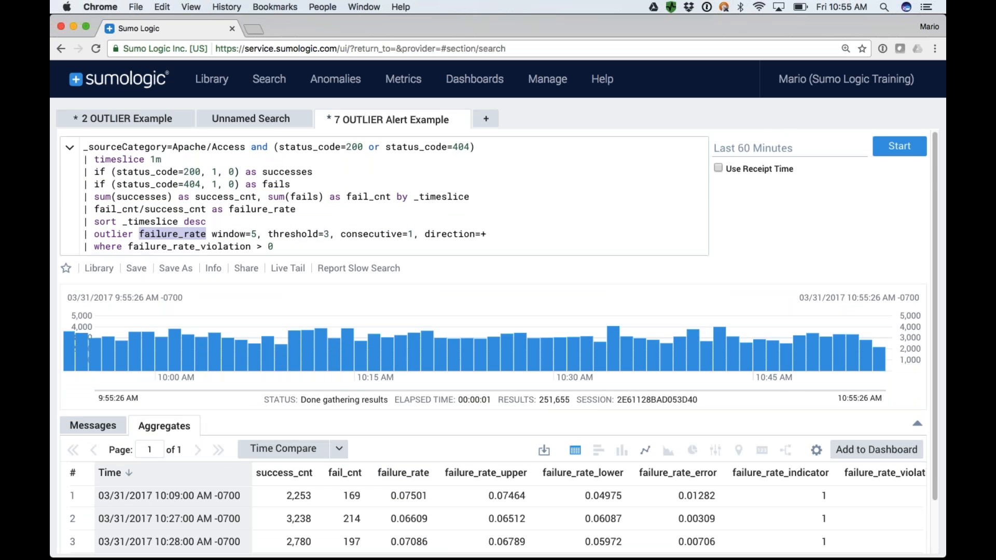
{"action": "scroll", "coordinate": [498, 341], "scroll_direction": "down", "scroll_amount": 3}
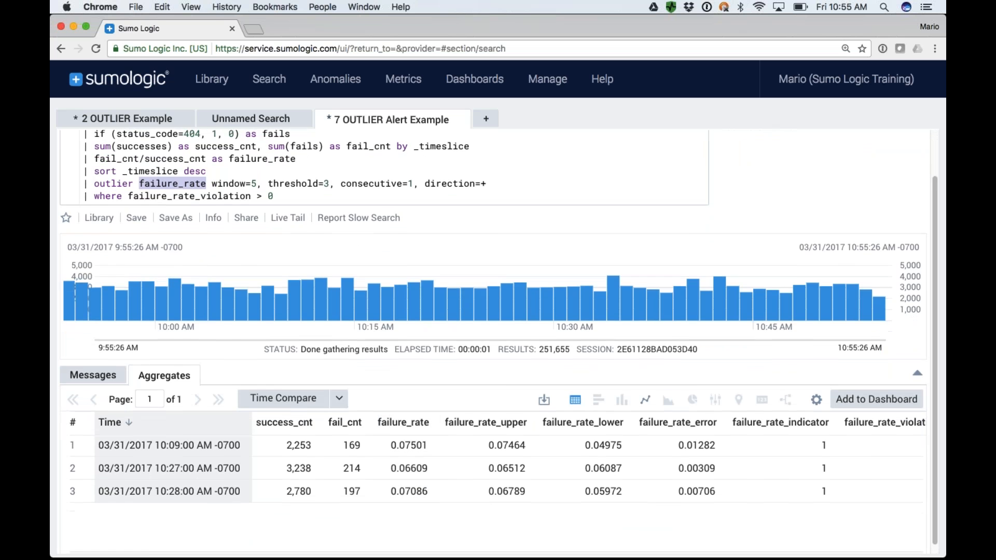
{"action": "scroll", "coordinate": [317, 265], "scroll_direction": "up", "scroll_amount": 3}
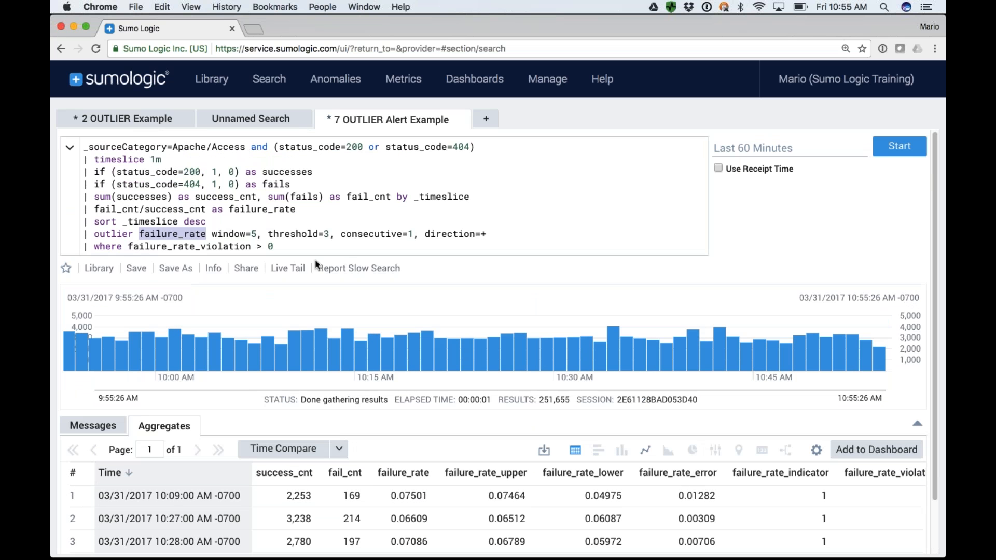
Highlight failure_rate in the outlier line, view the aggregates as a line chart and return to the table view.
{"action": "left_click", "coordinate": [310, 244]}
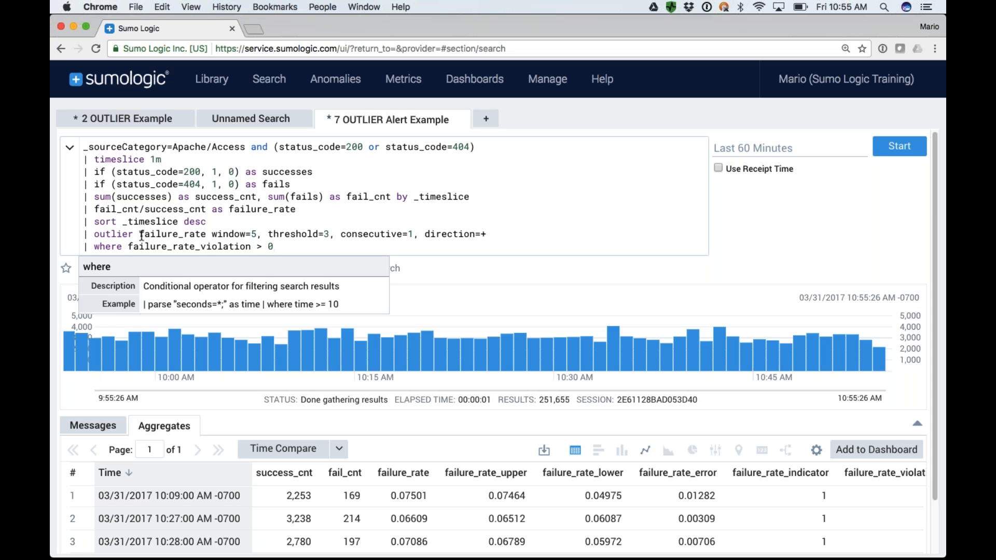
{"action": "double_click", "coordinate": [162, 234]}
{"action": "scroll", "coordinate": [162, 235], "scroll_direction": "down", "scroll_amount": 3}
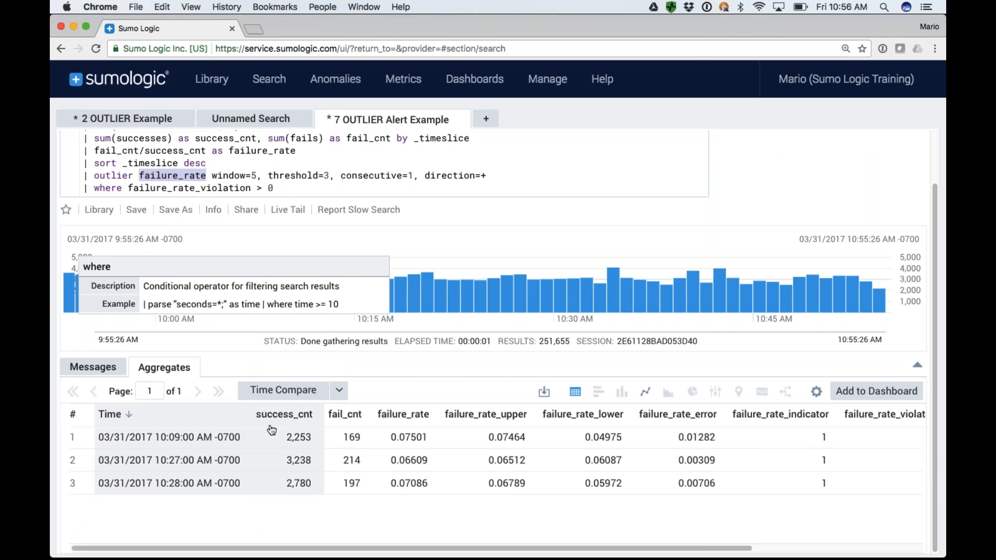
{"action": "left_click", "coordinate": [646, 391]}
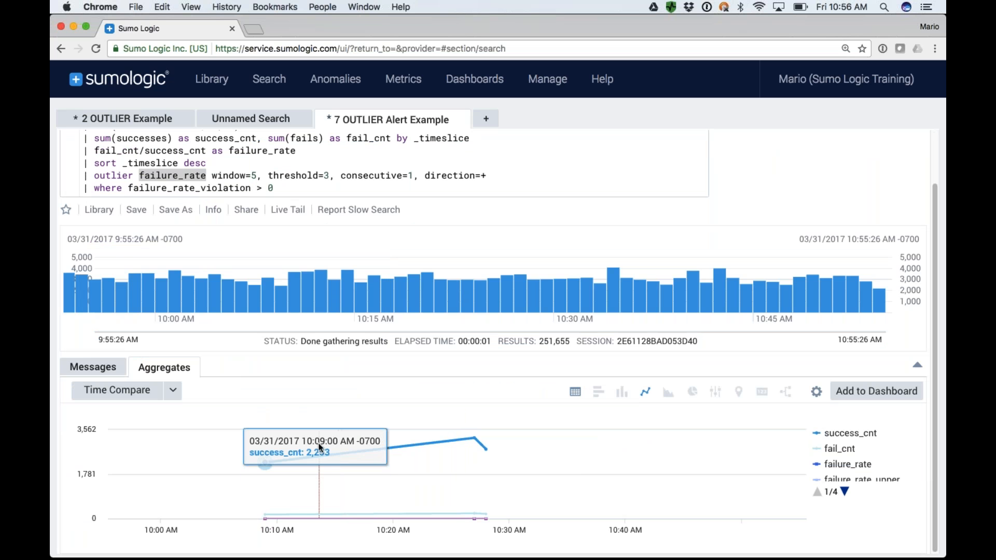
{"action": "scroll", "coordinate": [280, 168], "scroll_direction": "up", "scroll_amount": 3}
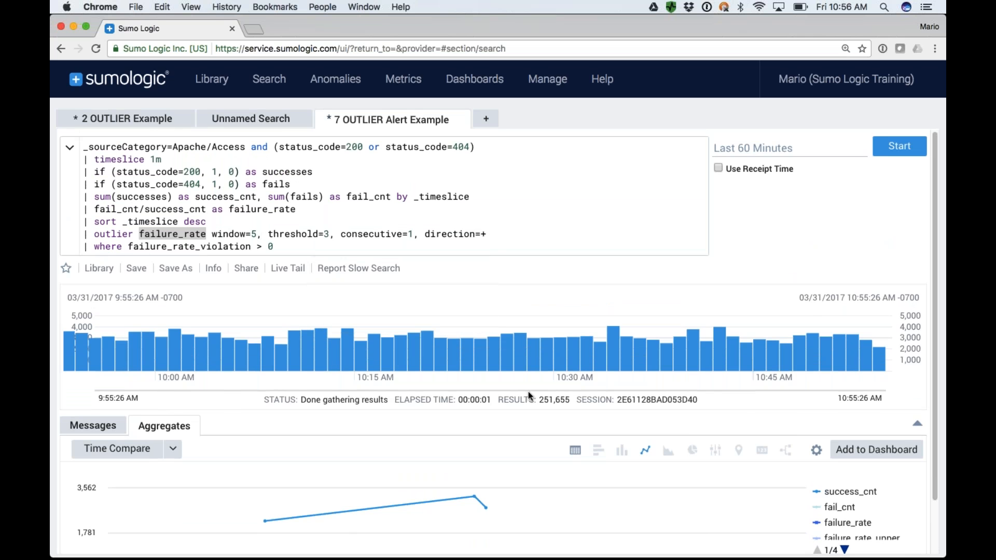
{"action": "left_click", "coordinate": [575, 449]}
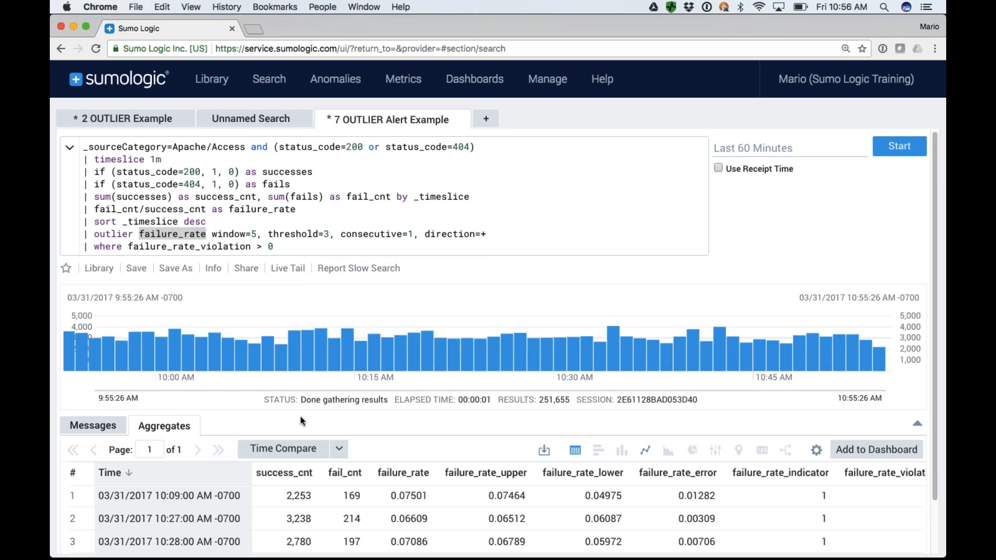
Rerun the search and examine all the aggregate result columns, including failure_rate_violation, failure_rate_mean and failure_rate_std.
{"action": "left_click", "coordinate": [363, 247]}
{"action": "key", "text": "Return"}
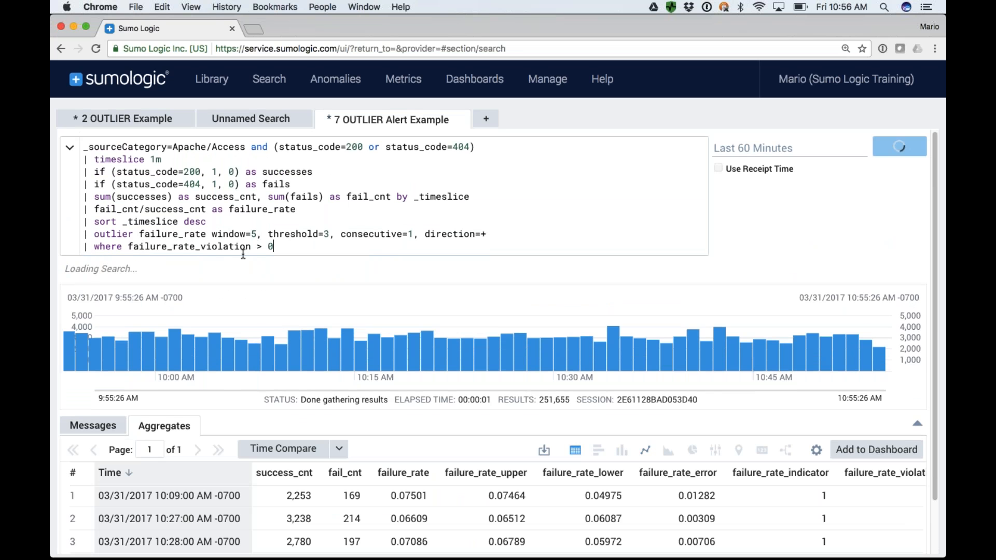
{"action": "scroll", "coordinate": [243, 253], "scroll_direction": "down", "scroll_amount": 1}
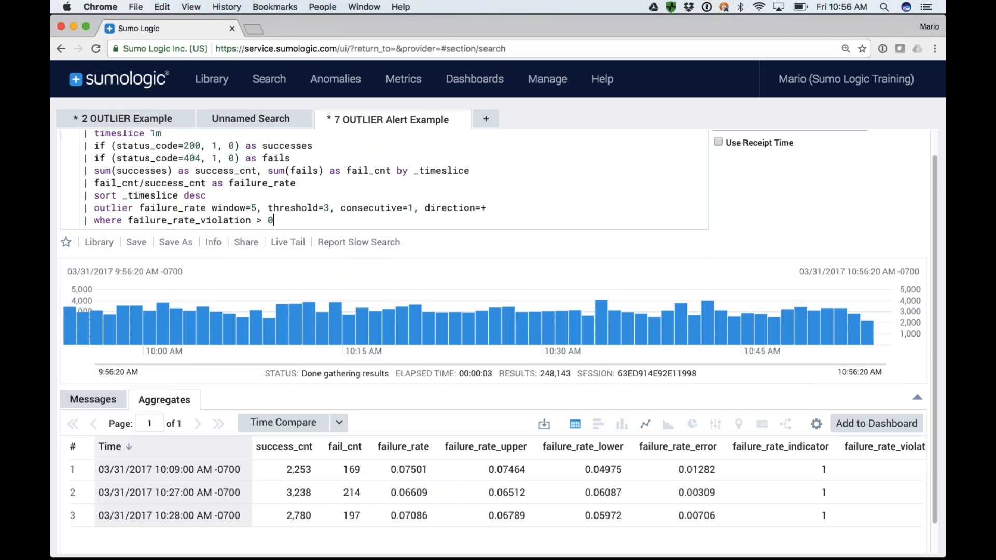
{"action": "scroll", "coordinate": [306, 504], "scroll_direction": "right", "scroll_amount": 8}
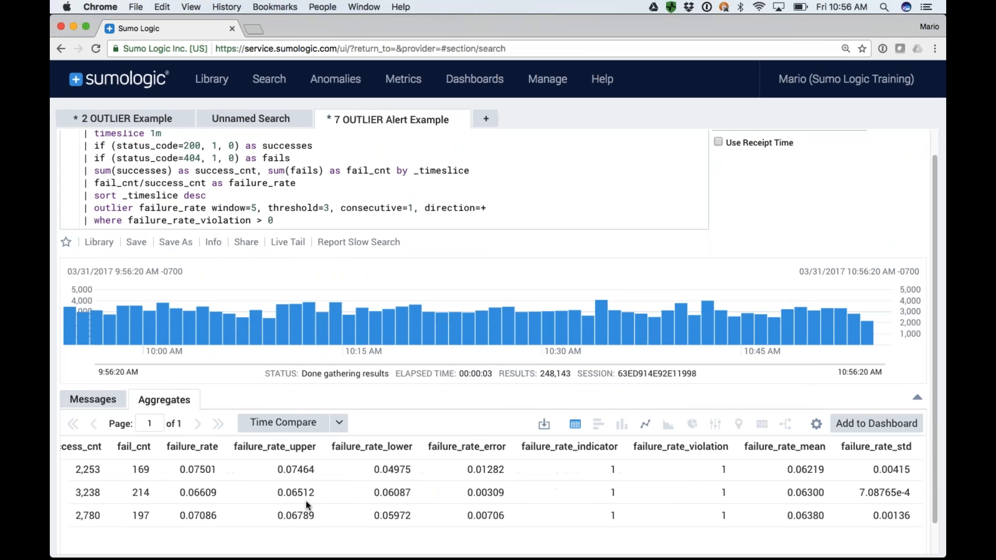
{"action": "scroll", "coordinate": [307, 504], "scroll_direction": "left", "scroll_amount": 8}
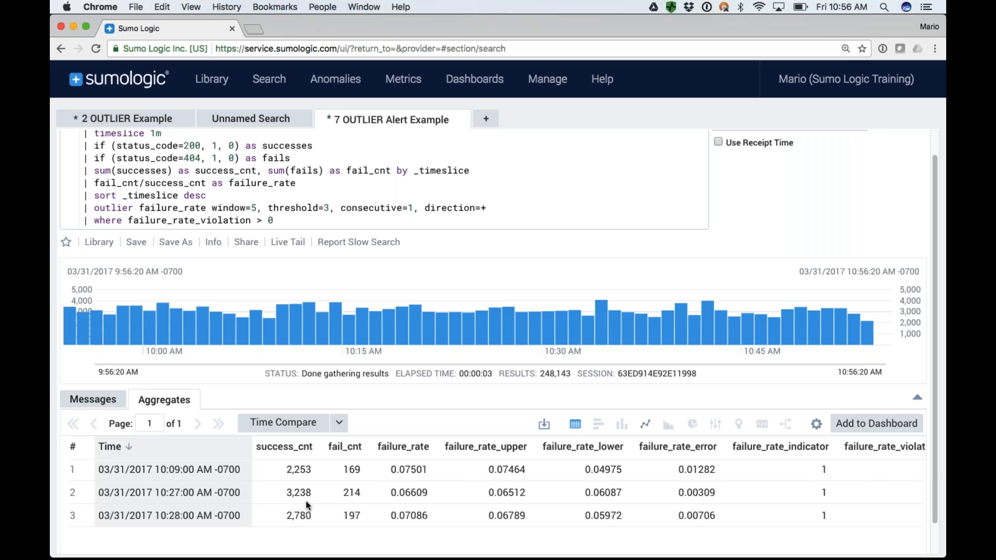
{"action": "scroll", "coordinate": [644, 268], "scroll_direction": "up", "scroll_amount": 1}
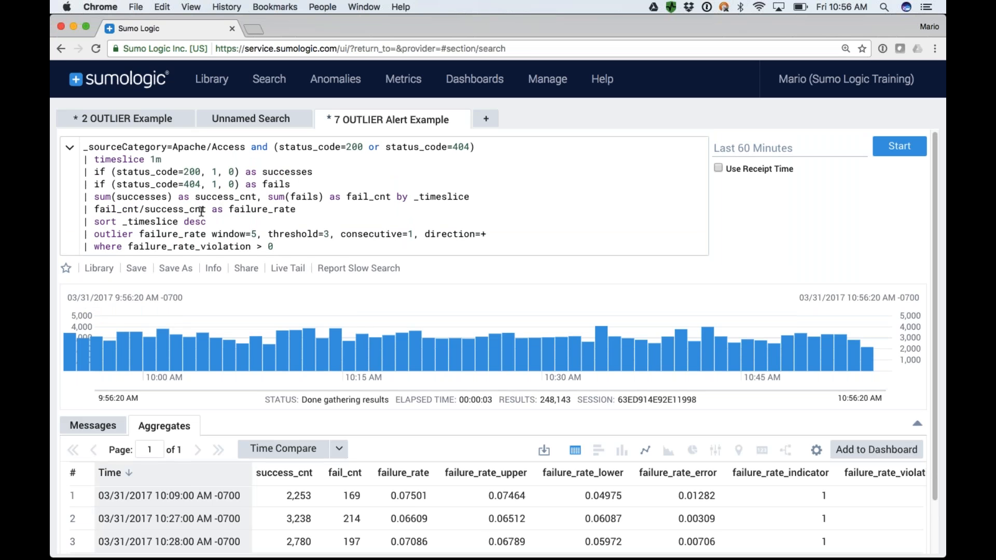
Delete the sort _timeslice desc line from the query and run the search.
{"action": "left_click_drag", "start_coordinate": [207, 222], "coordinate": [86, 223]}
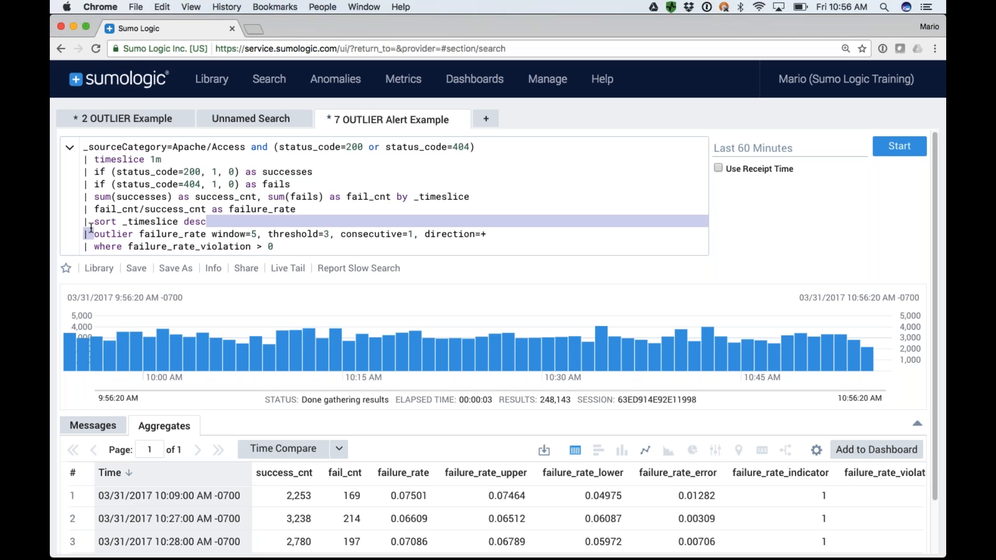
{"action": "key", "text": "BackSpace"}
{"action": "key", "text": "BackSpace"}
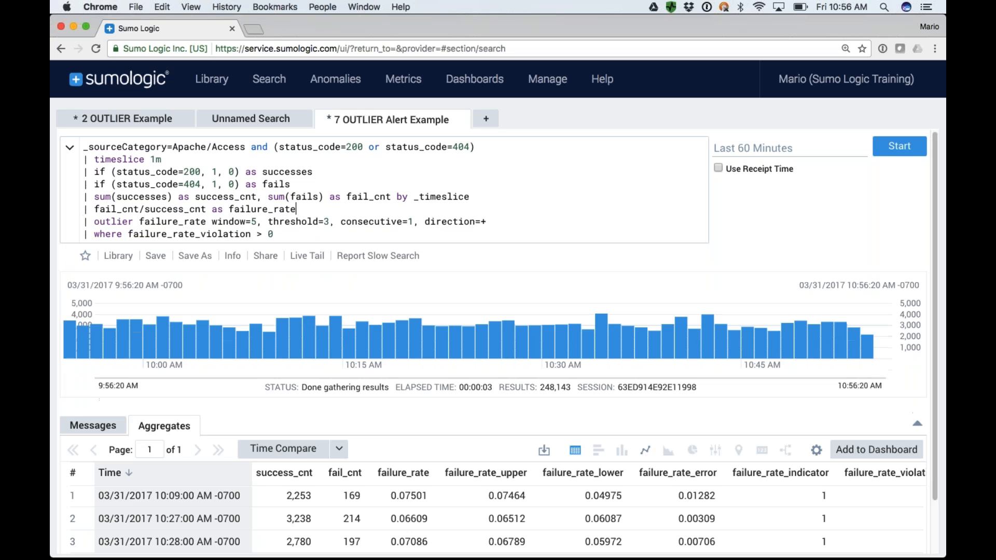
{"action": "key", "text": "Return"}
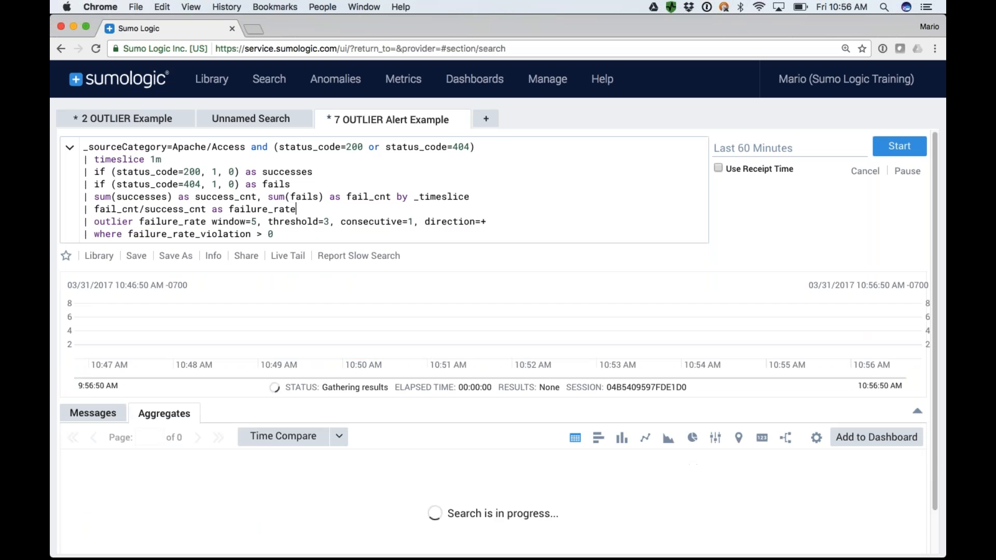
Comment out the where failure_rate_violation > 0 line with //, run the search and look through the unfiltered time slices.
{"action": "left_click", "coordinate": [85, 236]}
{"action": "type", "text": "//"}
{"action": "key", "text": "Return"}
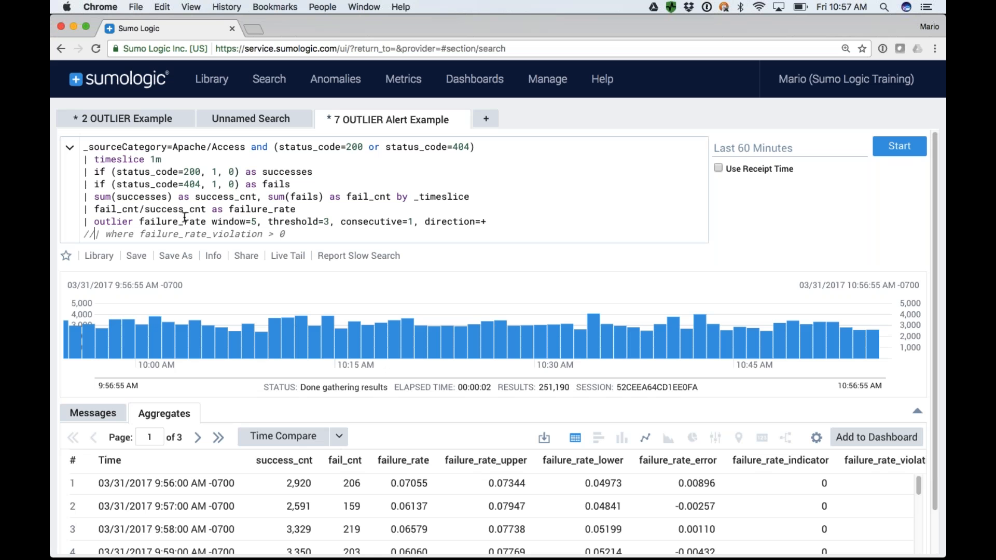
{"action": "scroll", "coordinate": [408, 506], "scroll_direction": "down", "scroll_amount": 5}
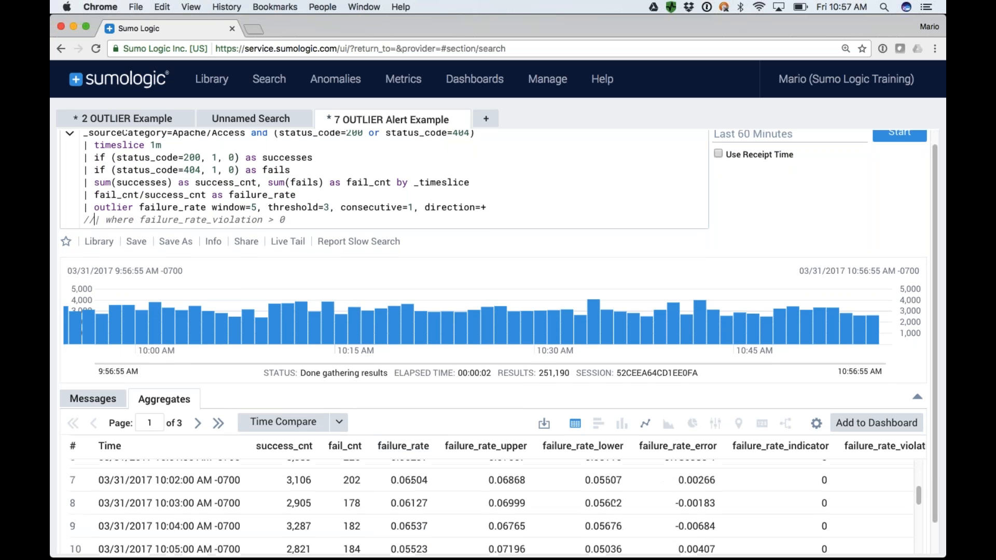
View the unfiltered aggregates as a line chart and check its axis settings without changing them.
{"action": "left_click", "coordinate": [645, 424]}
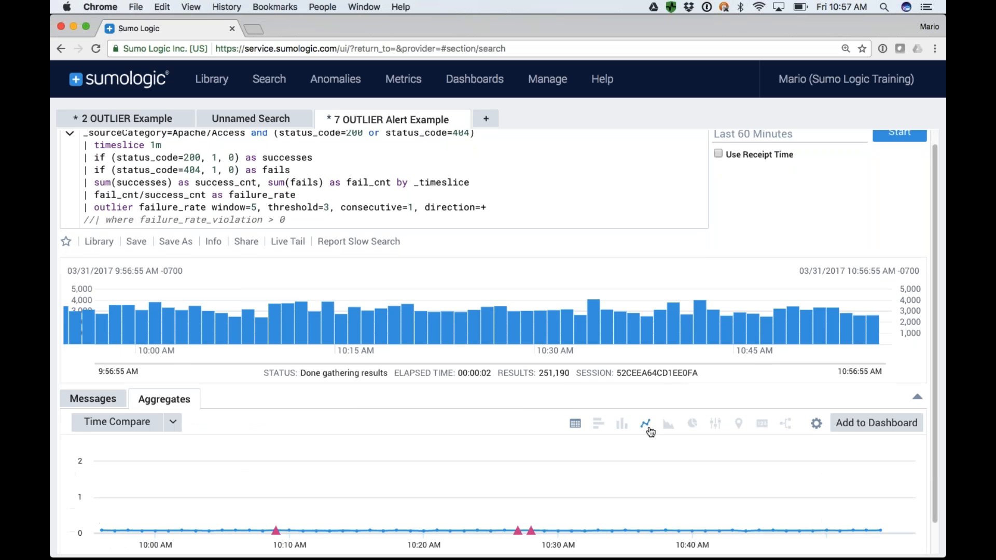
{"action": "scroll", "coordinate": [527, 440], "scroll_direction": "down", "scroll_amount": 1}
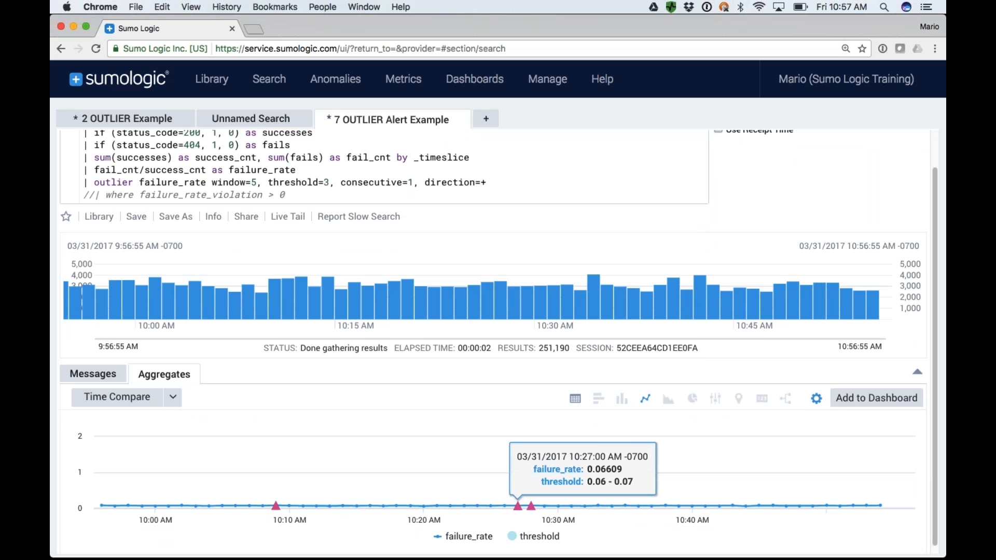
{"action": "left_click", "coordinate": [817, 399]}
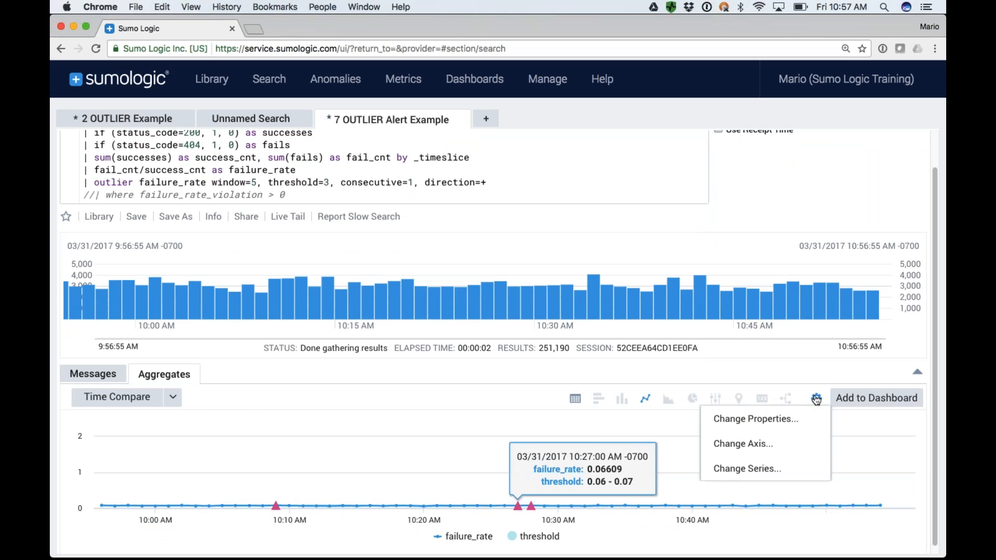
{"action": "left_click", "coordinate": [753, 444]}
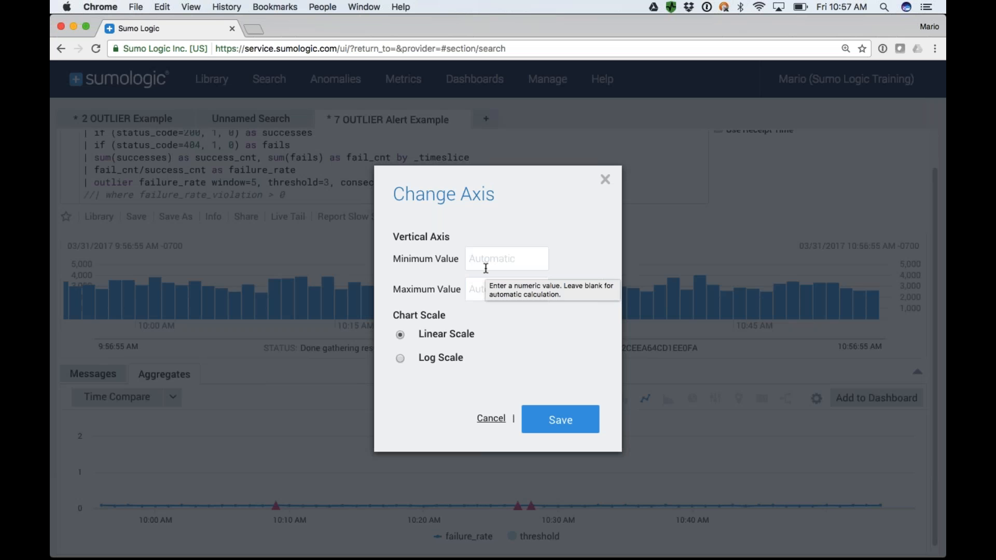
{"action": "left_click", "coordinate": [492, 419]}
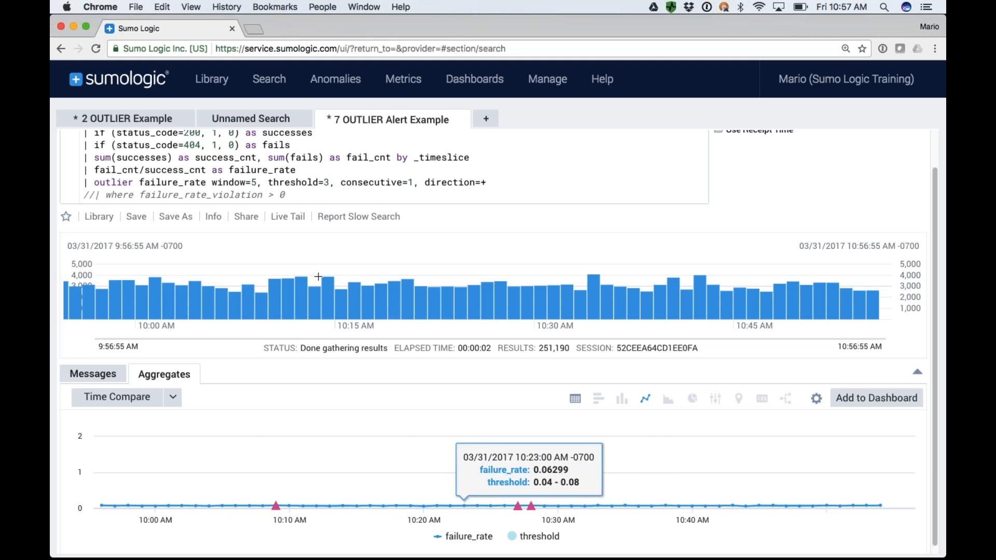
Uncomment the where failure_rate_violation > 0 line, run the search and show the aggregates as a table.
{"action": "left_click", "coordinate": [96, 198]}
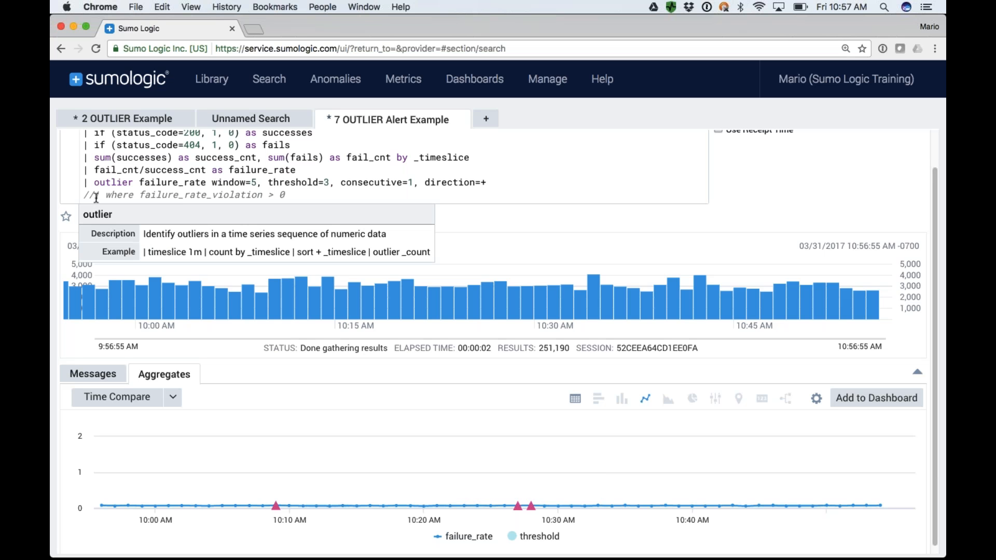
{"action": "key", "text": "BackSpace"}
{"action": "key", "text": "BackSpace"}
{"action": "key", "text": "Return"}
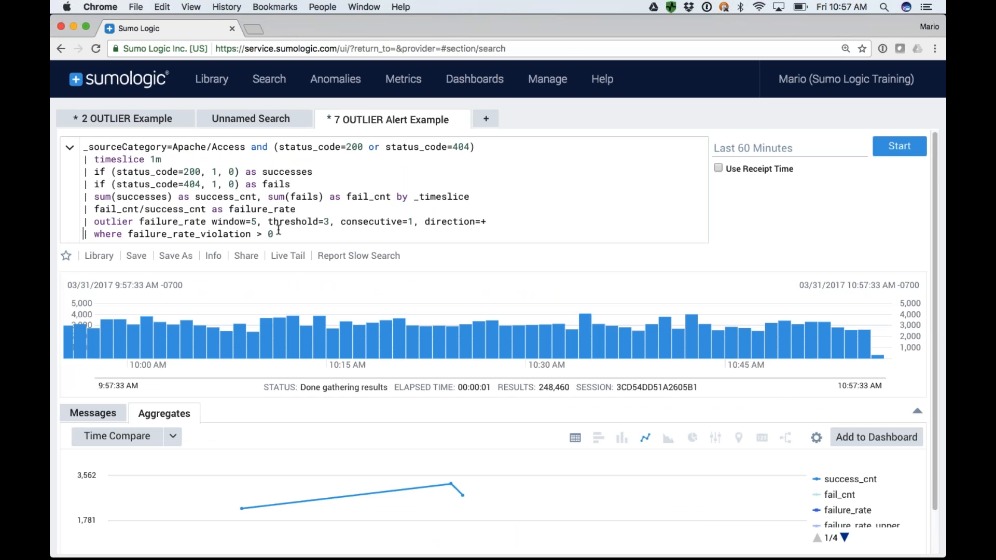
{"action": "left_click", "coordinate": [575, 437]}
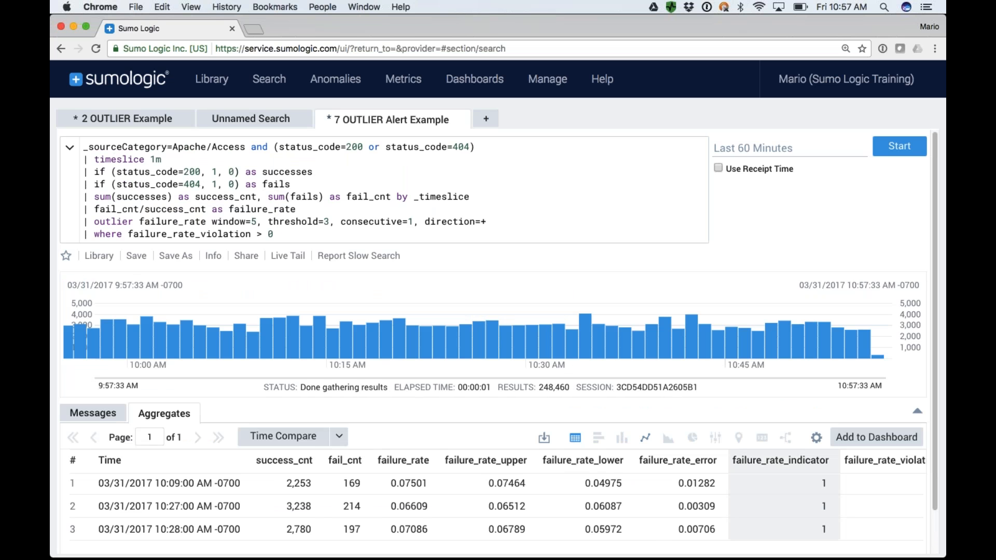
Try scheduling the search with an hourly run frequency while saving it as a new search, and cancel the save.
{"action": "left_click", "coordinate": [176, 256]}
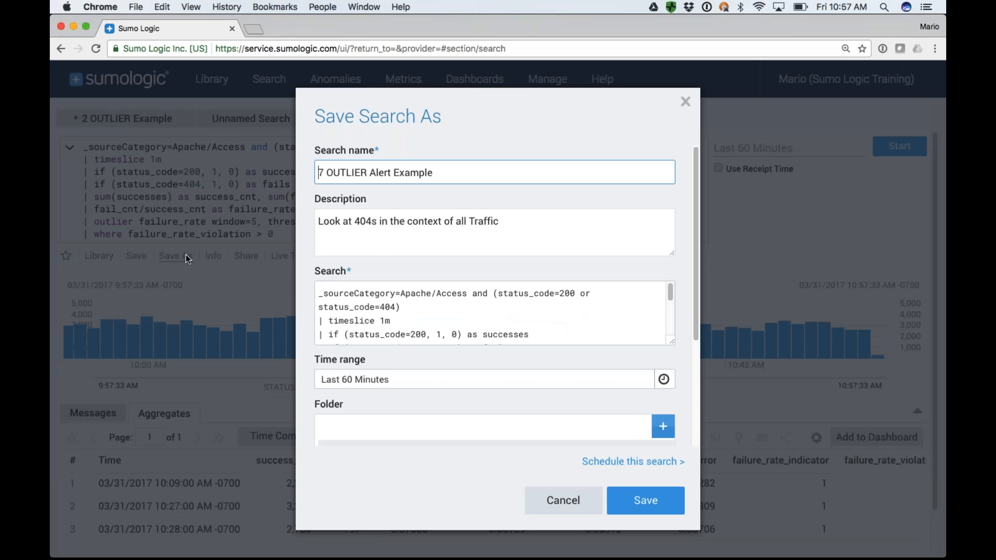
{"action": "left_click", "coordinate": [633, 461]}
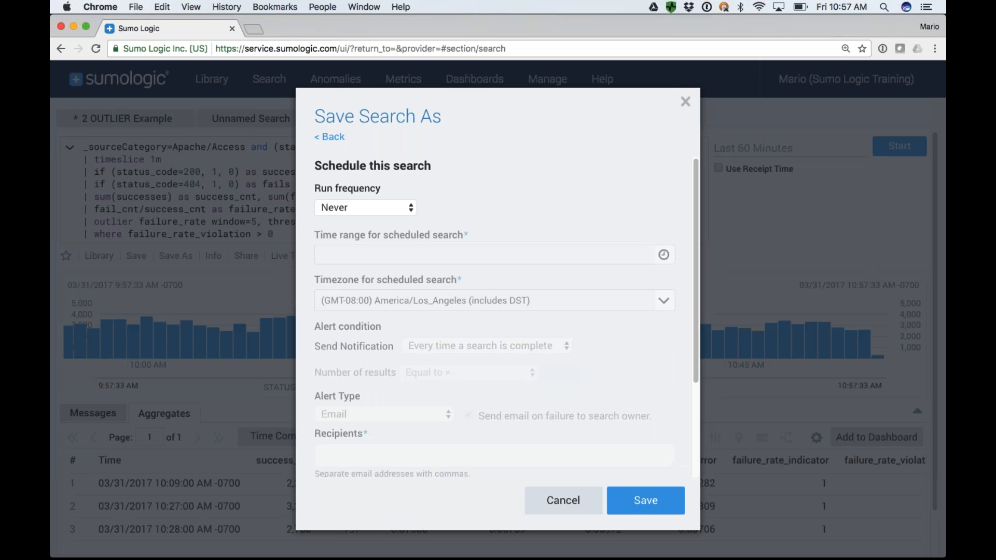
{"action": "left_click", "coordinate": [363, 208]}
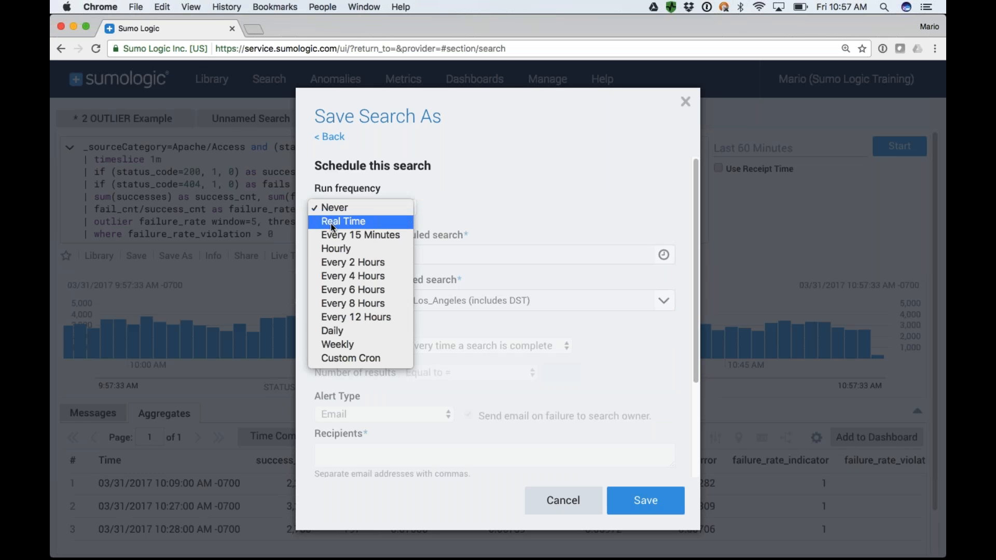
{"action": "left_click", "coordinate": [339, 249]}
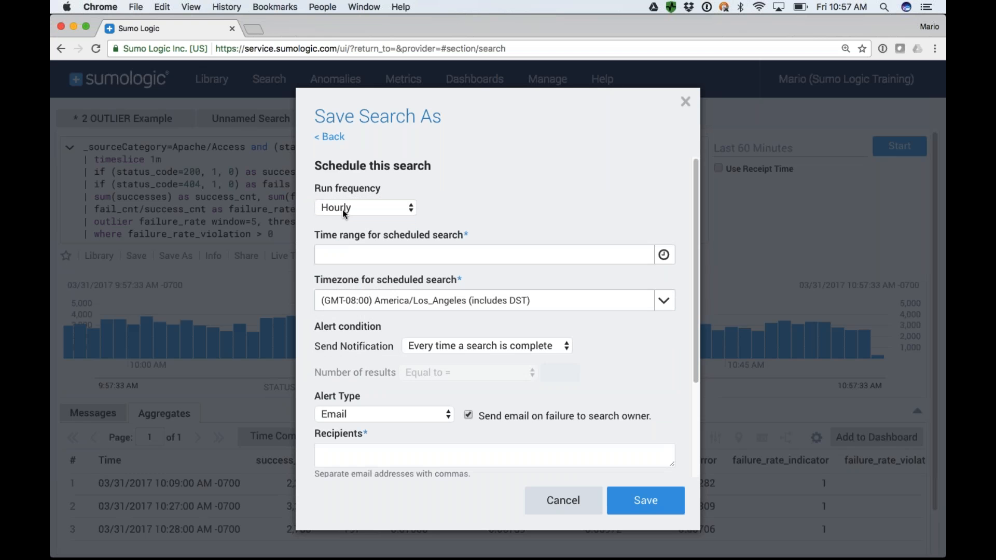
{"action": "left_click", "coordinate": [563, 501]}
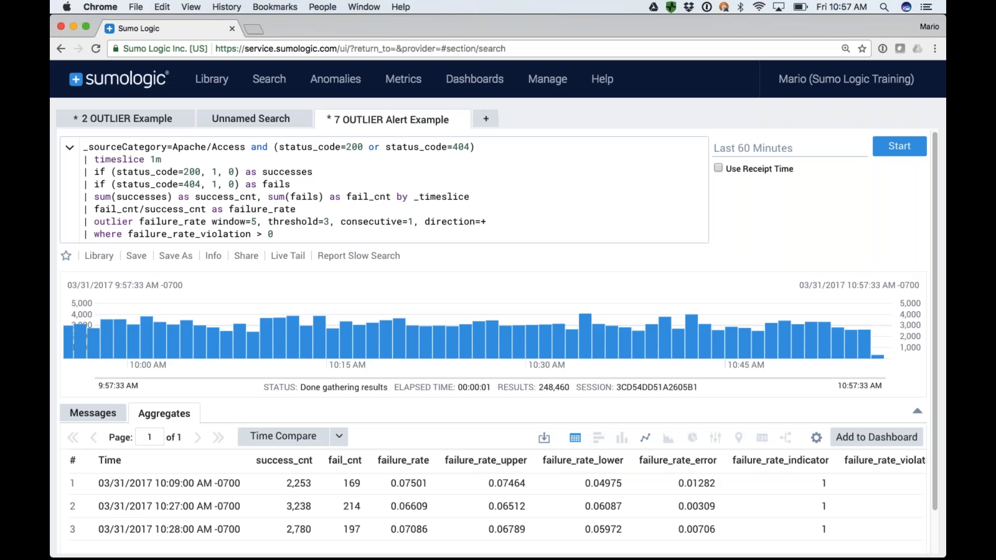
Compare the status_code=404 filter of the 2 OUTLIER Example search with the 404 and 200 codes in 7 OUTLIER Alert Example.
{"action": "left_click", "coordinate": [131, 124]}
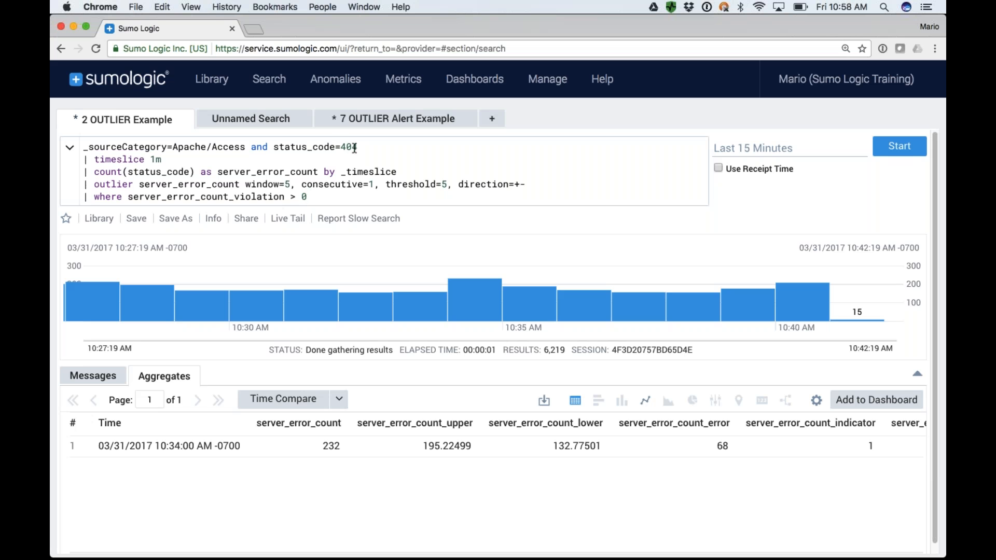
{"action": "left_click_drag", "start_coordinate": [360, 147], "coordinate": [274, 152]}
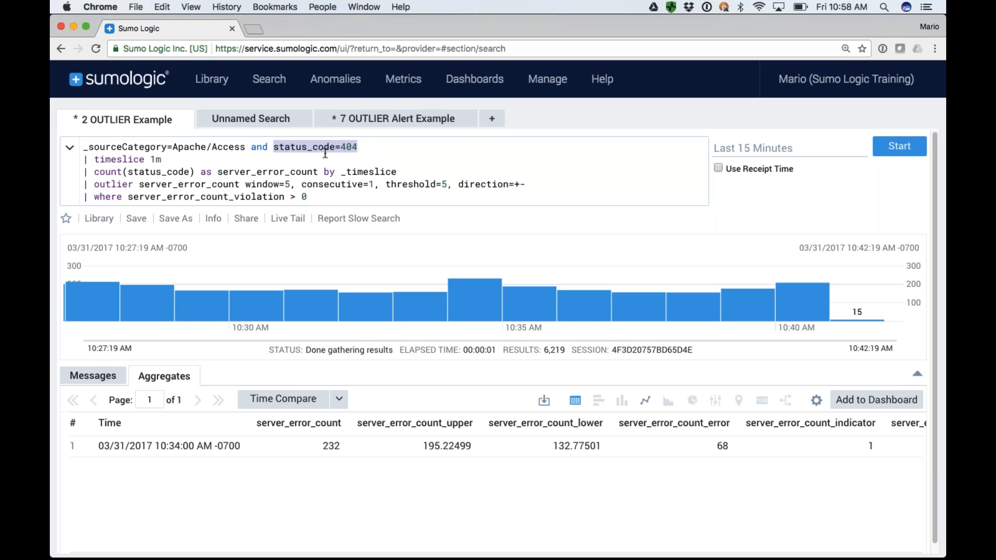
{"action": "left_click", "coordinate": [377, 122]}
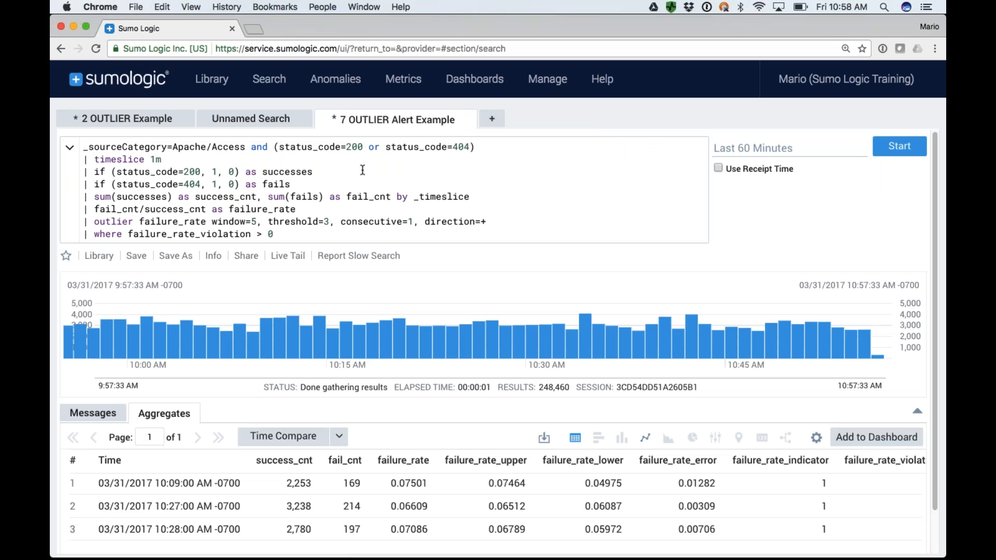
{"action": "double_click", "coordinate": [453, 149]}
{"action": "double_click", "coordinate": [355, 147]}
Highlight fail_cnt, success_cnt and failure_rate in the ratio line, and select the whole query from its last line up.
{"action": "double_click", "coordinate": [119, 211]}
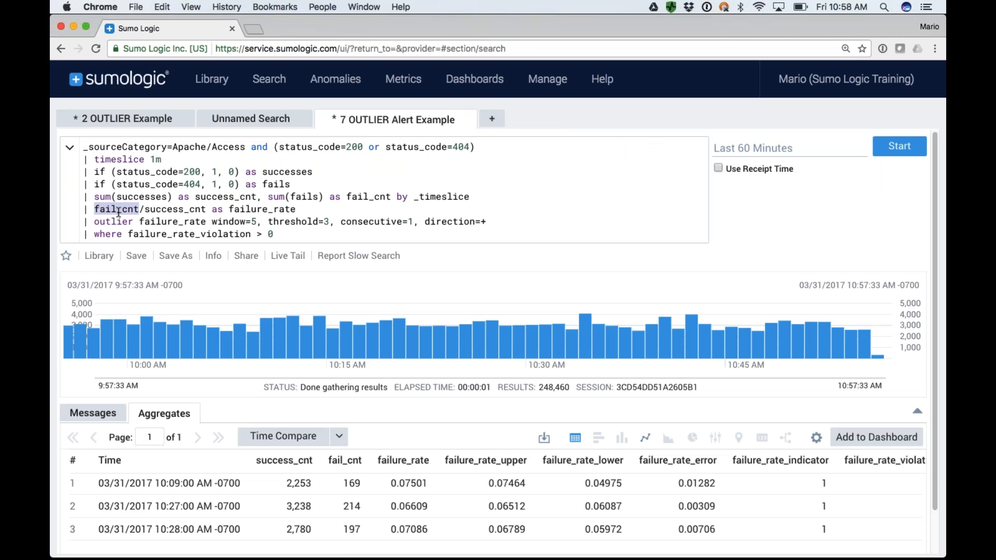
{"action": "double_click", "coordinate": [171, 211]}
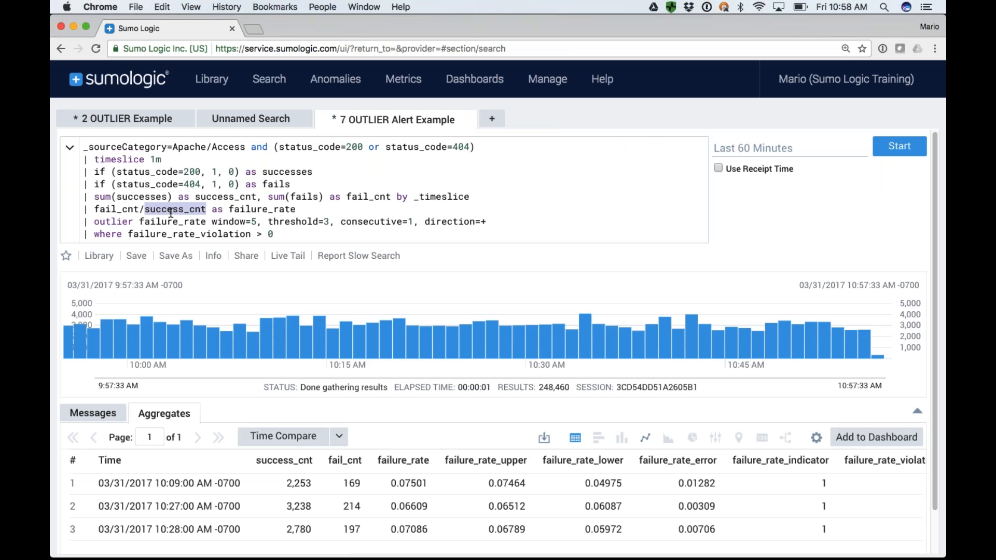
{"action": "double_click", "coordinate": [262, 211]}
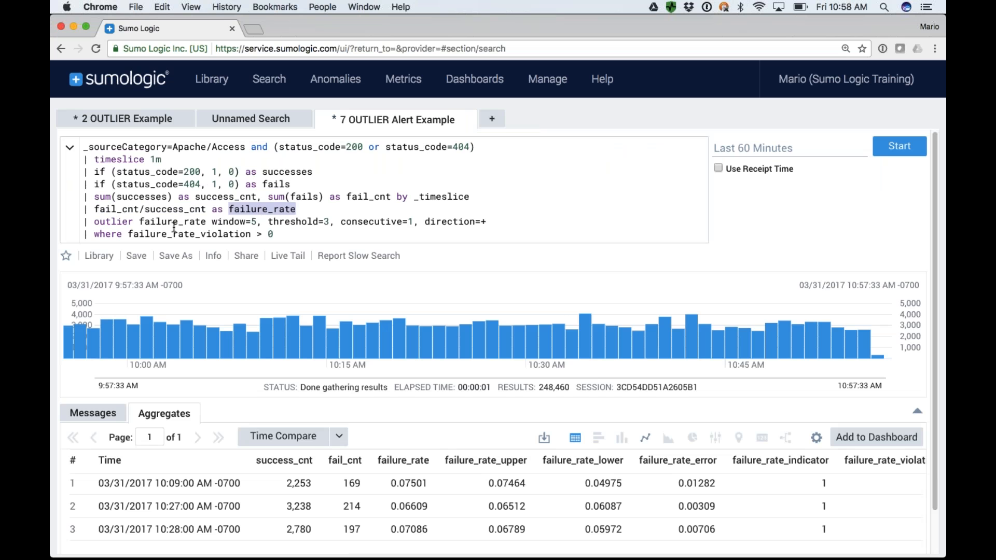
{"action": "left_click", "coordinate": [282, 235]}
{"action": "left_click_drag", "start_coordinate": [91, 177], "coordinate": [85, 151]}
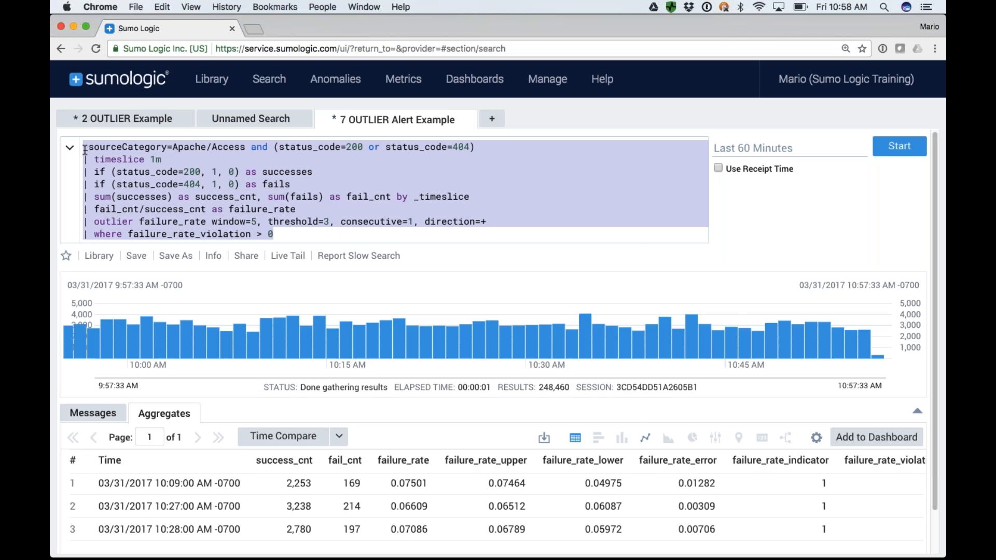
Open the Sumo Logic community site and search it for "outlier".
{"action": "mouse_move", "coordinate": [602, 79]}
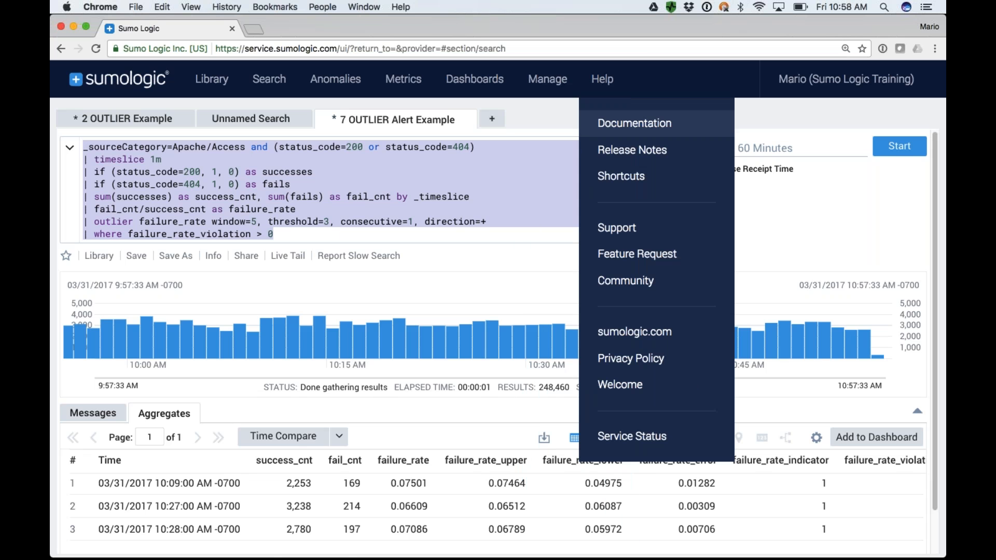
{"action": "left_click", "coordinate": [633, 283]}
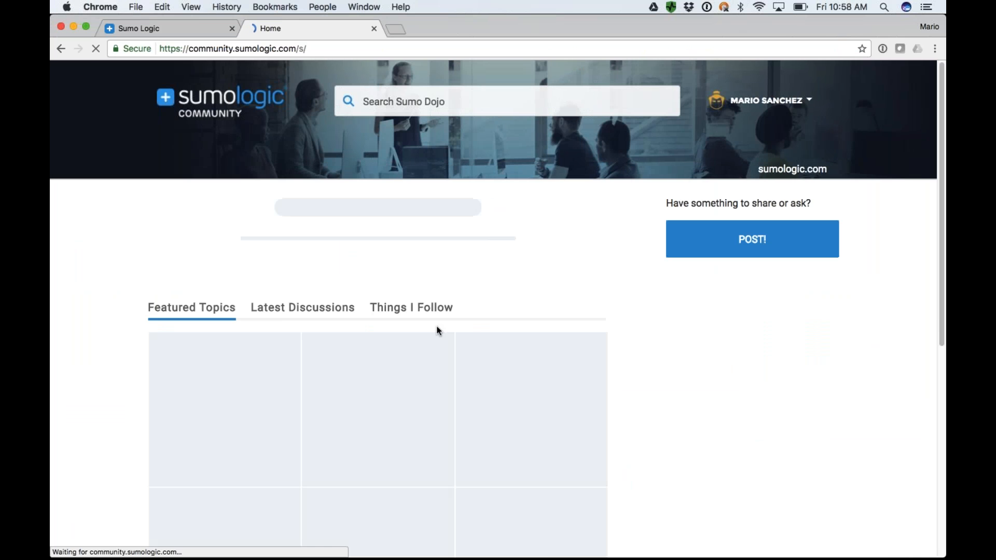
{"action": "scroll", "coordinate": [432, 375], "scroll_direction": "down", "scroll_amount": 7}
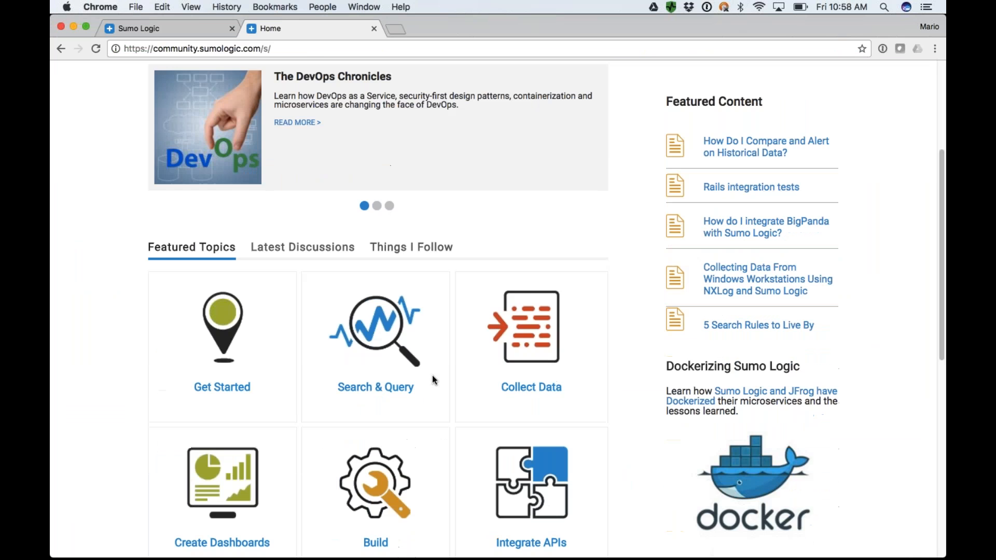
{"action": "scroll", "coordinate": [431, 375], "scroll_direction": "up", "scroll_amount": 7}
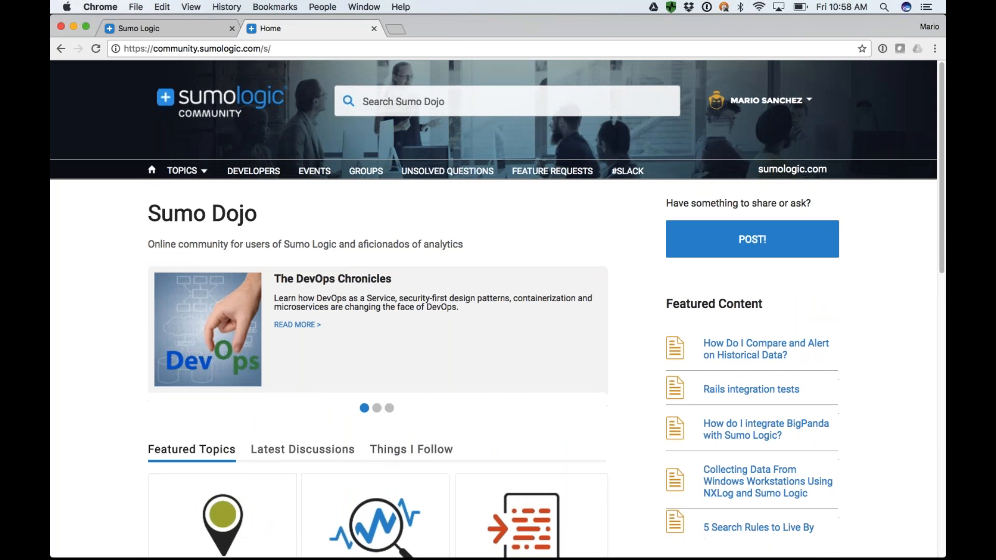
{"action": "left_click", "coordinate": [381, 102]}
{"action": "type", "text": "outlier"}
{"action": "key", "text": "Return"}
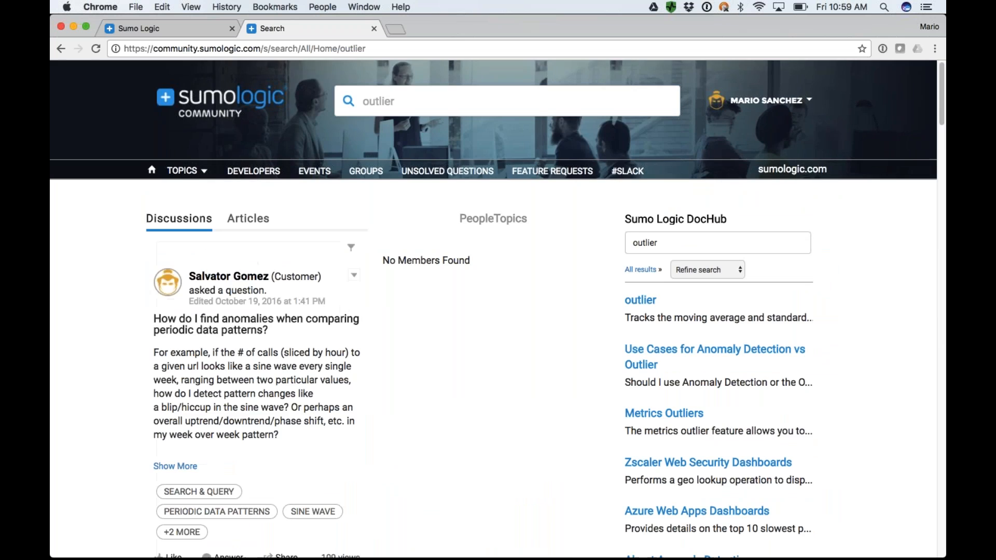
Open the Creating Meaningful Alerts post from the search results, highlight its query and introduction, and look through the answer.
{"action": "scroll", "coordinate": [341, 309], "scroll_direction": "down", "scroll_amount": 10}
{"action": "scroll", "coordinate": [207, 256], "scroll_direction": "down", "scroll_amount": 3}
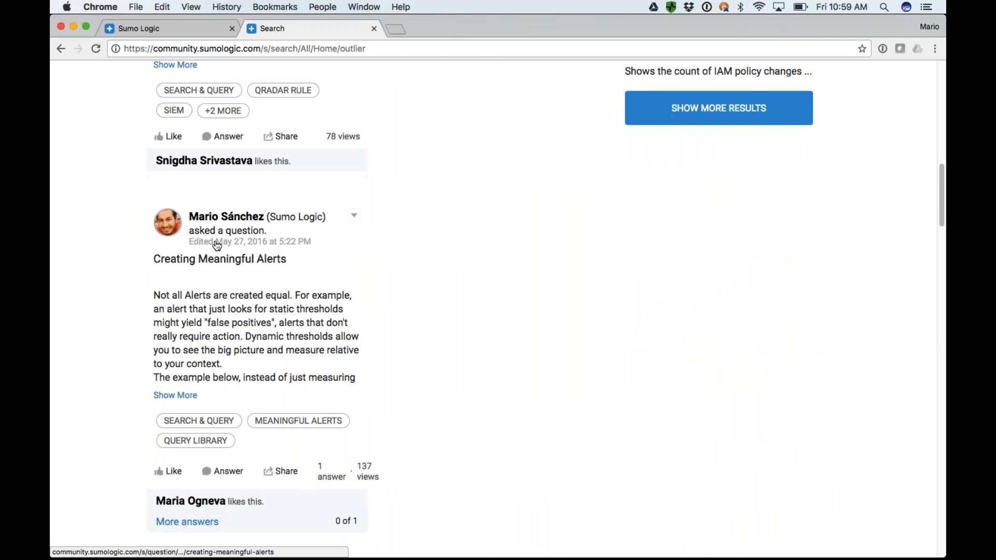
{"action": "left_click", "coordinate": [216, 244]}
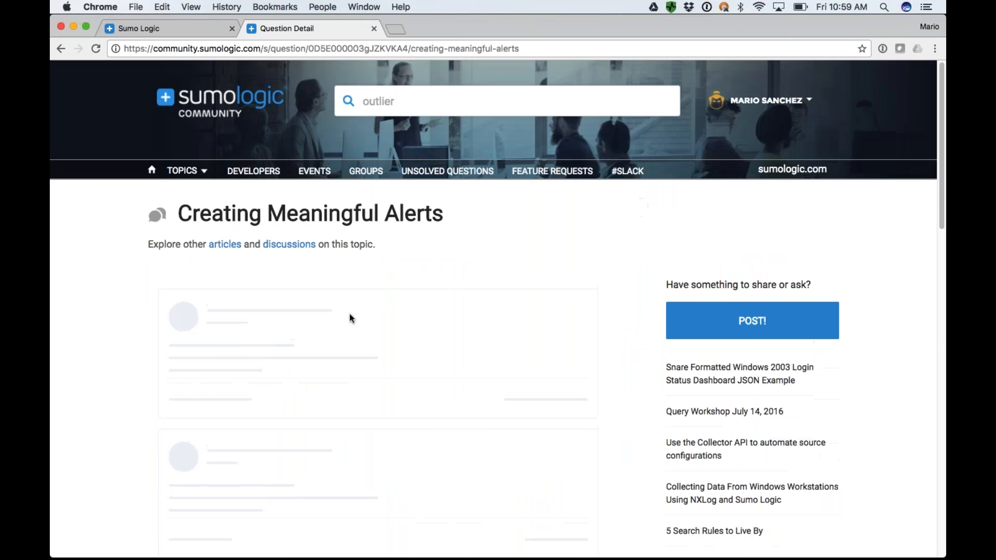
{"action": "scroll", "coordinate": [207, 326], "scroll_direction": "down", "scroll_amount": 3}
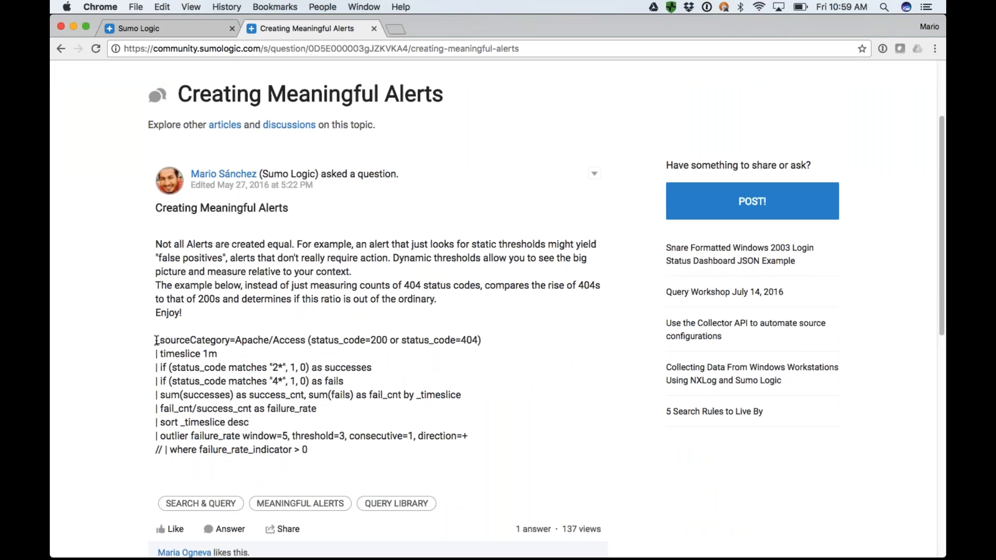
{"action": "left_click_drag", "start_coordinate": [156, 341], "coordinate": [327, 454]}
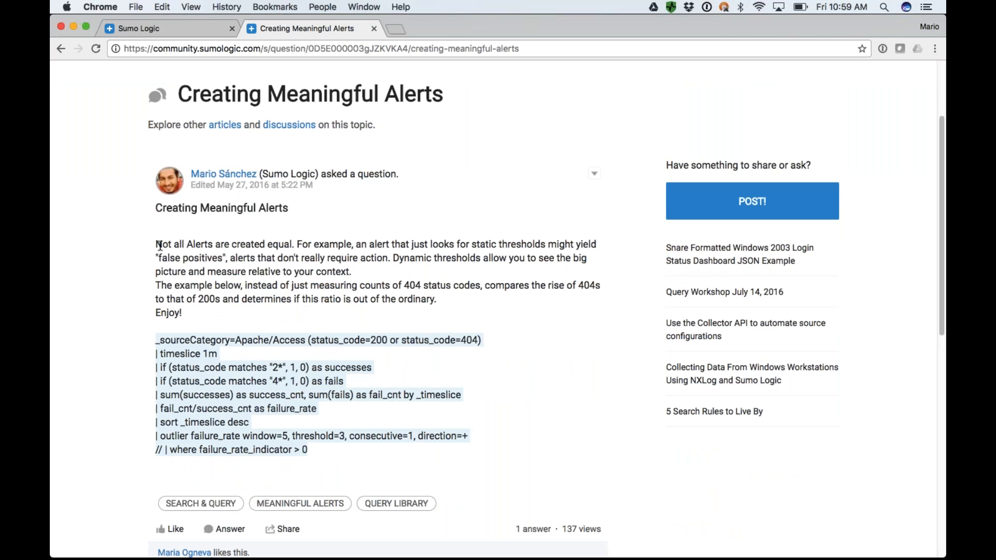
{"action": "left_click_drag", "start_coordinate": [160, 245], "coordinate": [187, 311]}
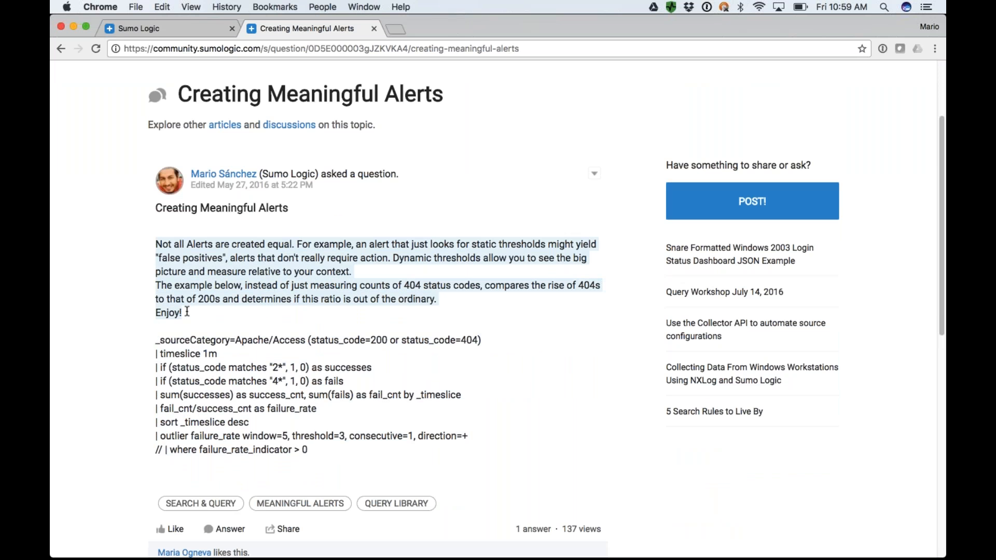
{"action": "scroll", "coordinate": [188, 311], "scroll_direction": "down", "scroll_amount": 5}
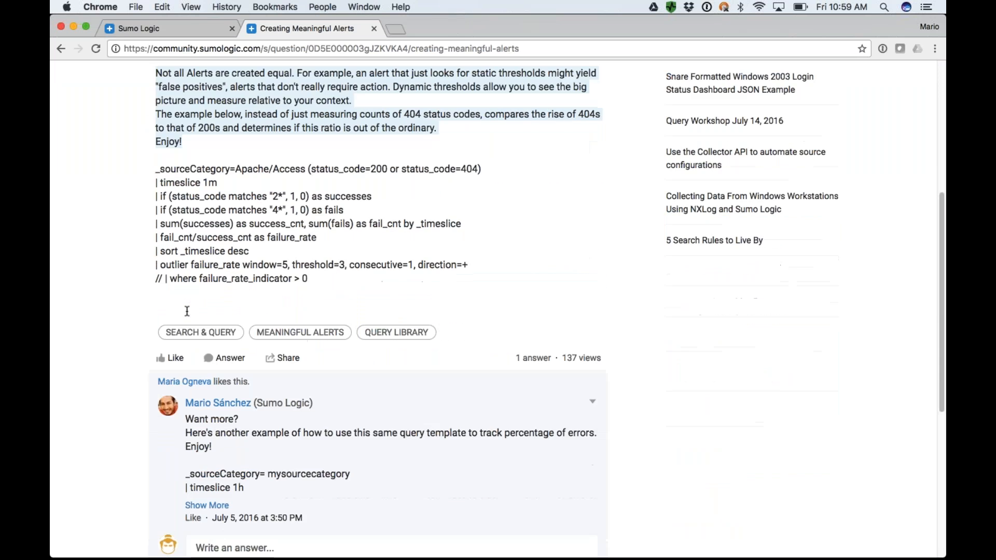
{"action": "scroll", "coordinate": [379, 312], "scroll_direction": "up", "scroll_amount": 7}
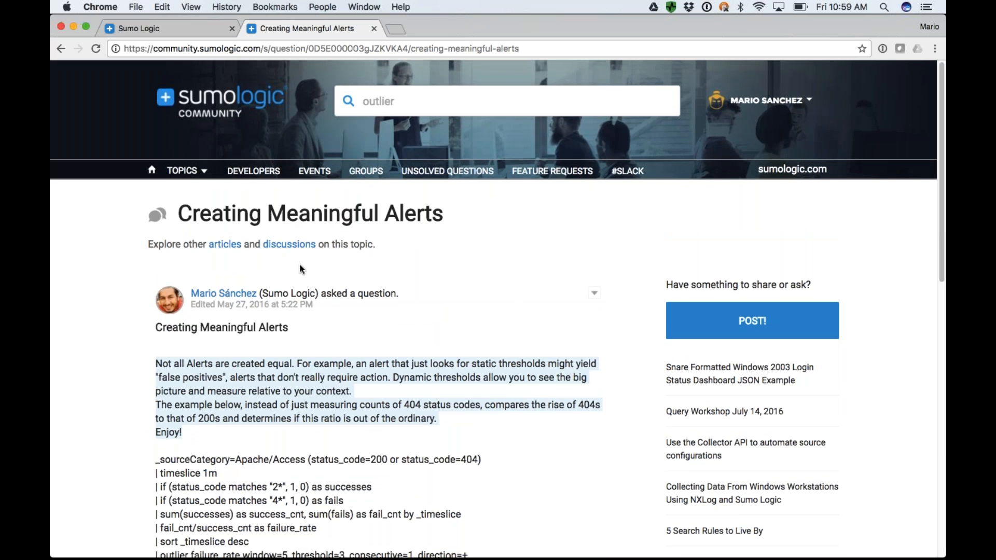
Return to the community home page and open the Query Library topic.
{"action": "left_click", "coordinate": [152, 172]}
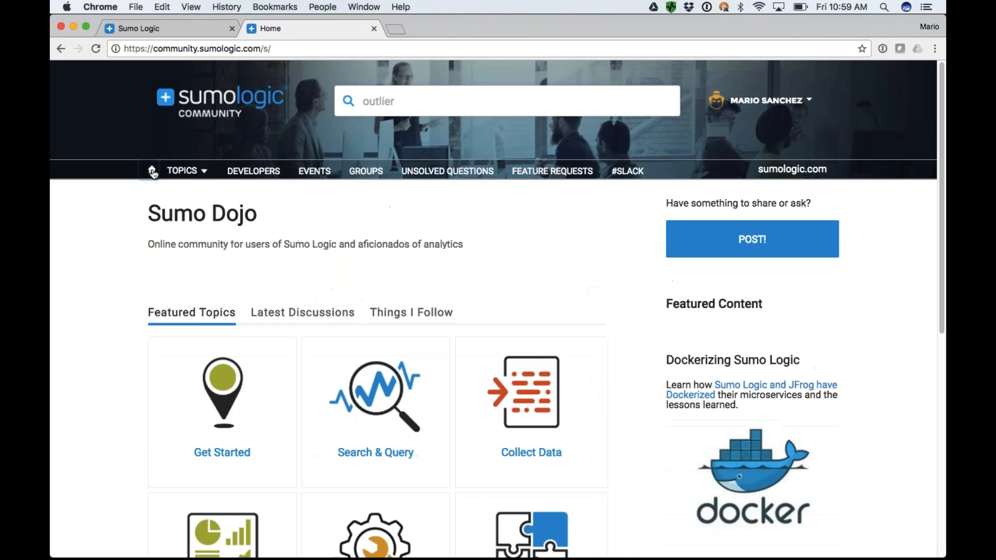
{"action": "left_click", "coordinate": [203, 171]}
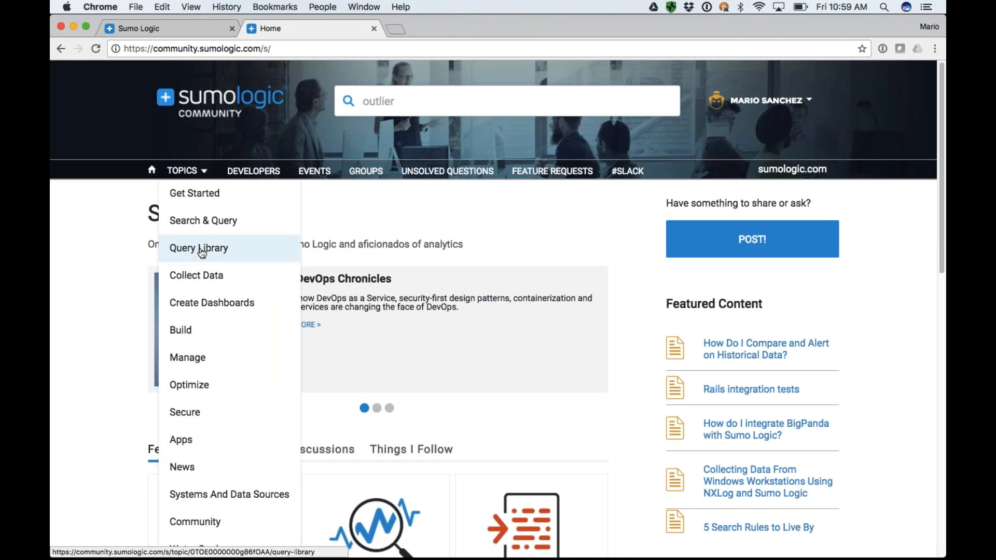
{"action": "left_click", "coordinate": [223, 250]}
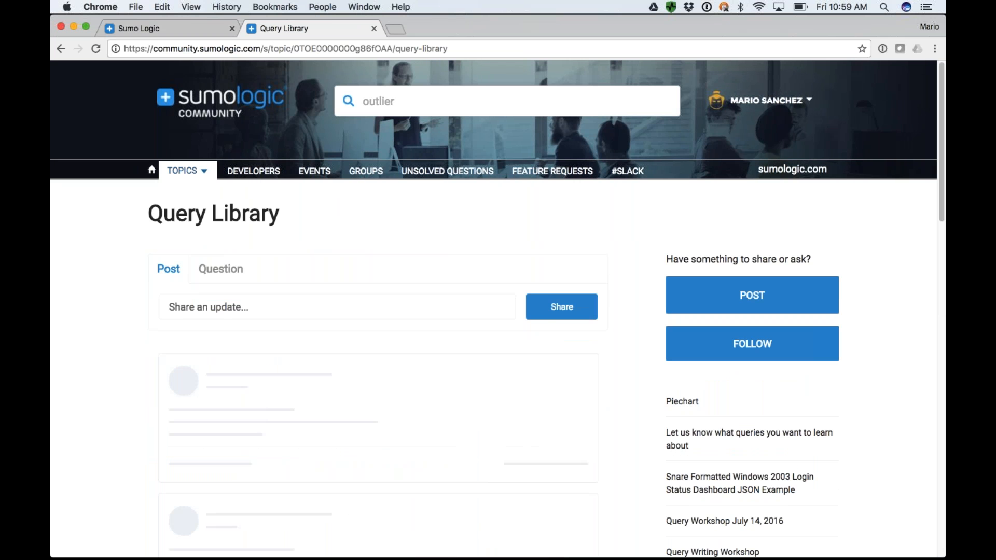
Look through the Query Library posts, including those on grouping results into categories and plotting a pie chart.
{"action": "scroll", "coordinate": [497, 311], "scroll_direction": "down", "scroll_amount": 15}
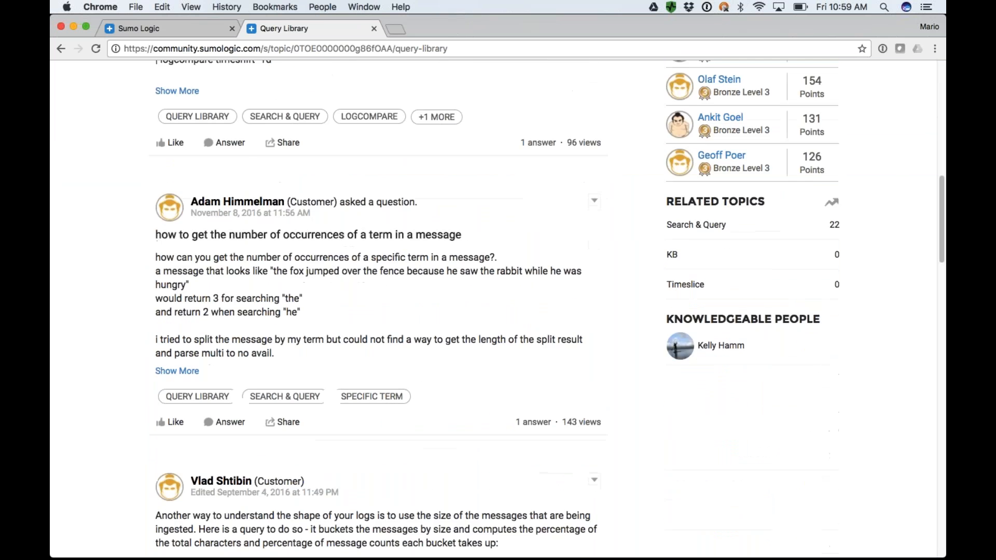
{"action": "scroll", "coordinate": [497, 311], "scroll_direction": "down", "scroll_amount": 15}
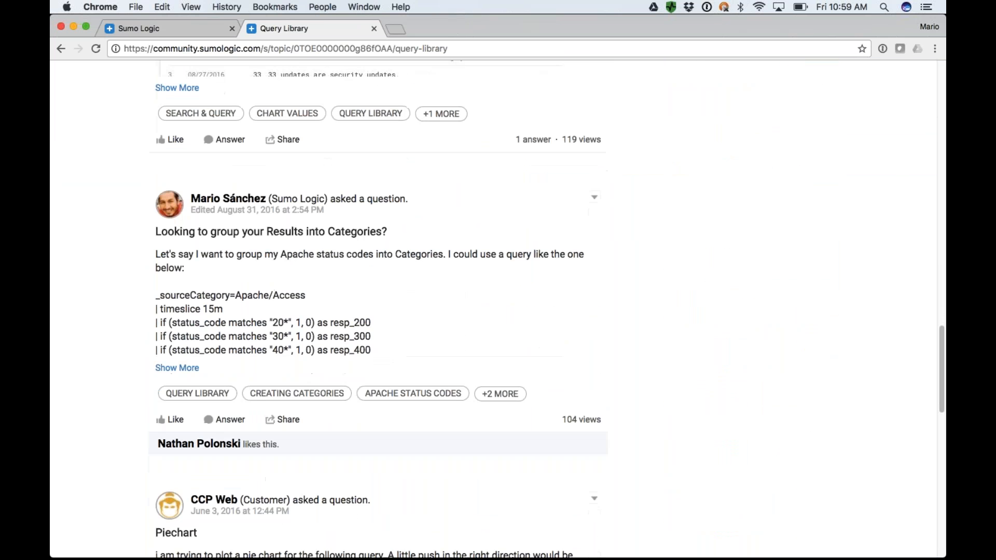
{"action": "scroll", "coordinate": [349, 289], "scroll_direction": "down", "scroll_amount": 1}
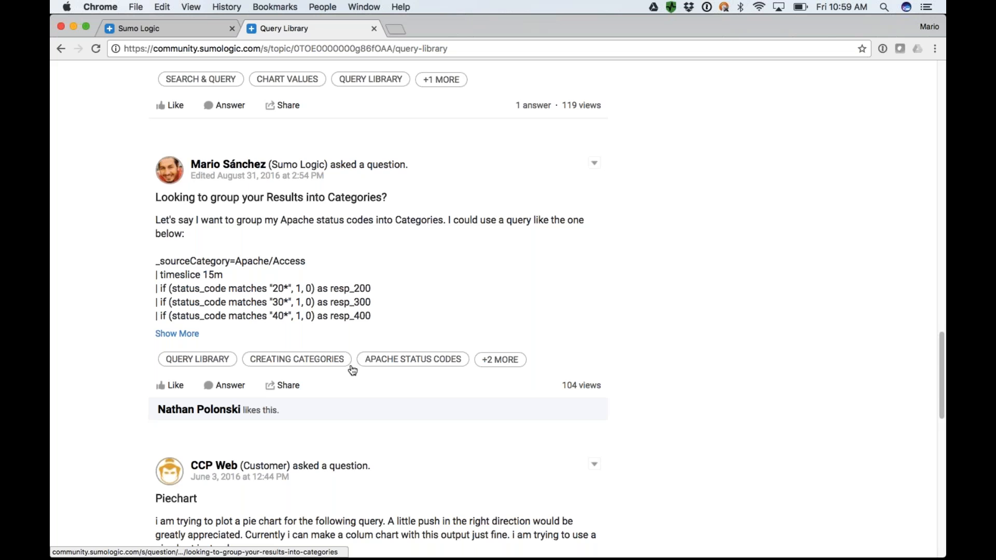
{"action": "scroll", "coordinate": [352, 367], "scroll_direction": "down", "scroll_amount": 8}
{"action": "scroll", "coordinate": [353, 370], "scroll_direction": "down", "scroll_amount": 2}
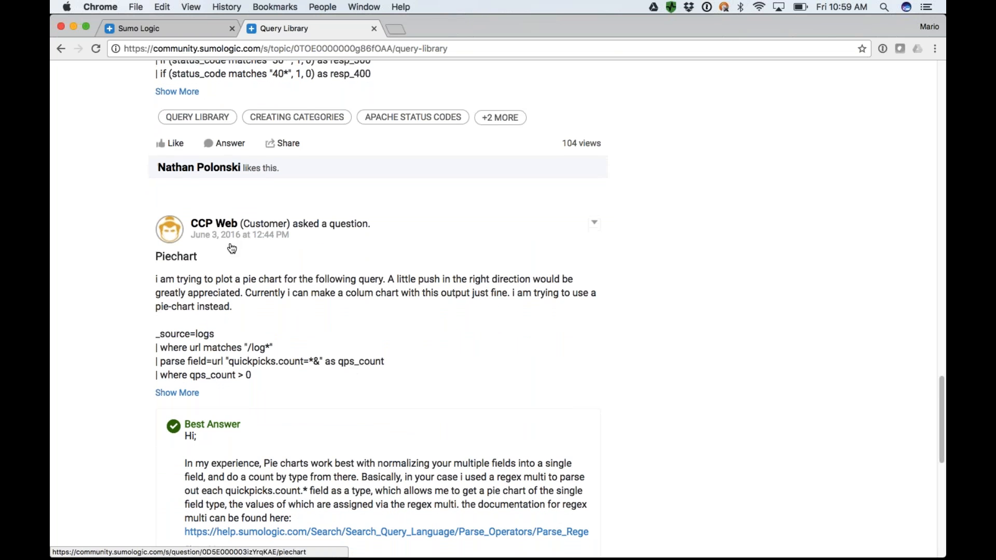
{"action": "scroll", "coordinate": [197, 232], "scroll_direction": "up", "scroll_amount": 6}
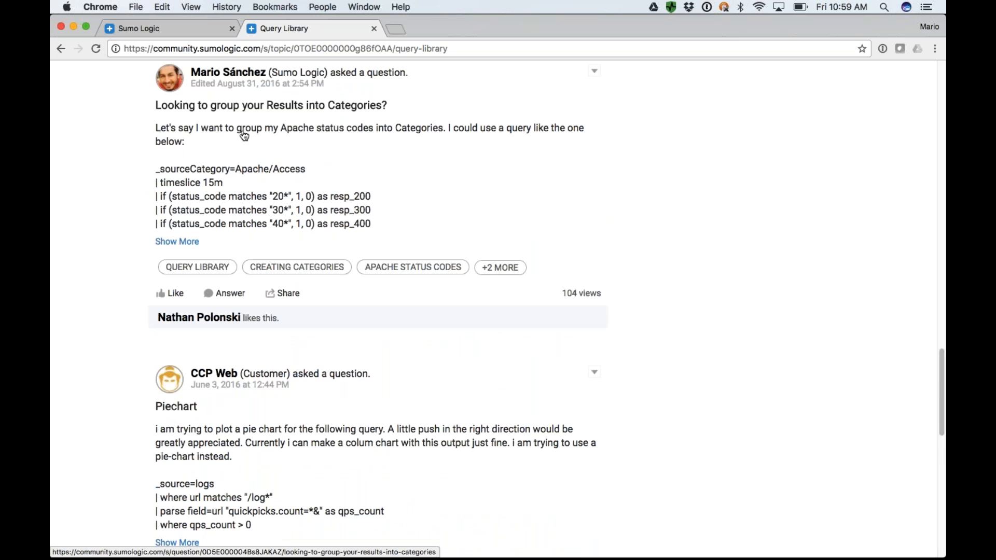
{"action": "scroll", "coordinate": [244, 136], "scroll_direction": "down", "scroll_amount": 8}
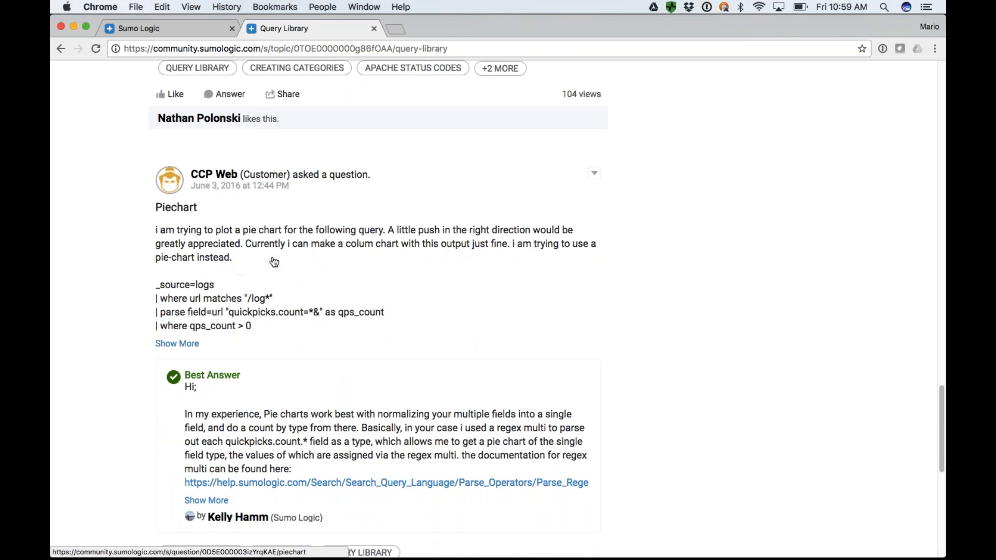
{"action": "scroll", "coordinate": [296, 376], "scroll_direction": "down", "scroll_amount": 7}
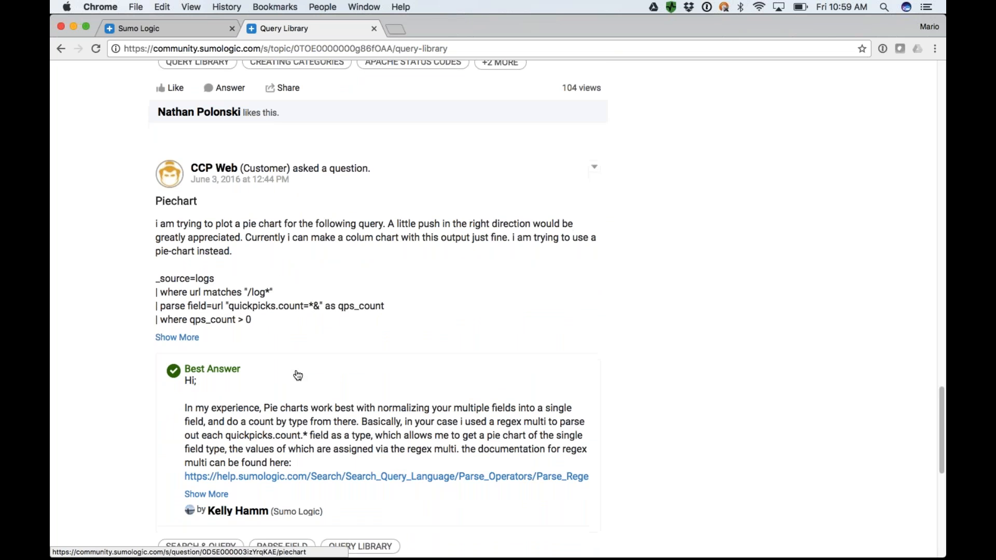
{"action": "scroll", "coordinate": [297, 374], "scroll_direction": "up", "scroll_amount": 20}
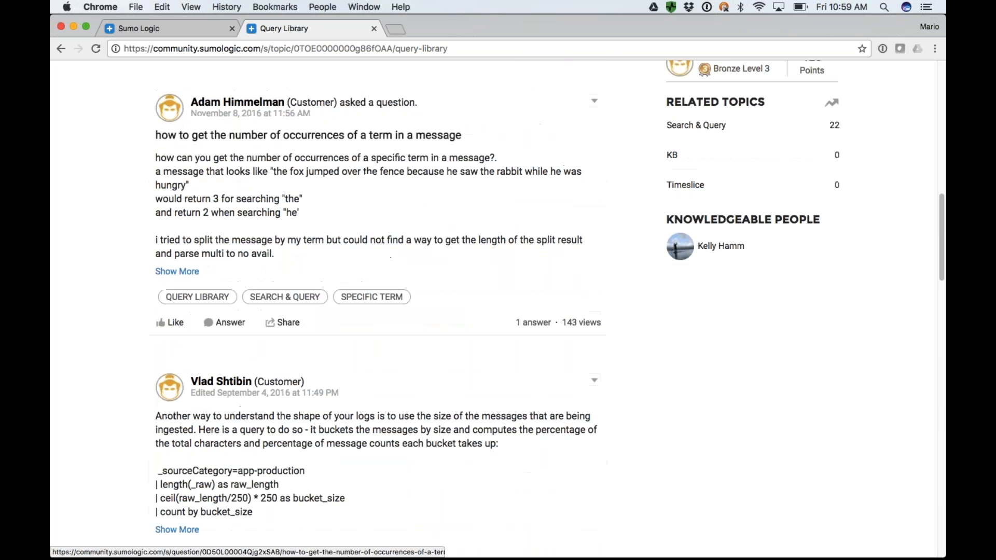
Return to the Sumo Logic search page to point out the Community help link, and switch to the presentation's Metrics slide.
{"action": "left_click", "coordinate": [156, 28]}
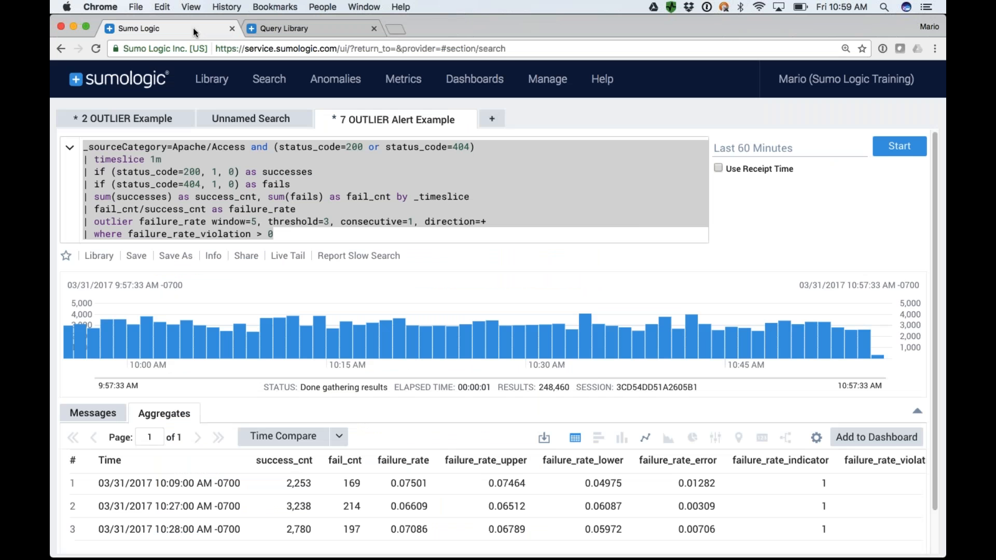
{"action": "mouse_move", "coordinate": [602, 79]}
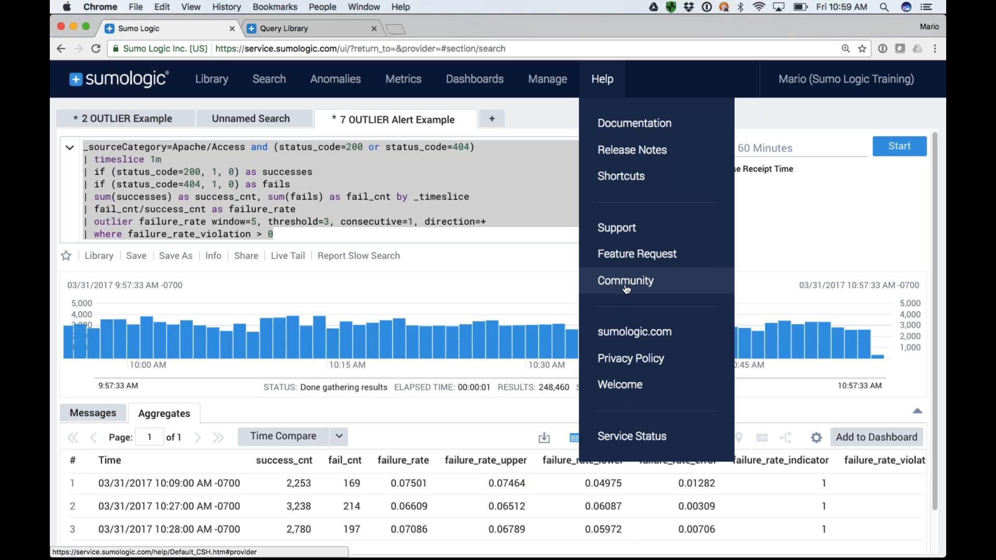
{"action": "key", "text": "super+Tab"}
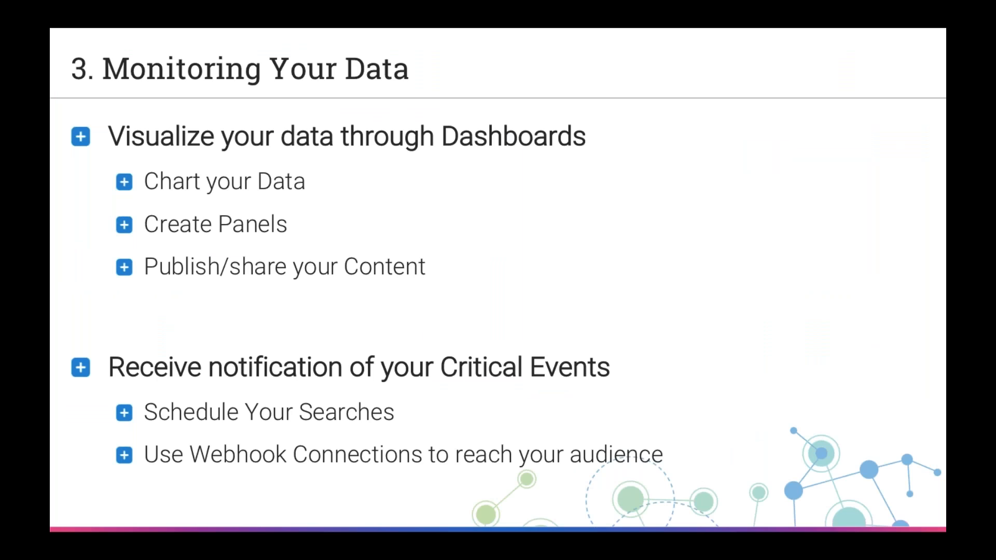
{"action": "key", "text": "Right"}
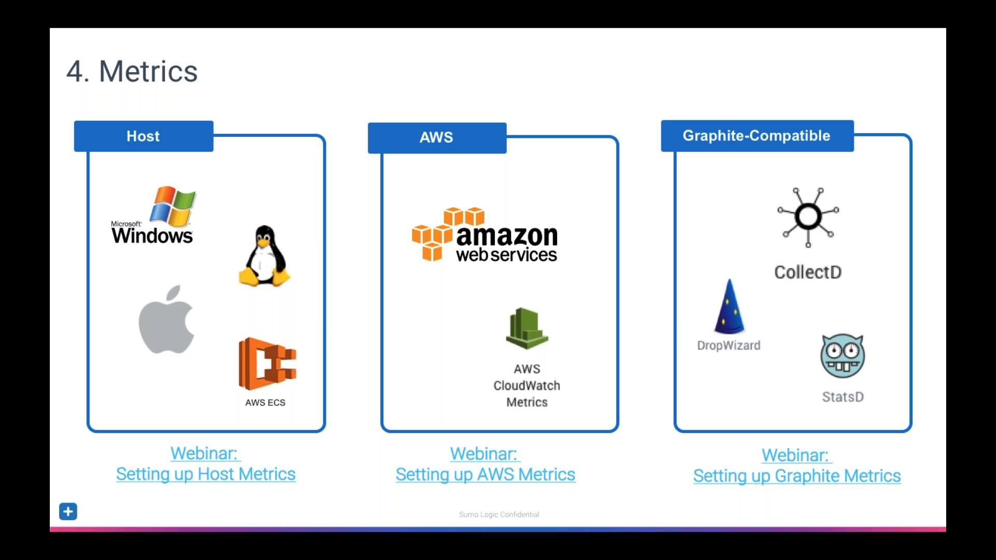
Switch back to Sumo Logic, open its metrics page, and run the first HostMetrics query with metric=CPU*.
{"action": "key", "text": "super+Tab"}
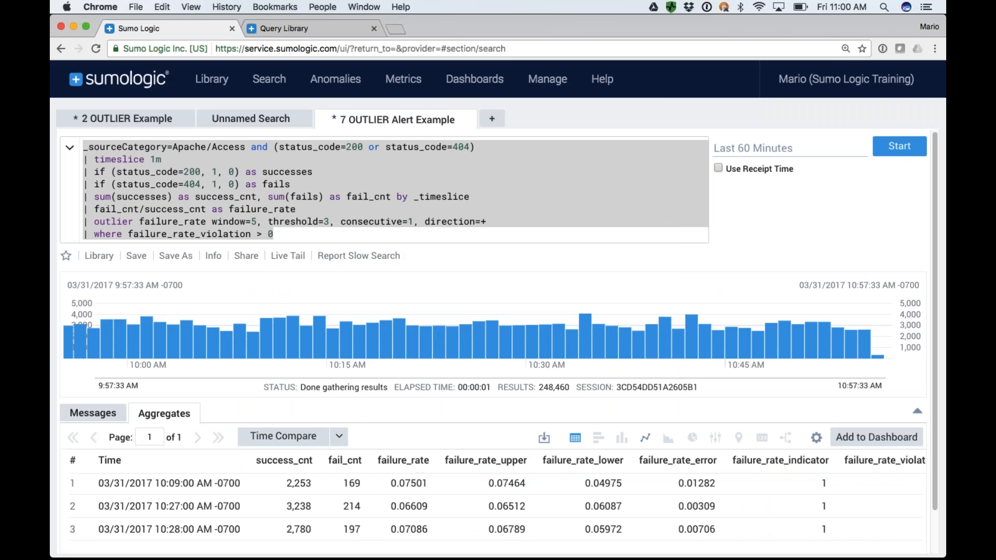
{"action": "left_click", "coordinate": [413, 79]}
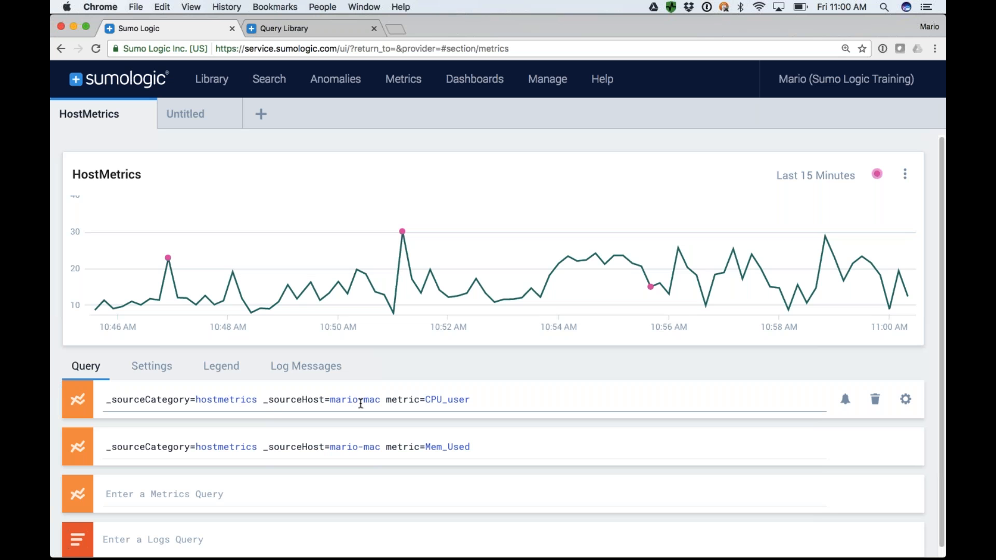
{"action": "left_click", "coordinate": [463, 401]}
{"action": "key", "text": "BackSpace"}
{"action": "key", "text": "BackSpace"}
{"action": "key", "text": "BackSpace"}
{"action": "key", "text": "BackSpace"}
{"action": "key", "text": "BackSpace"}
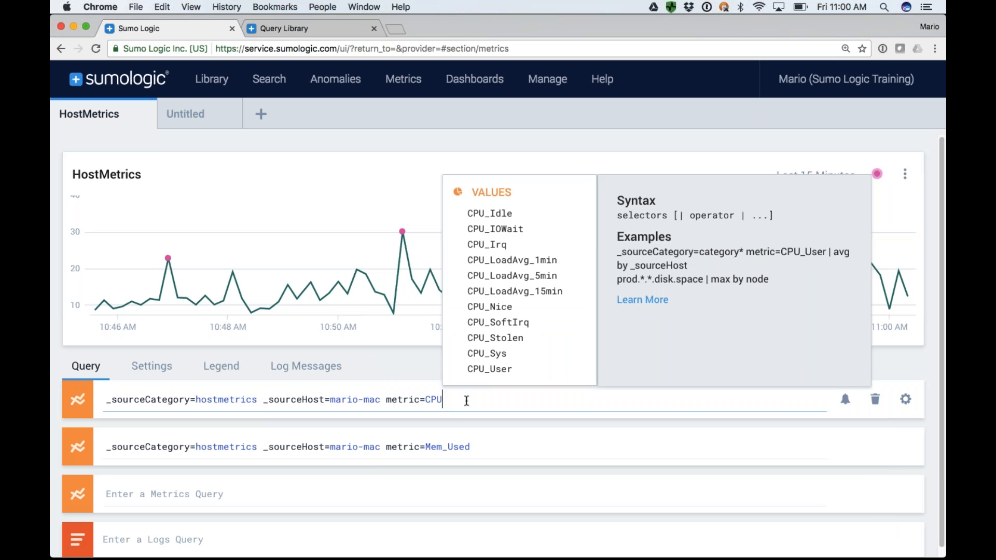
{"action": "type", "text": "*"}
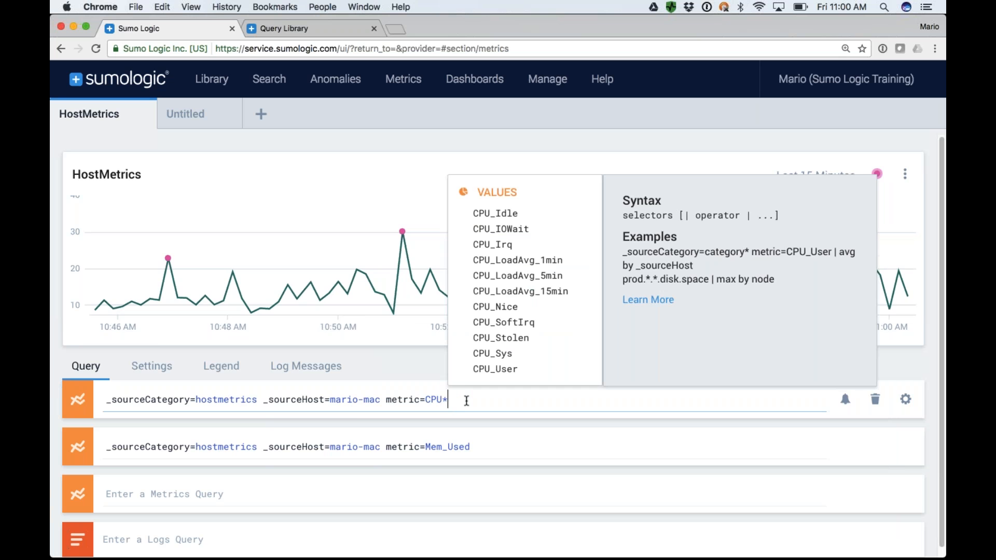
{"action": "key", "text": "Return"}
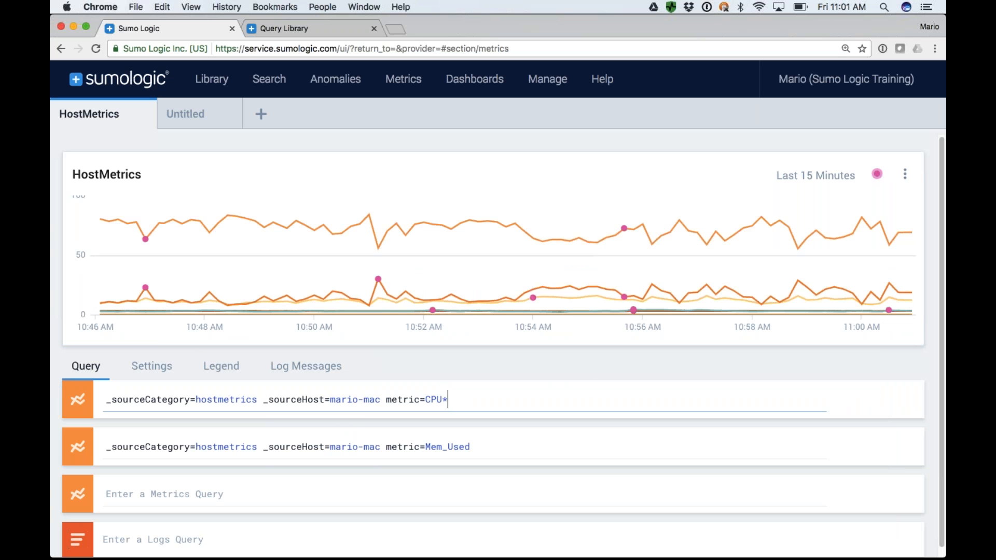
Disable the Mem_Used query and isolate the CPU_LoadAvg_1min series in the HostMetrics chart.
{"action": "left_click", "coordinate": [80, 453]}
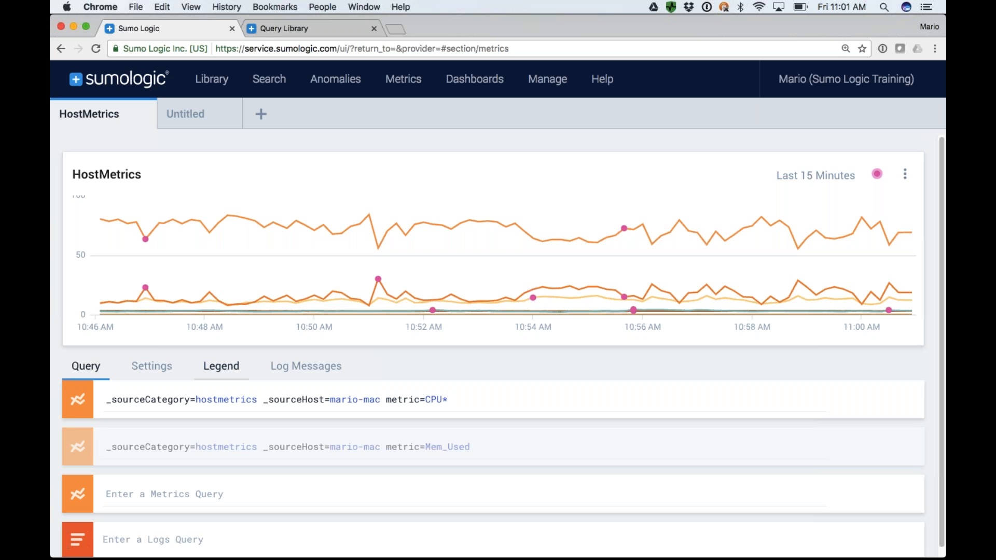
{"action": "mouse_move", "coordinate": [200, 298]}
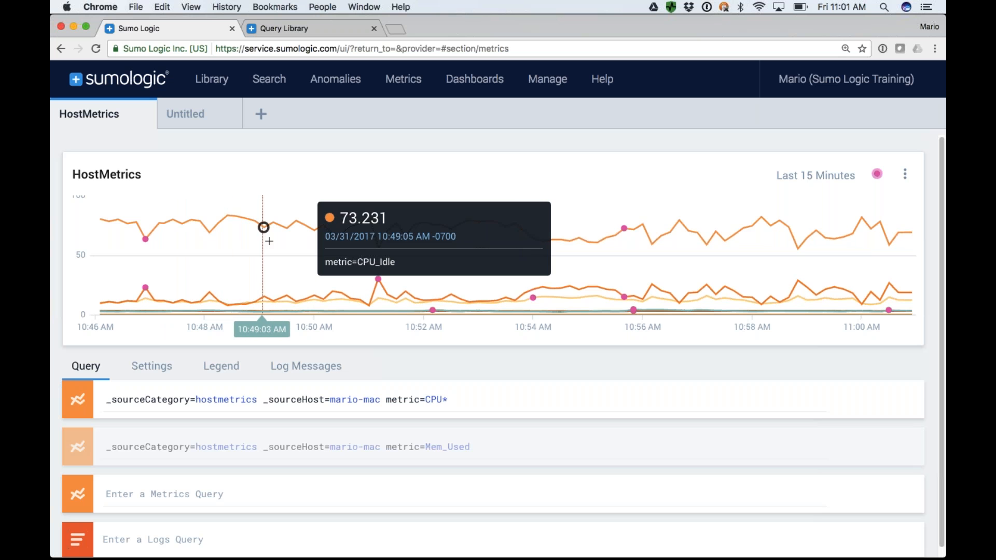
{"action": "left_click", "coordinate": [326, 306]}
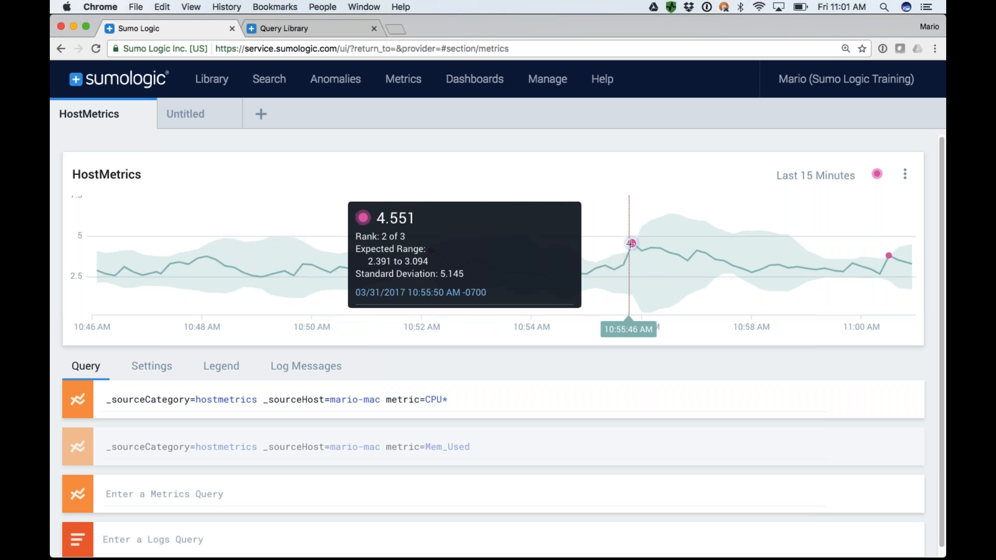
Limit the chart's outliers to the top 3, try thresholds of 6 and 3, and set the threshold to 2.
{"action": "left_click", "coordinate": [878, 174]}
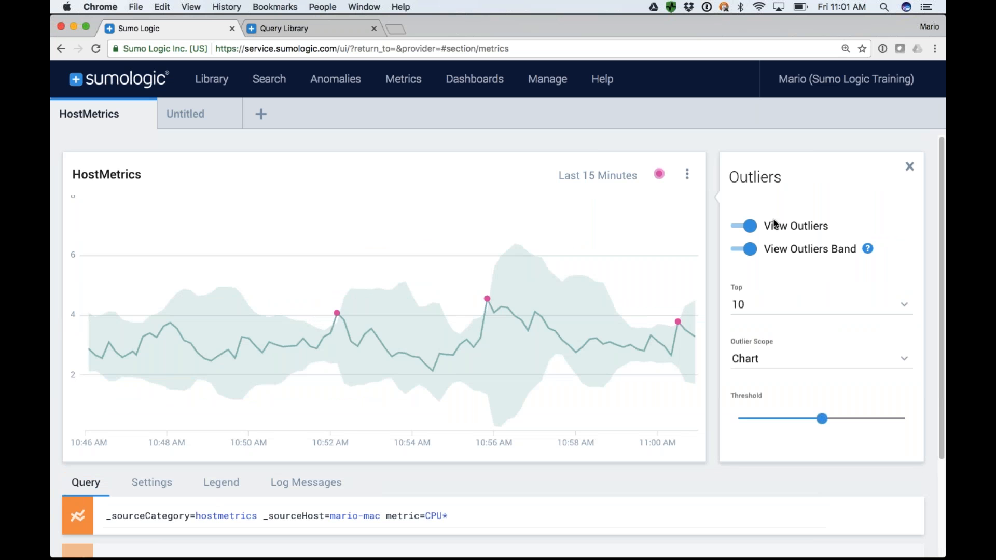
{"action": "left_click", "coordinate": [758, 311]}
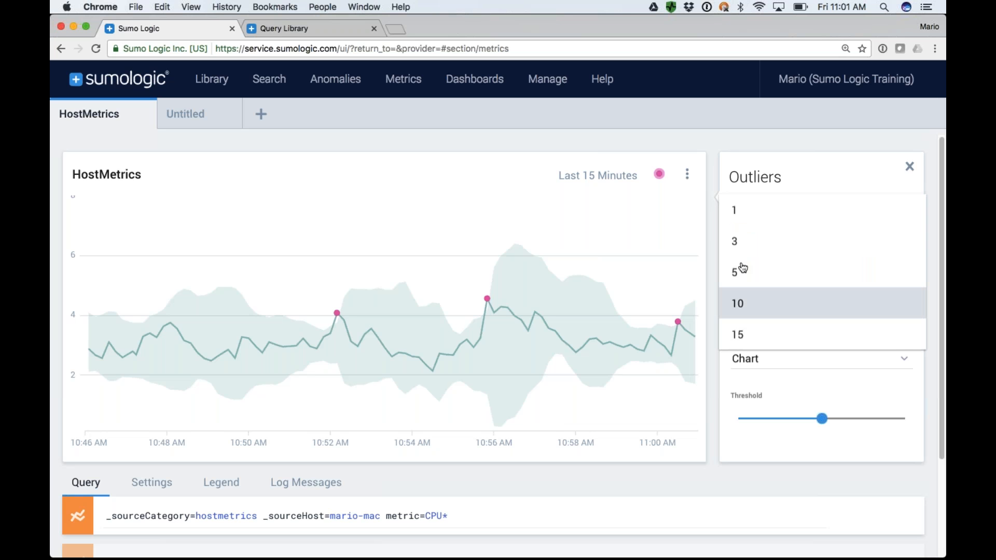
{"action": "left_click", "coordinate": [742, 245]}
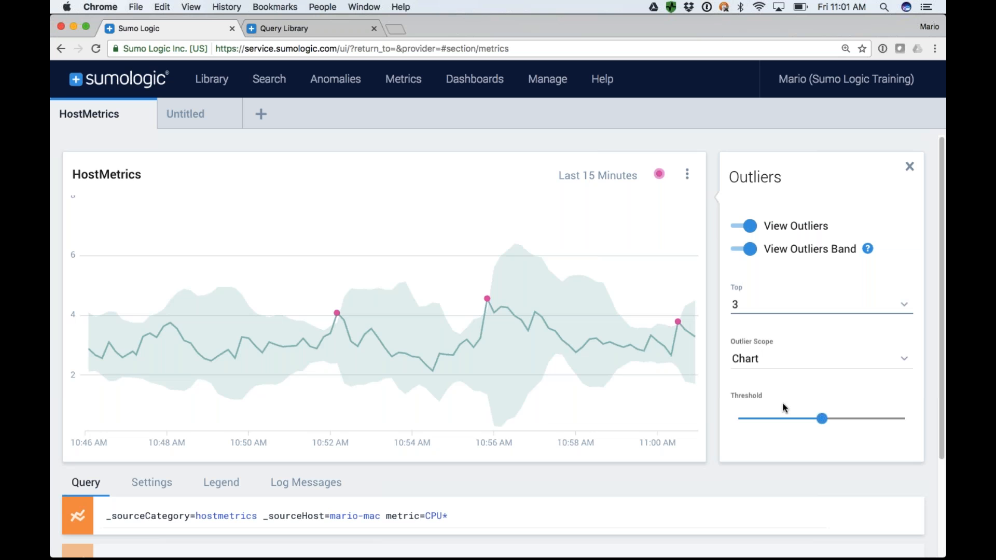
{"action": "left_click_drag", "start_coordinate": [822, 418], "coordinate": [877, 420]}
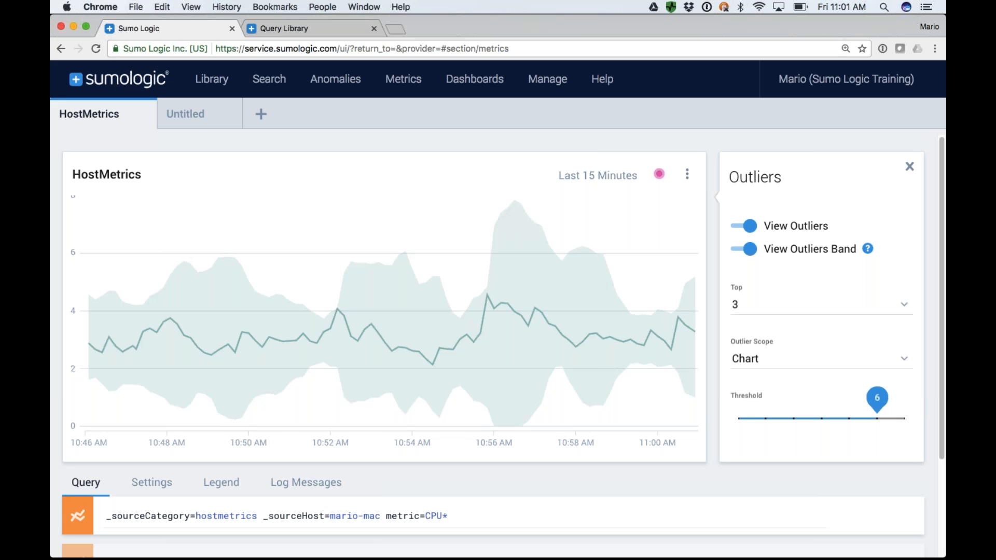
{"action": "left_click_drag", "start_coordinate": [877, 419], "coordinate": [794, 419]}
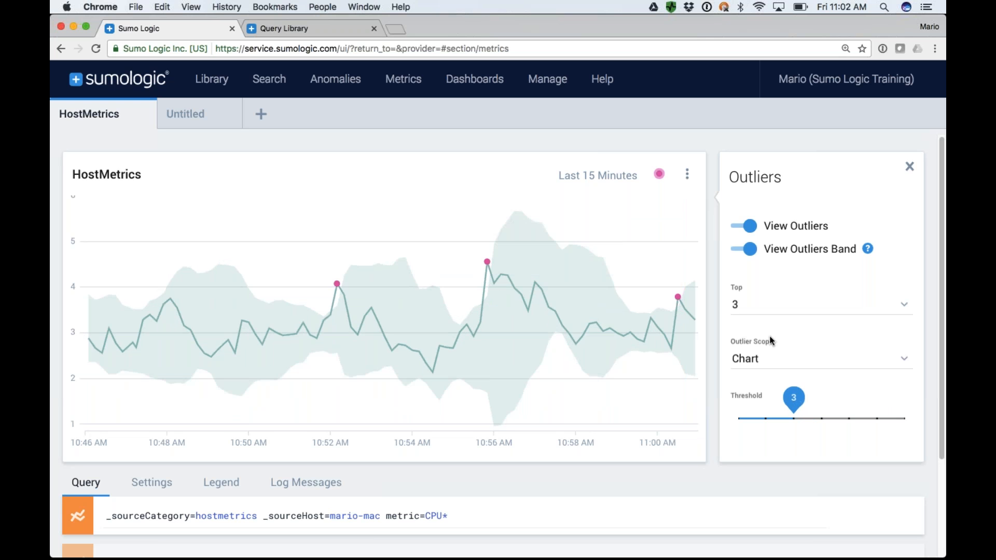
{"action": "left_click_drag", "start_coordinate": [794, 400], "coordinate": [765, 401]}
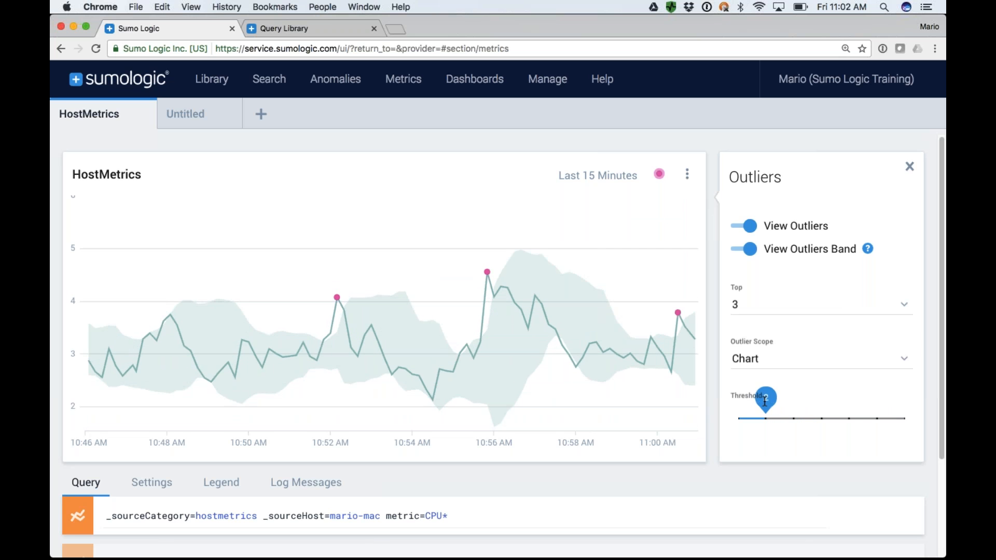
Show all CPU series in the HostMetrics chart again and switch back to the presentation's Metrics slide.
{"action": "scroll", "coordinate": [156, 353], "scroll_direction": "down", "scroll_amount": 1}
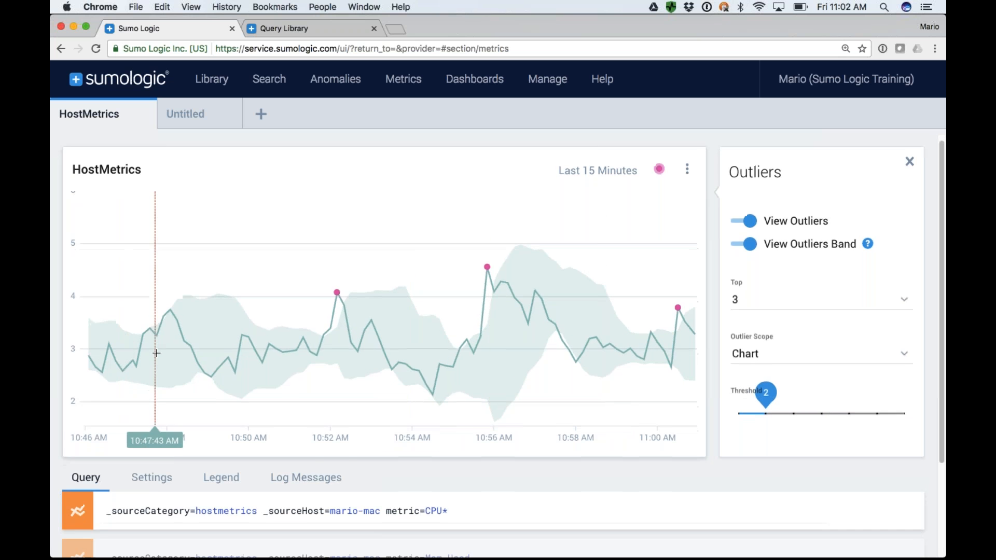
{"action": "scroll", "coordinate": [157, 353], "scroll_direction": "down", "scroll_amount": 3}
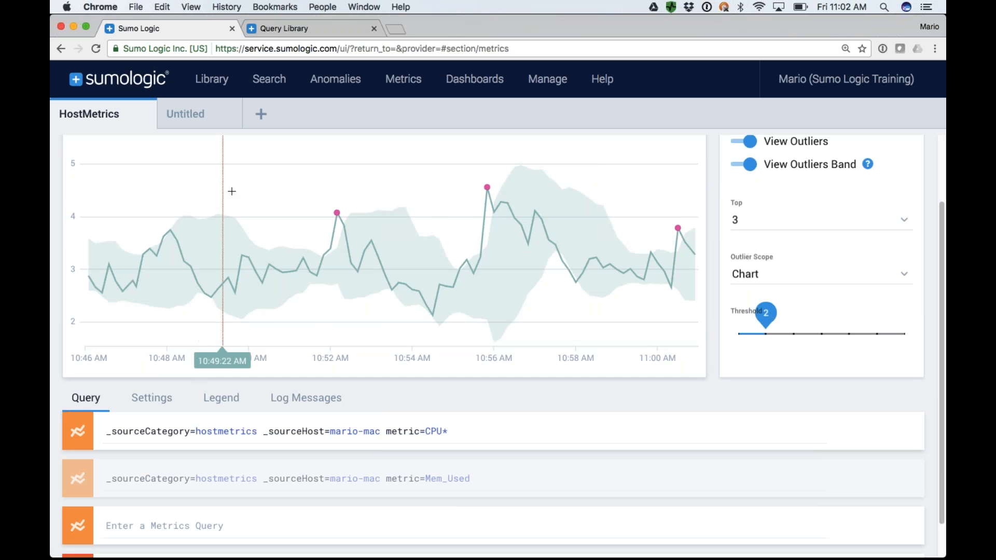
{"action": "scroll", "coordinate": [358, 262], "scroll_direction": "up", "scroll_amount": 1}
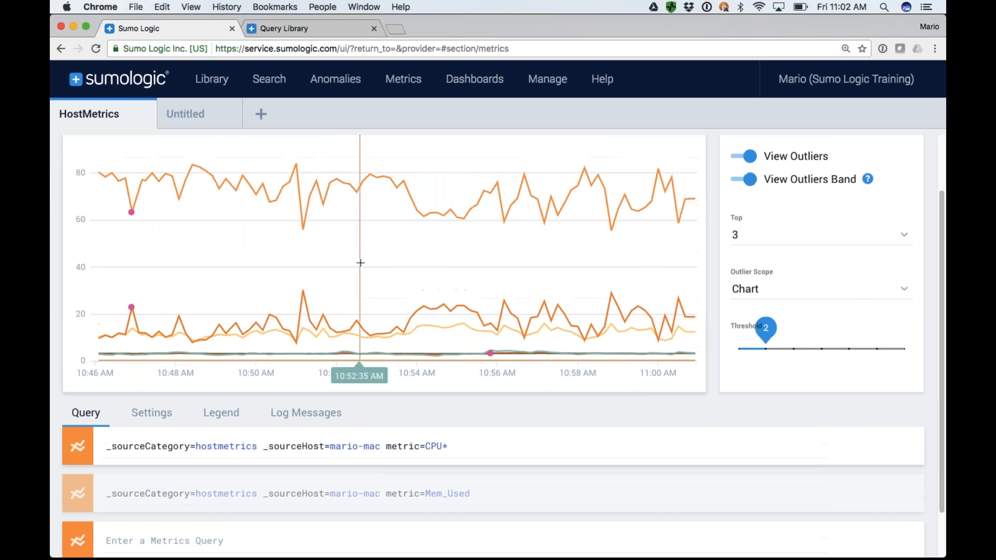
{"action": "scroll", "coordinate": [361, 263], "scroll_direction": "up", "scroll_amount": 3}
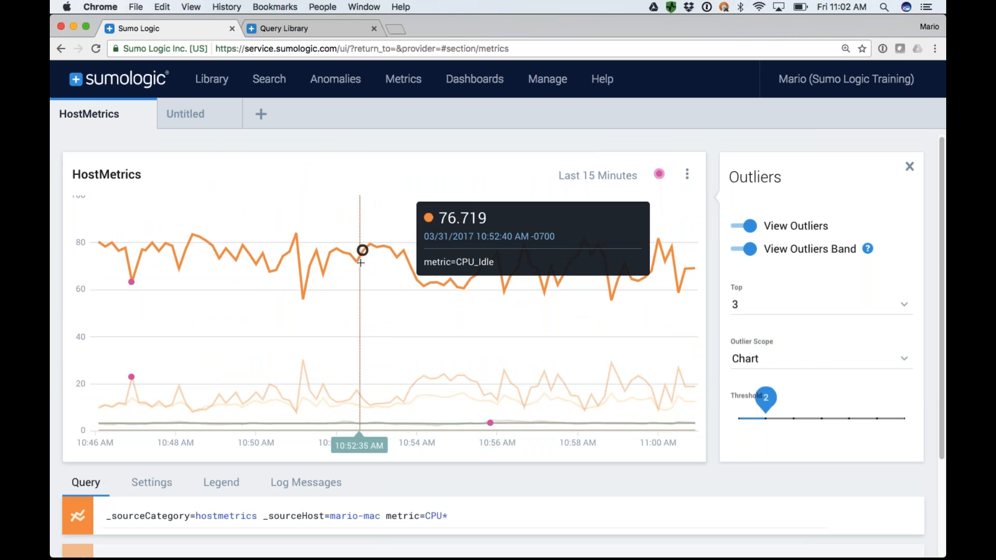
{"action": "key", "text": "super+Tab"}
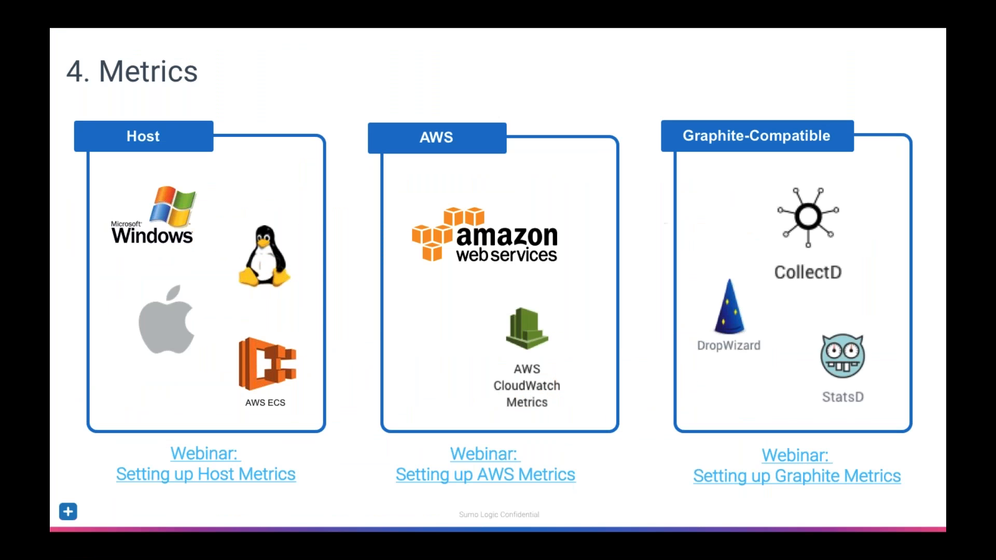